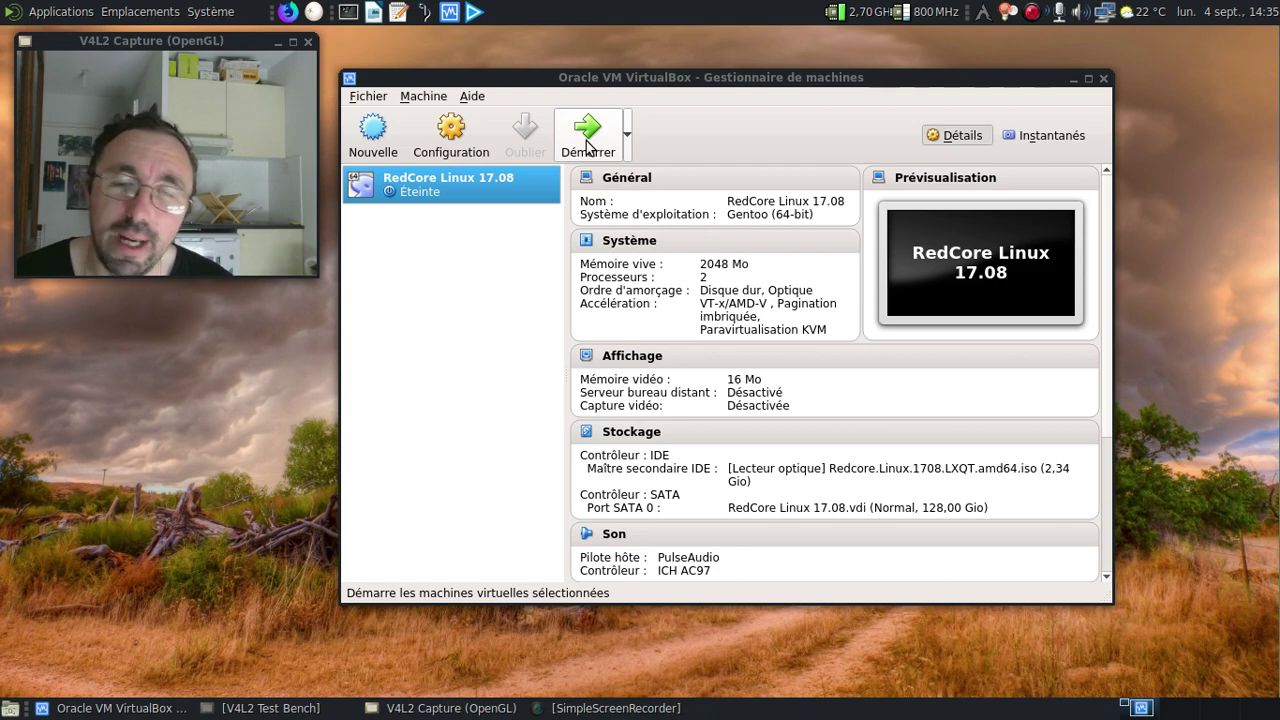
Start the RedCore Linux 17.08 virtual machine, move its window clear of the webcam view, and boot the Redcore GNU/Linux entry.
{"action": "left_click", "coordinate": [587, 146]}
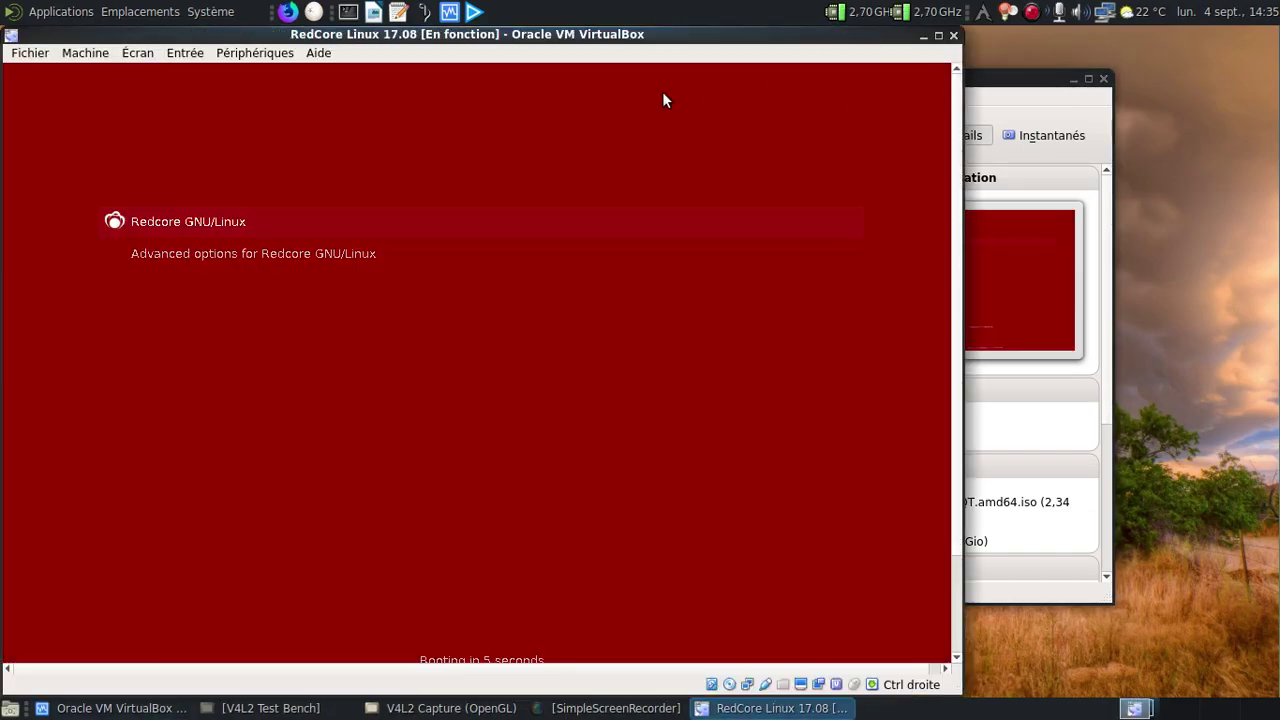
{"action": "left_click_drag", "start_coordinate": [571, 34], "coordinate": [895, 40]}
{"action": "key", "text": "Return"}
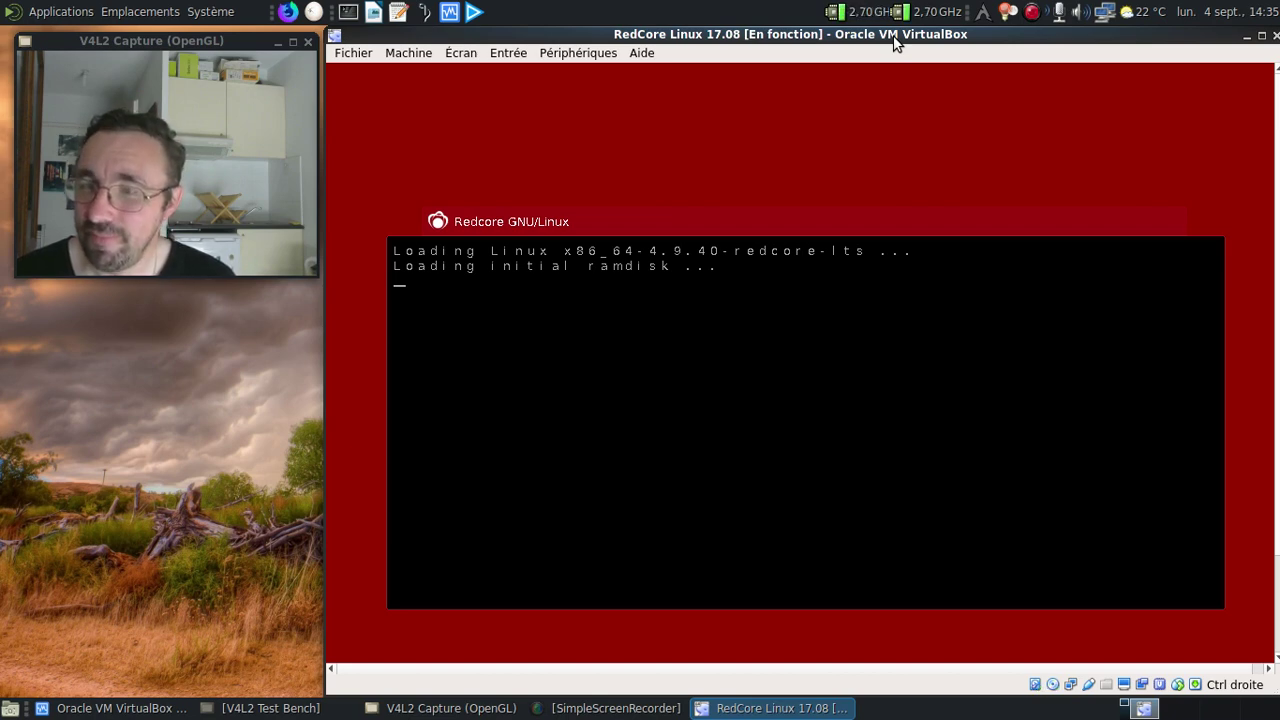
Switch the virtual machine to full screen and log in to the LXQt Desktop session with the account password.
{"action": "key", "text": "Control_R+f"}
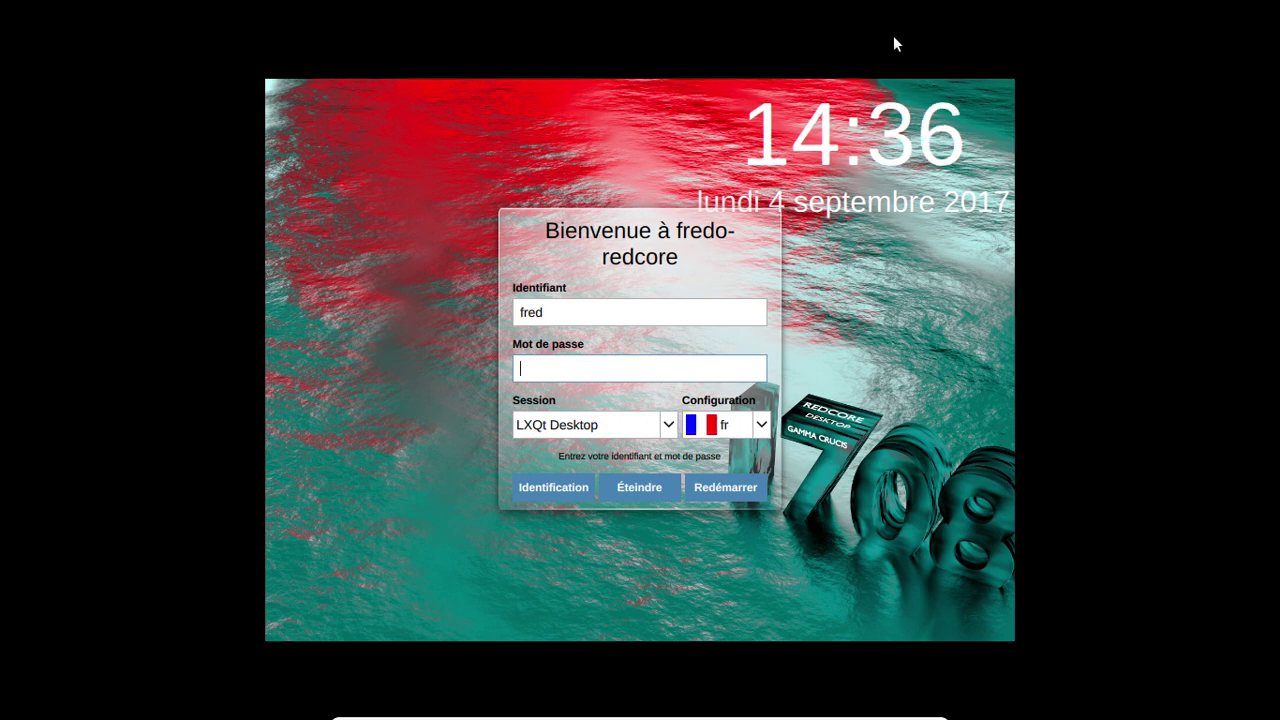
{"action": "type", "text": "*********"}
{"action": "key", "text": "Return"}
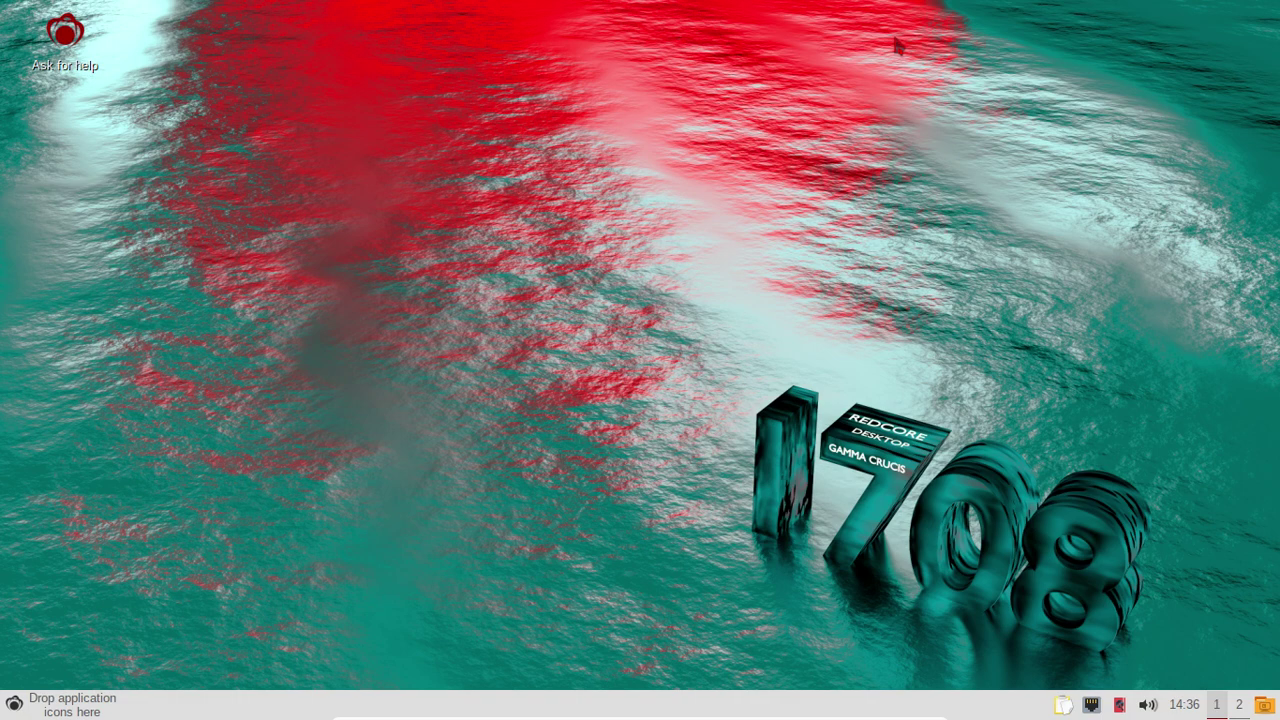
Open the desktop preferences, look at the advanced settings, and start browsing for a wallpaper image file.
{"action": "right_click", "coordinate": [562, 66]}
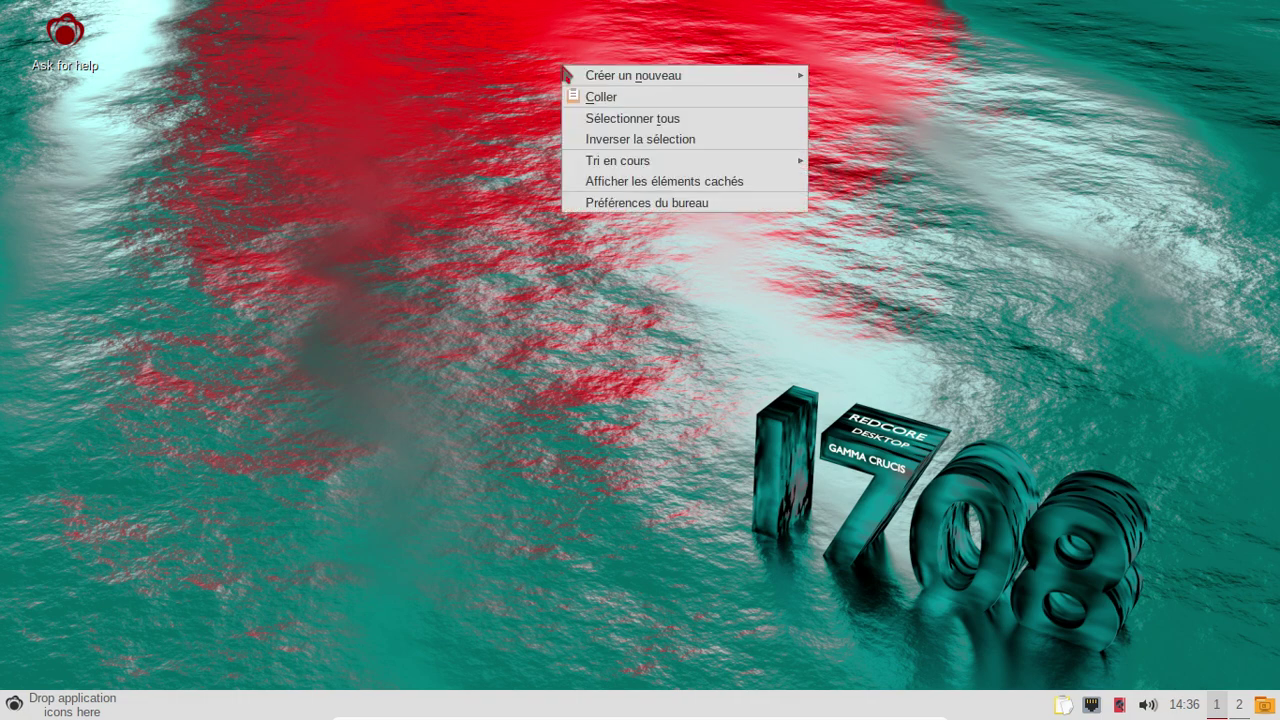
{"action": "left_click", "coordinate": [622, 202]}
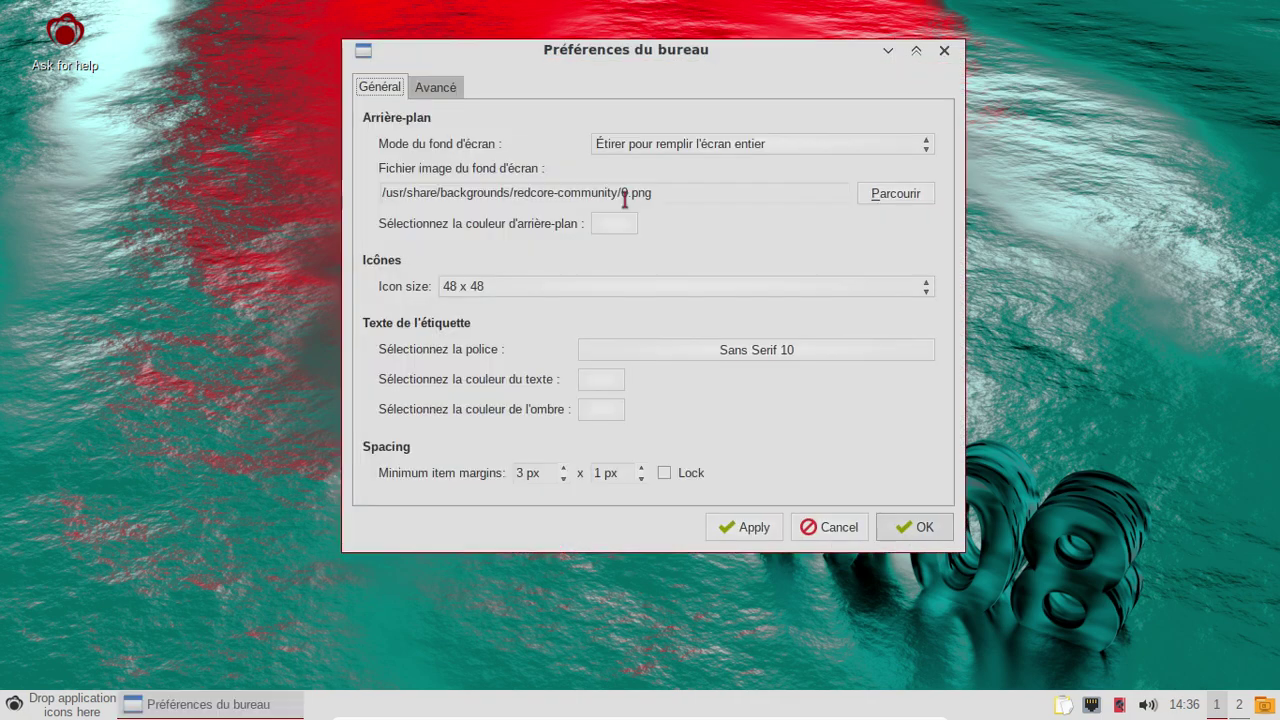
{"action": "left_click", "coordinate": [440, 88]}
{"action": "left_click", "coordinate": [390, 90]}
{"action": "left_click", "coordinate": [900, 195]}
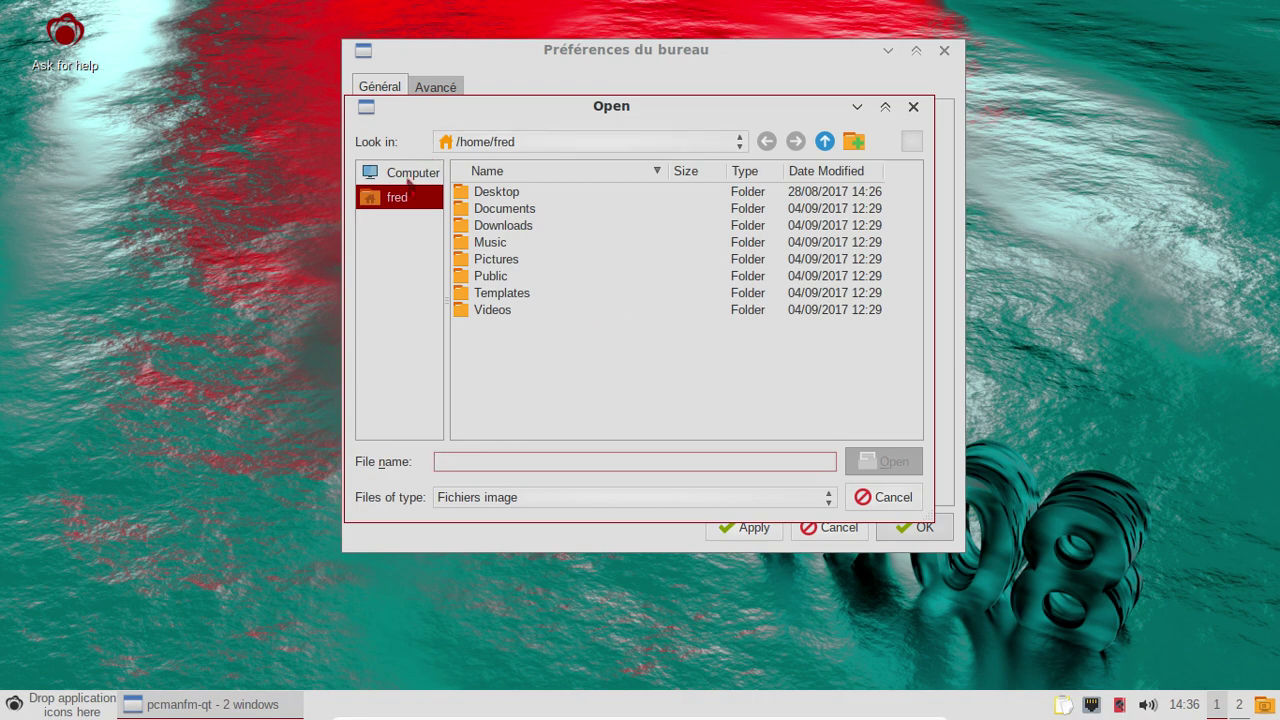
Browse from the computer's root to the folder /usr/share/backgrounds/redcore-community.
{"action": "left_click", "coordinate": [409, 178]}
{"action": "double_click", "coordinate": [492, 197]}
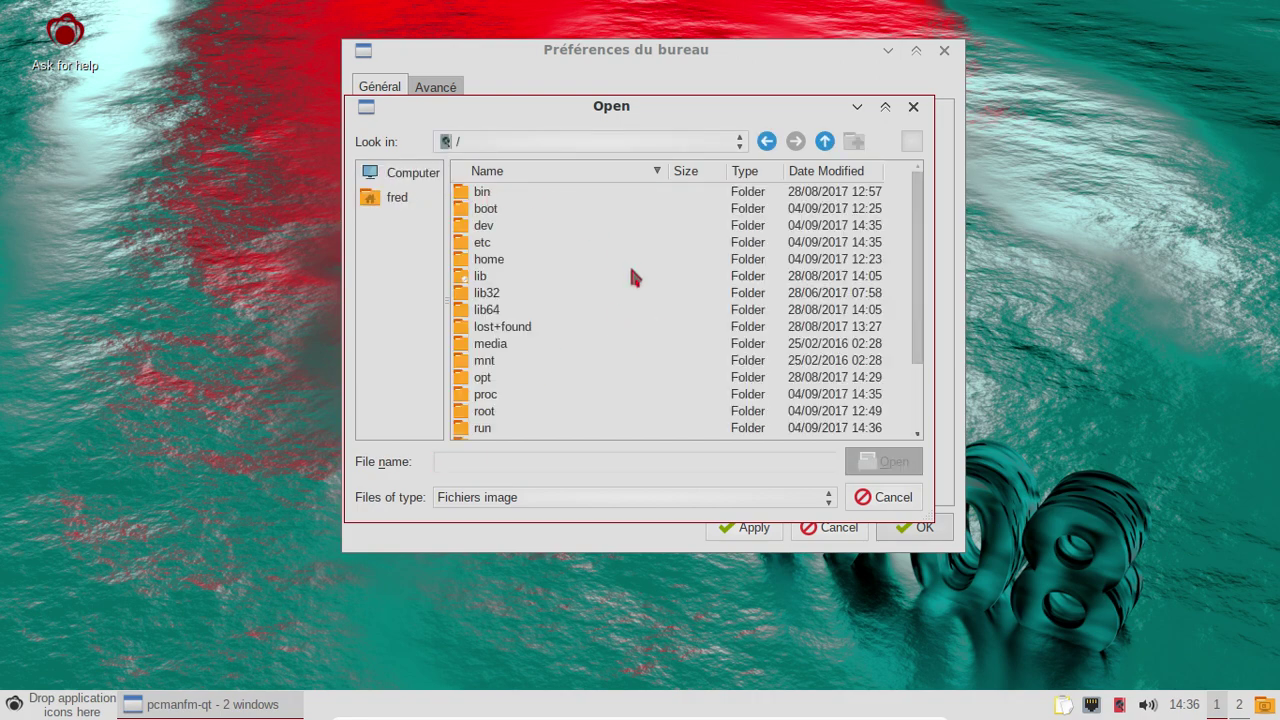
{"action": "scroll", "coordinate": [560, 411], "scroll_direction": "down", "scroll_amount": 2}
{"action": "double_click", "coordinate": [537, 411]}
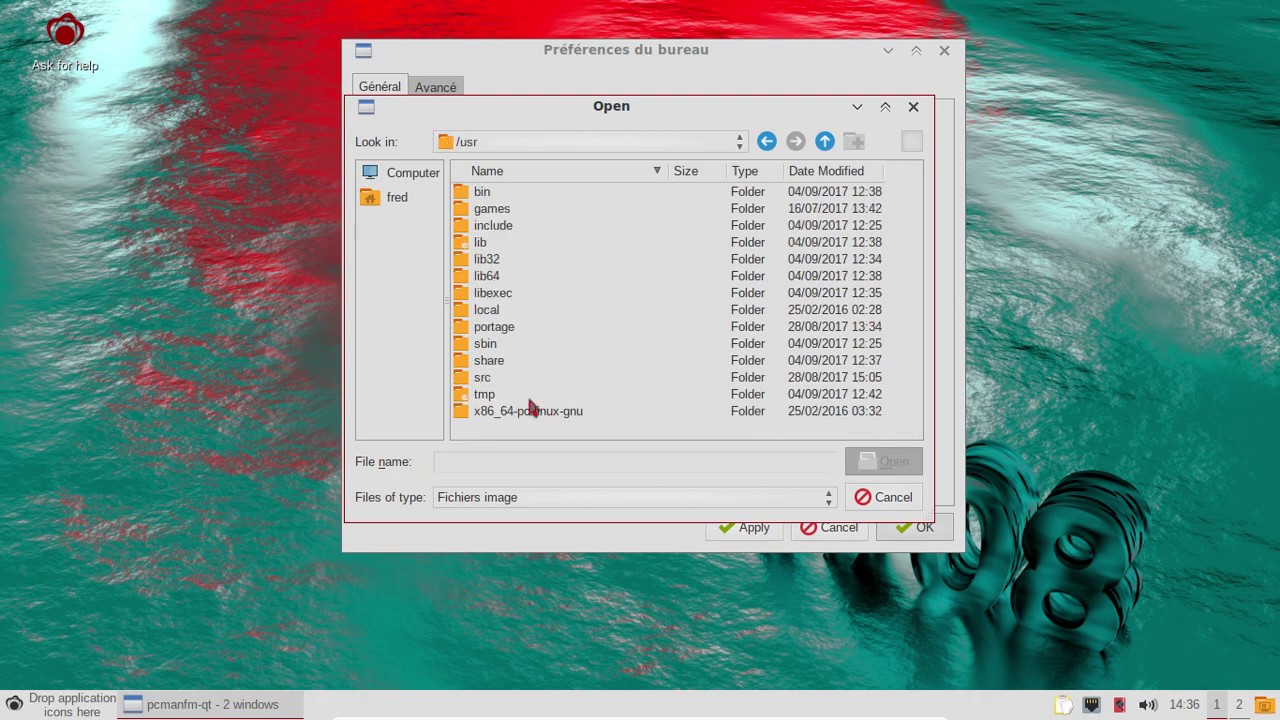
{"action": "double_click", "coordinate": [507, 362]}
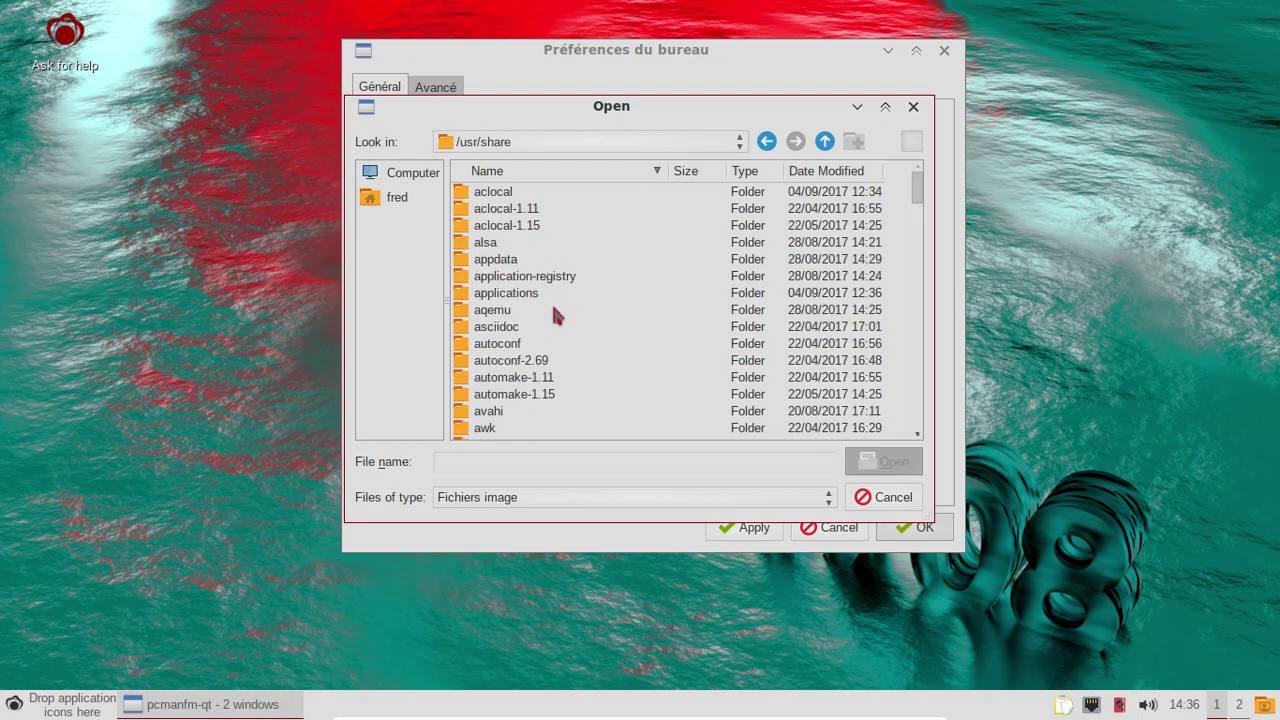
{"action": "scroll", "coordinate": [568, 310], "scroll_direction": "down", "scroll_amount": 3}
{"action": "double_click", "coordinate": [530, 294]}
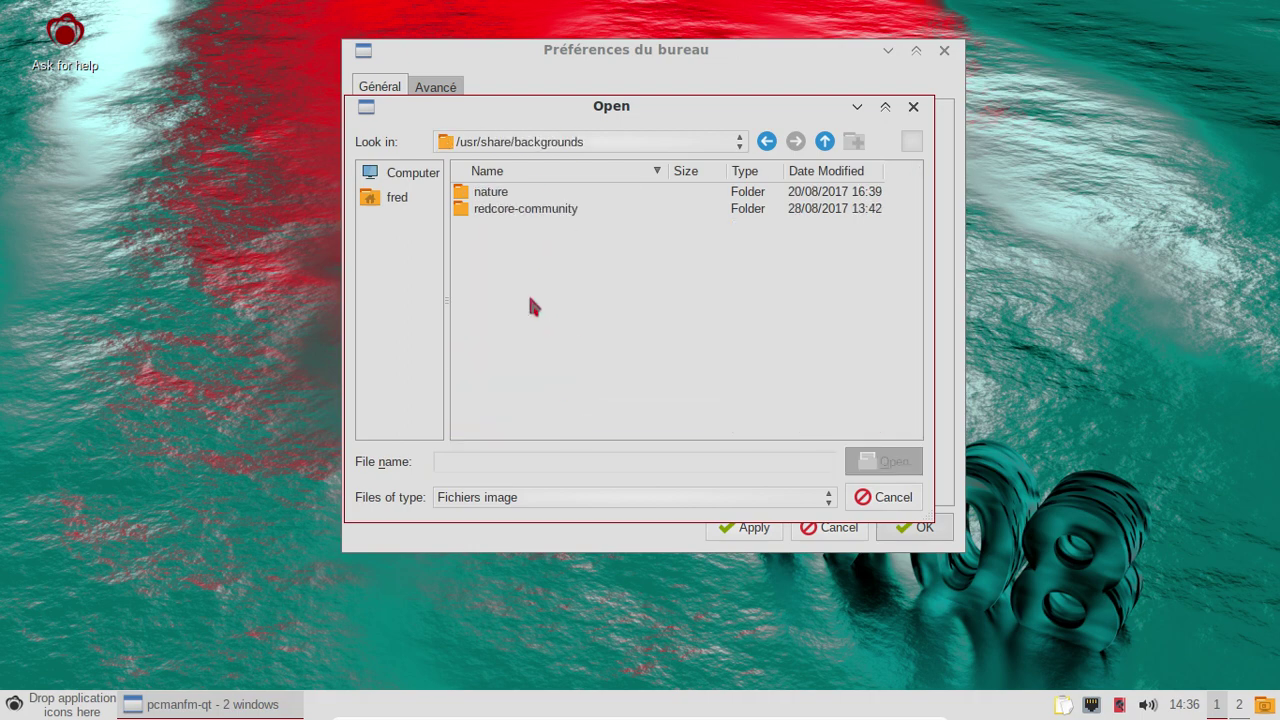
{"action": "left_click", "coordinate": [505, 200]}
{"action": "double_click", "coordinate": [517, 211]}
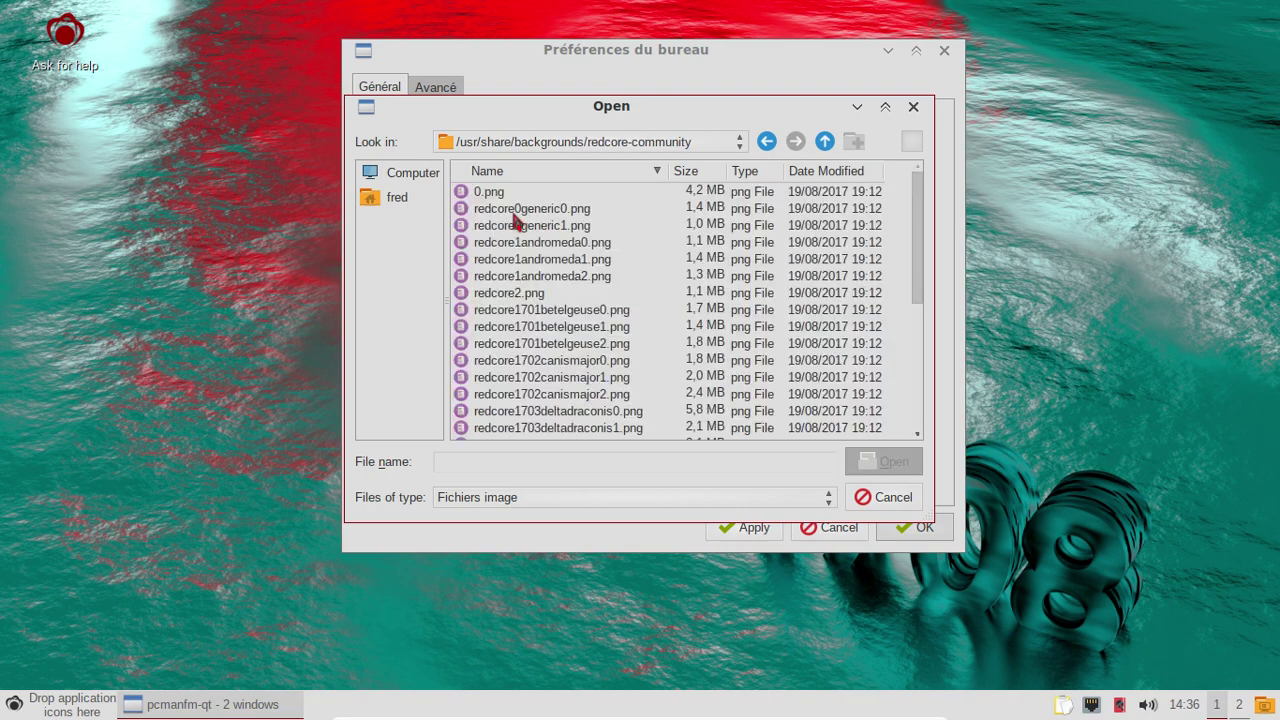
Choose 0.png as the wallpaper, apply it and close the desktop preferences.
{"action": "left_click", "coordinate": [512, 197]}
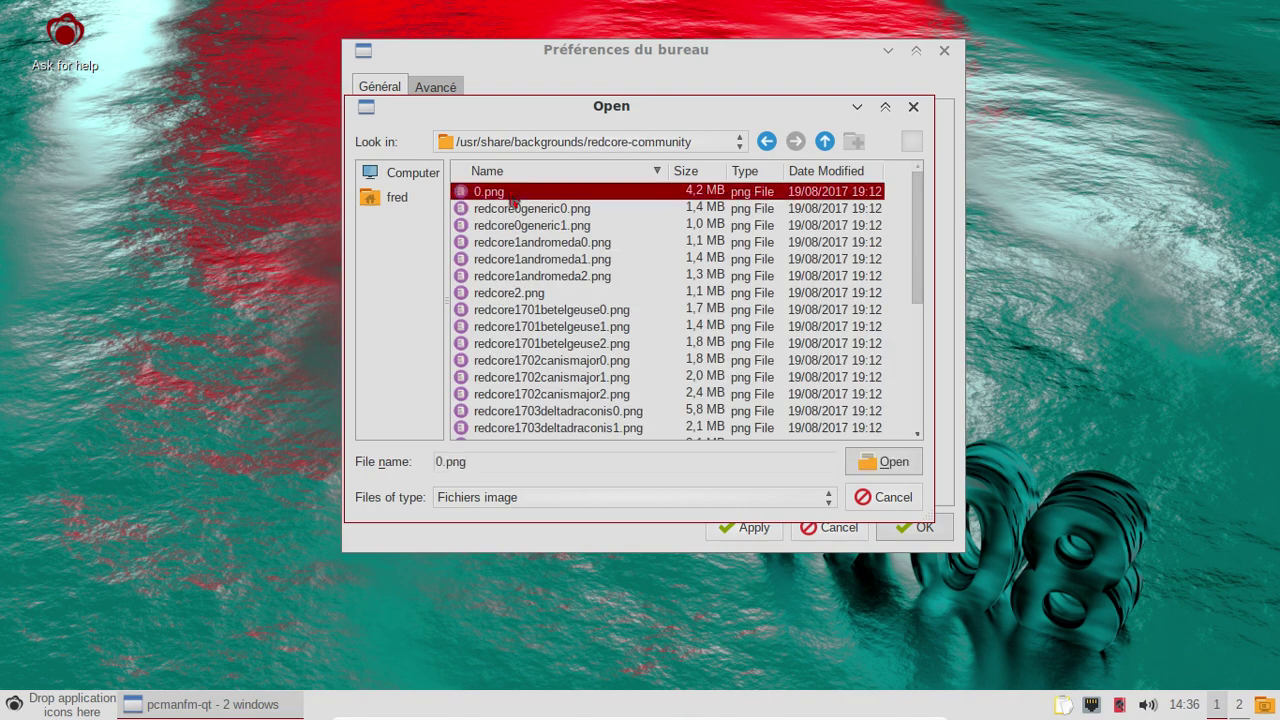
{"action": "double_click", "coordinate": [512, 197]}
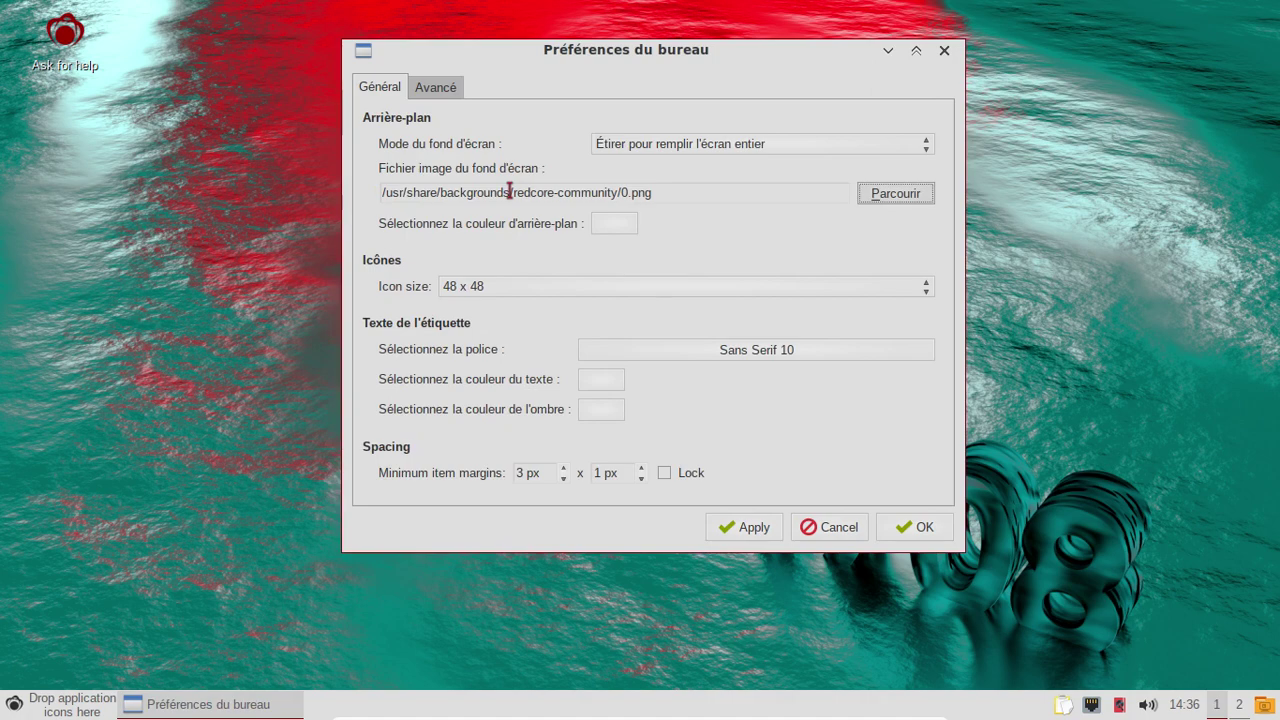
{"action": "left_click", "coordinate": [762, 533]}
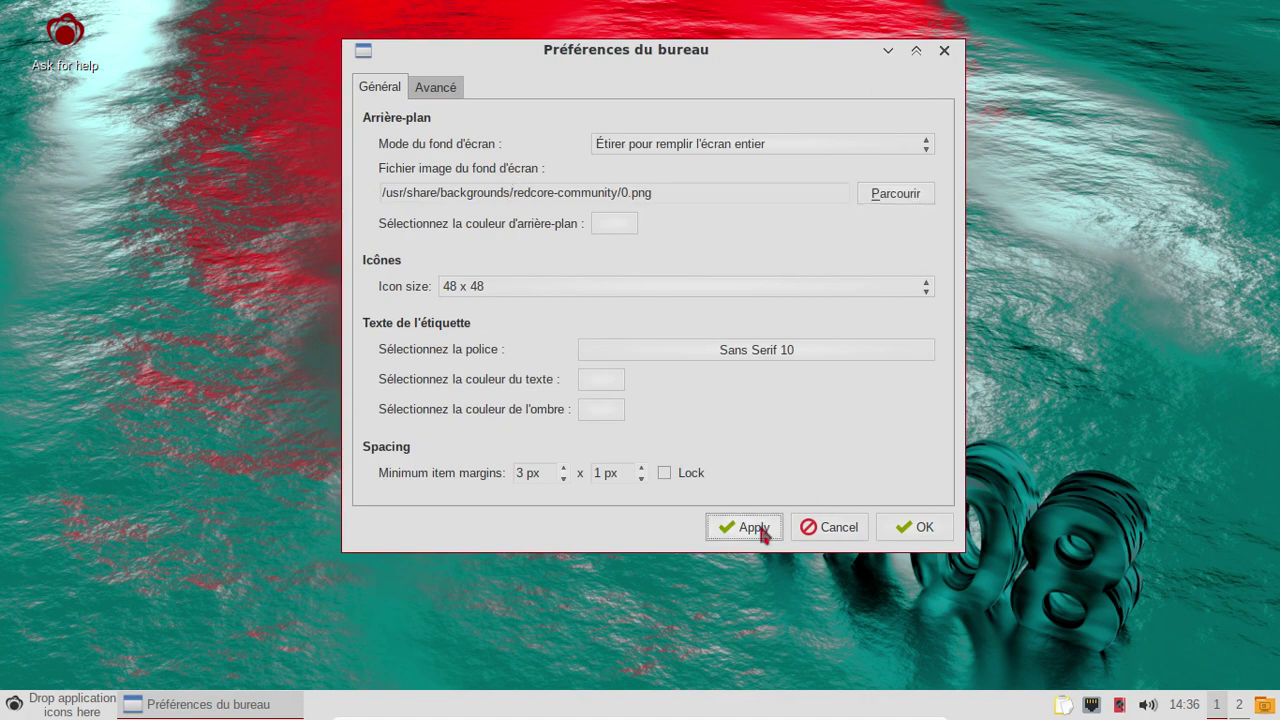
{"action": "left_click", "coordinate": [922, 530]}
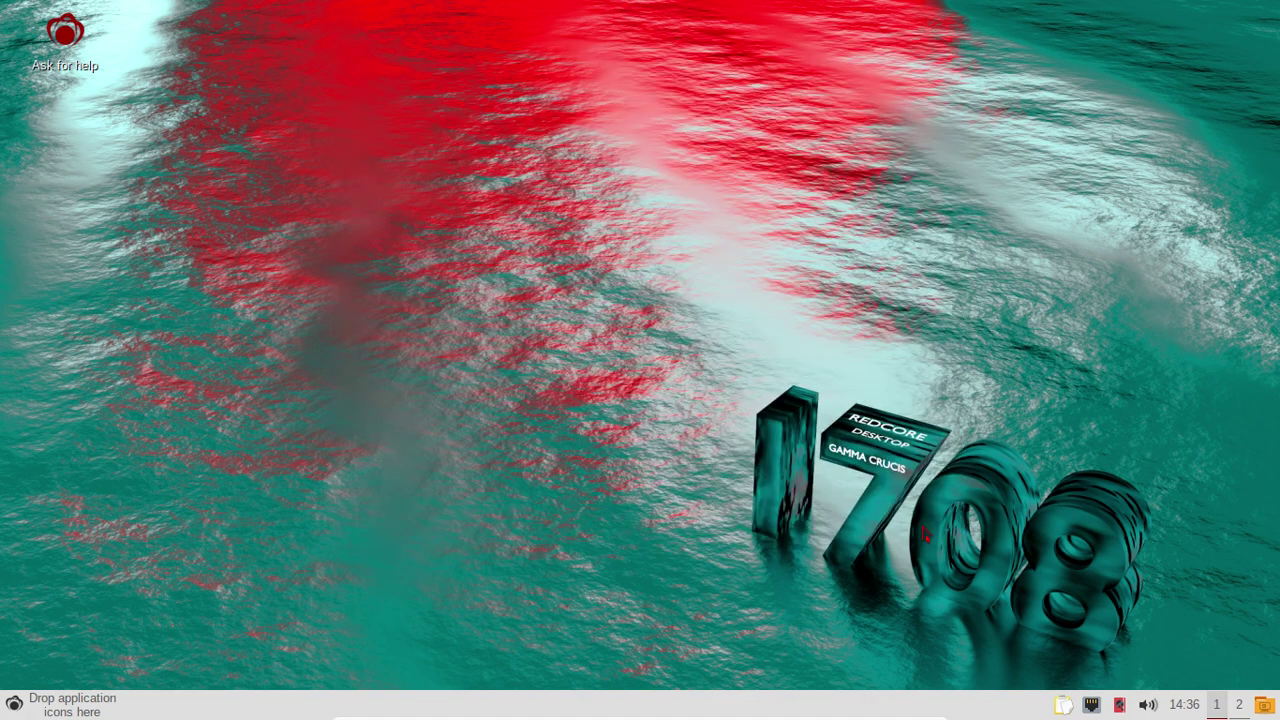
Set the desktop wallpaper to redcore1701betelgeuse0.png from the redcore-community folder.
{"action": "right_click", "coordinate": [532, 108]}
{"action": "left_click", "coordinate": [622, 246]}
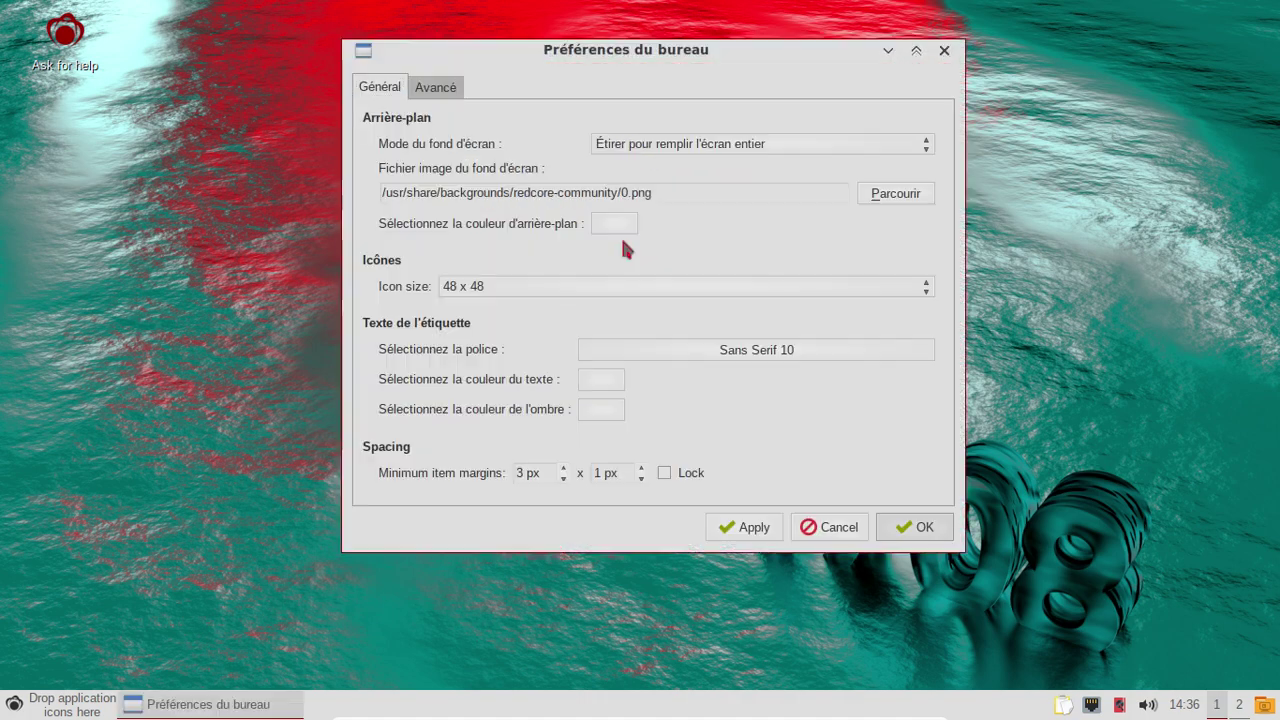
{"action": "left_click", "coordinate": [860, 195]}
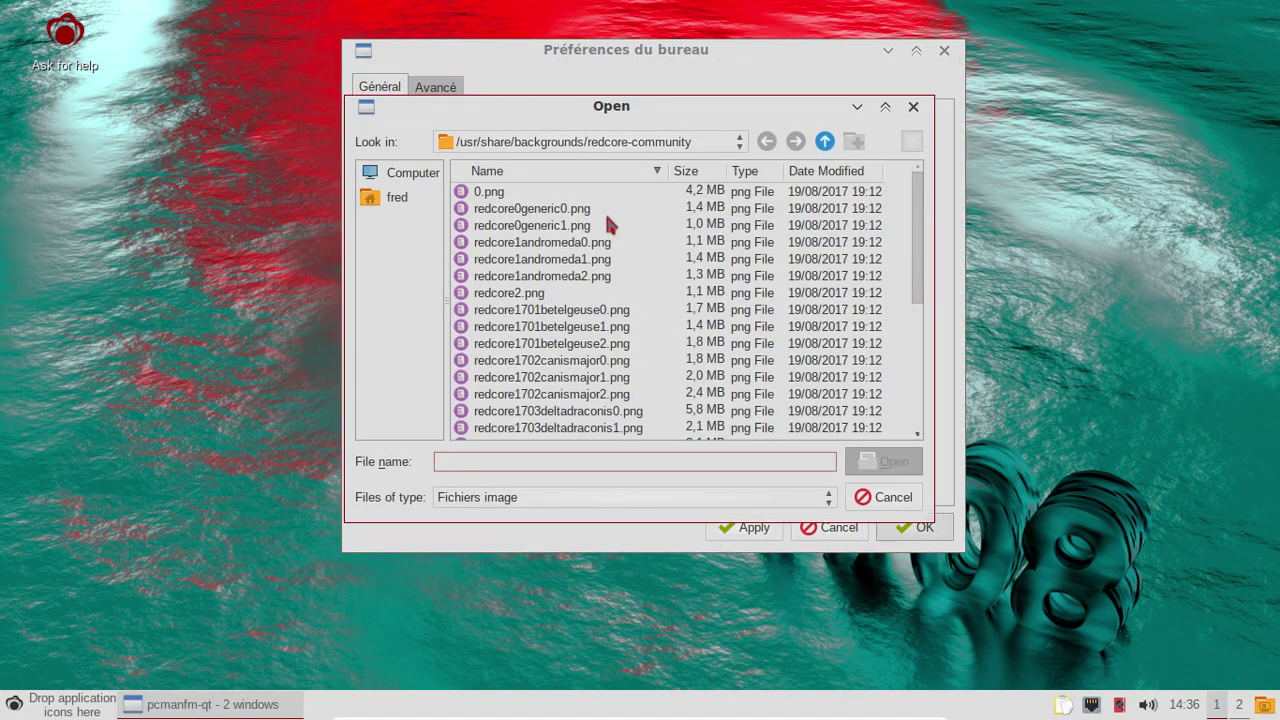
{"action": "double_click", "coordinate": [627, 313]}
{"action": "left_click", "coordinate": [756, 532]}
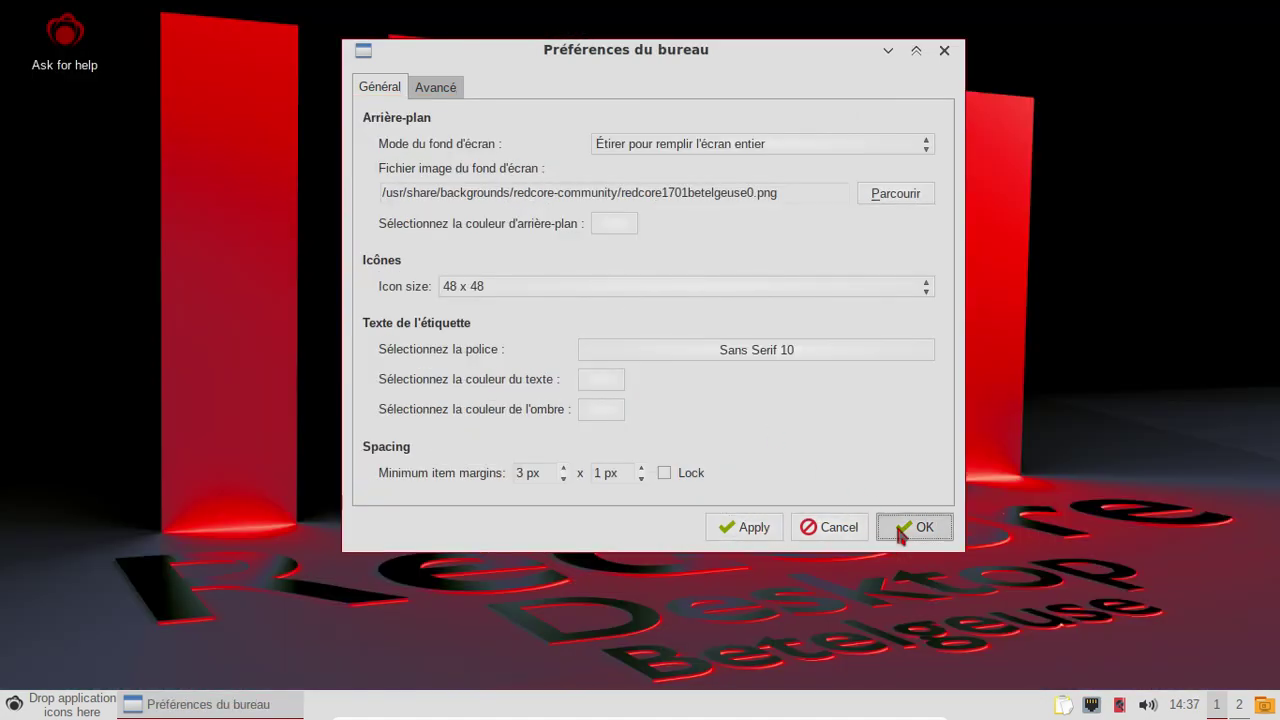
{"action": "left_click", "coordinate": [905, 530]}
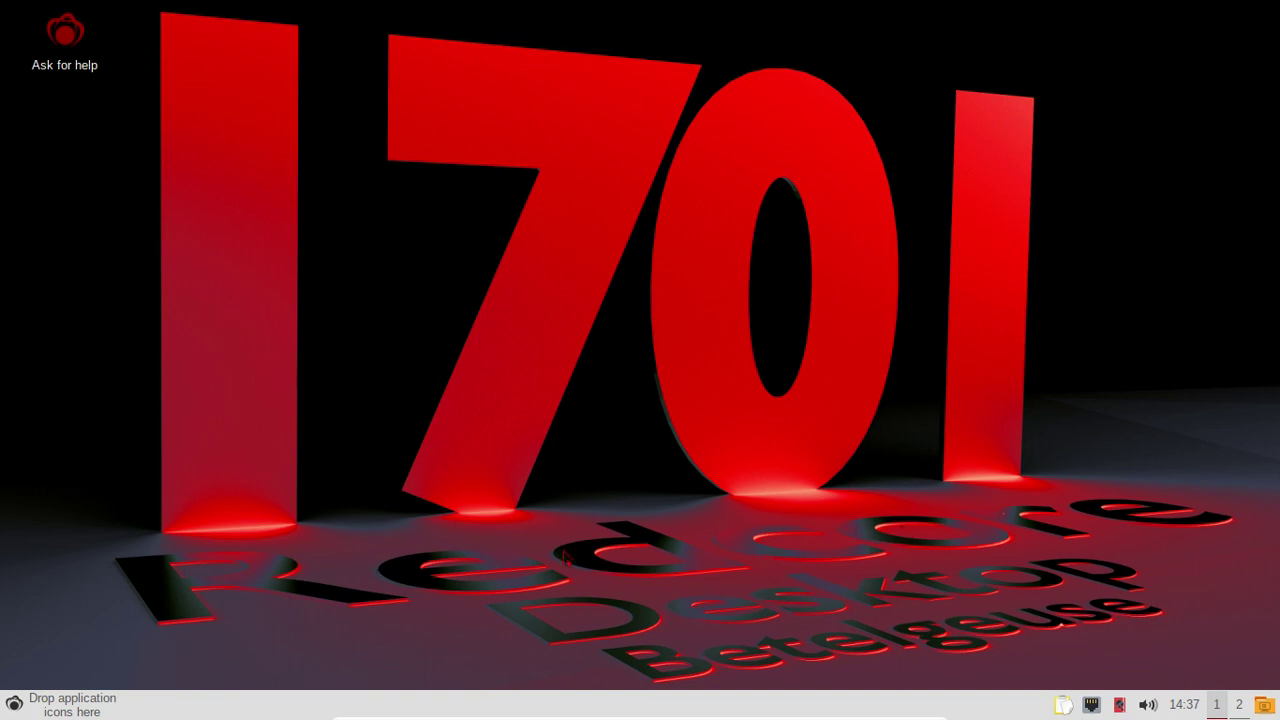
Change the desktop wallpaper to redcore1708gammacrucis1.png from the redcore-community folder.
{"action": "right_click", "coordinate": [478, 146]}
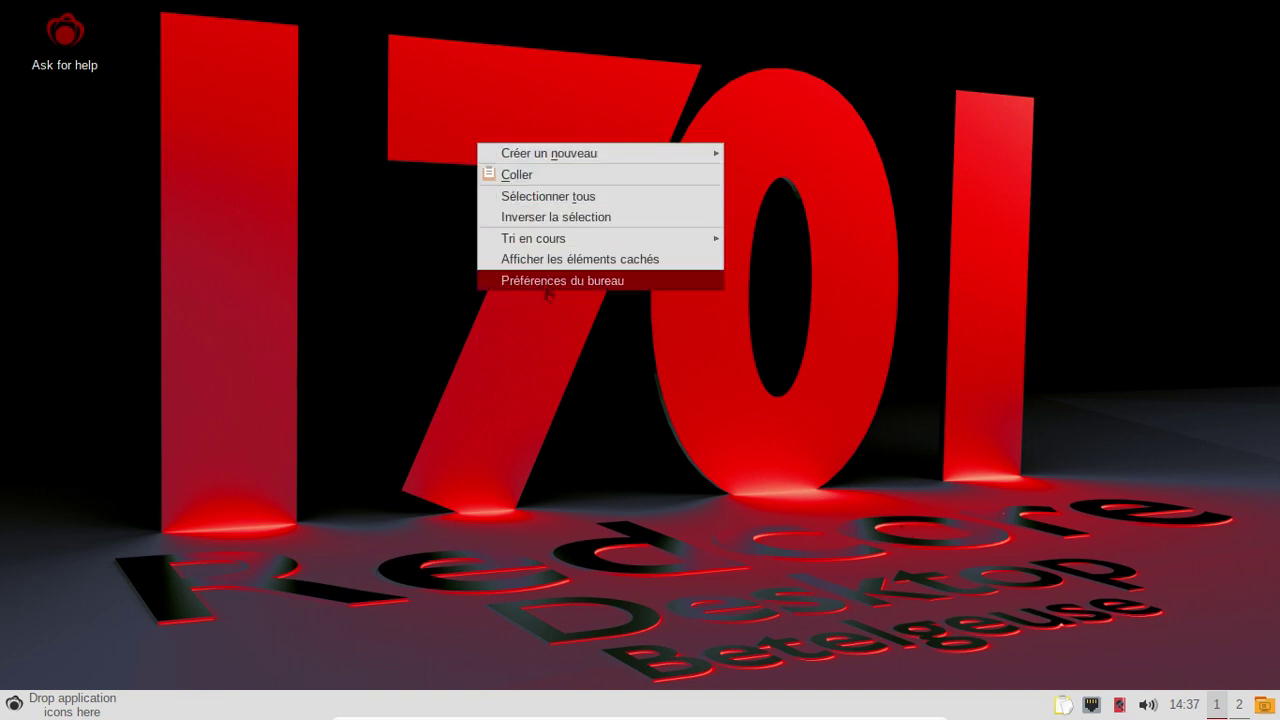
{"action": "left_click", "coordinate": [540, 280]}
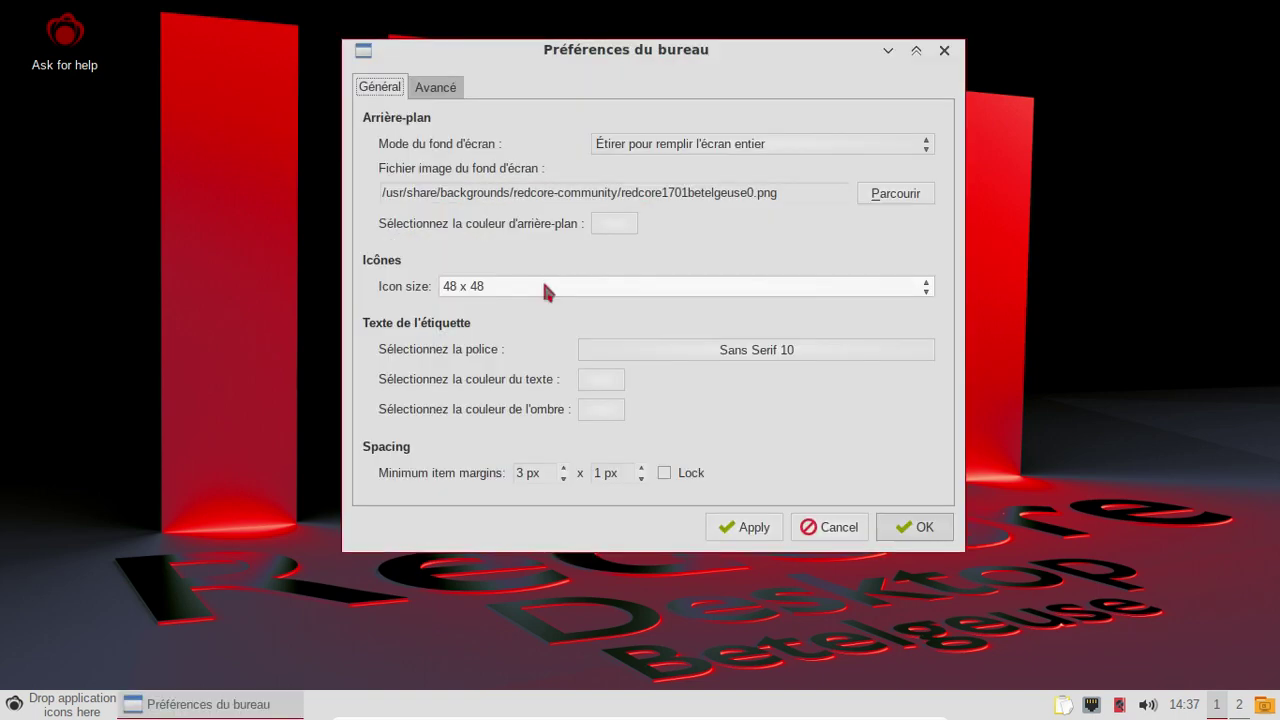
{"action": "left_click", "coordinate": [895, 195]}
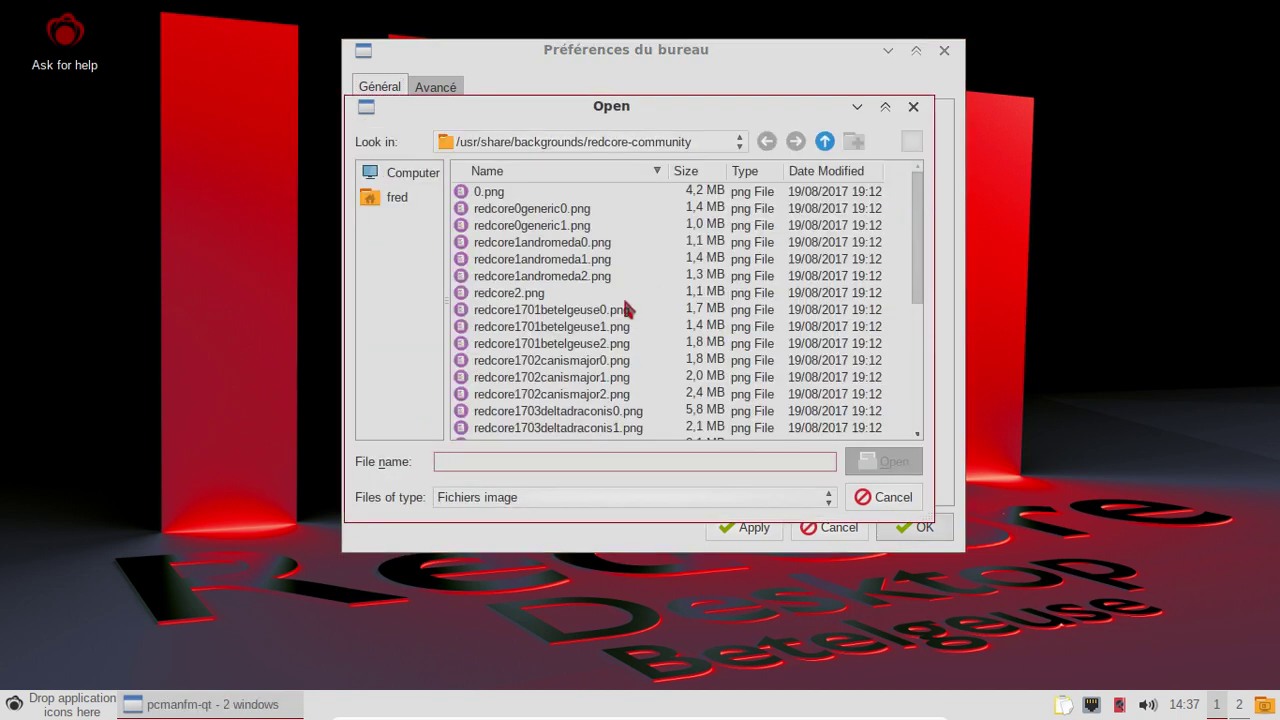
{"action": "scroll", "coordinate": [718, 316], "scroll_direction": "down", "scroll_amount": 5}
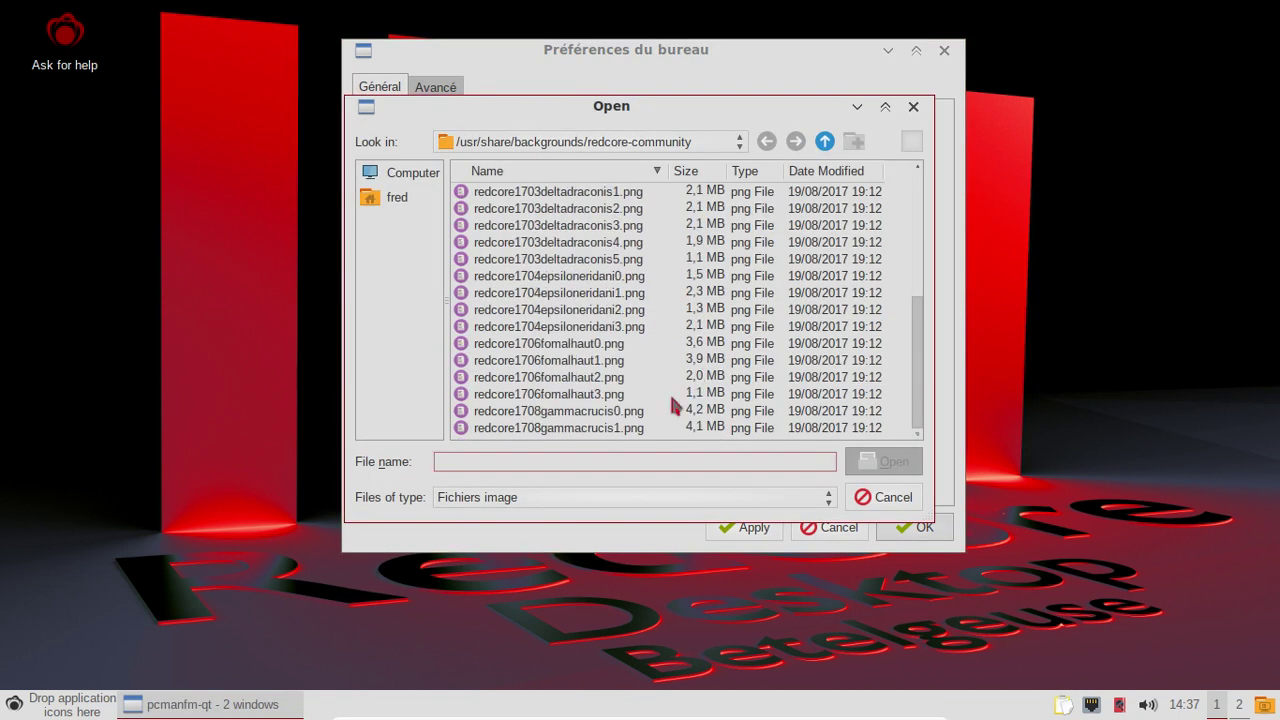
{"action": "double_click", "coordinate": [636, 428]}
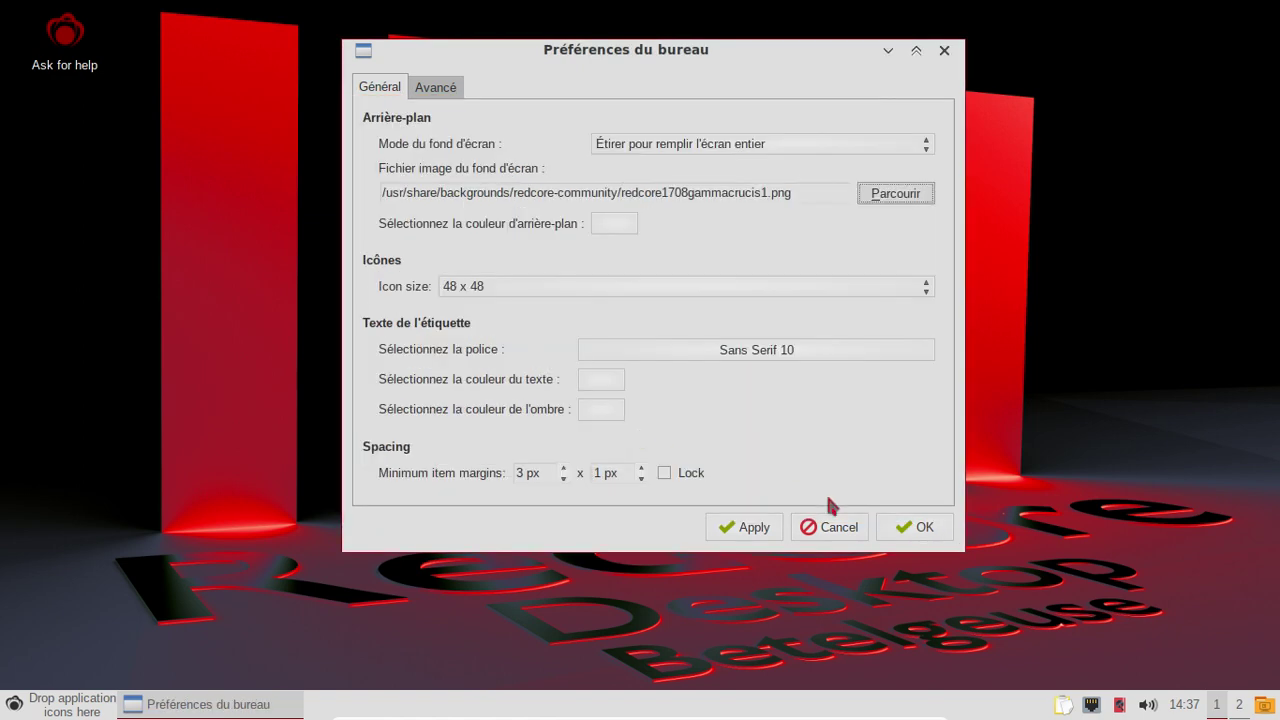
{"action": "left_click", "coordinate": [912, 529]}
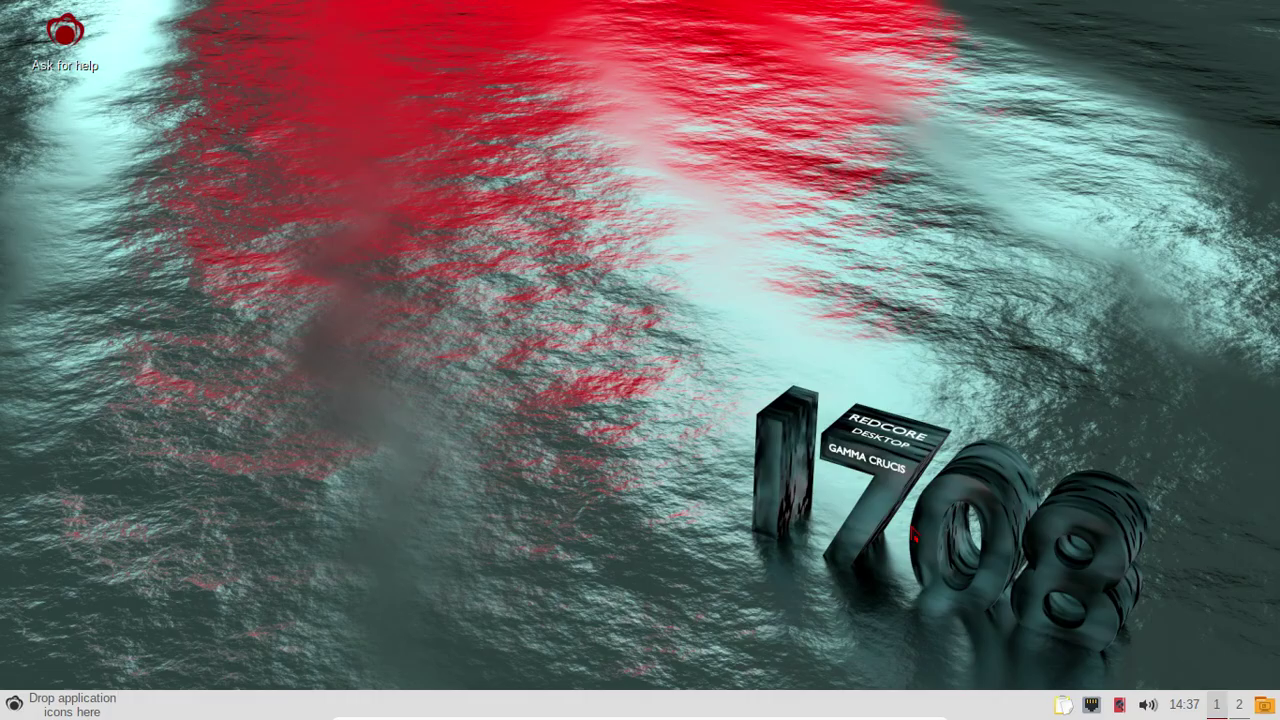
Set redcore0generic0.png from the redcore-community folder as the desktop wallpaper.
{"action": "right_click", "coordinate": [440, 66]}
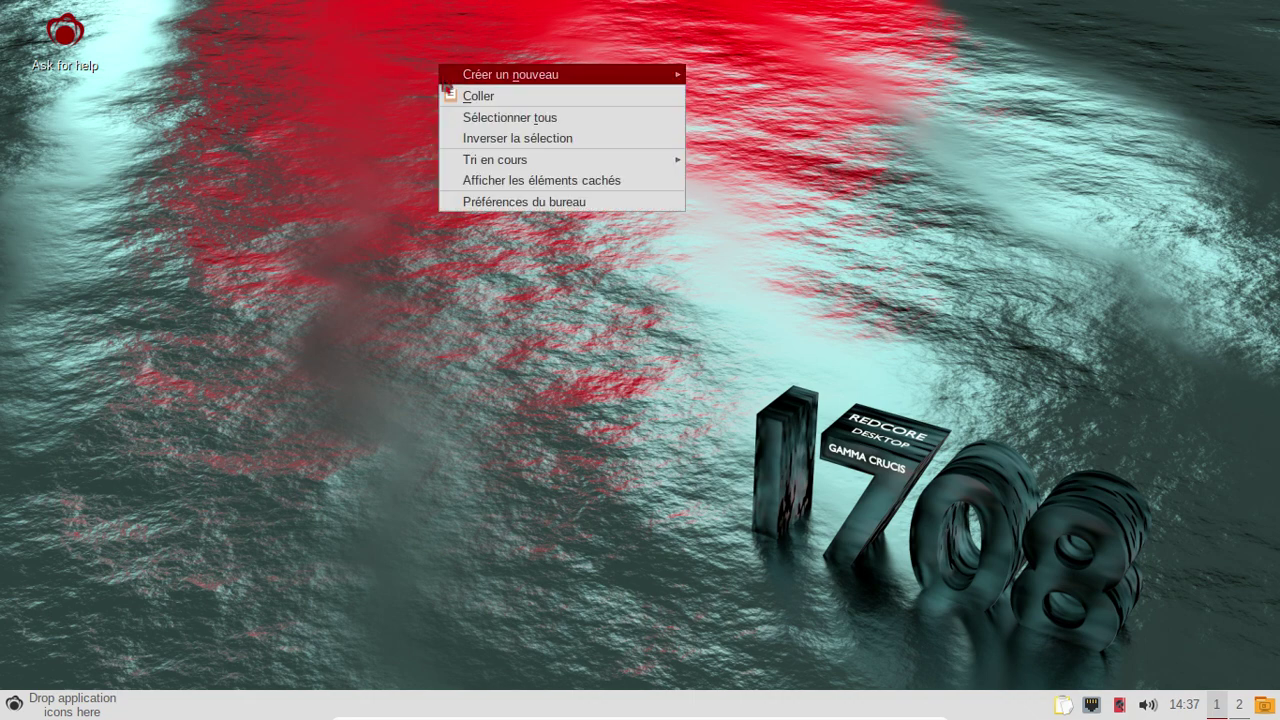
{"action": "left_click", "coordinate": [517, 200]}
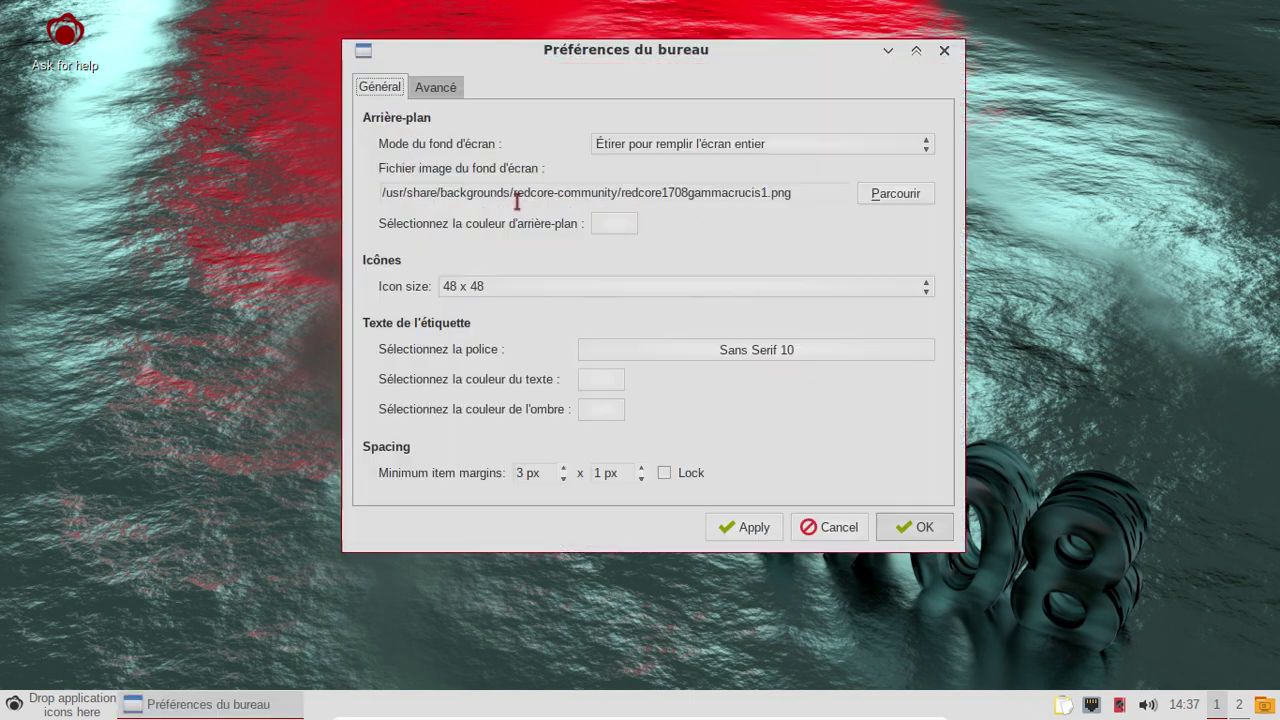
{"action": "left_click", "coordinate": [895, 194]}
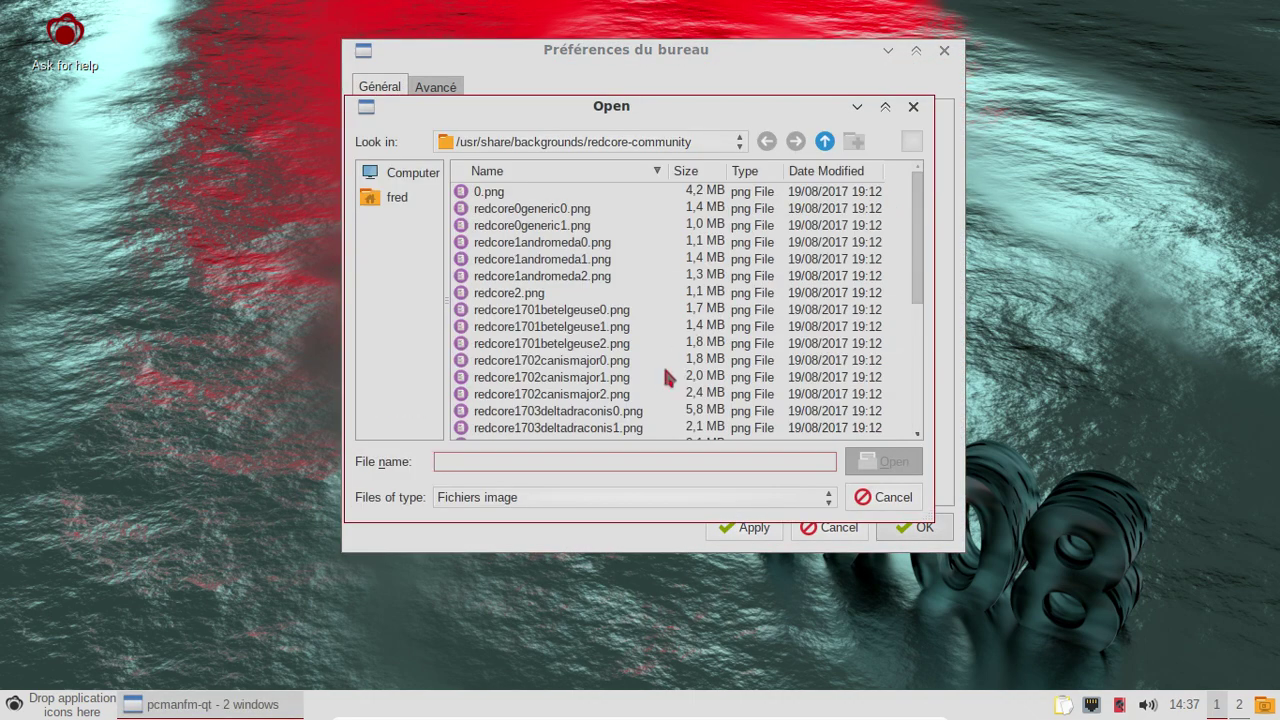
{"action": "double_click", "coordinate": [589, 212]}
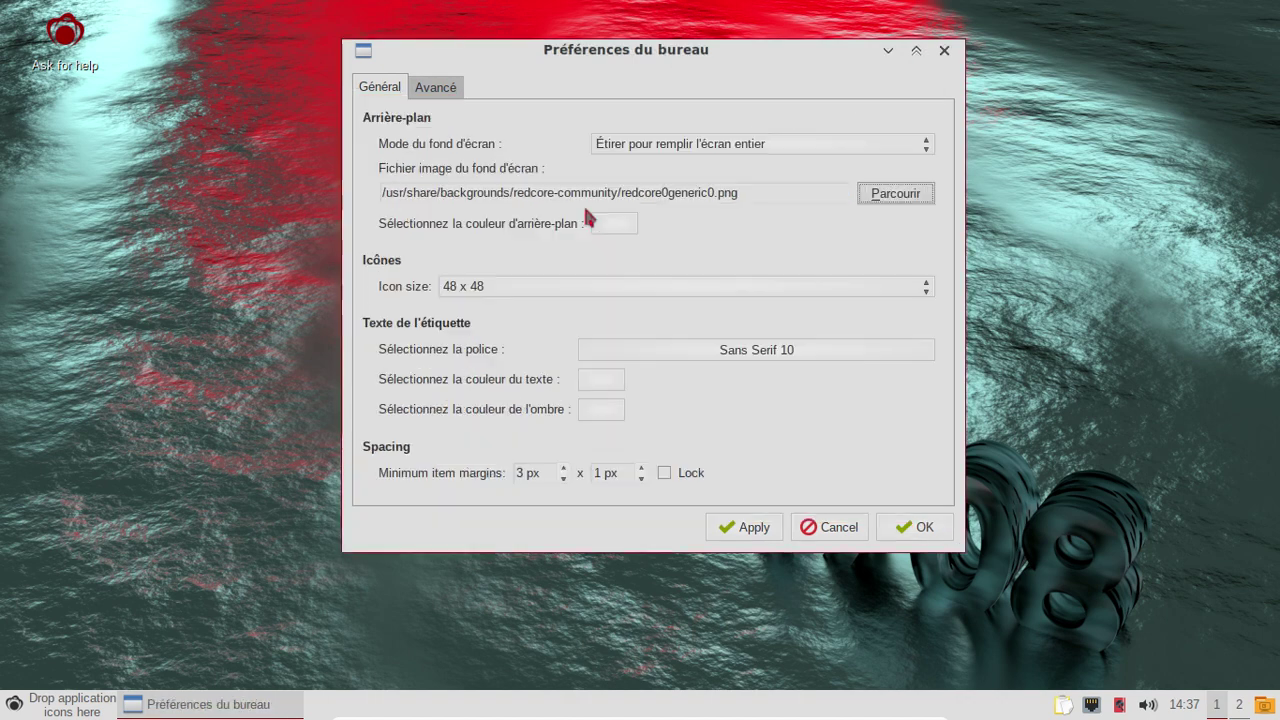
{"action": "left_click", "coordinate": [904, 533]}
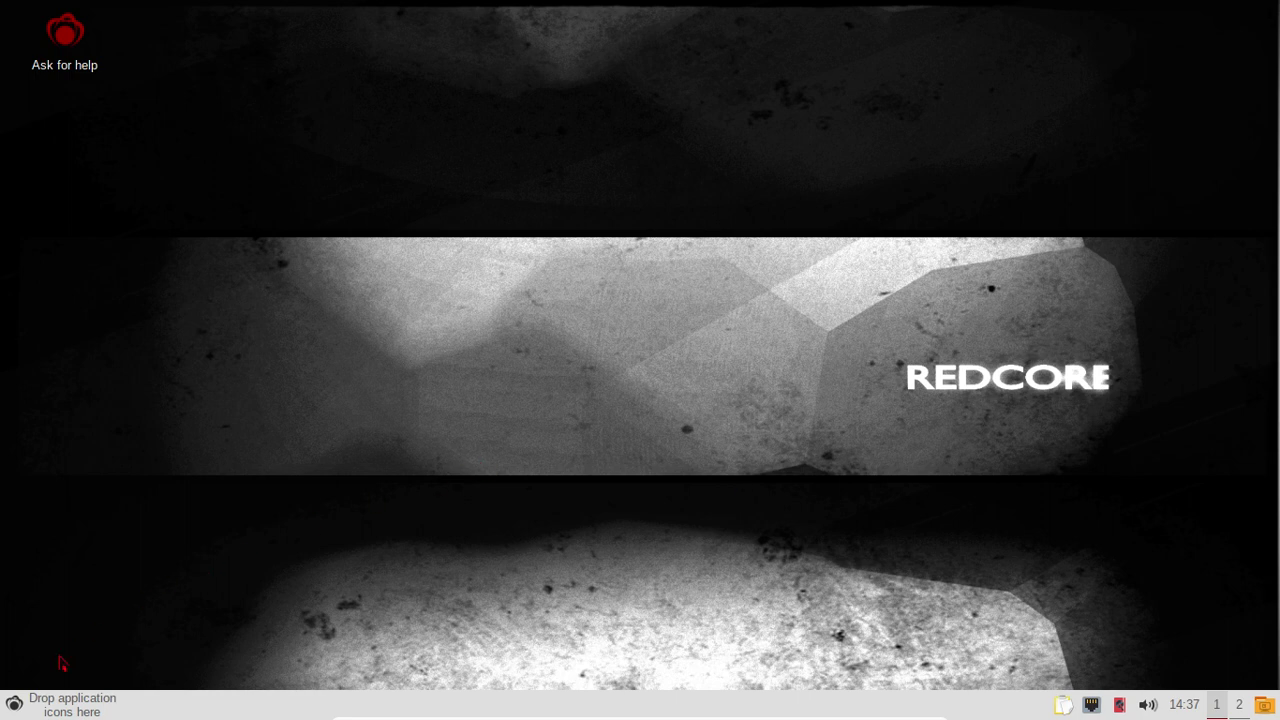
Launch the FeatherPad text editor from the accessories and restore its window from maximized to normal size.
{"action": "left_click", "coordinate": [8, 706]}
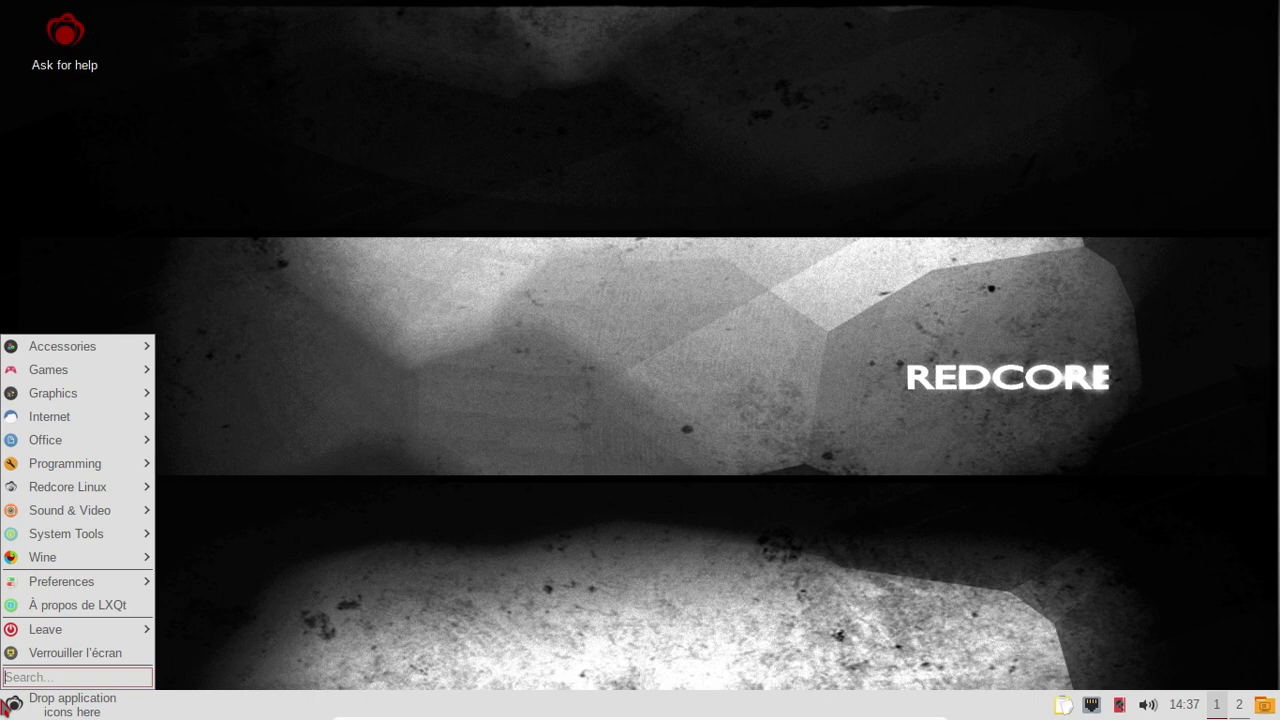
{"action": "mouse_move", "coordinate": [63, 358]}
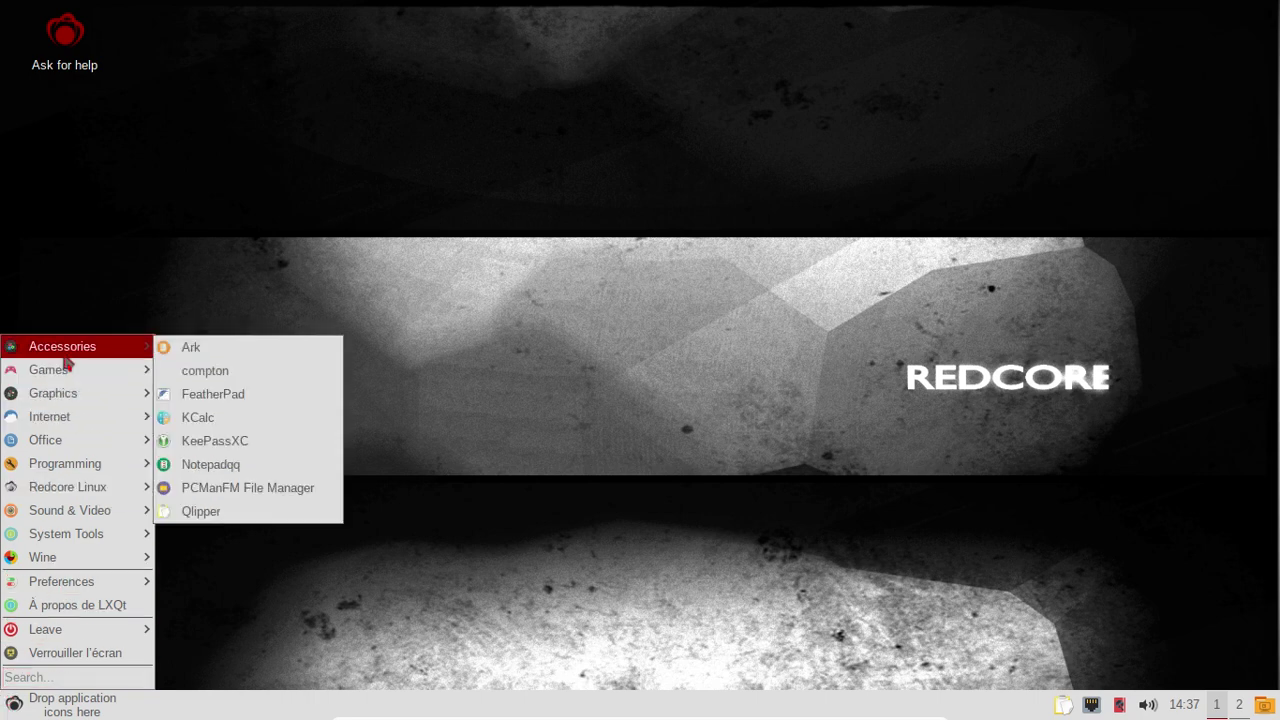
{"action": "left_click", "coordinate": [250, 401]}
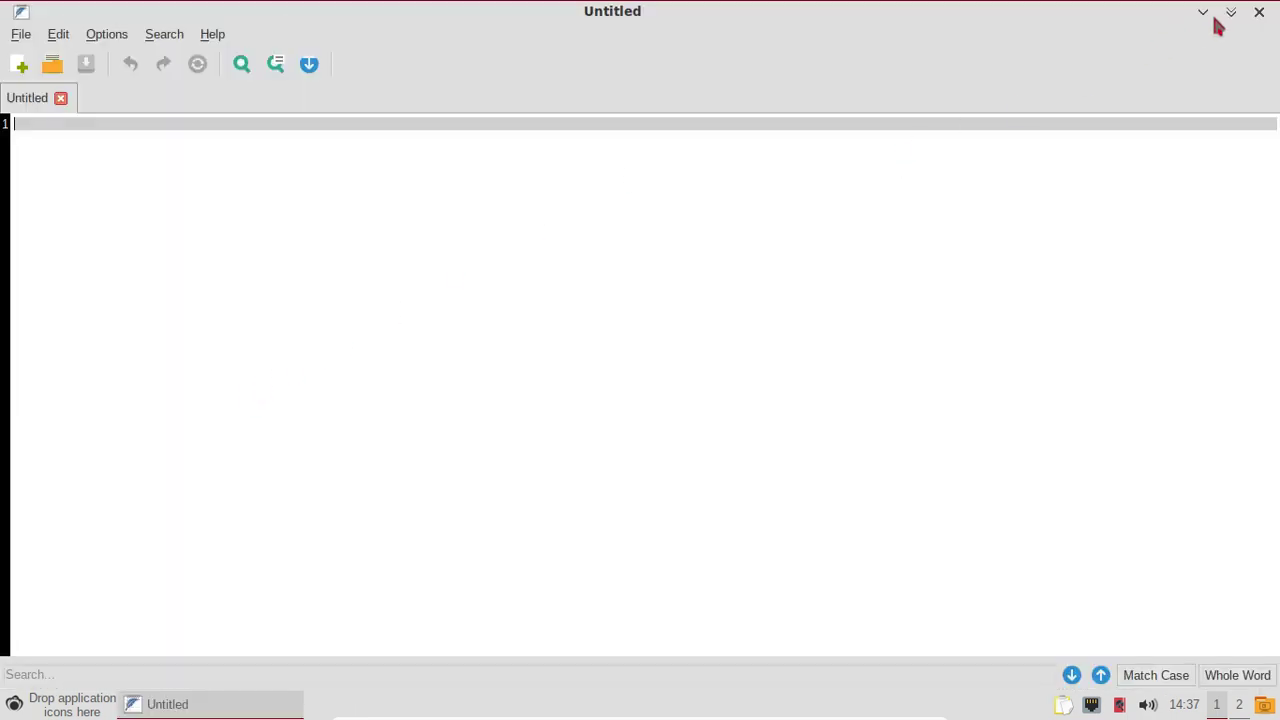
{"action": "left_click", "coordinate": [1232, 14]}
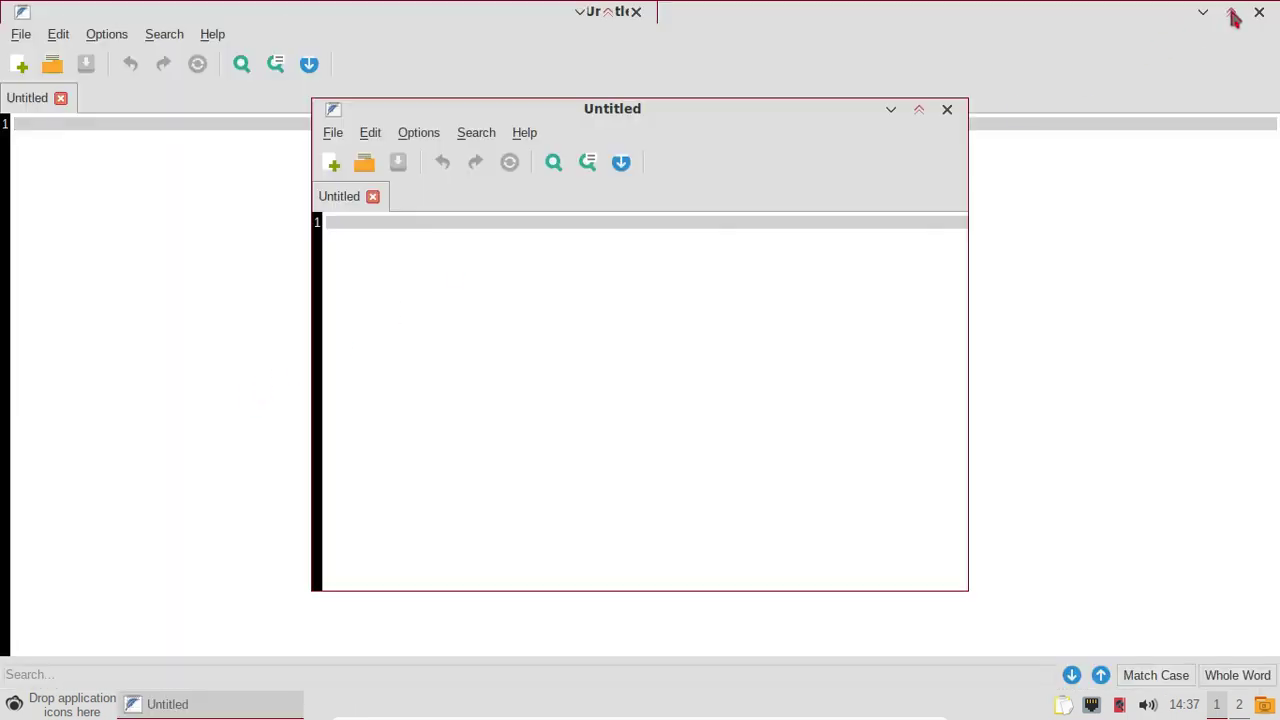
View FeatherPad's About information, dismiss it, and close the text editor.
{"action": "left_click", "coordinate": [524, 133]}
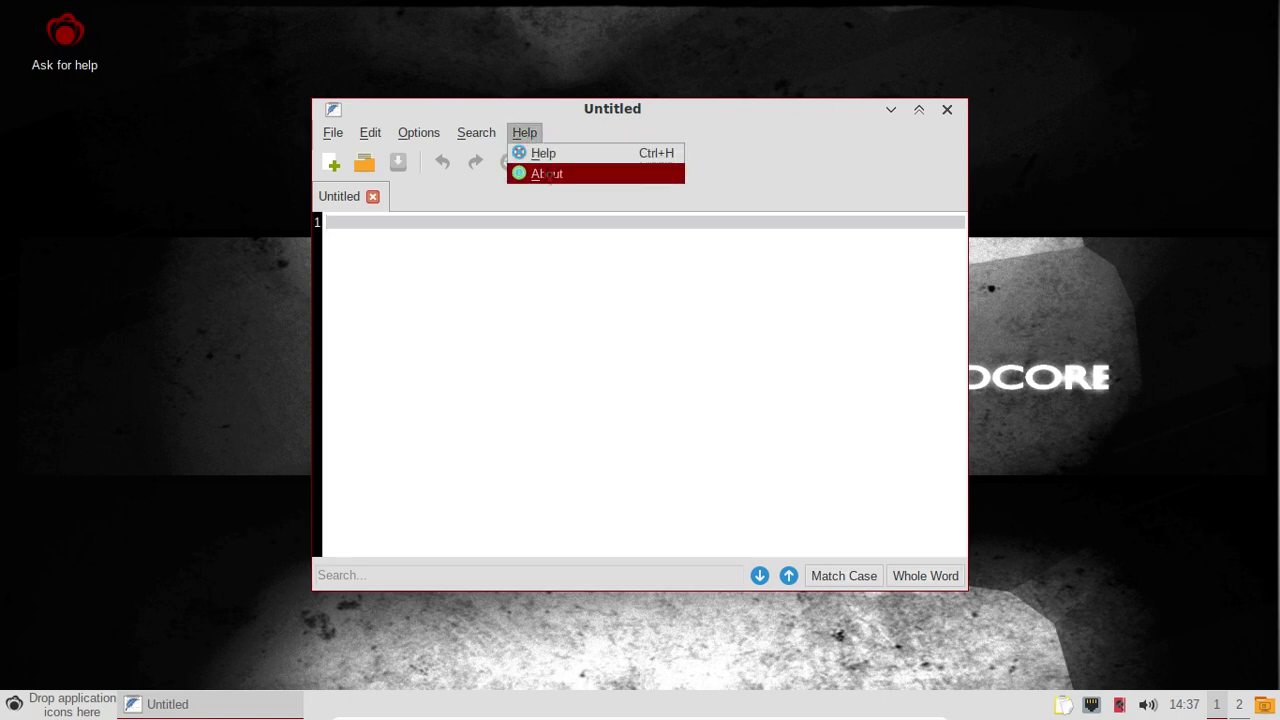
{"action": "left_click", "coordinate": [549, 175]}
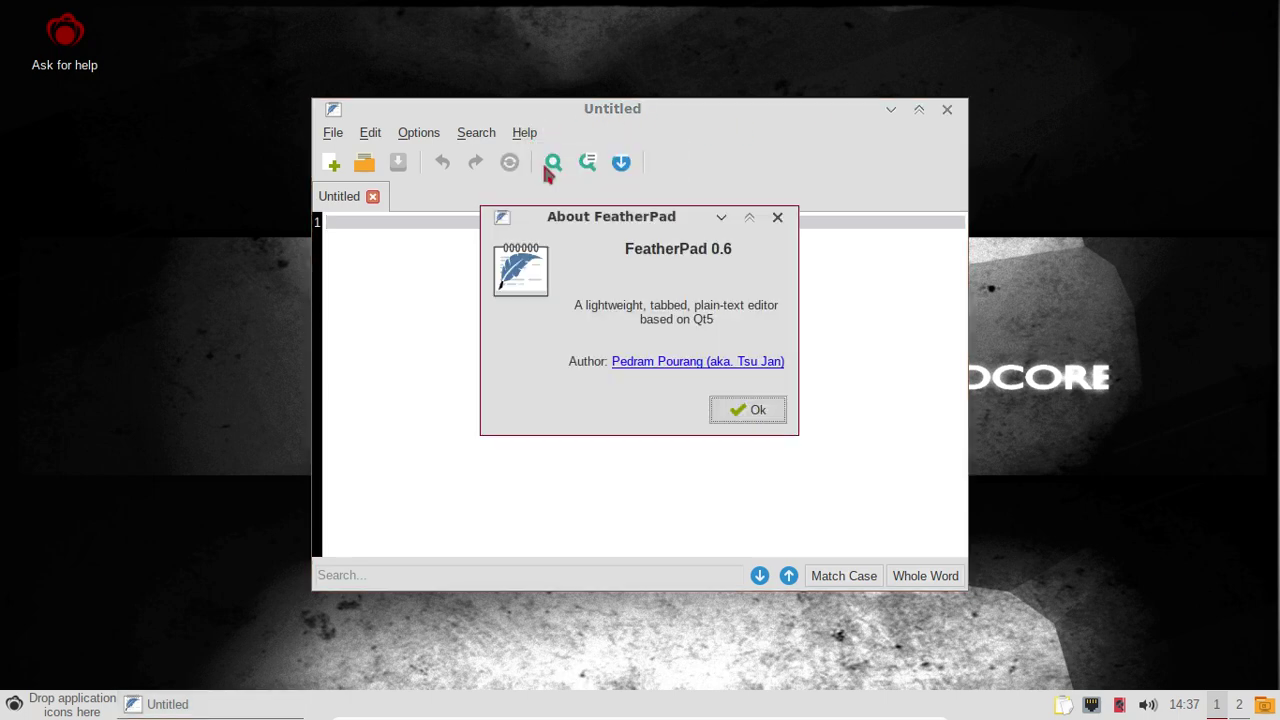
{"action": "left_click", "coordinate": [778, 217]}
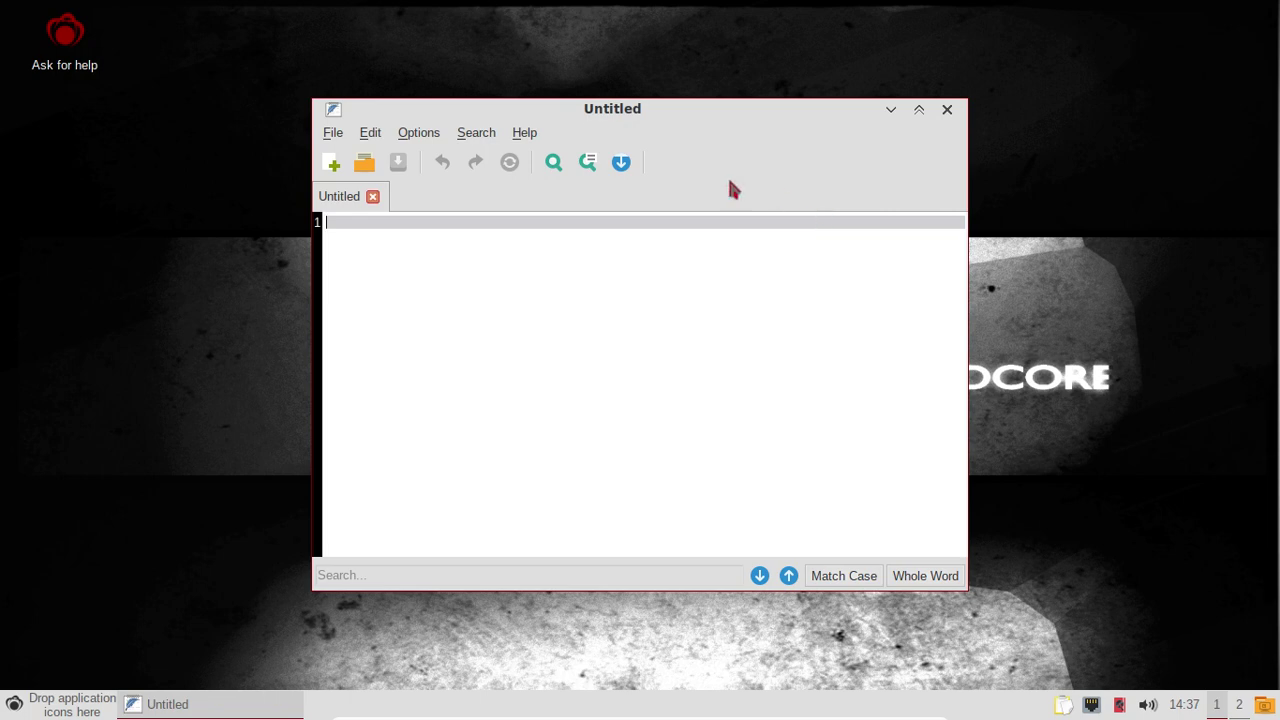
{"action": "left_click", "coordinate": [525, 135]}
{"action": "left_click", "coordinate": [518, 132]}
{"action": "left_click", "coordinate": [947, 112]}
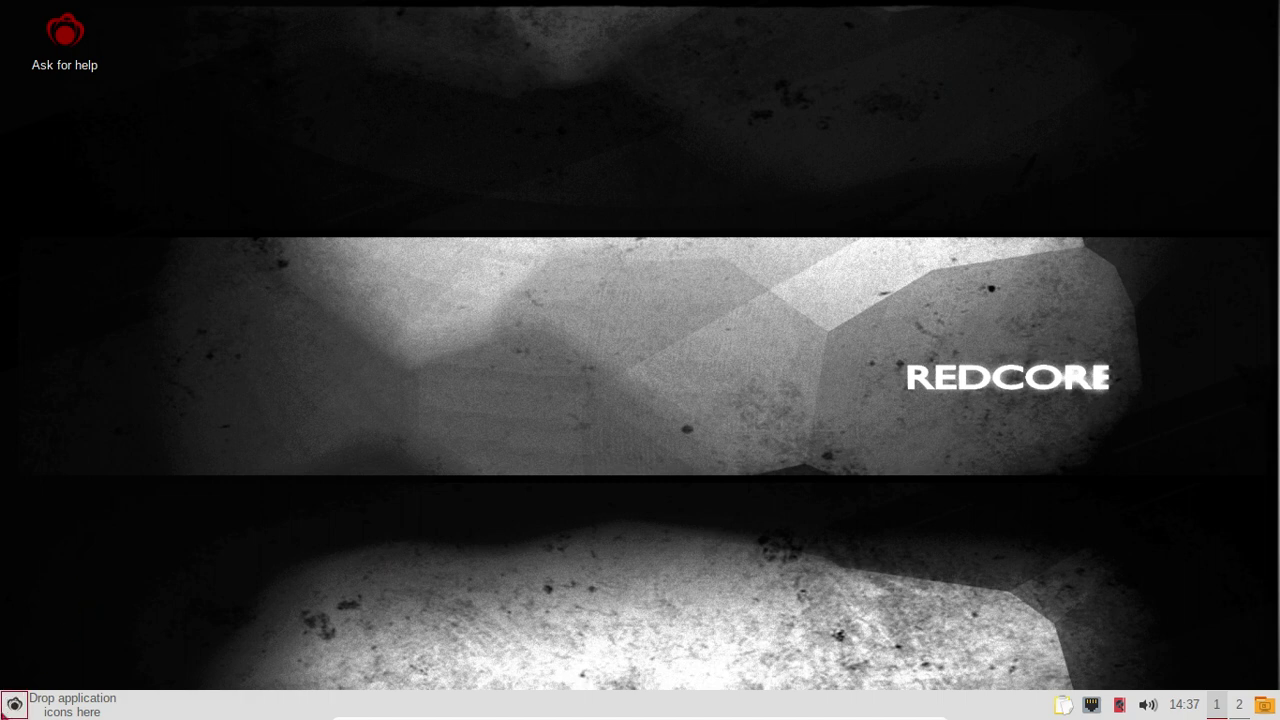
Launch Notepadqq from the accessories, view its About information, and close the editor.
{"action": "left_click", "coordinate": [14, 703]}
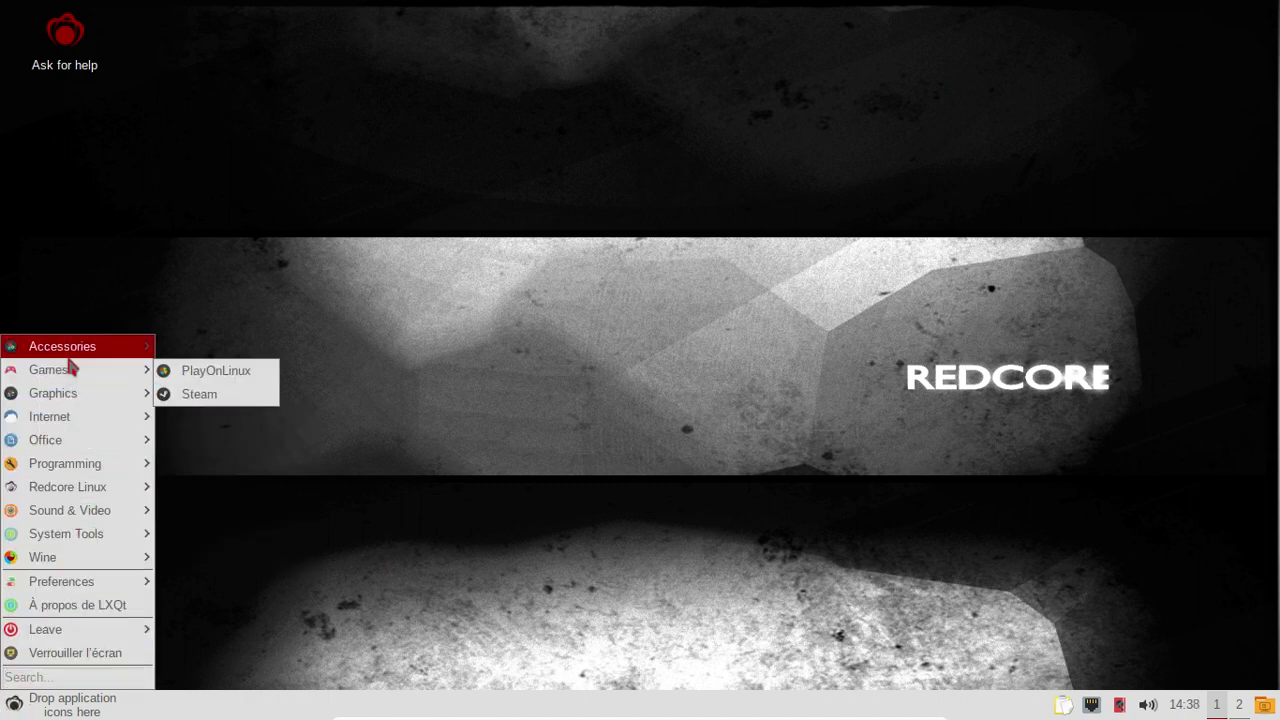
{"action": "mouse_move", "coordinate": [113, 359]}
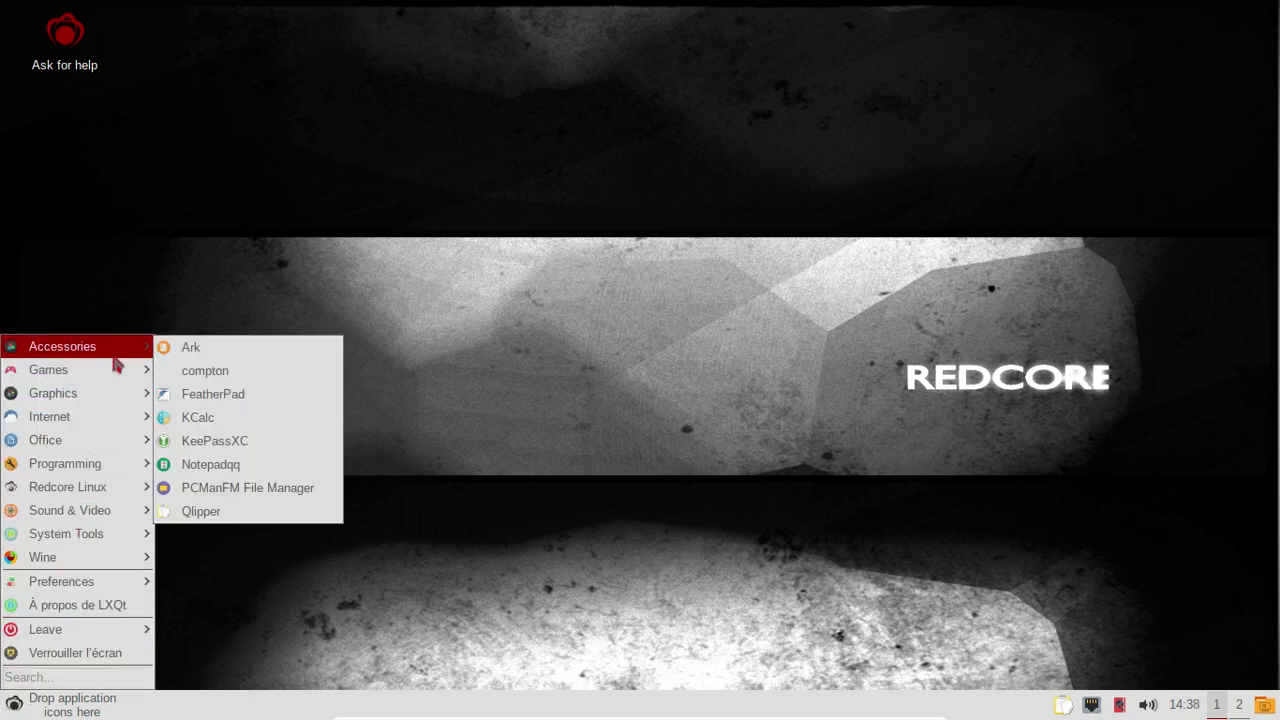
{"action": "left_click", "coordinate": [257, 470]}
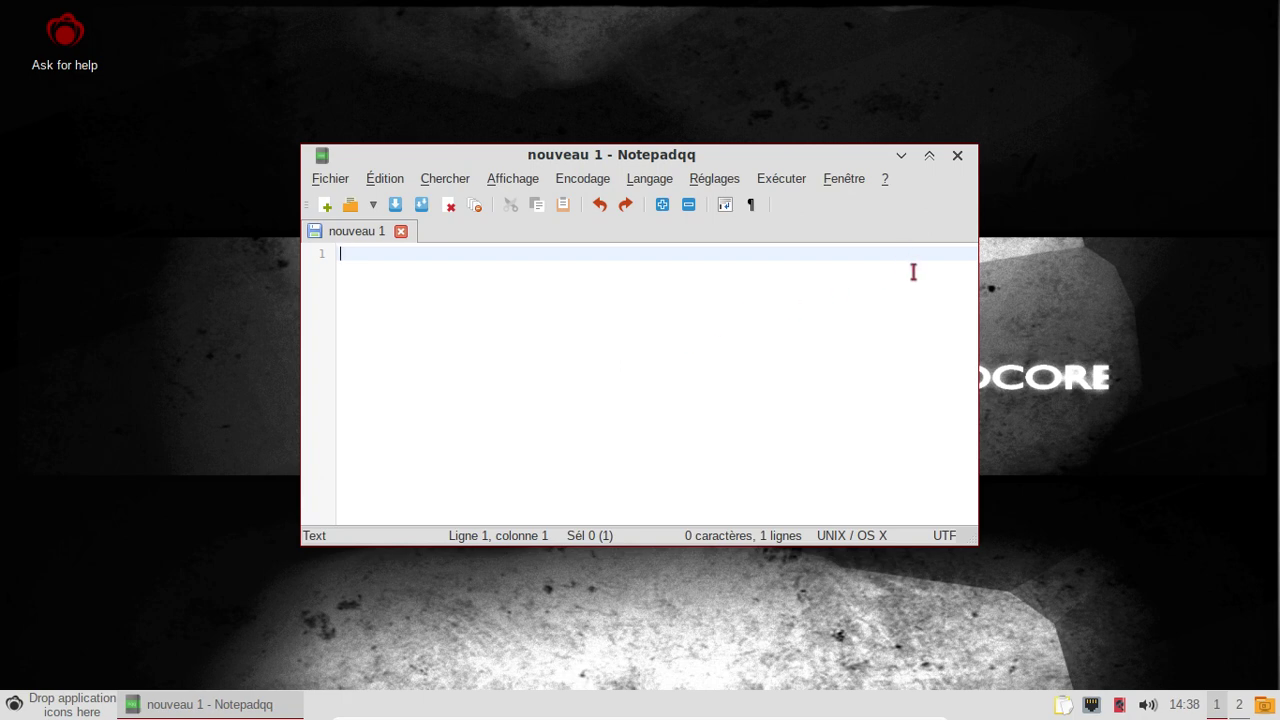
{"action": "left_click", "coordinate": [886, 180]}
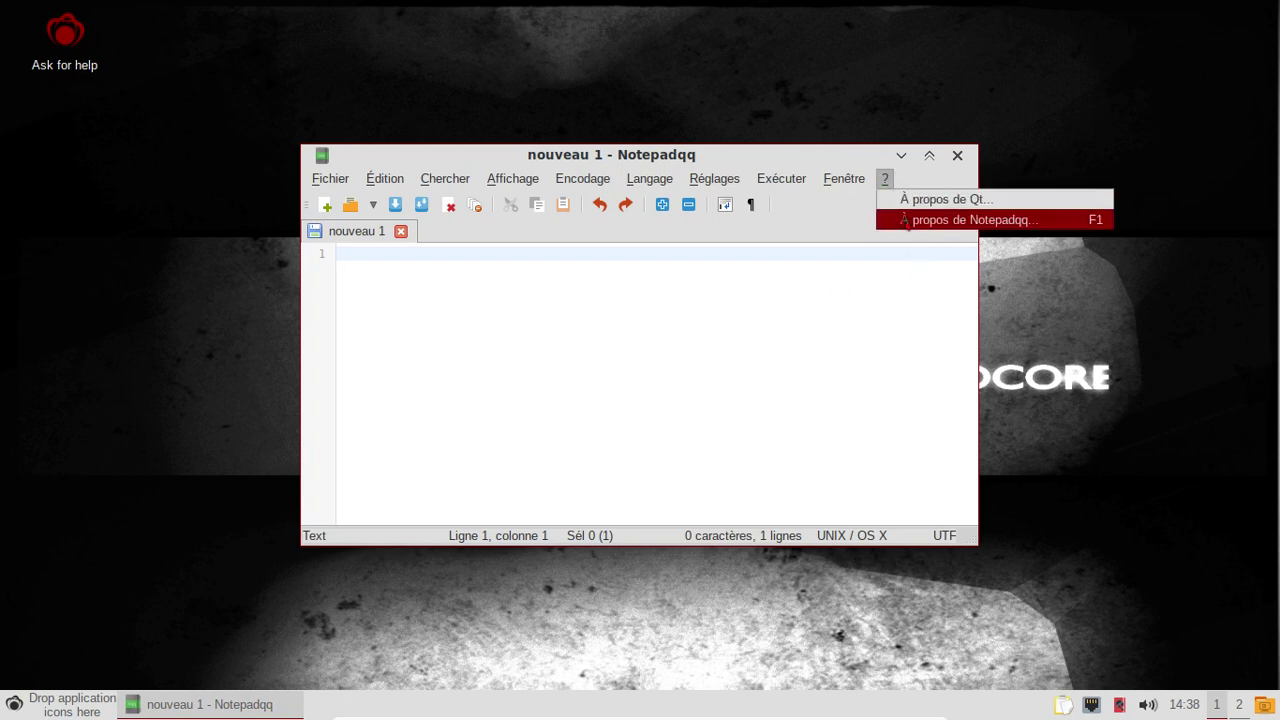
{"action": "left_click", "coordinate": [904, 218]}
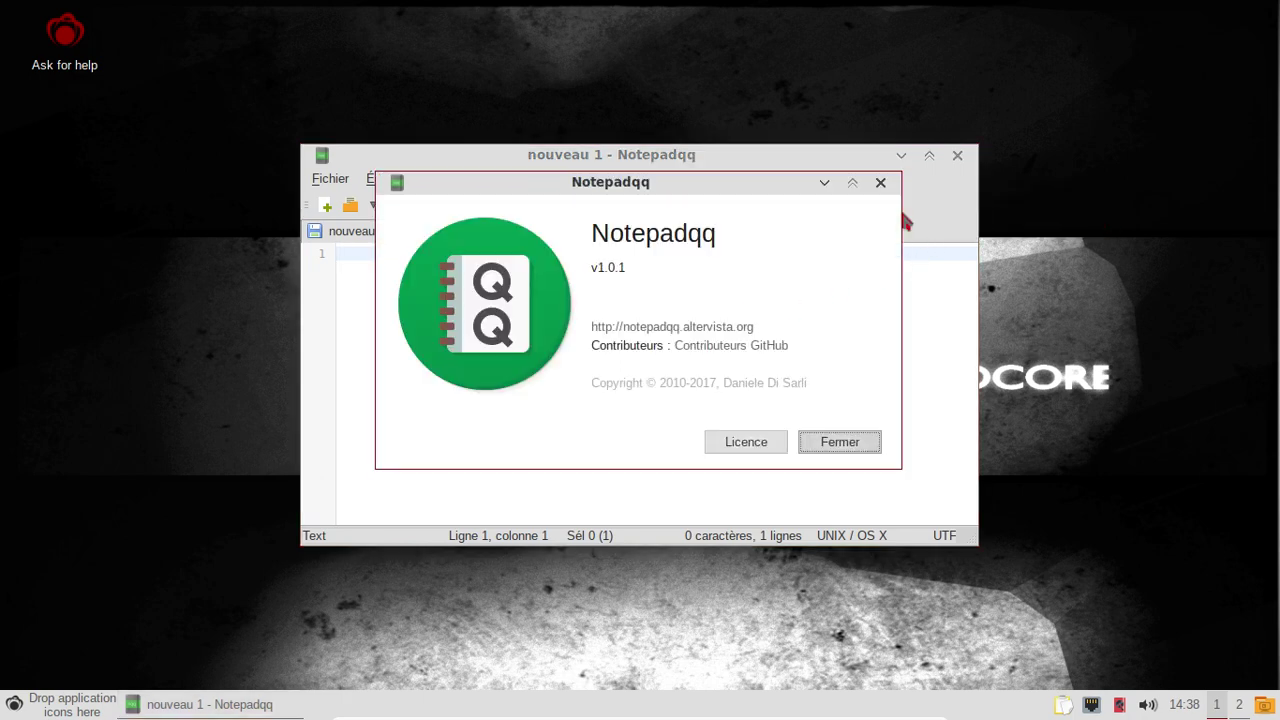
{"action": "left_click", "coordinate": [840, 442]}
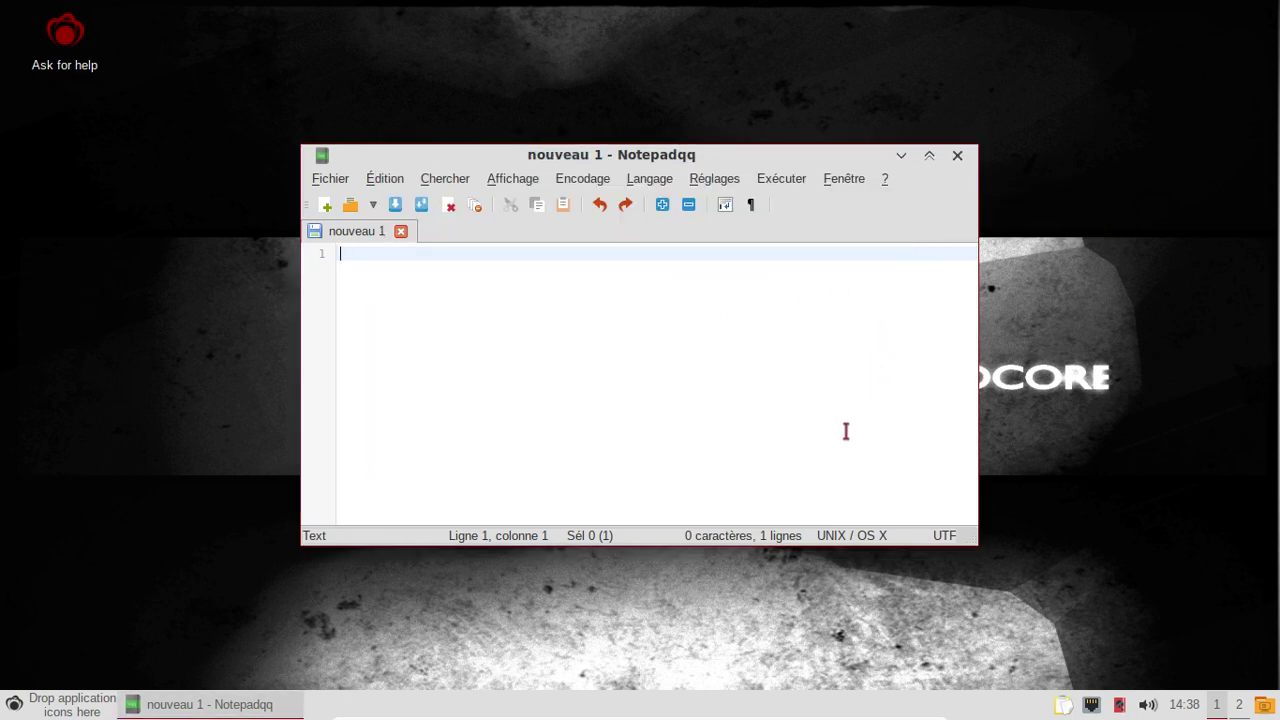
{"action": "left_click", "coordinate": [959, 157]}
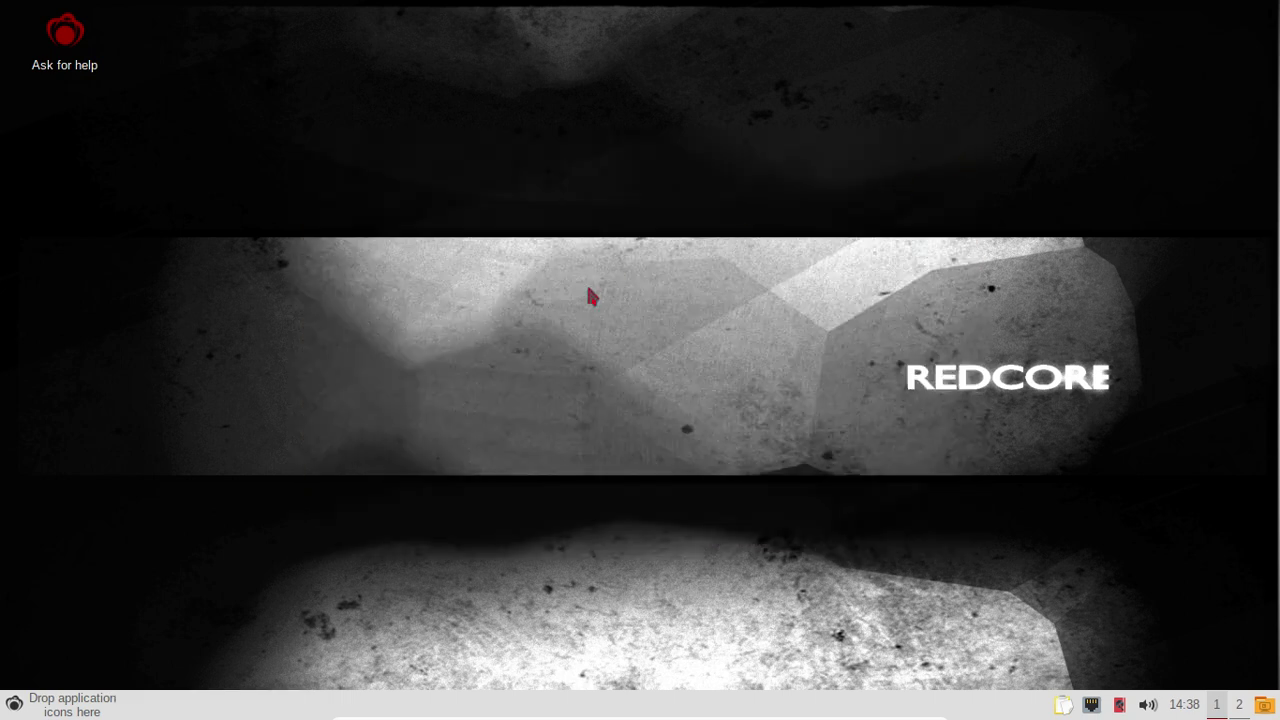
Launch PCManFM File Manager from the accessories, visit the Réseau location, and close the window.
{"action": "left_click", "coordinate": [15, 705]}
{"action": "mouse_move", "coordinate": [82, 352]}
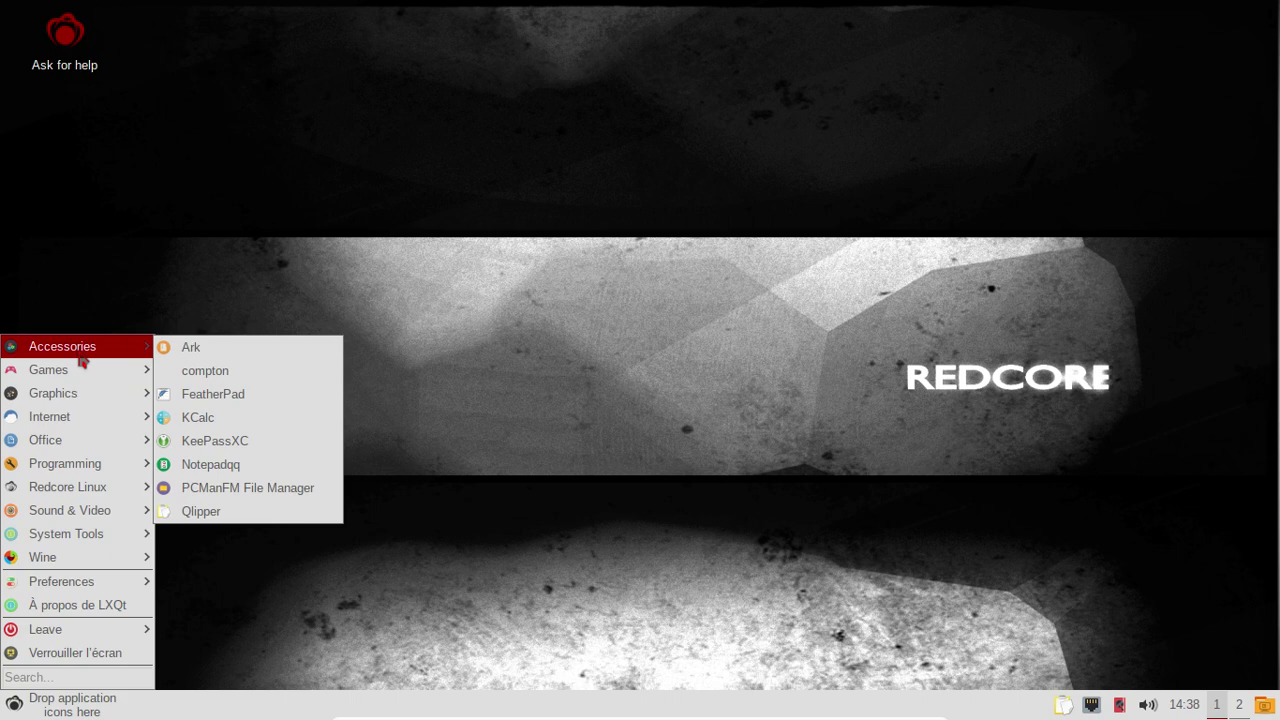
{"action": "left_click", "coordinate": [222, 494]}
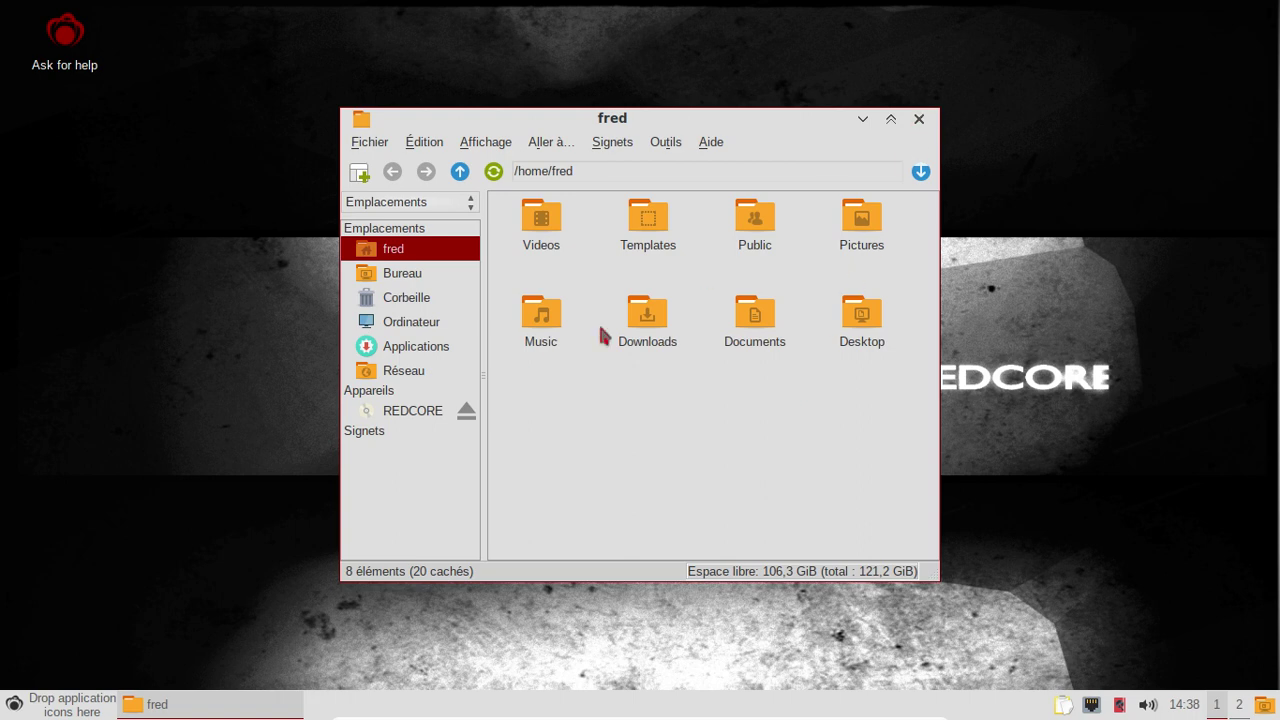
{"action": "left_click", "coordinate": [396, 372]}
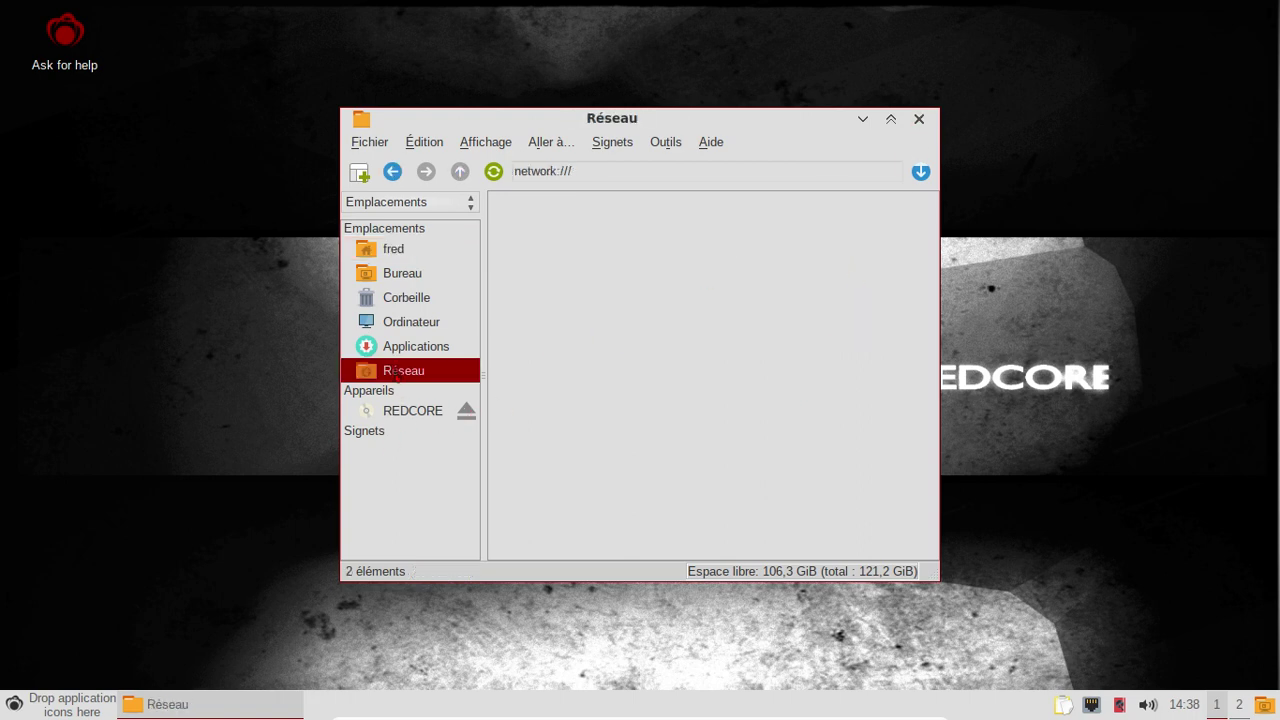
{"action": "left_click", "coordinate": [920, 120]}
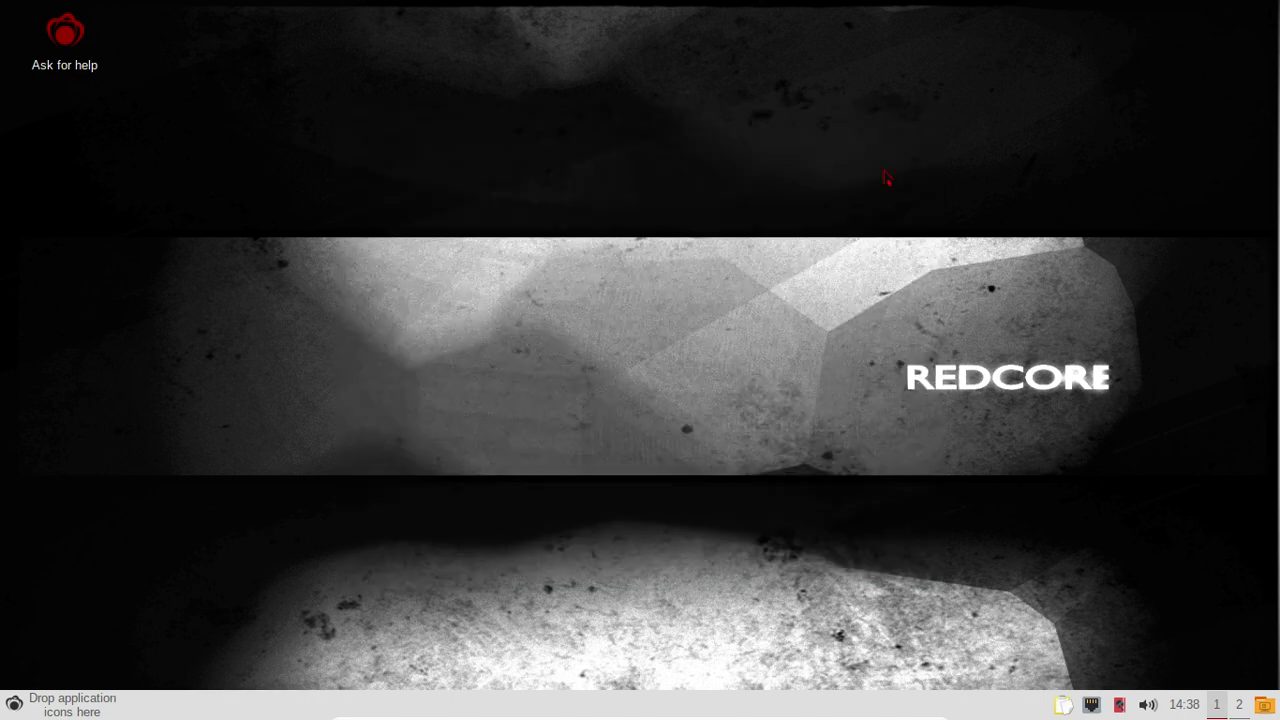
Examine the entries under Internet, Programming, Redcore Linux, Sound & Video, System Tools and Leave in the application launcher.
{"action": "left_click", "coordinate": [14, 704]}
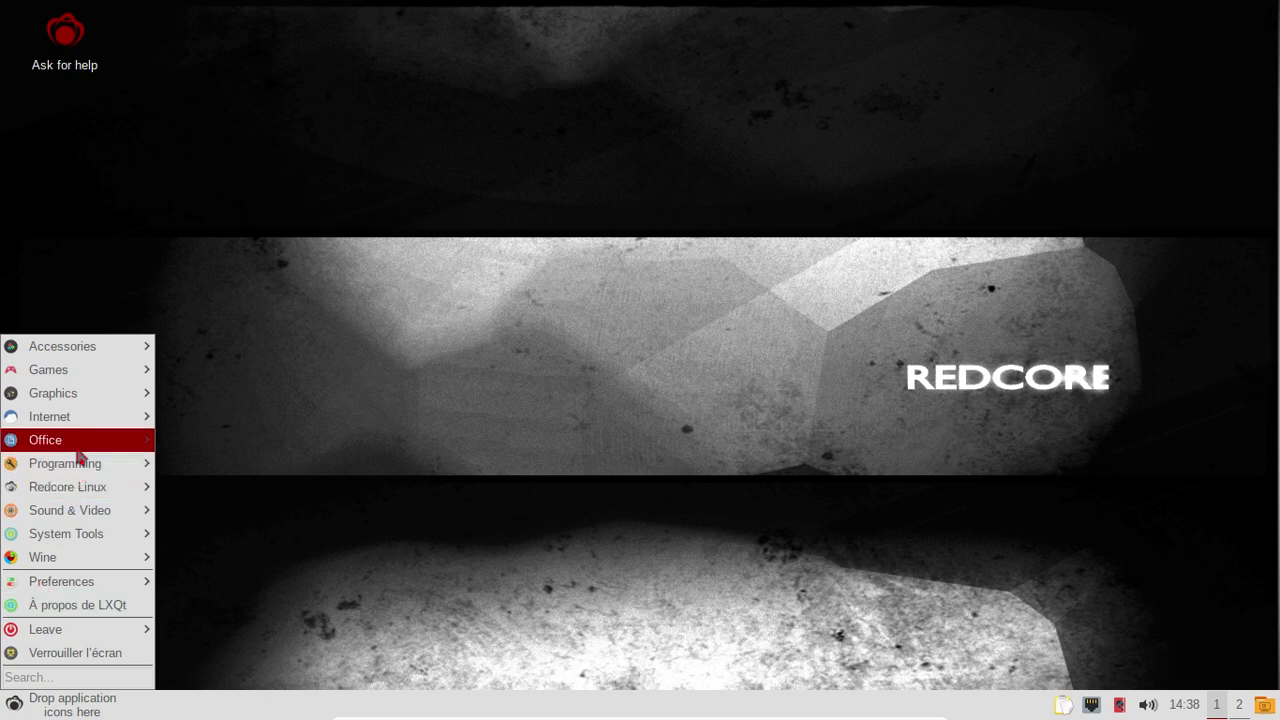
{"action": "mouse_move", "coordinate": [83, 425]}
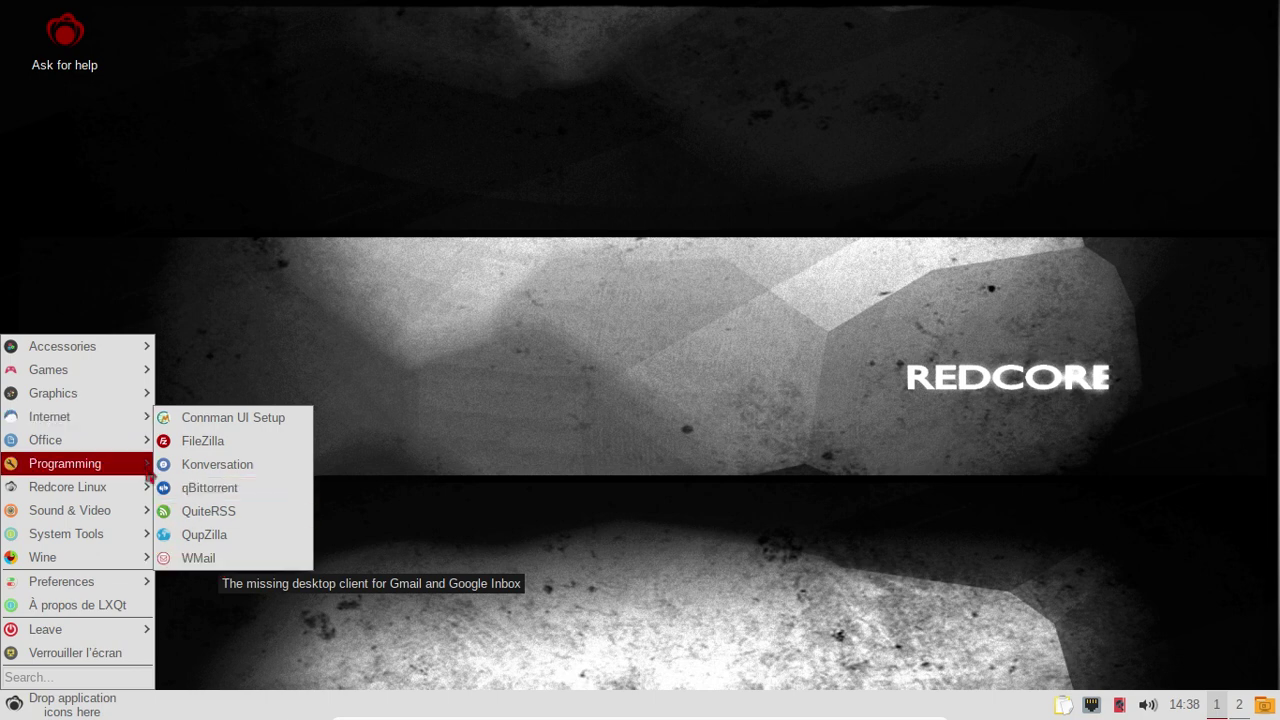
{"action": "mouse_move", "coordinate": [122, 468]}
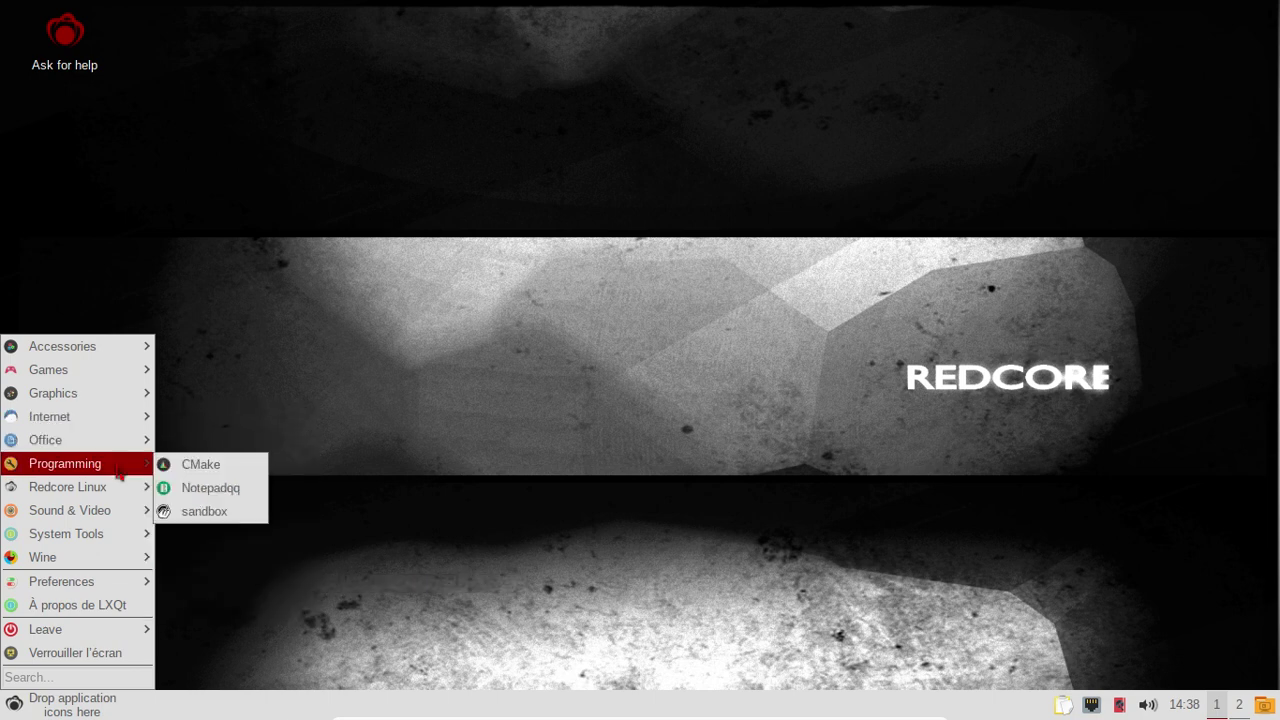
{"action": "mouse_move", "coordinate": [111, 490]}
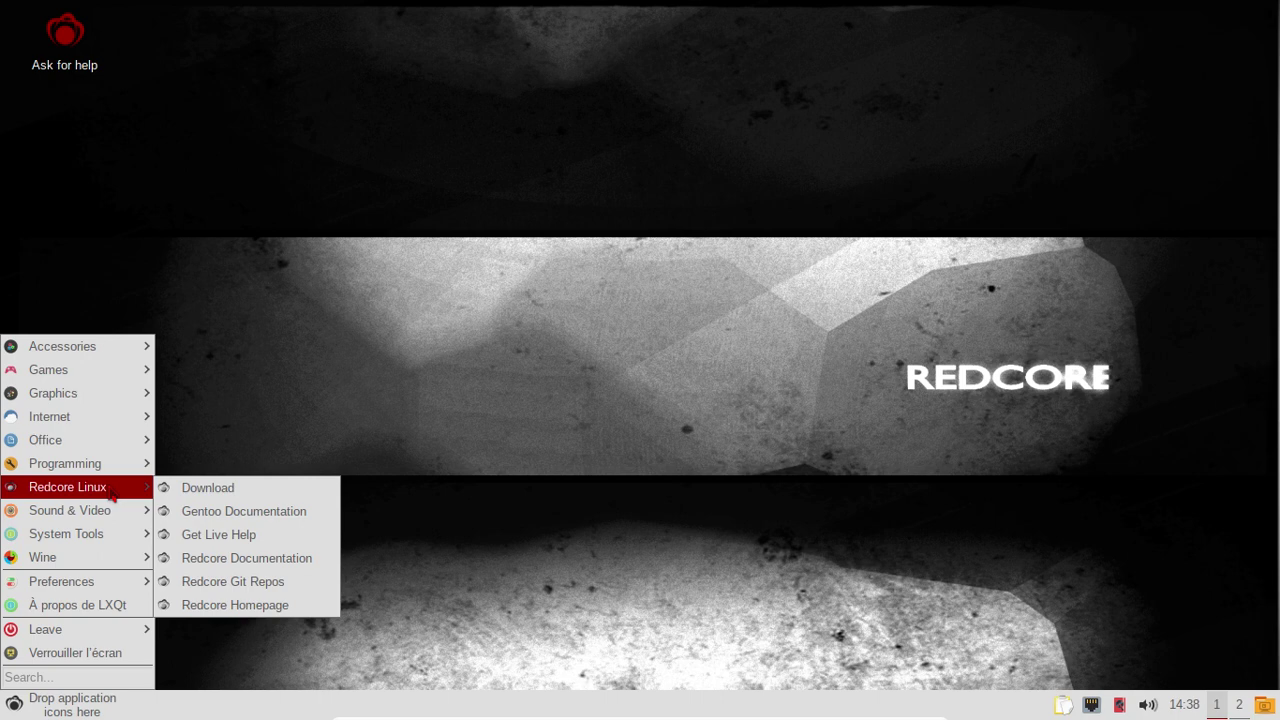
{"action": "mouse_move", "coordinate": [106, 514]}
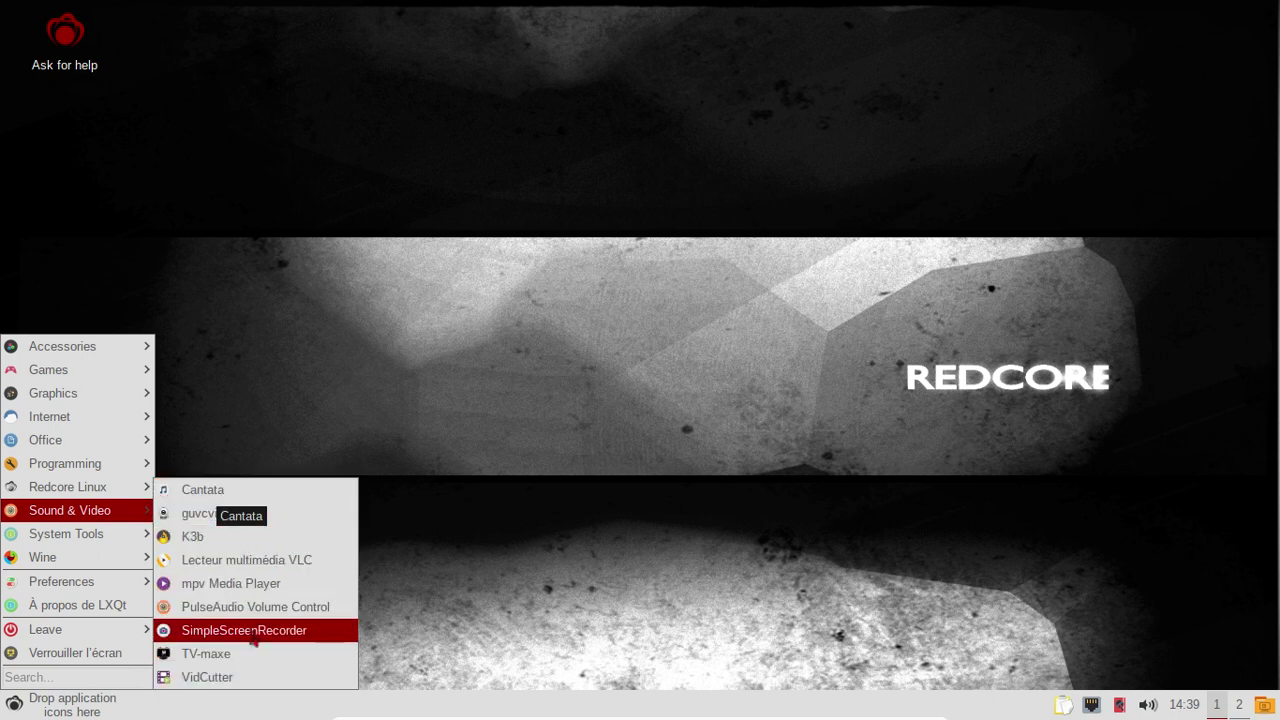
{"action": "mouse_move", "coordinate": [109, 556]}
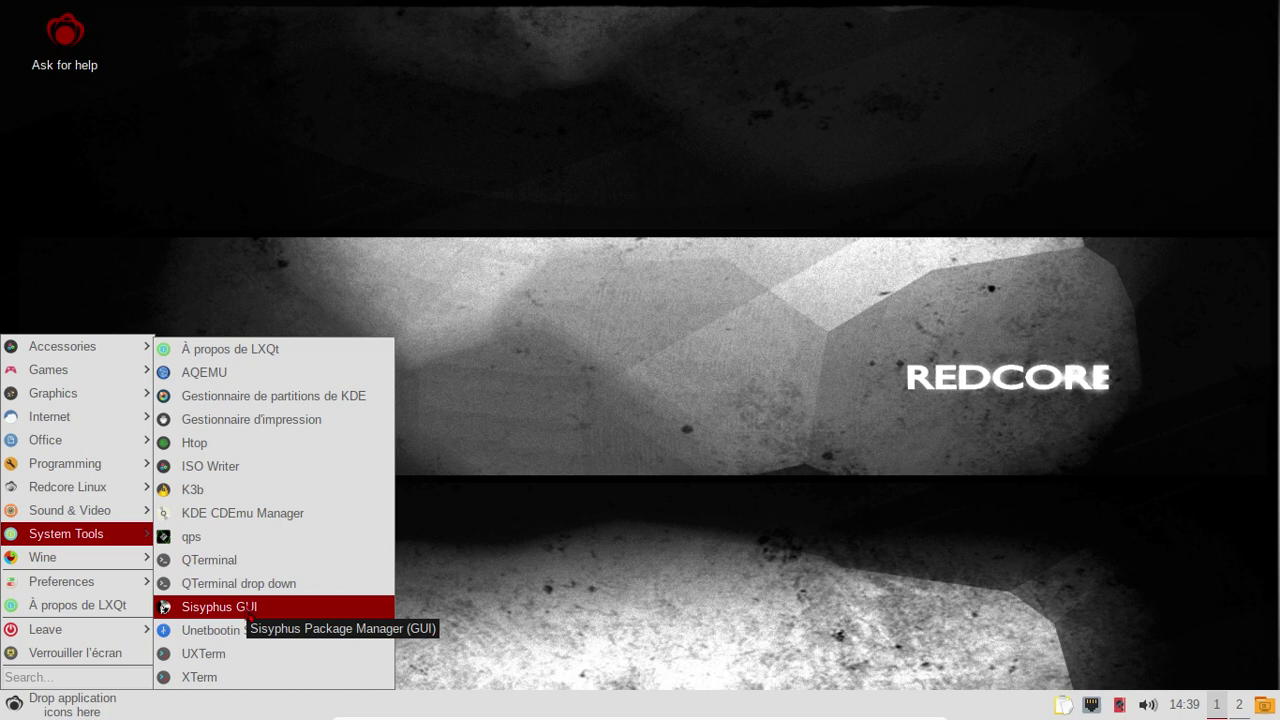
{"action": "mouse_move", "coordinate": [102, 588]}
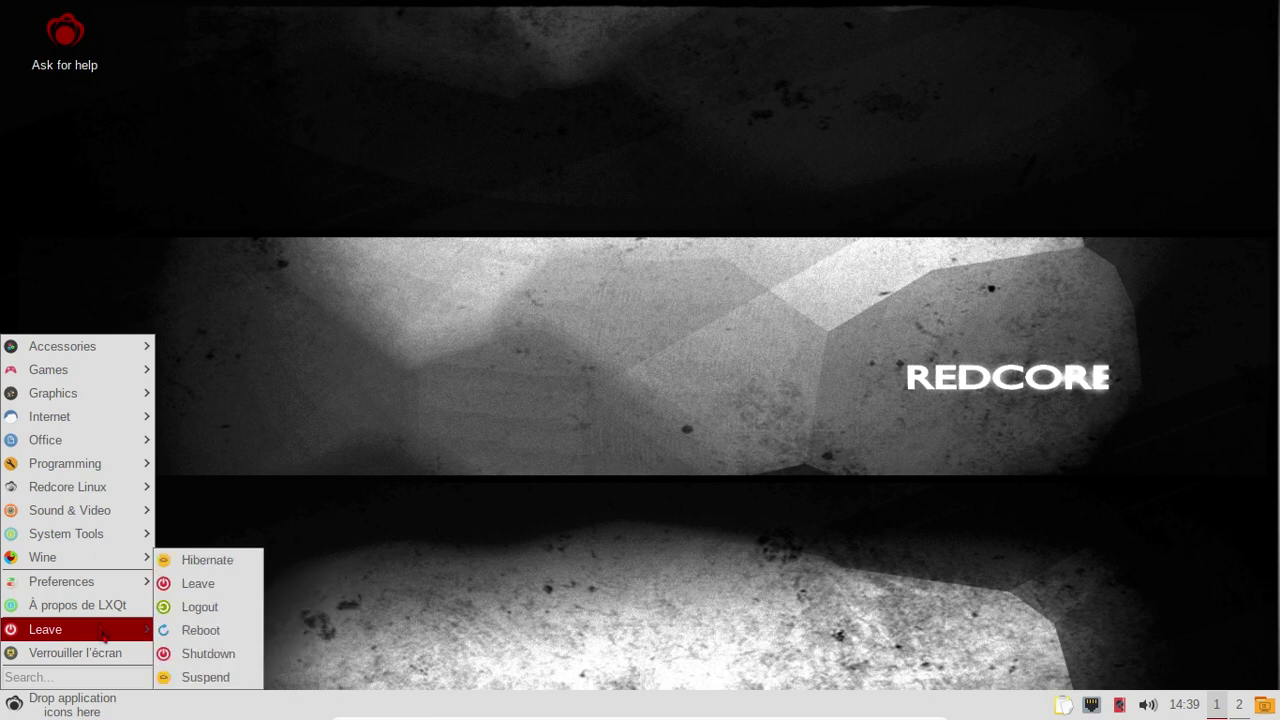
{"action": "left_click", "coordinate": [445, 343]}
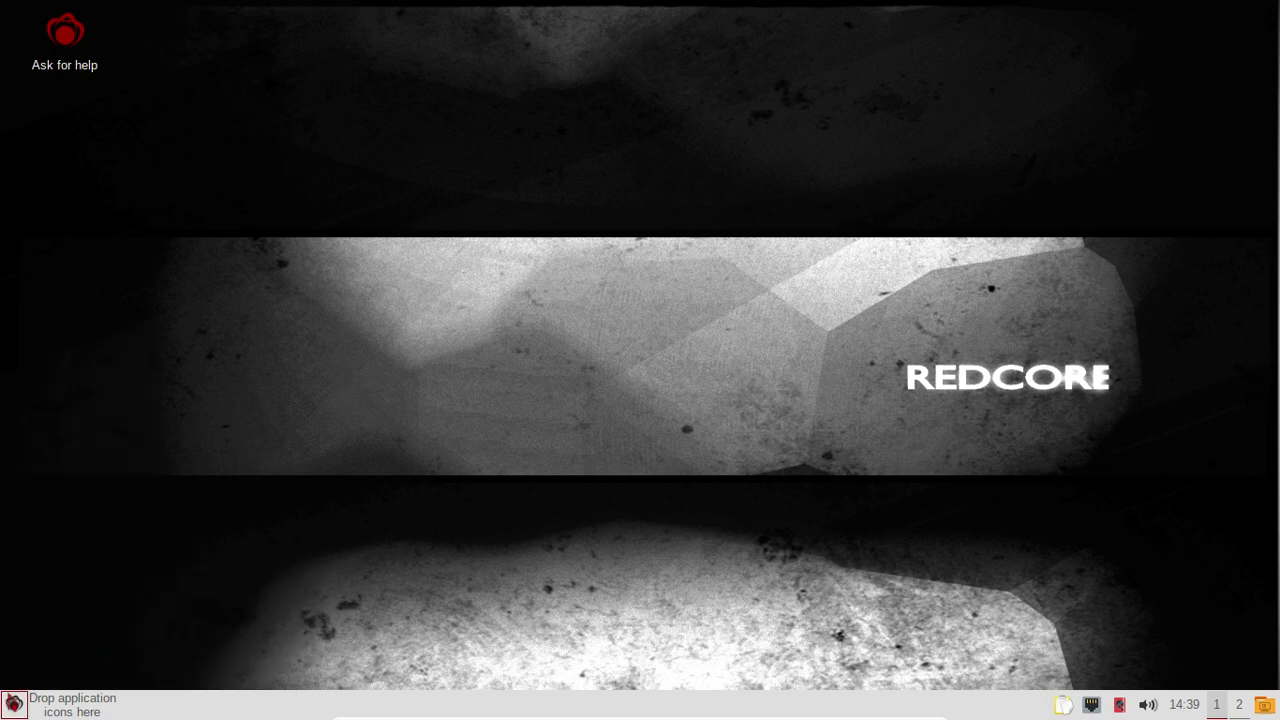
Launch LibreOffice Writer from the office applications, view its About information, and close it.
{"action": "left_click", "coordinate": [14, 703]}
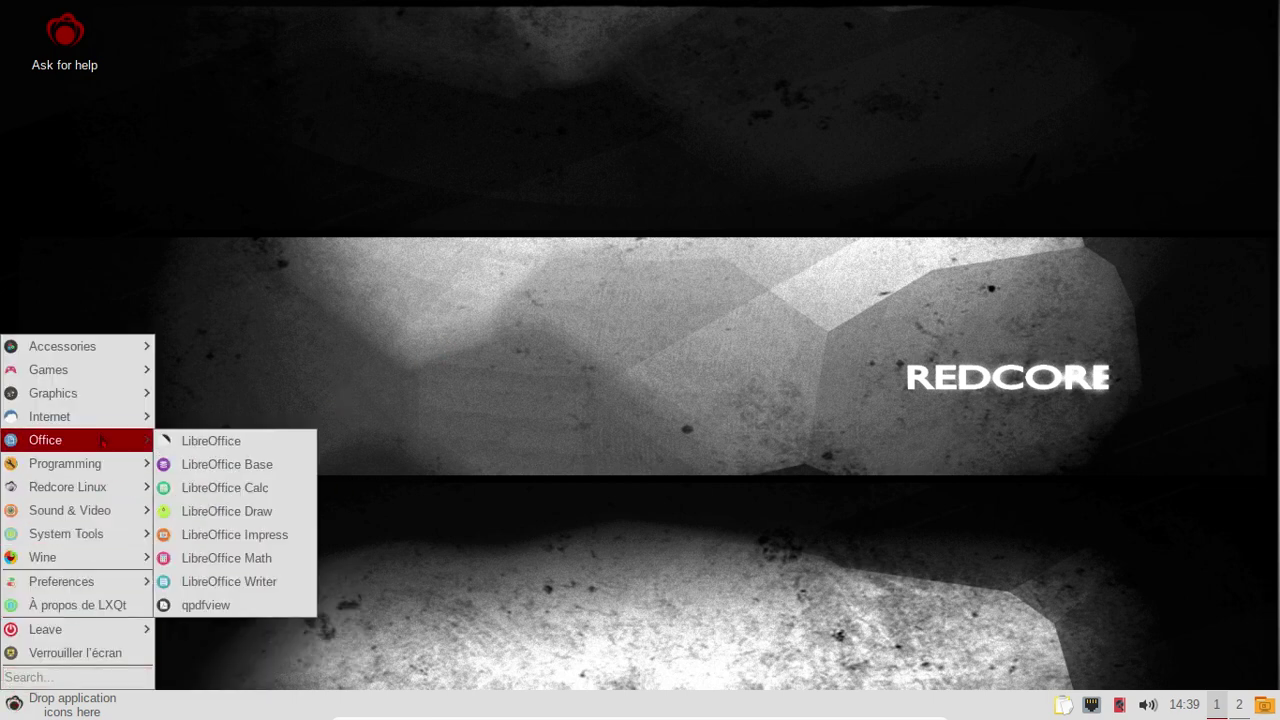
{"action": "left_click", "coordinate": [253, 584]}
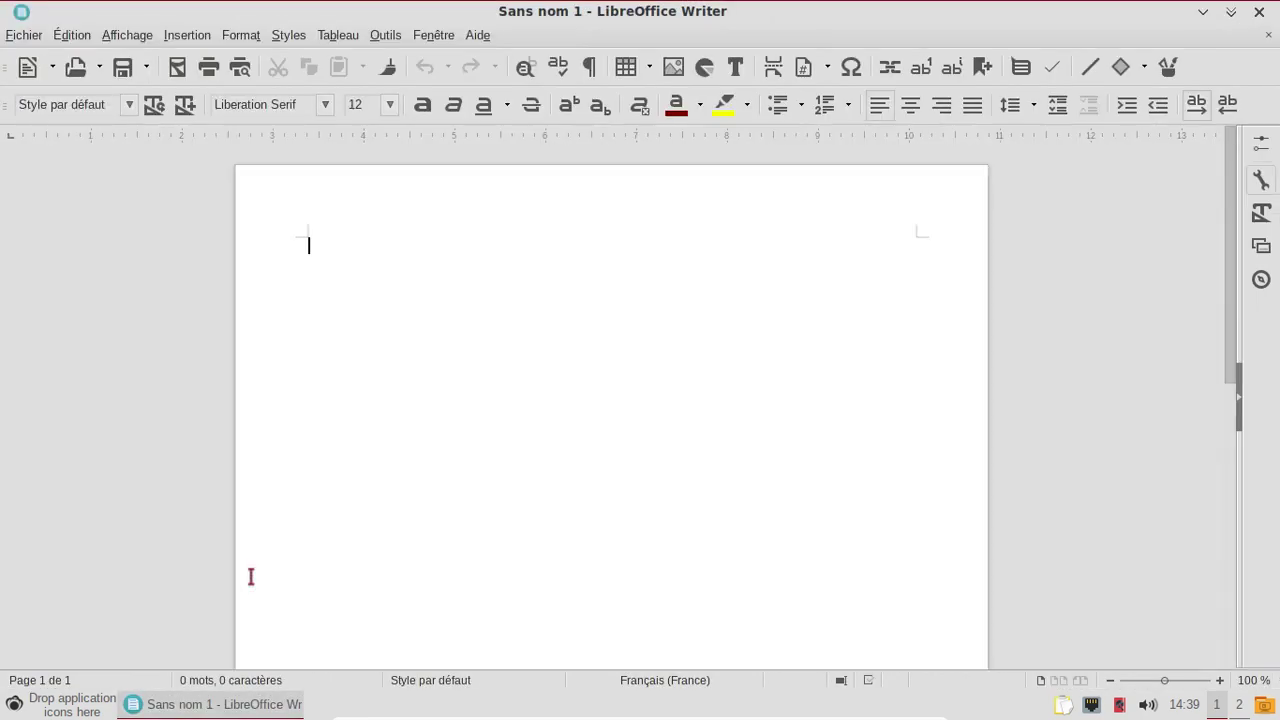
{"action": "left_click", "coordinate": [477, 35]}
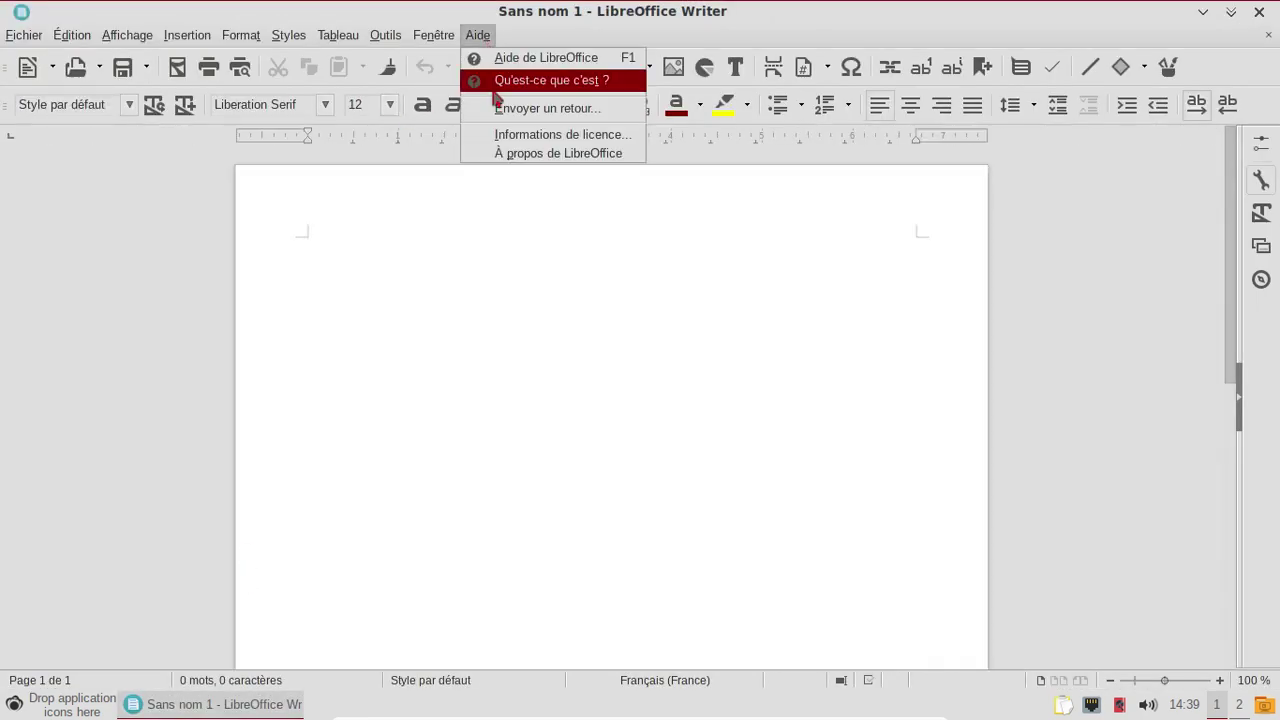
{"action": "left_click", "coordinate": [533, 154]}
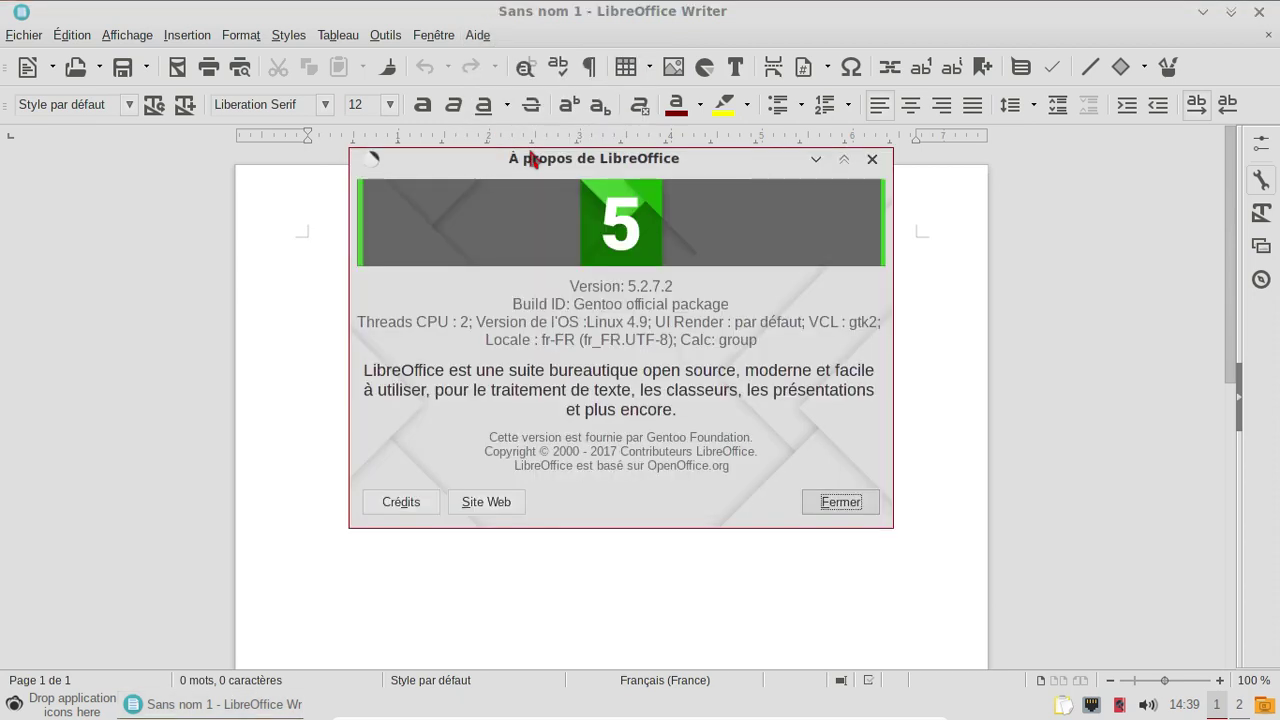
{"action": "left_click", "coordinate": [873, 162]}
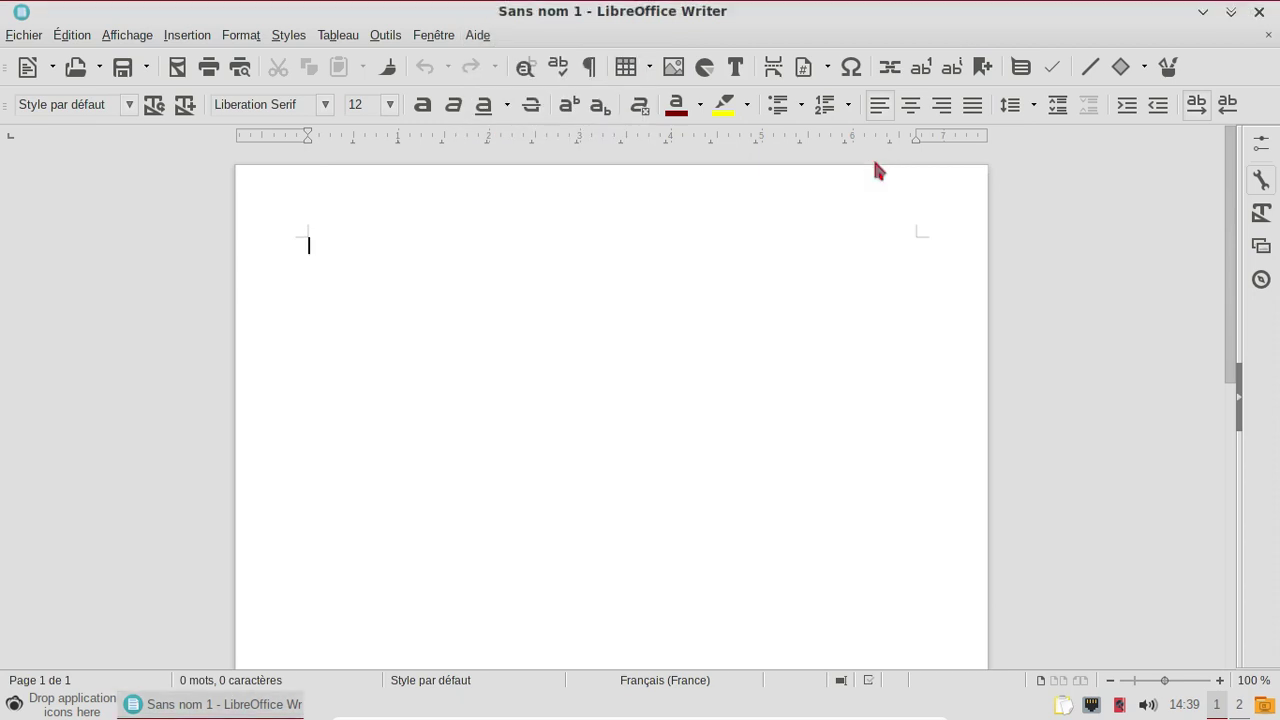
{"action": "left_click", "coordinate": [1262, 14]}
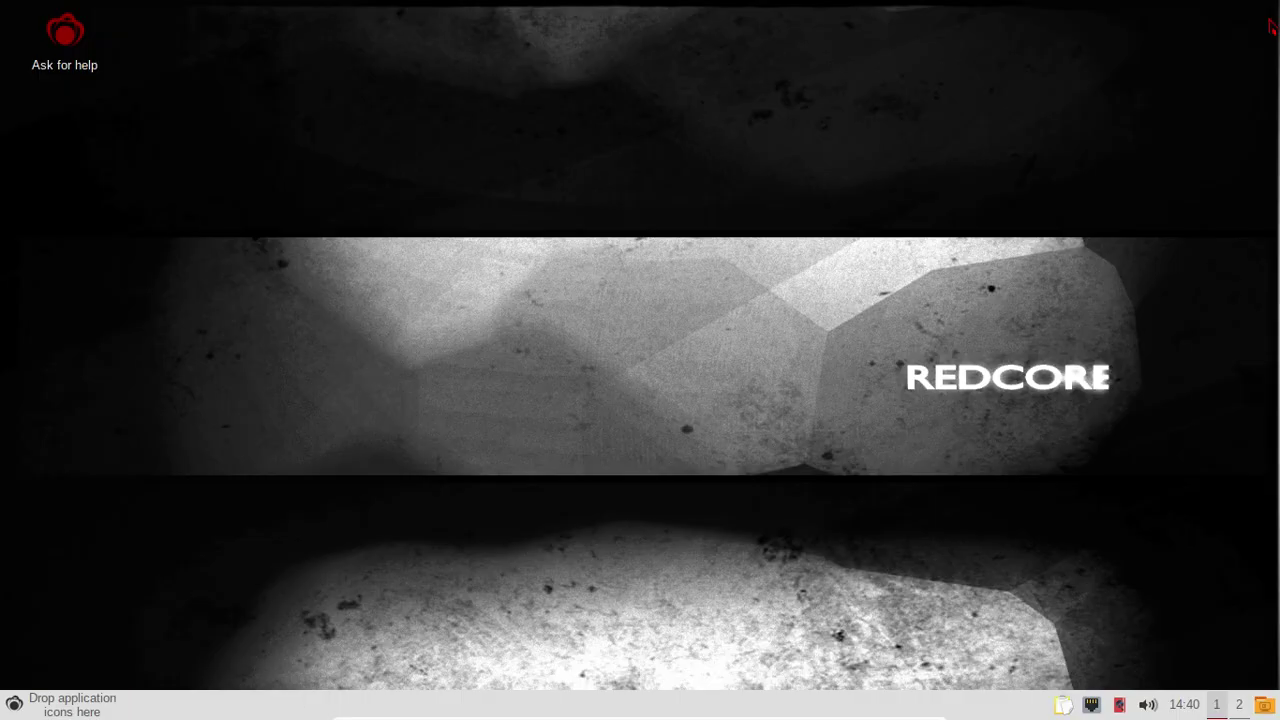
Launch Gestionnaire d'impression from the system tools and close the sisyphus page, keeping the CUPS home page open in QupZilla.
{"action": "left_click", "coordinate": [14, 706]}
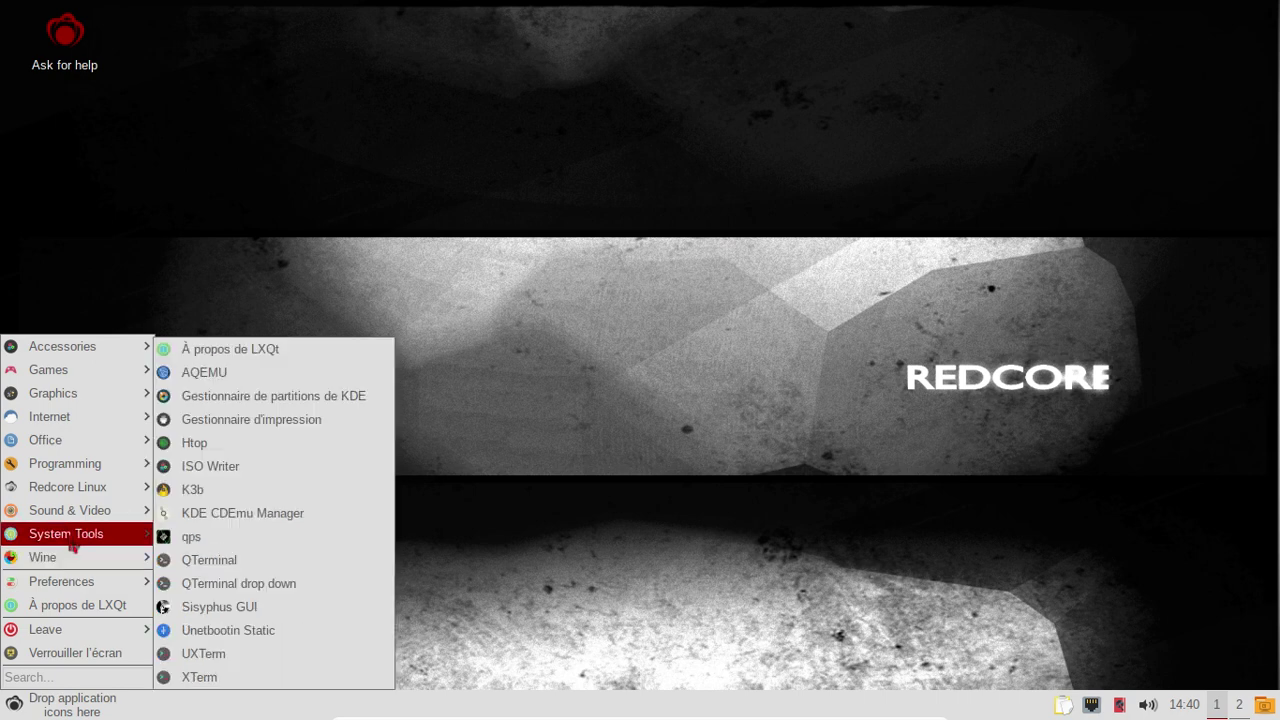
{"action": "left_click", "coordinate": [247, 424]}
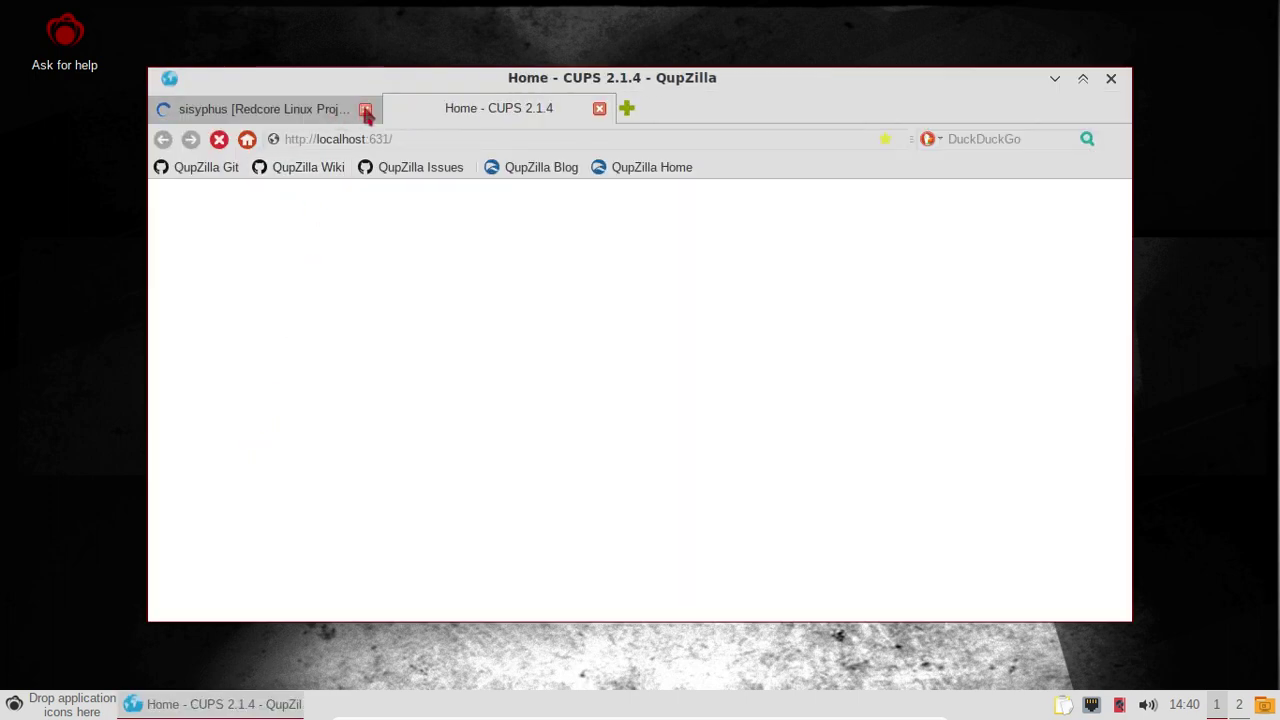
{"action": "left_click", "coordinate": [365, 110]}
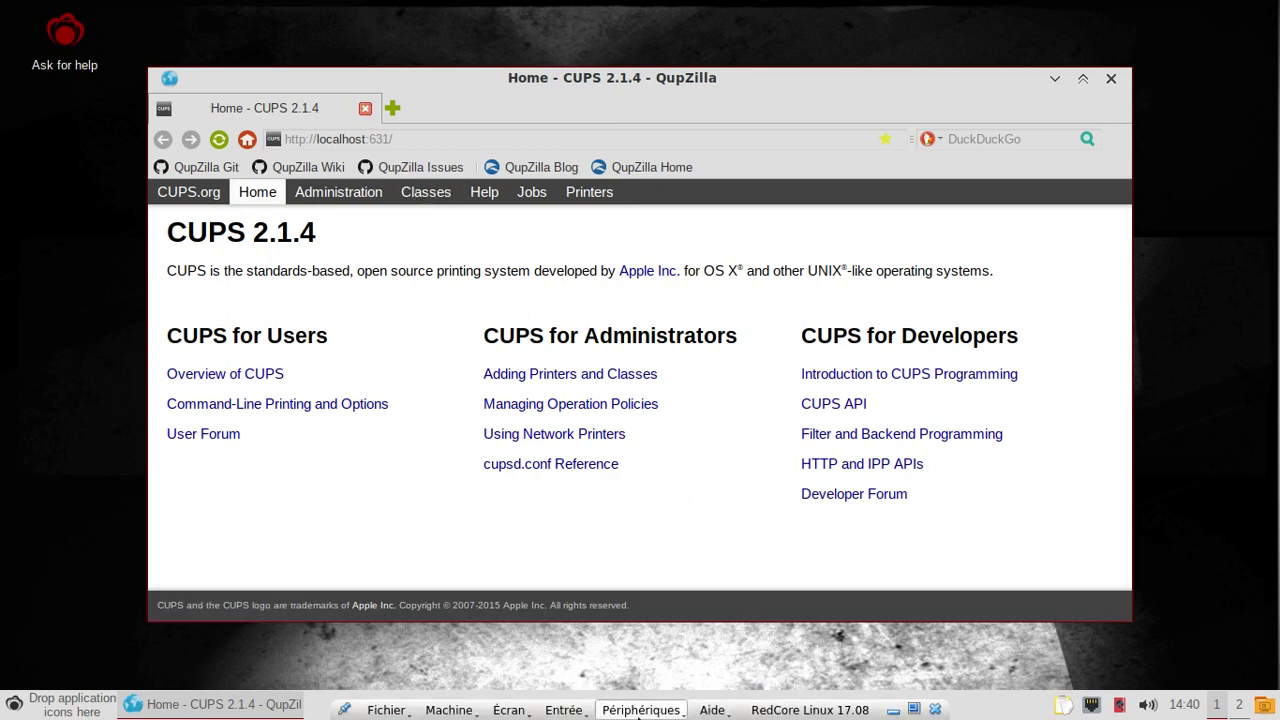
Look through the USB devices offered to the virtual machine without attaching any, and minimize the QupZilla window.
{"action": "left_click", "coordinate": [638, 710]}
{"action": "mouse_move", "coordinate": [642, 565]}
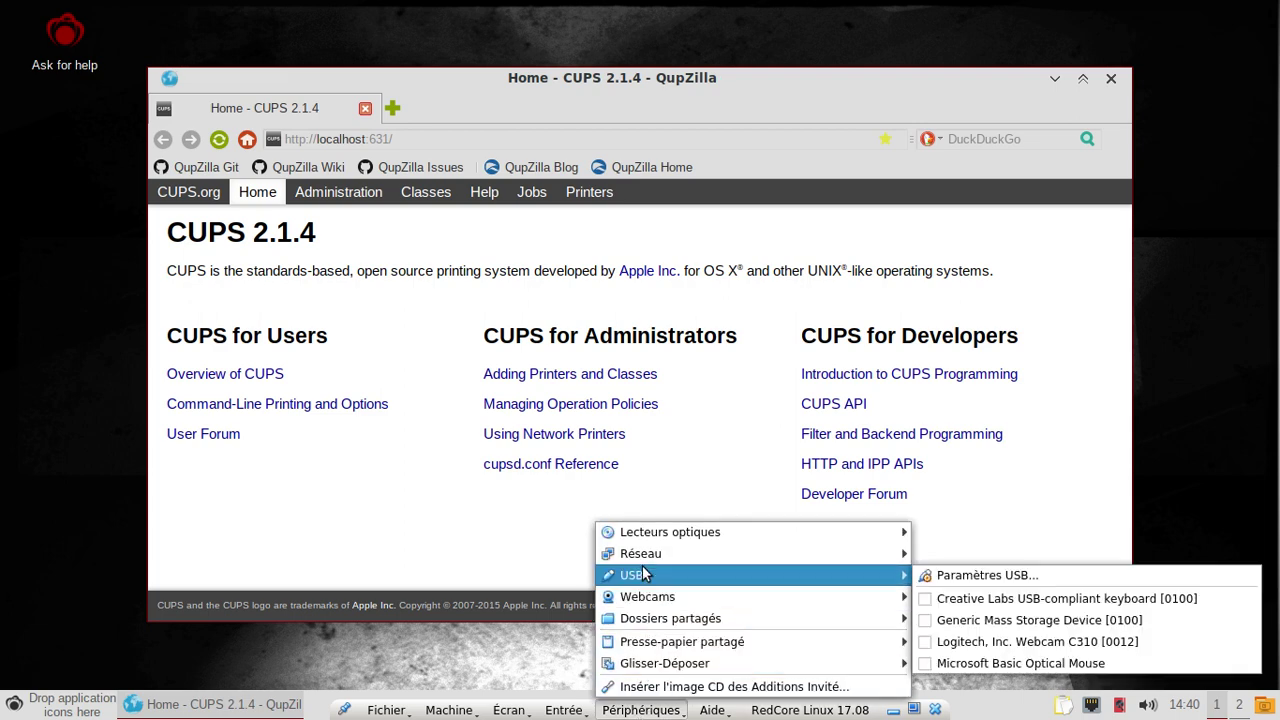
{"action": "left_click", "coordinate": [1088, 492]}
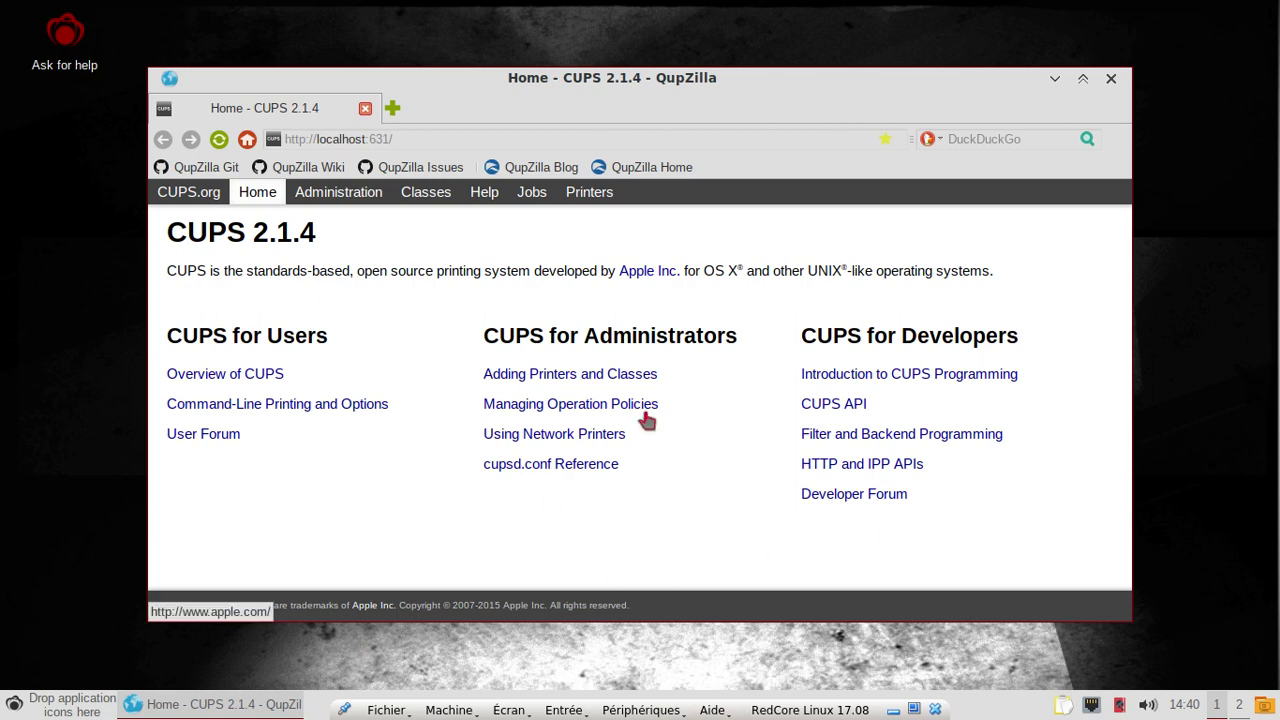
{"action": "left_click", "coordinate": [1055, 84]}
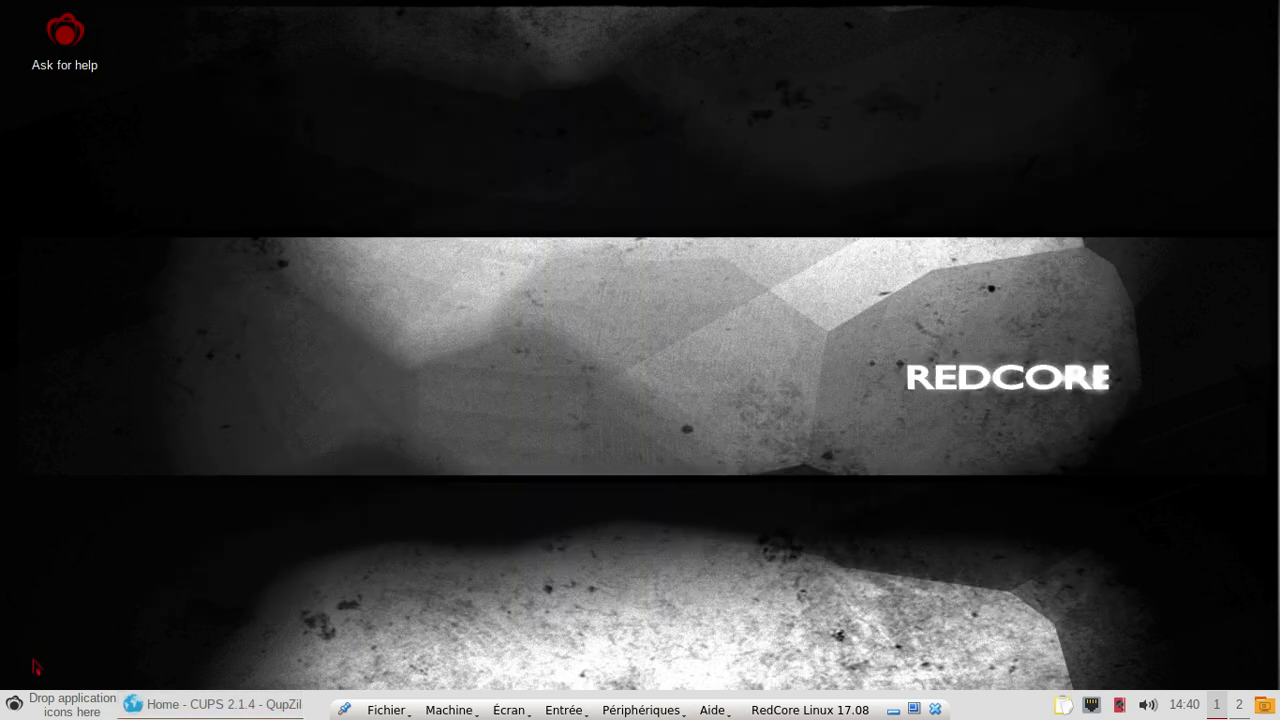
Launch Sisyphus GUI from the system tools.
{"action": "left_click", "coordinate": [14, 704]}
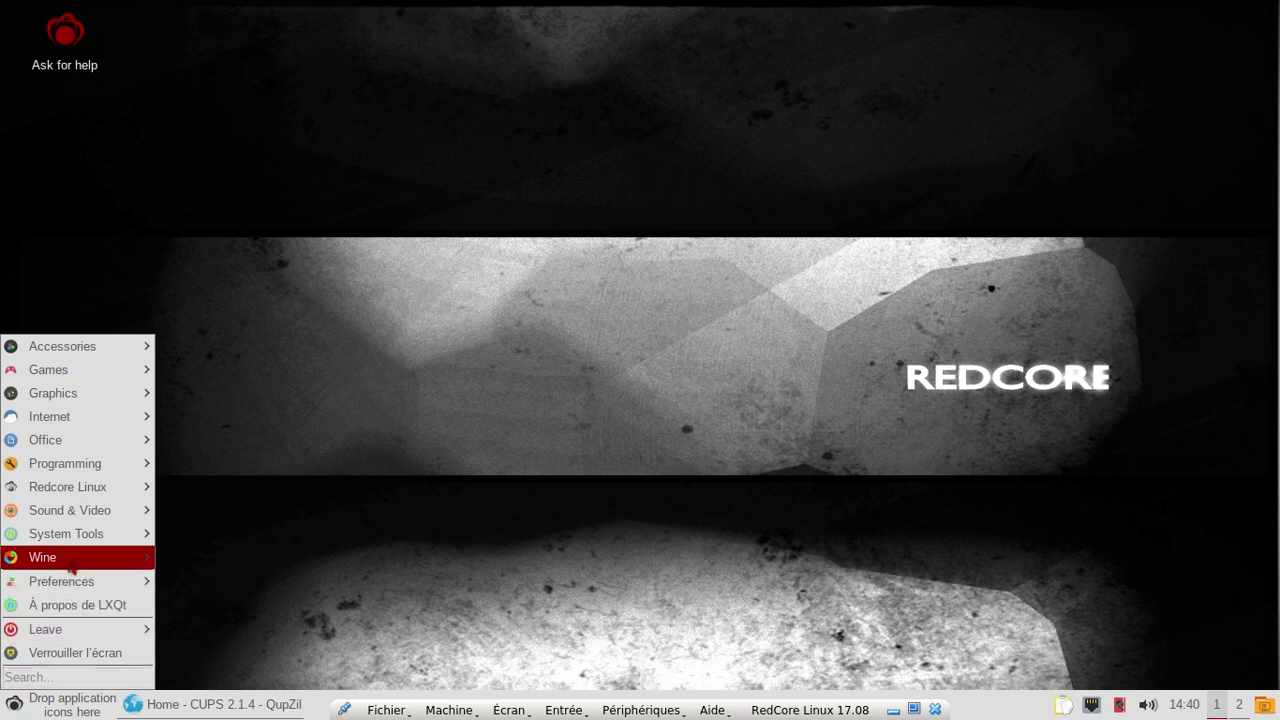
{"action": "mouse_move", "coordinate": [74, 543]}
{"action": "left_click", "coordinate": [246, 612]}
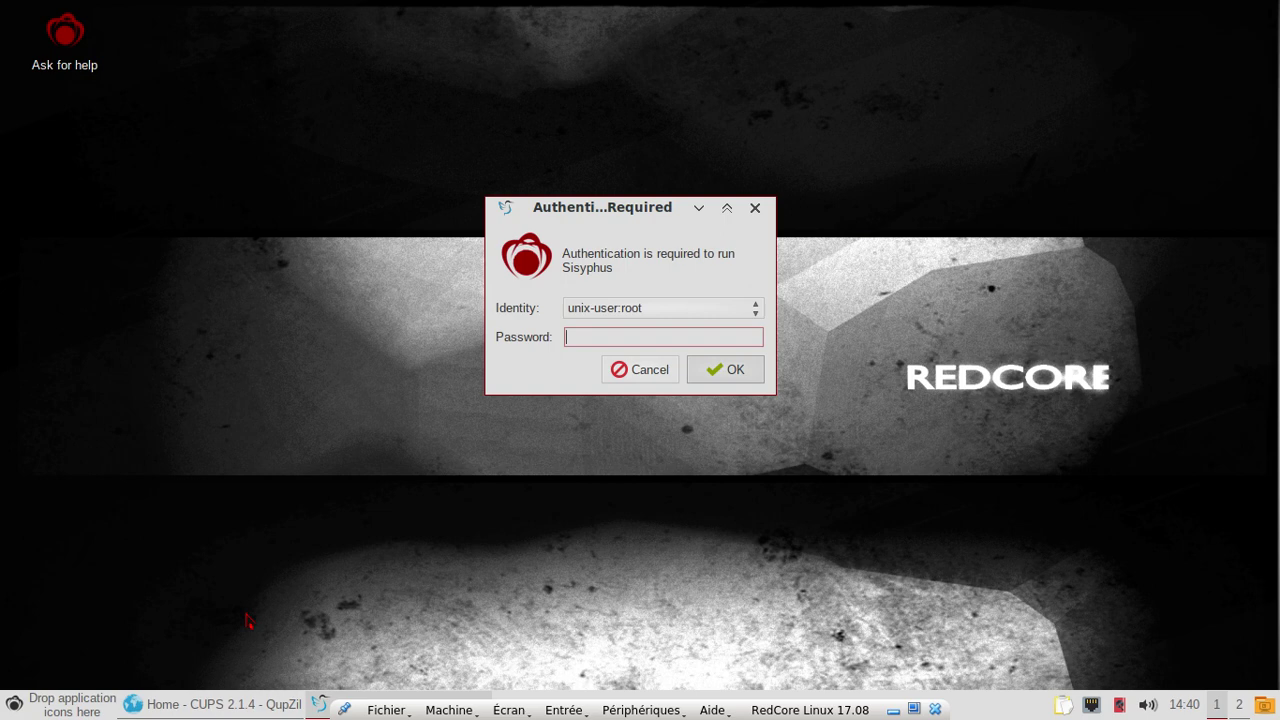
Switch the virtual machine out of full-screen mode, look through its device and input options, and return it to full screen.
{"action": "left_click", "coordinate": [444, 712]}
{"action": "left_click", "coordinate": [398, 665]}
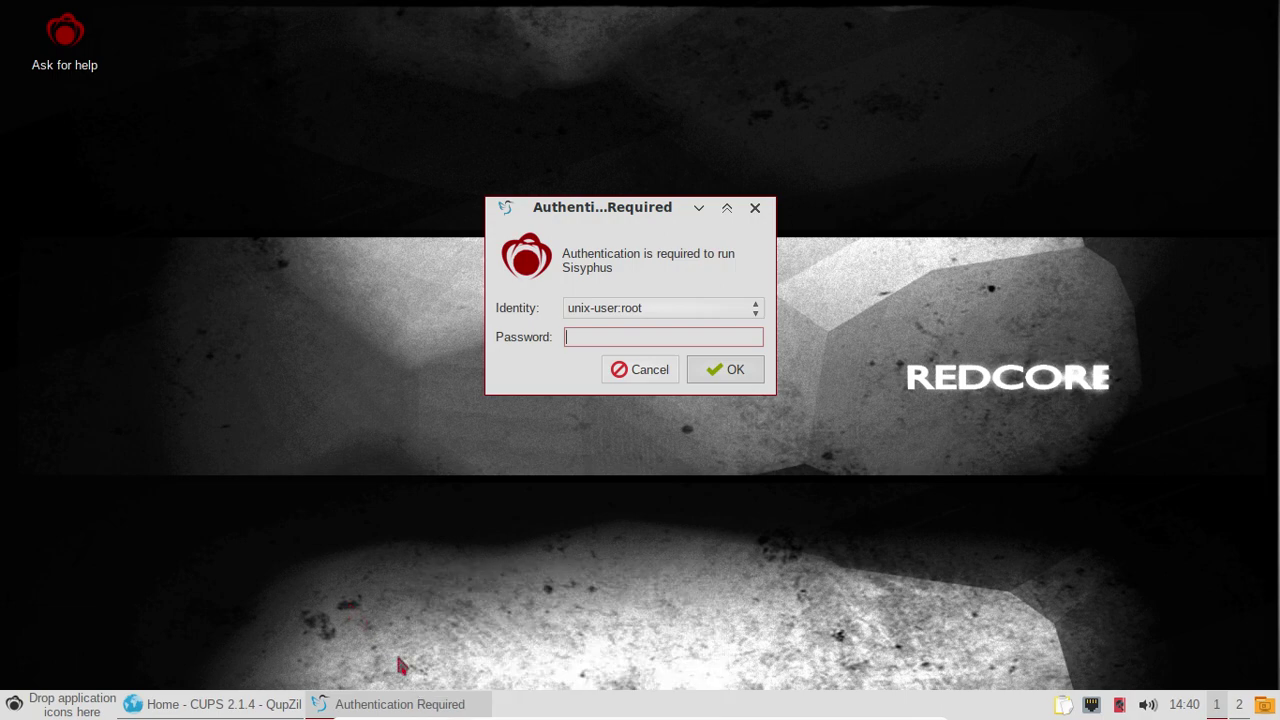
{"action": "left_click", "coordinate": [508, 710]}
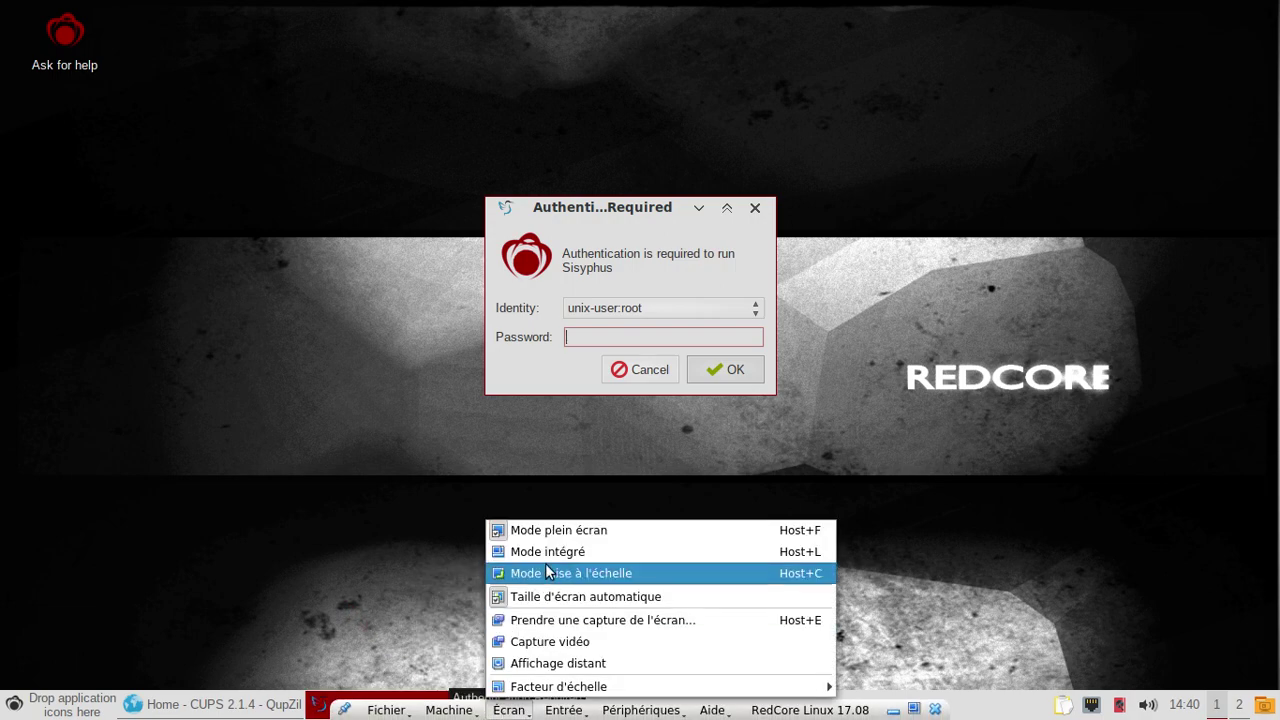
{"action": "left_click", "coordinate": [550, 531]}
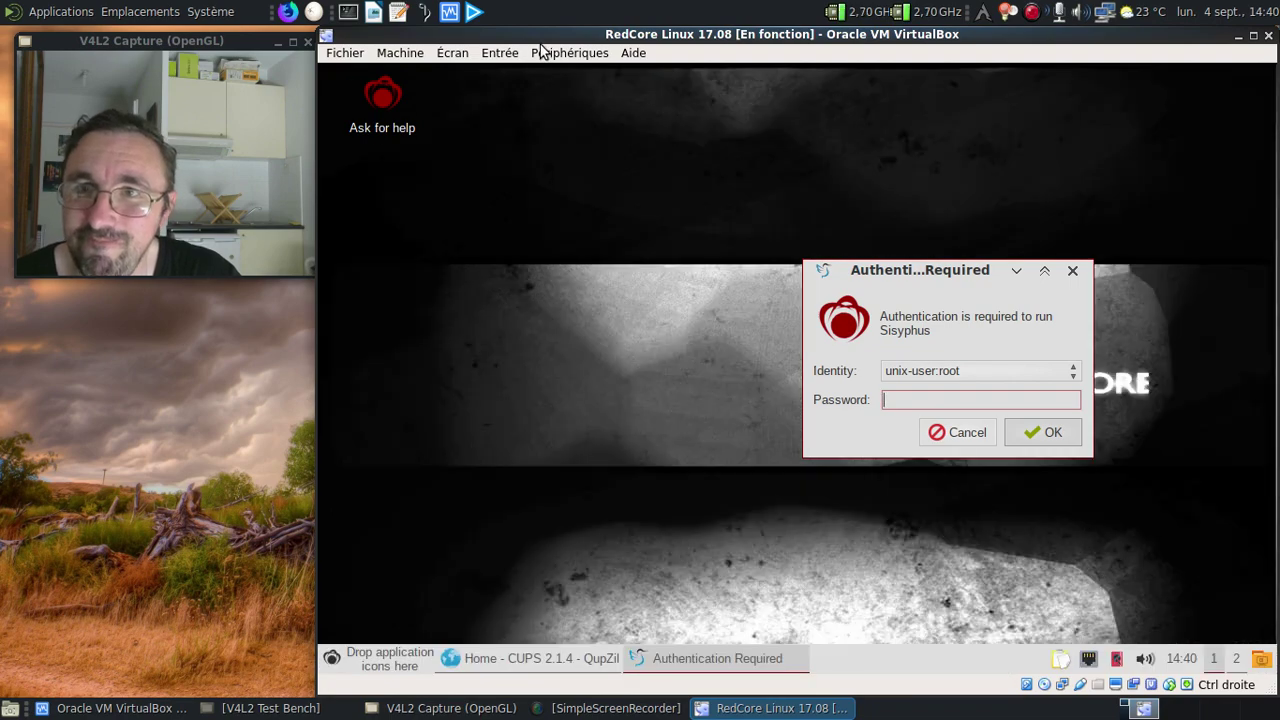
{"action": "left_click", "coordinate": [540, 52]}
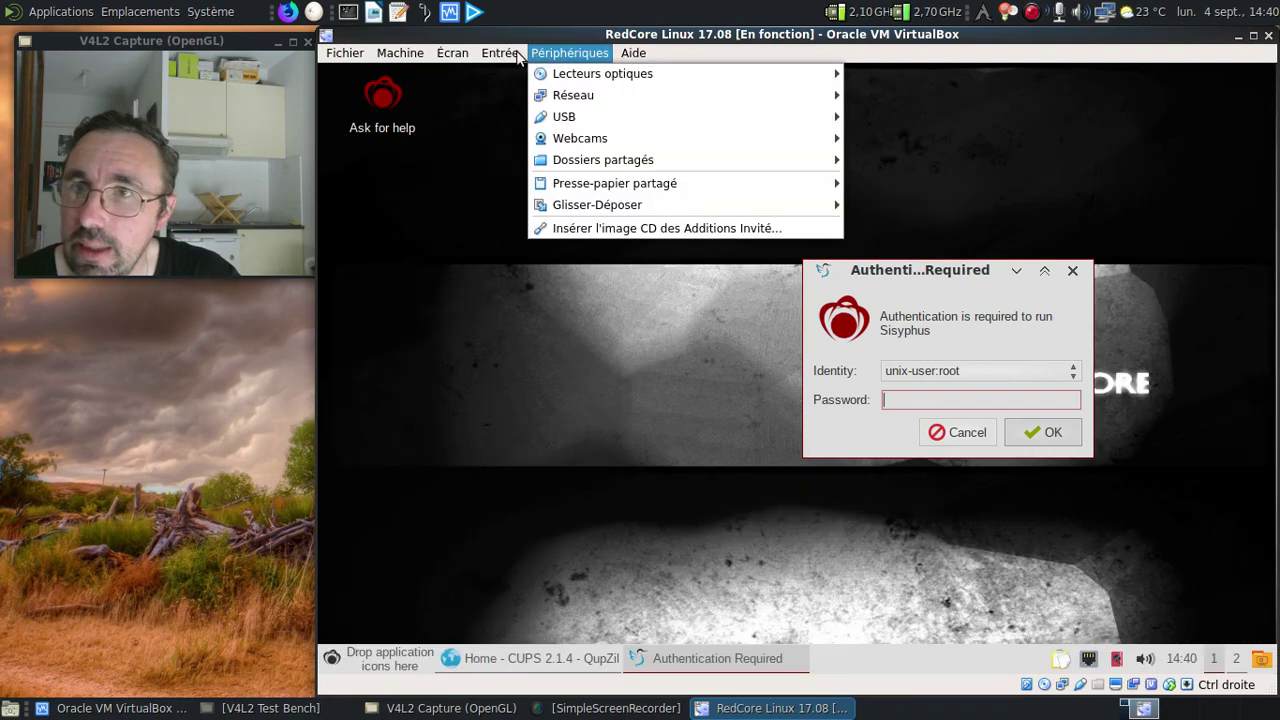
{"action": "mouse_move", "coordinate": [490, 60]}
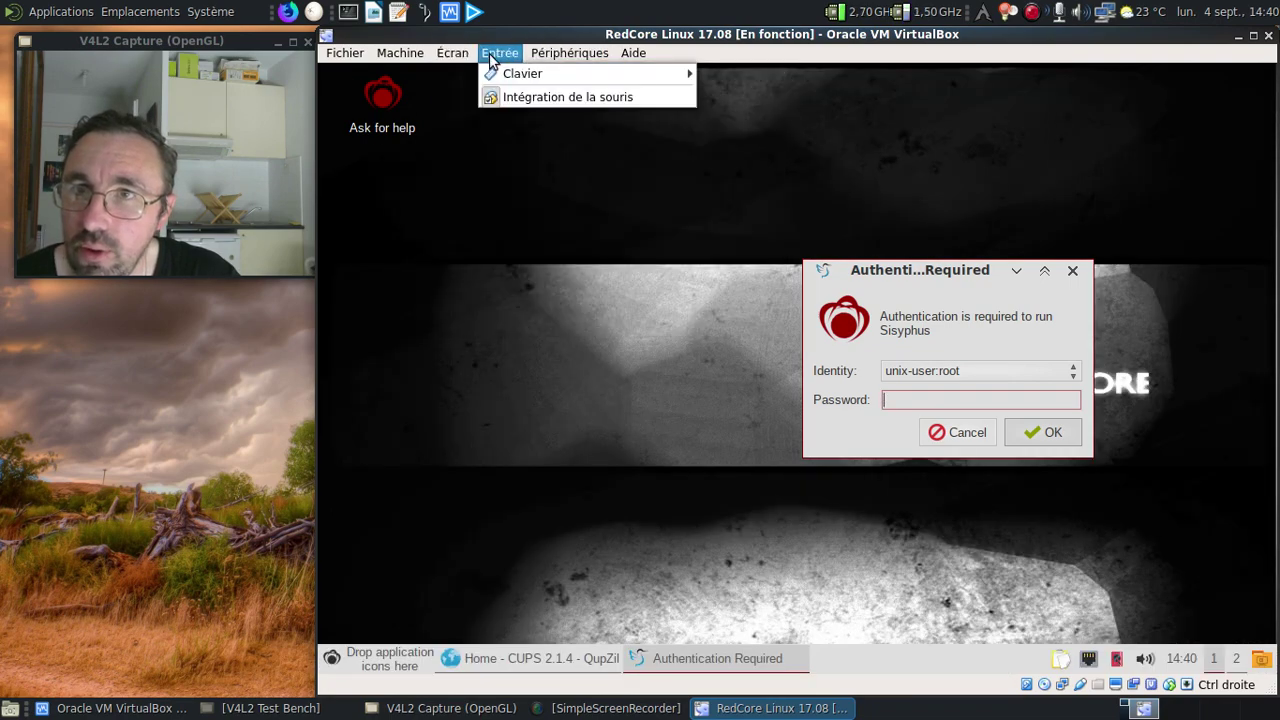
{"action": "mouse_move", "coordinate": [452, 53]}
{"action": "left_click", "coordinate": [500, 76]}
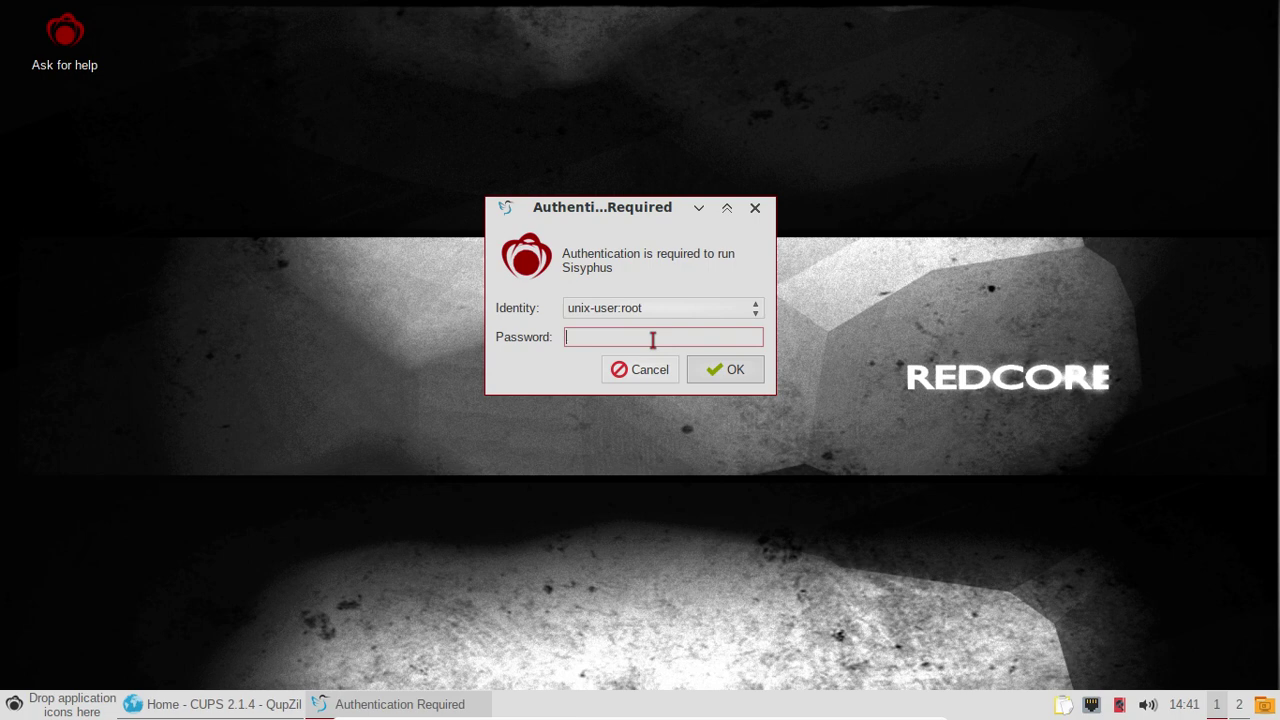
Try to authorize Sisyphus by entering the root password, and dismiss the resulting message.
{"action": "type", "text": "••••••••••"}
{"action": "key", "text": "Return"}
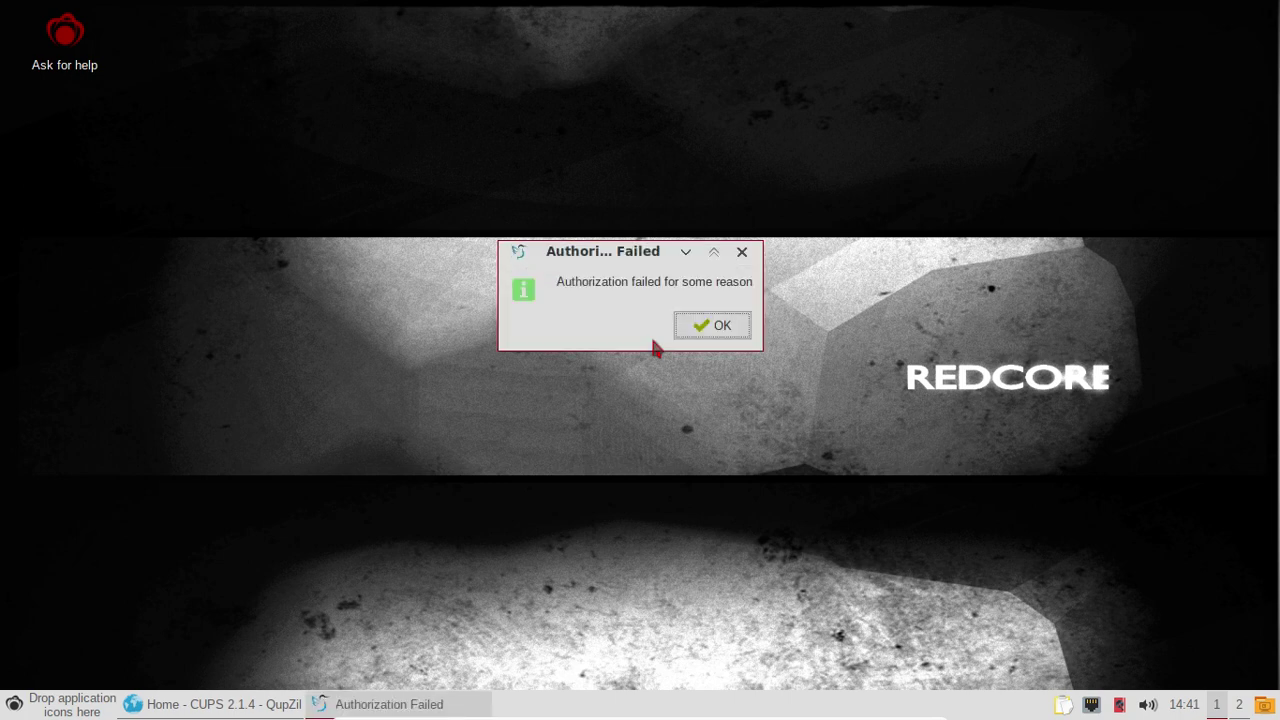
{"action": "left_click", "coordinate": [713, 326]}
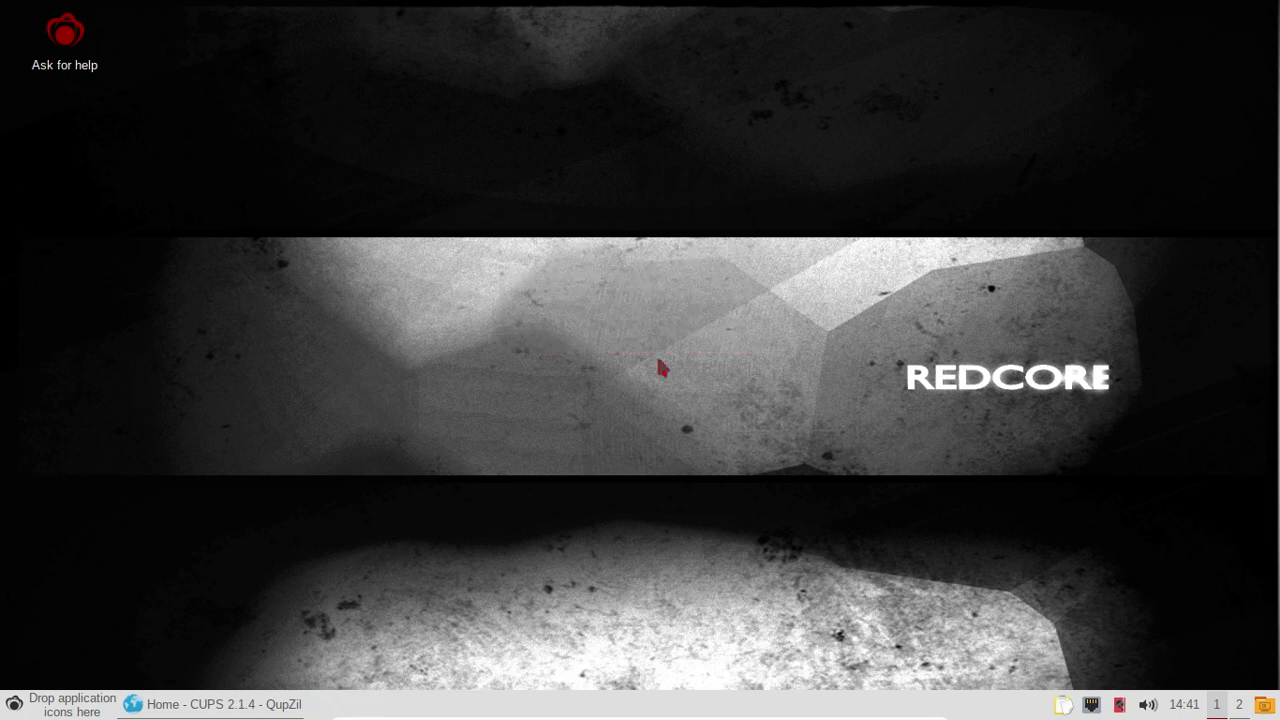
Start Sisyphus GUI again from the system tools and authenticate with the root password.
{"action": "left_click", "coordinate": [14, 704]}
{"action": "mouse_move", "coordinate": [58, 519]}
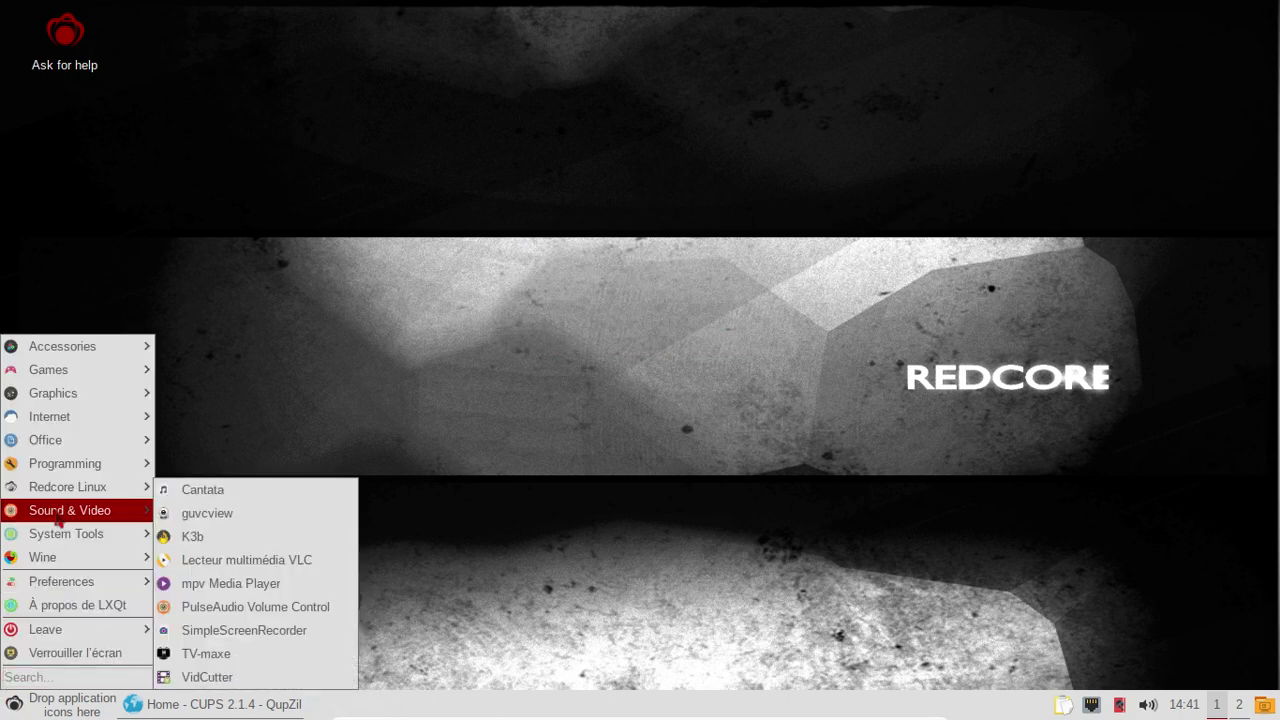
{"action": "mouse_move", "coordinate": [72, 562]}
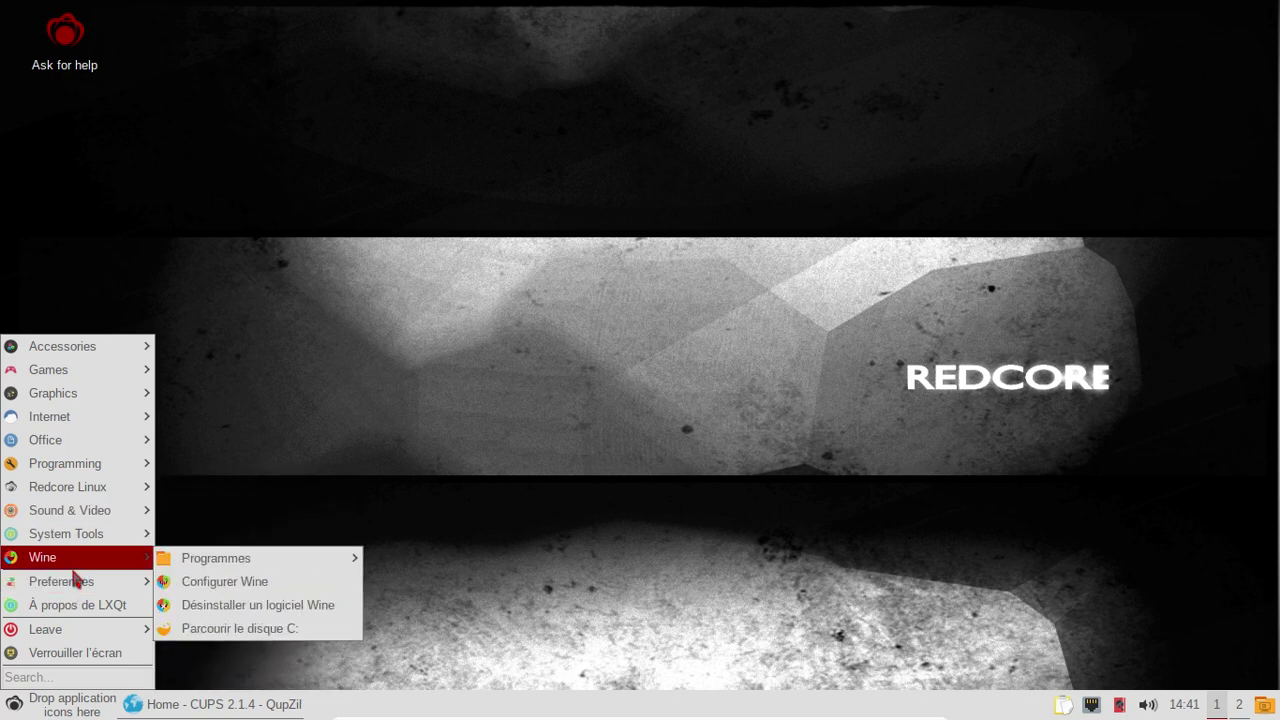
{"action": "mouse_move", "coordinate": [86, 537]}
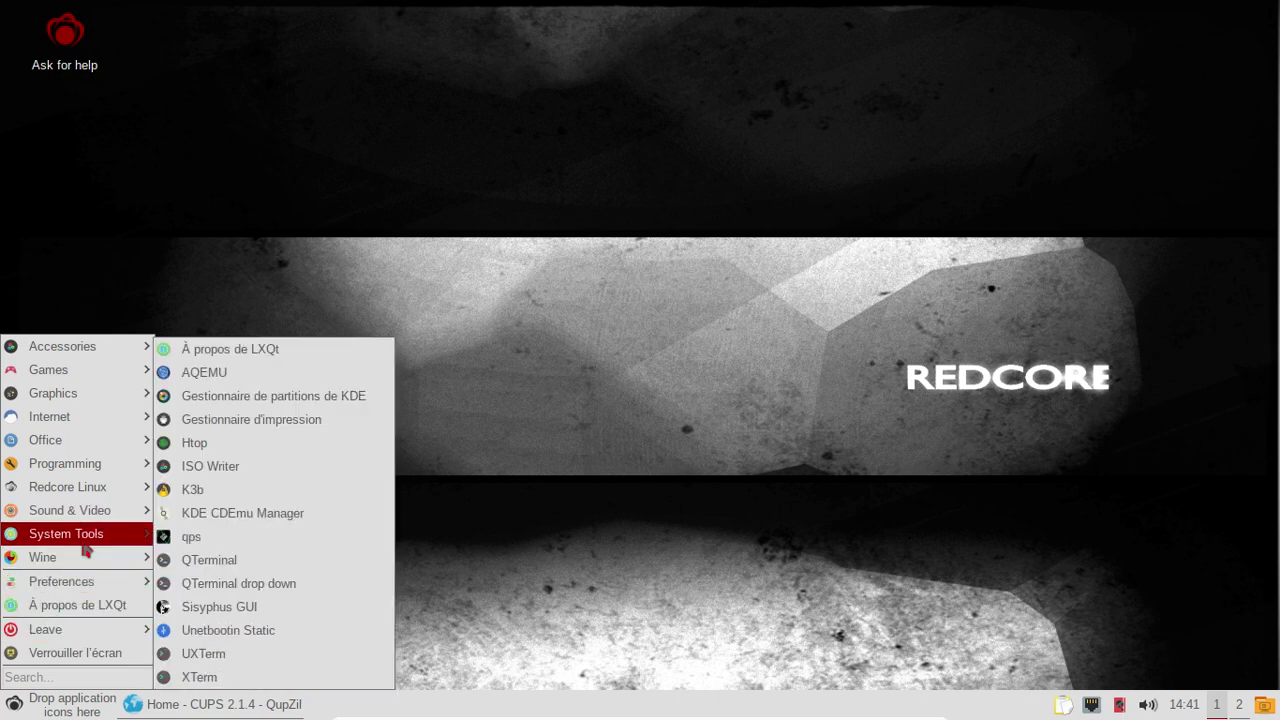
{"action": "left_click", "coordinate": [272, 614]}
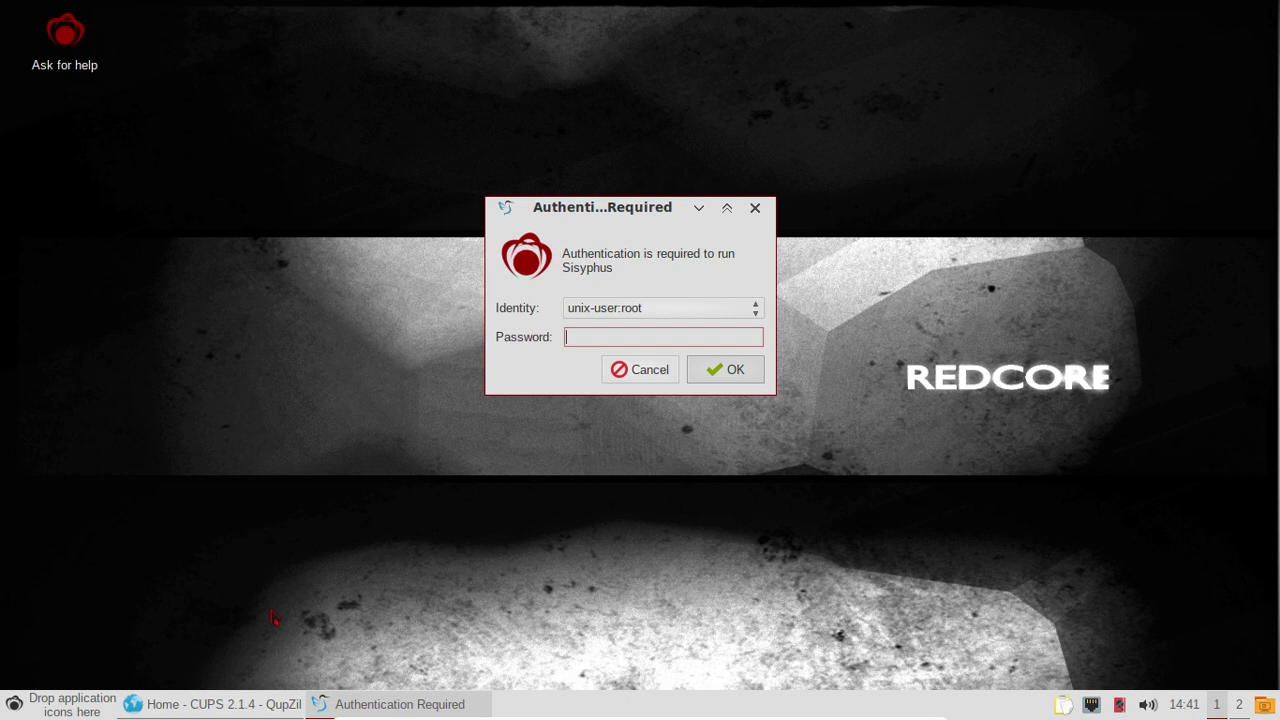
{"action": "type", "text": "********"}
{"action": "key", "text": "Return"}
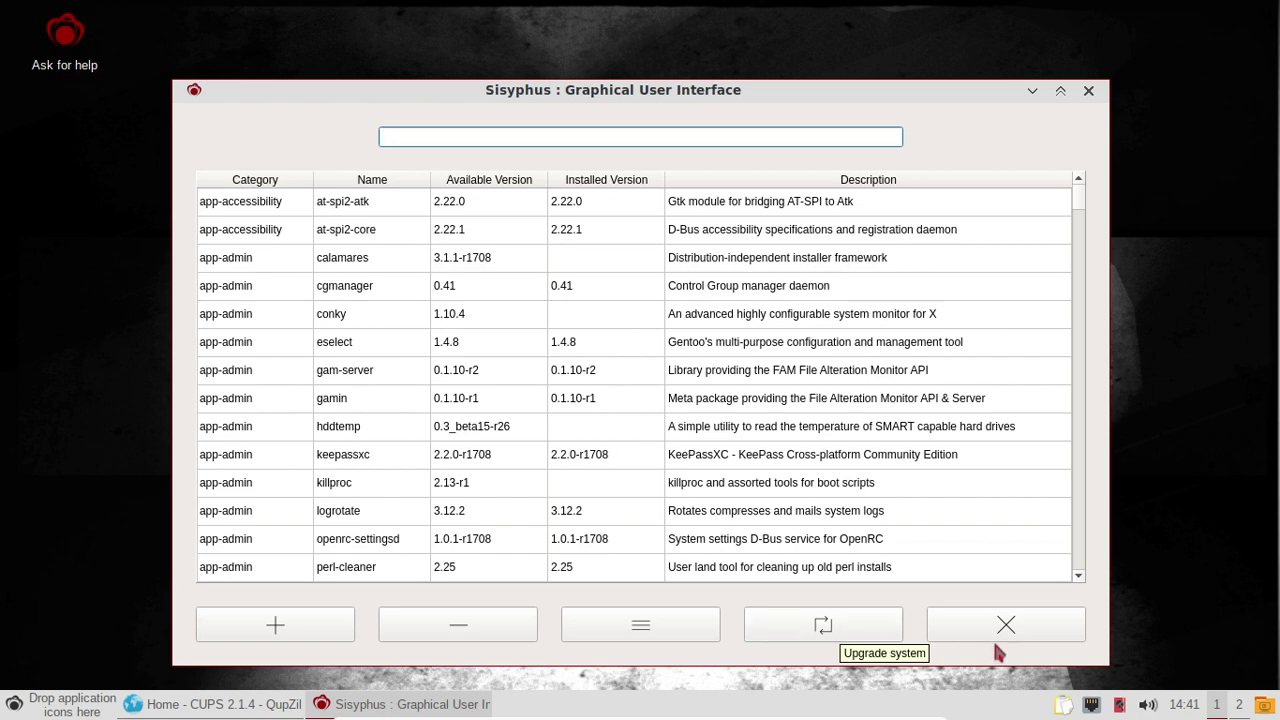
Search the Sisyphus package list for hplip and start installing the net-print package.
{"action": "type", "text": "hplip"}
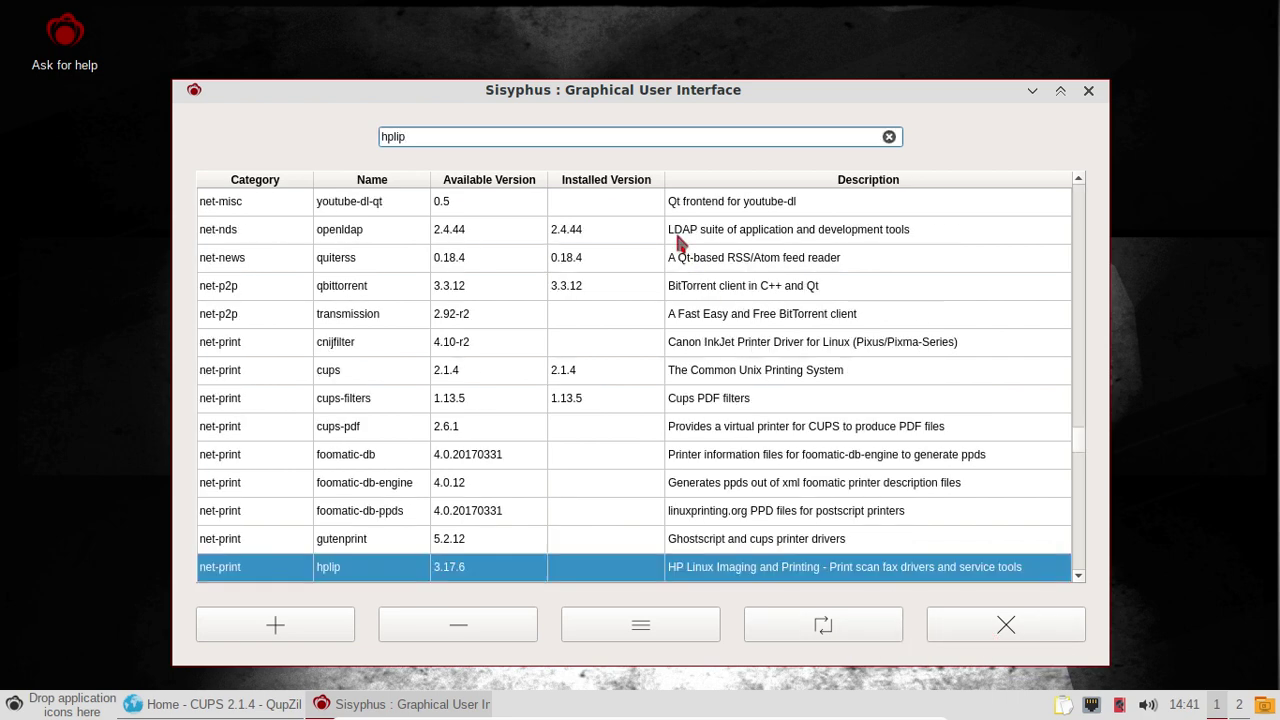
{"action": "left_click", "coordinate": [297, 634]}
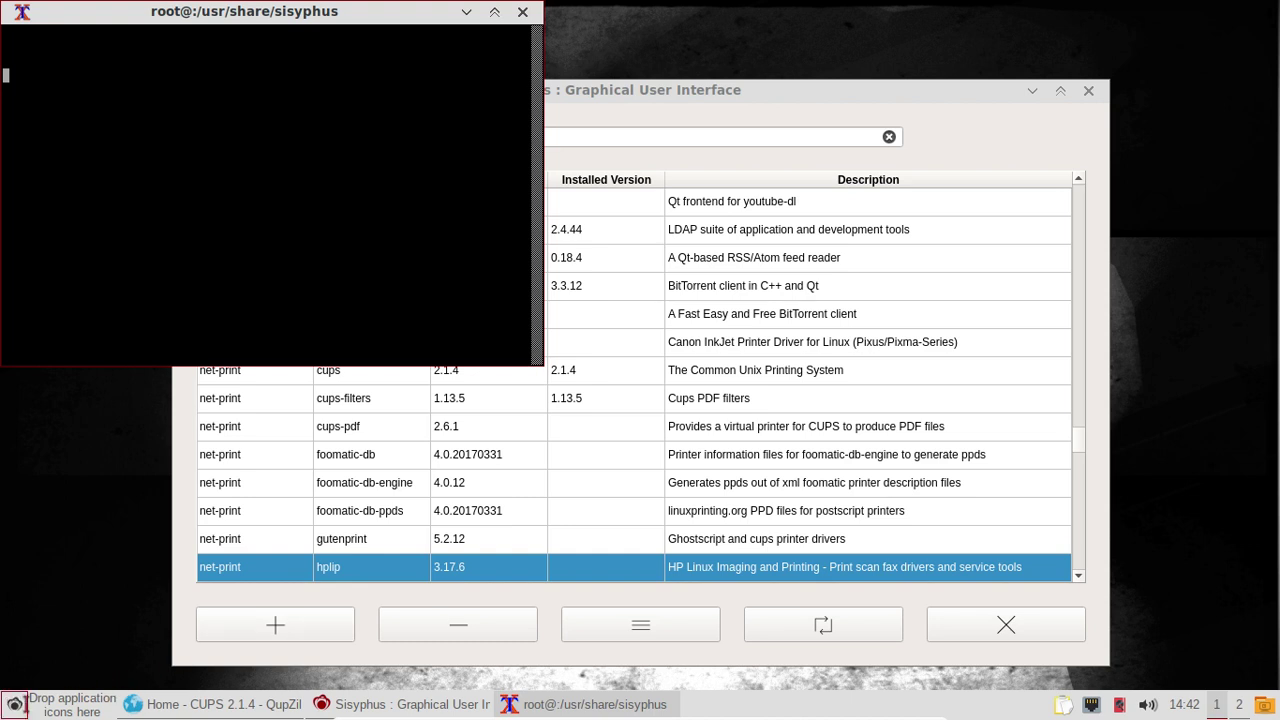
{"action": "left_click", "coordinate": [16, 702]}
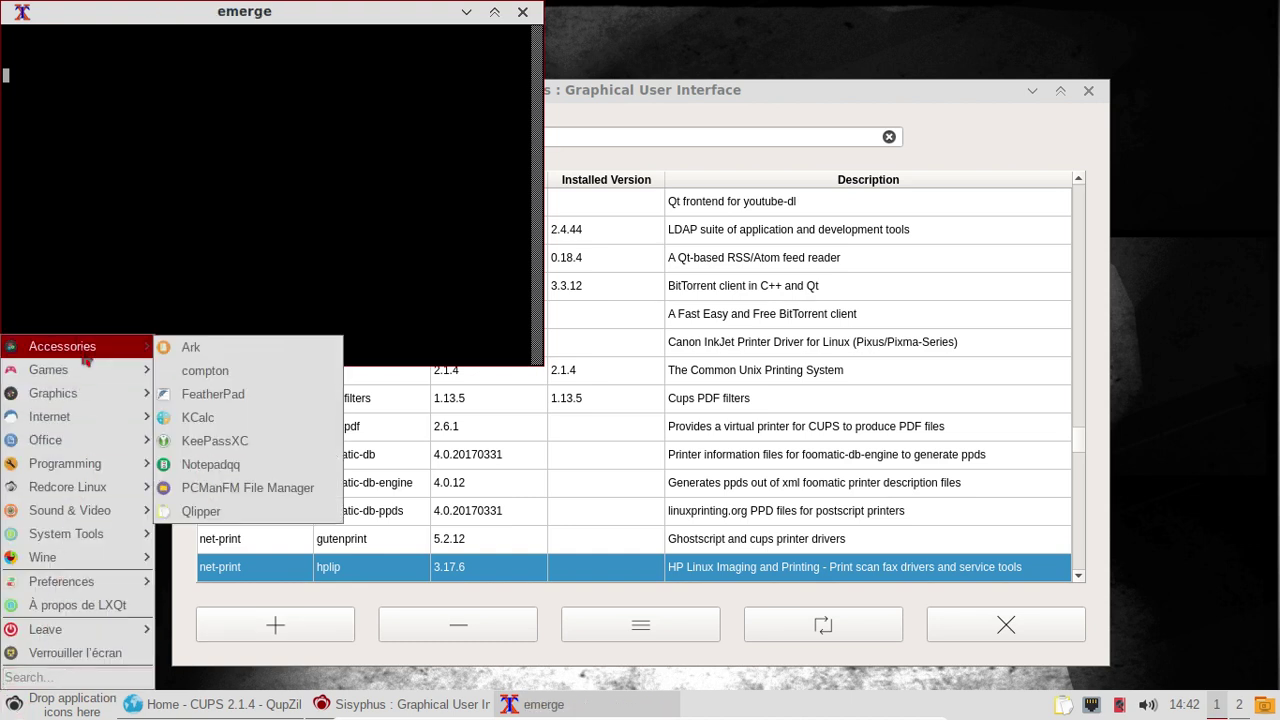
{"action": "mouse_move", "coordinate": [80, 452]}
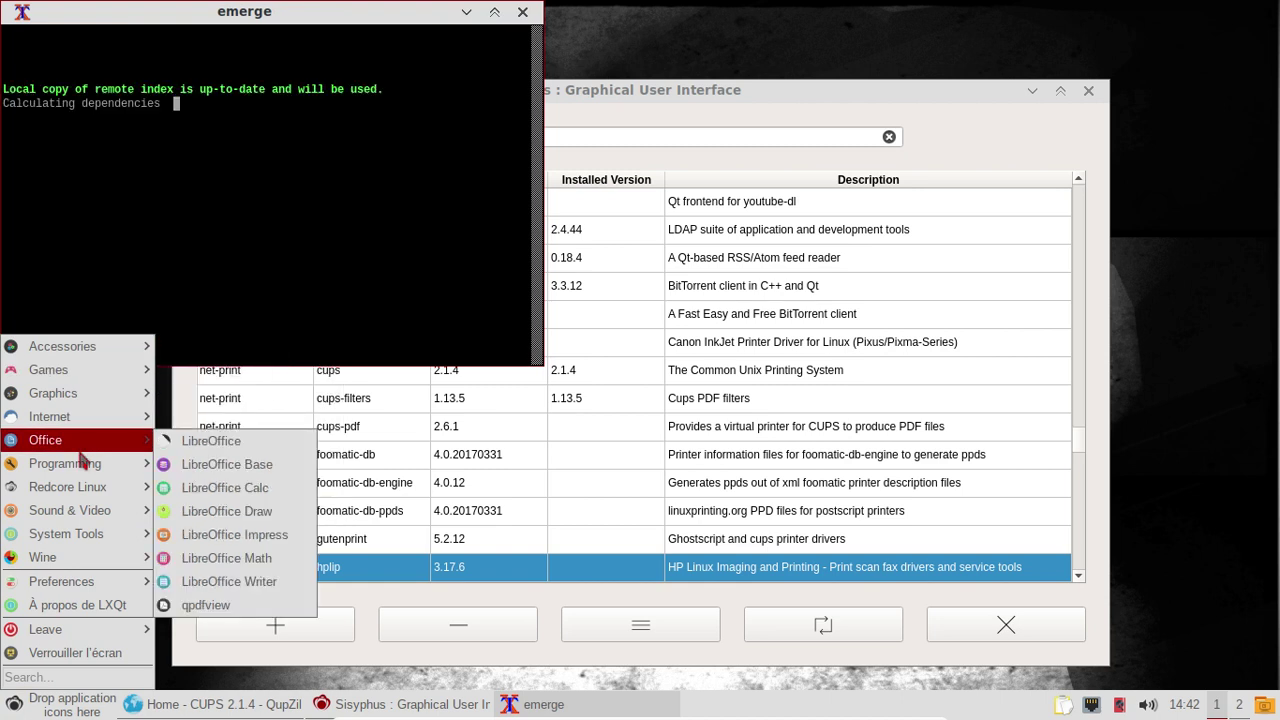
{"action": "left_click", "coordinate": [231, 193]}
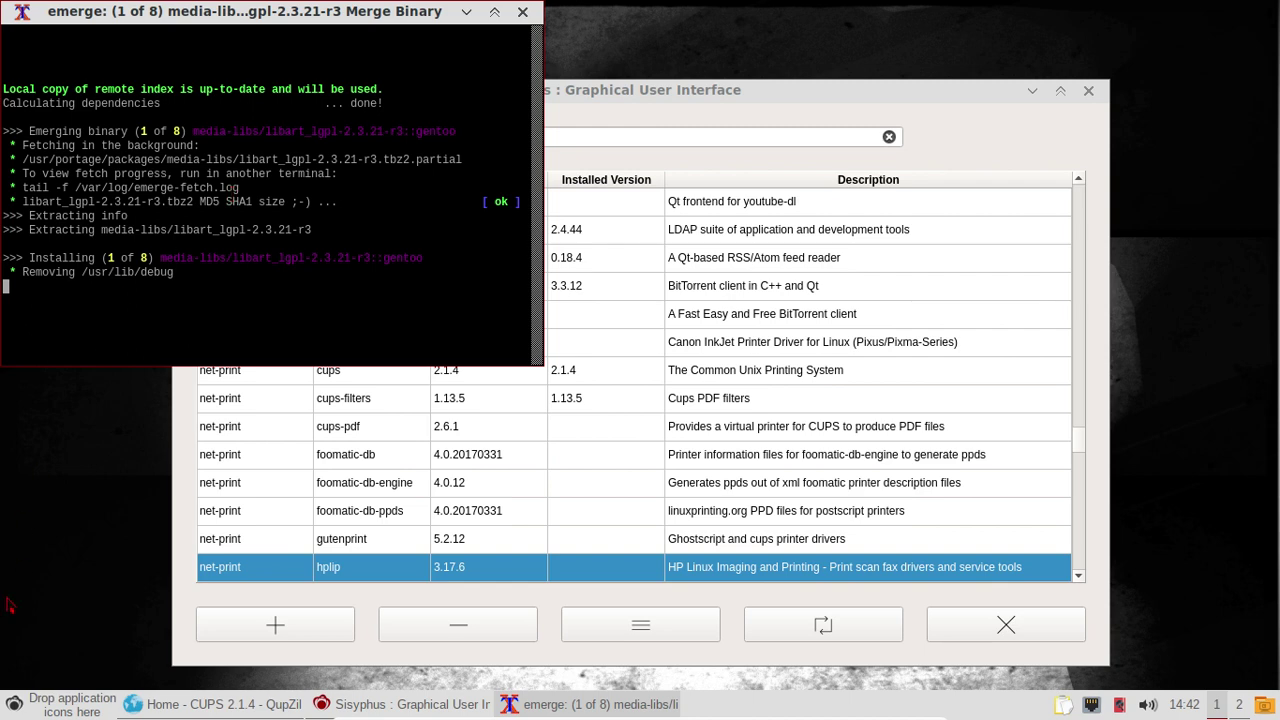
Open QTerminal from the system tools, move its window clear of the emerge output, and run mc.
{"action": "left_click", "coordinate": [14, 704]}
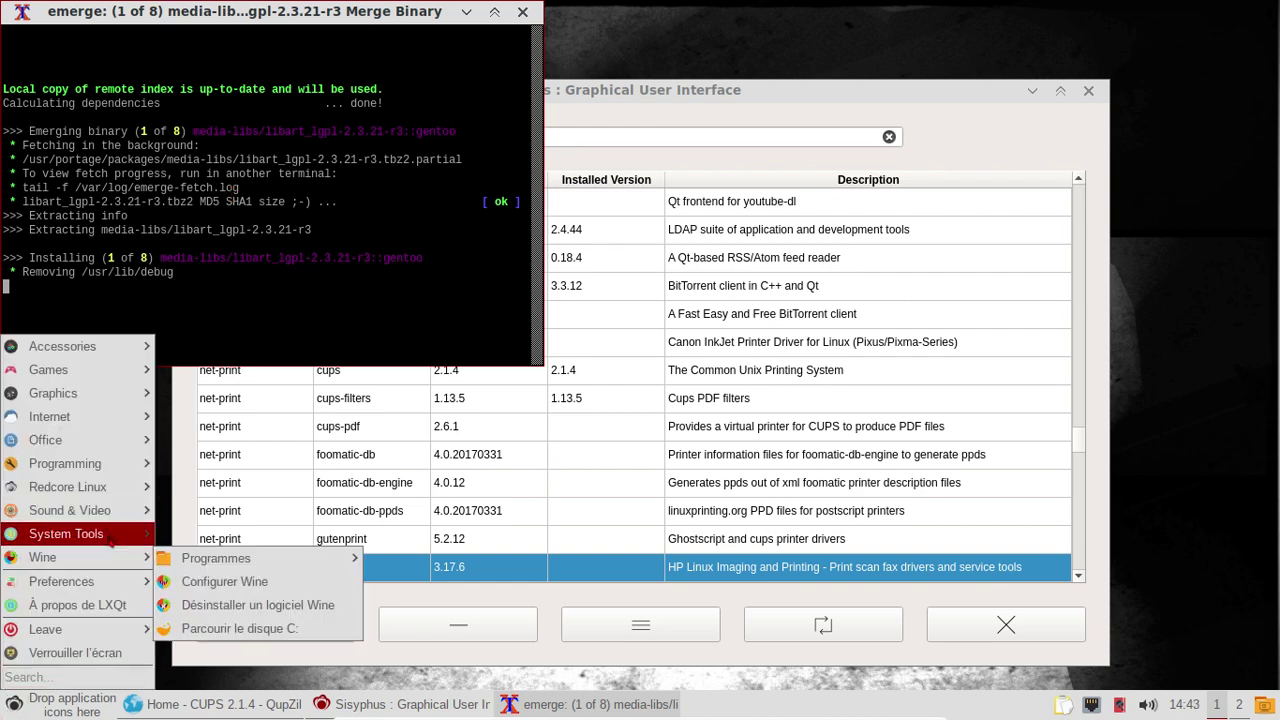
{"action": "mouse_move", "coordinate": [110, 540]}
{"action": "left_click", "coordinate": [237, 562]}
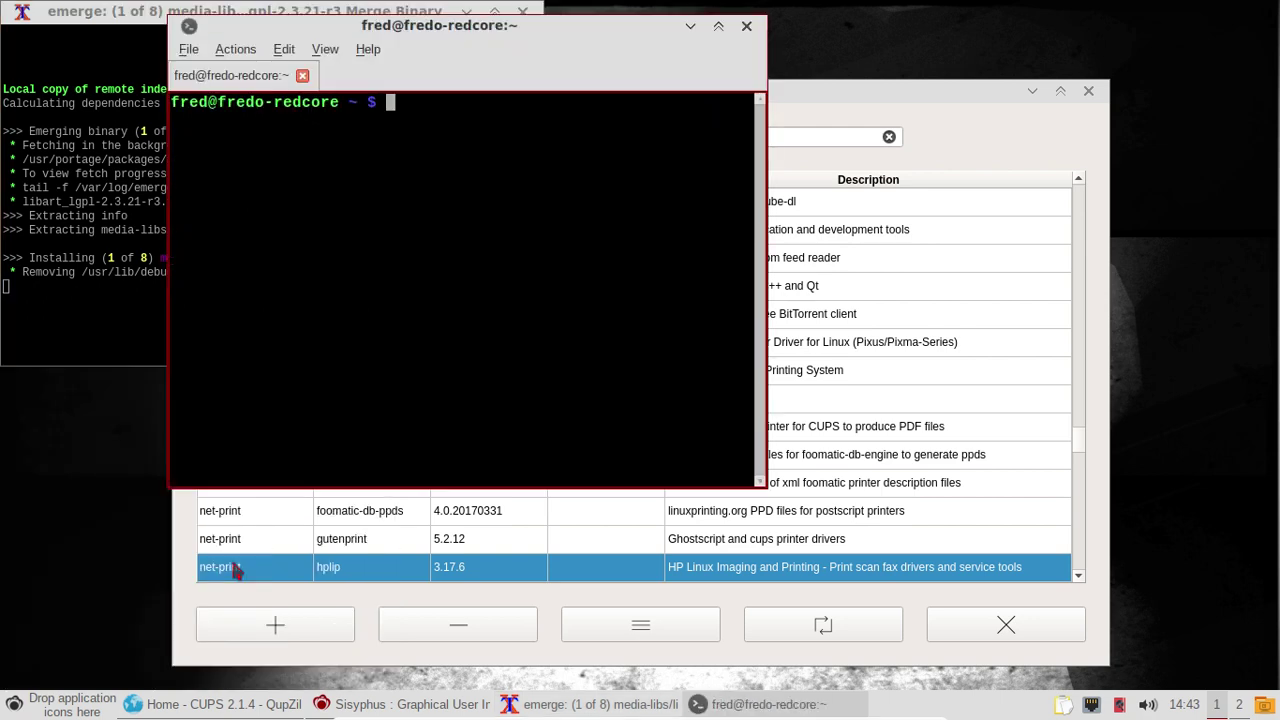
{"action": "left_click_drag", "start_coordinate": [424, 30], "coordinate": [680, 96]}
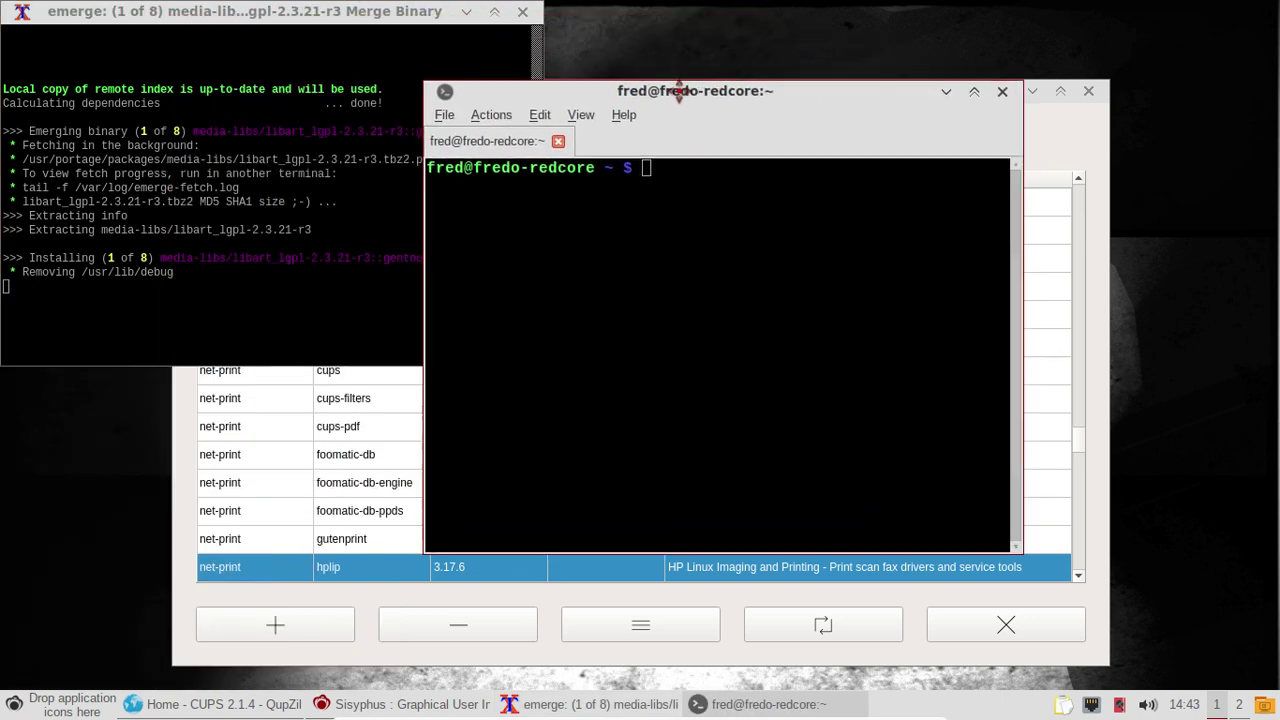
{"action": "type", "text": "mc"}
{"action": "key", "text": "Return"}
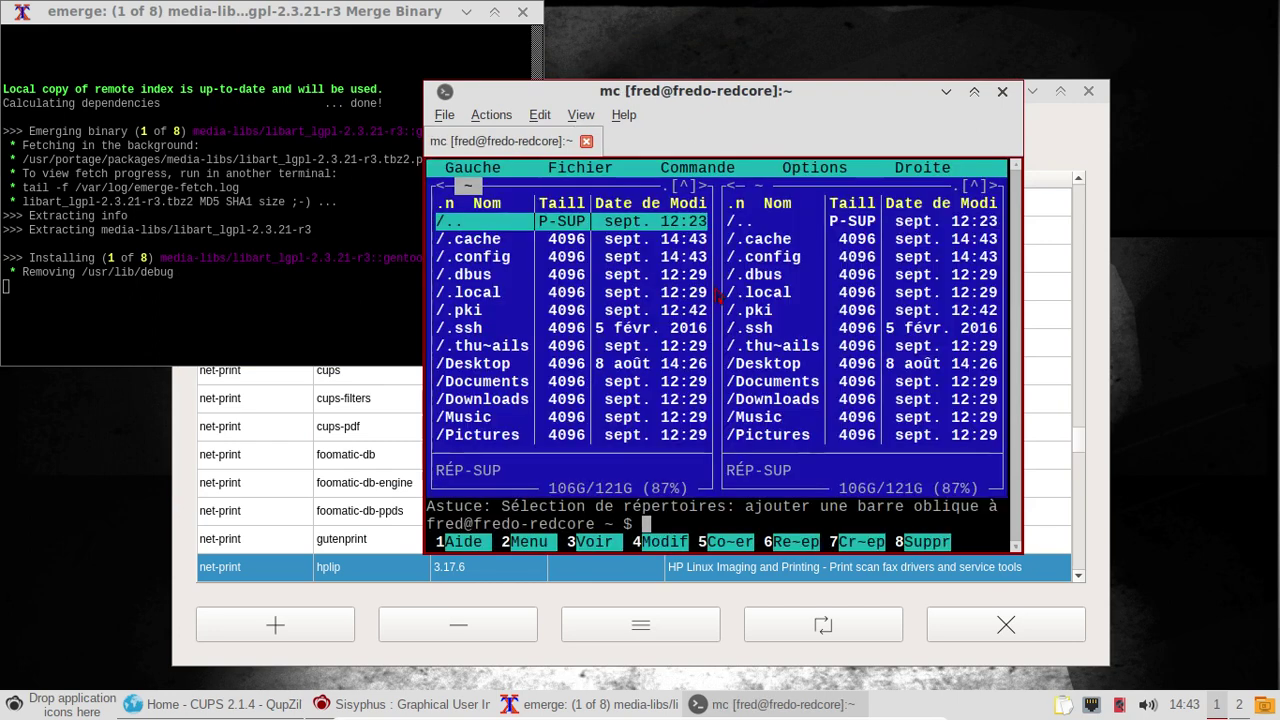
Look into the .local folder and its share subfolder, return to the home folder, and open .config.
{"action": "key", "text": "Down"}
{"action": "key", "text": "Down"}
{"action": "key", "text": "Down"}
{"action": "key", "text": "Down"}
{"action": "key", "text": "Return"}
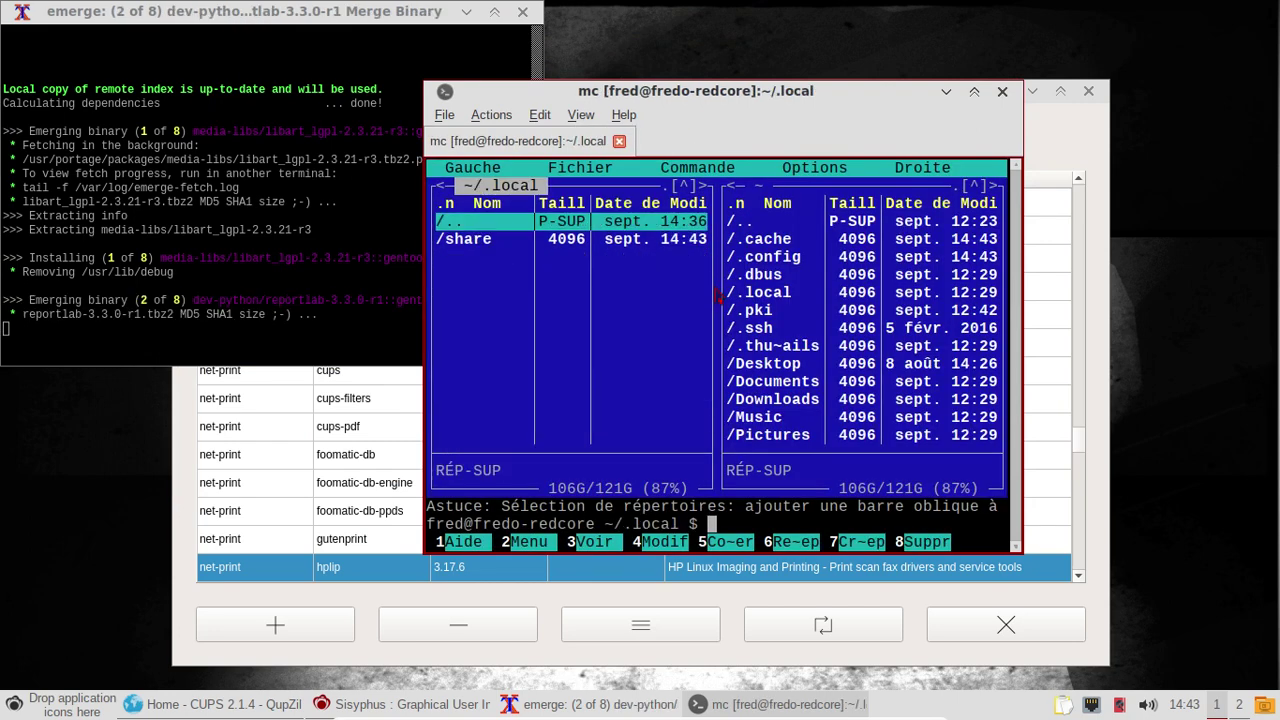
{"action": "key", "text": "Down"}
{"action": "key", "text": "Return"}
{"action": "key", "text": "Down"}
{"action": "key", "text": "Up"}
{"action": "key", "text": "Return"}
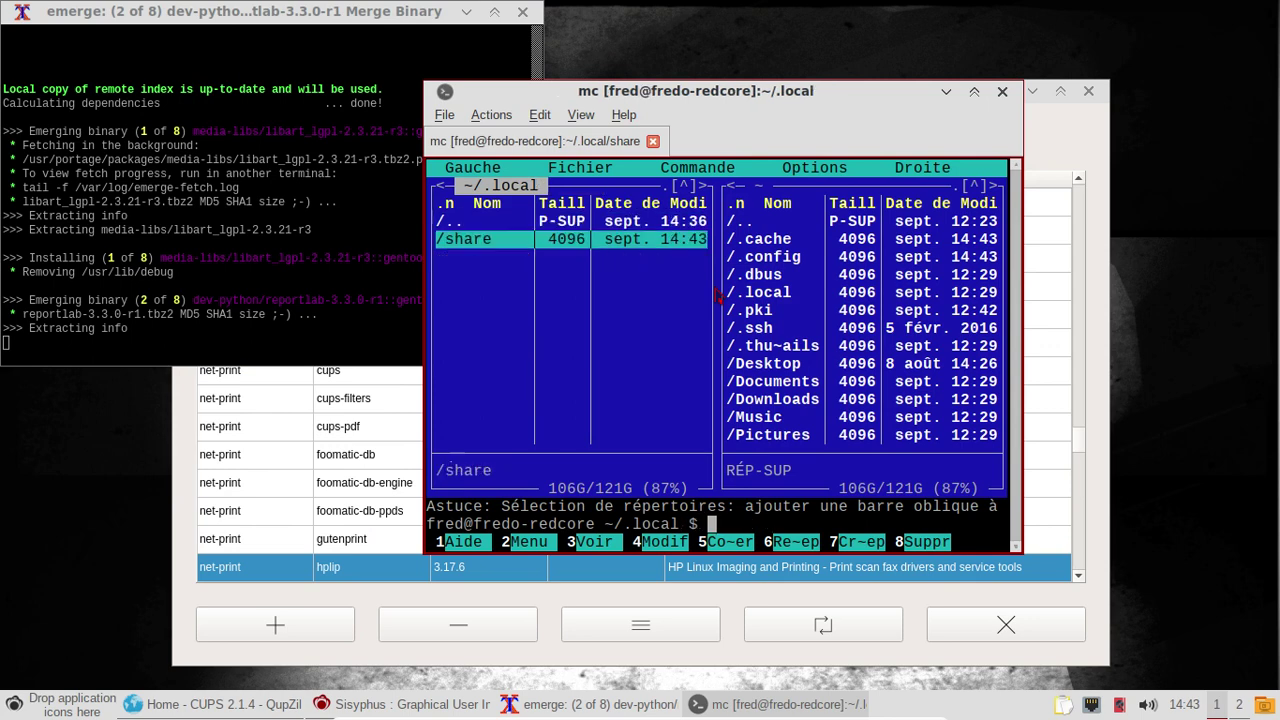
{"action": "key", "text": "Up"}
{"action": "key", "text": "Return"}
{"action": "key", "text": "Up"}
{"action": "key", "text": "Up"}
{"action": "key", "text": "Return"}
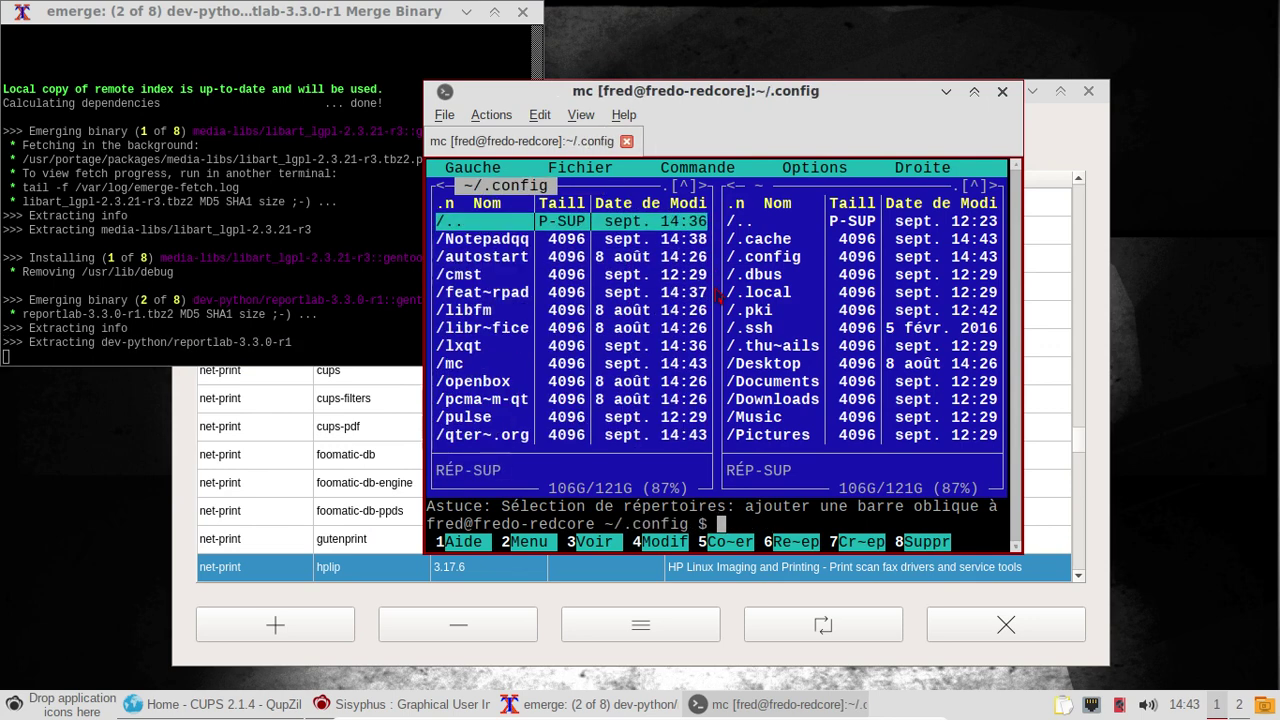
Open user-dirs.locale from the .config folder in the editor to view its contents, close it unchanged, and quit Midnight Commander.
{"action": "key", "text": "Down"}
{"action": "key", "text": "Down"}
{"action": "key", "text": "Down"}
{"action": "key", "text": "Down"}
{"action": "key", "text": "Down"}
{"action": "key", "text": "Down"}
{"action": "key", "text": "Down"}
{"action": "key", "text": "Down"}
{"action": "key", "text": "Down"}
{"action": "key", "text": "Down"}
{"action": "key", "text": "Down"}
{"action": "key", "text": "Down"}
{"action": "key", "text": "Down"}
{"action": "key", "text": "Down"}
{"action": "key", "text": "Down"}
{"action": "key", "text": "Down"}
{"action": "key", "text": "Down"}
{"action": "key", "text": "Down"}
{"action": "key", "text": "Up"}
{"action": "key", "text": "Up"}
{"action": "key", "text": "Up"}
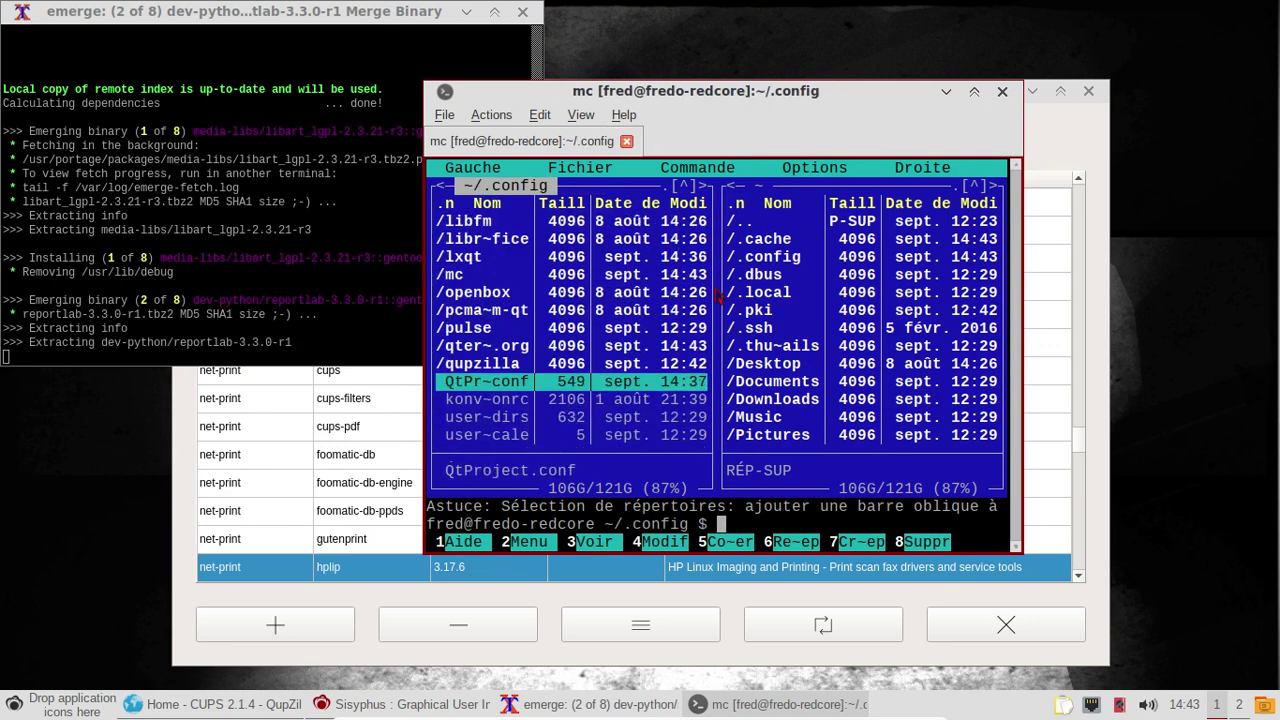
{"action": "key", "text": "Down"}
{"action": "key", "text": "Down"}
{"action": "key", "text": "Down"}
{"action": "key", "text": "Up"}
{"action": "key", "text": "Down"}
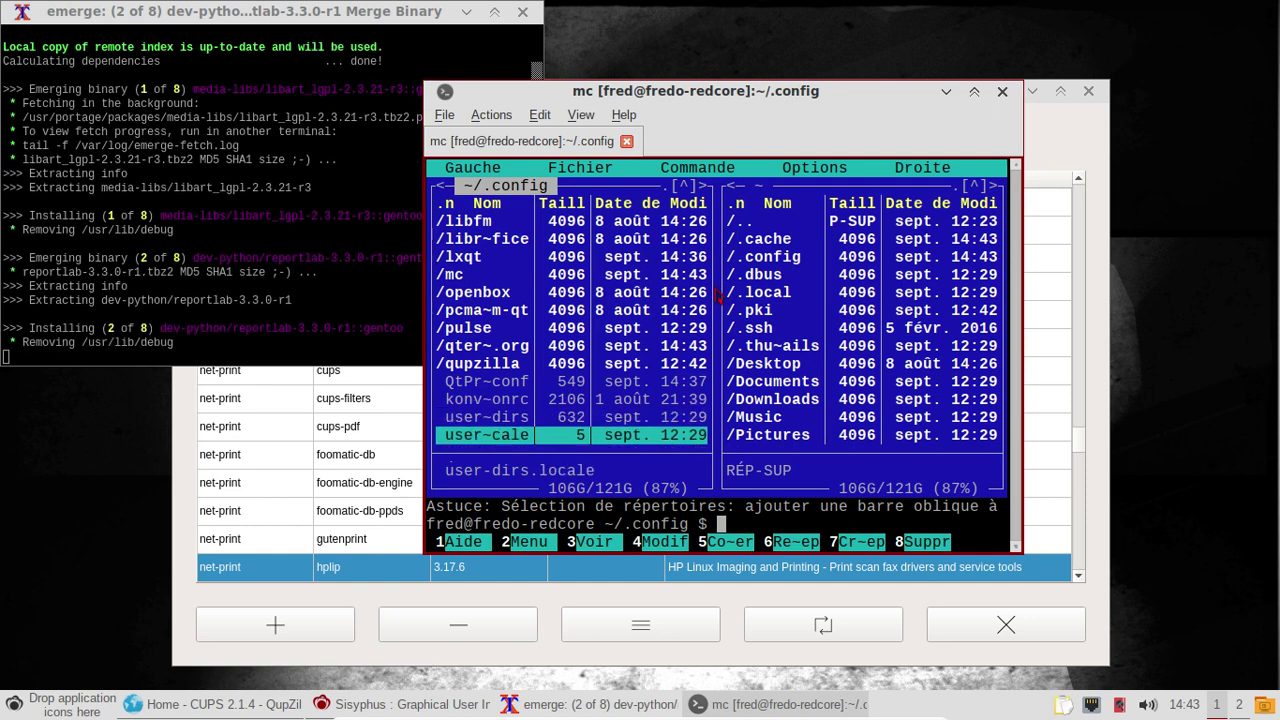
{"action": "key", "text": "F4"}
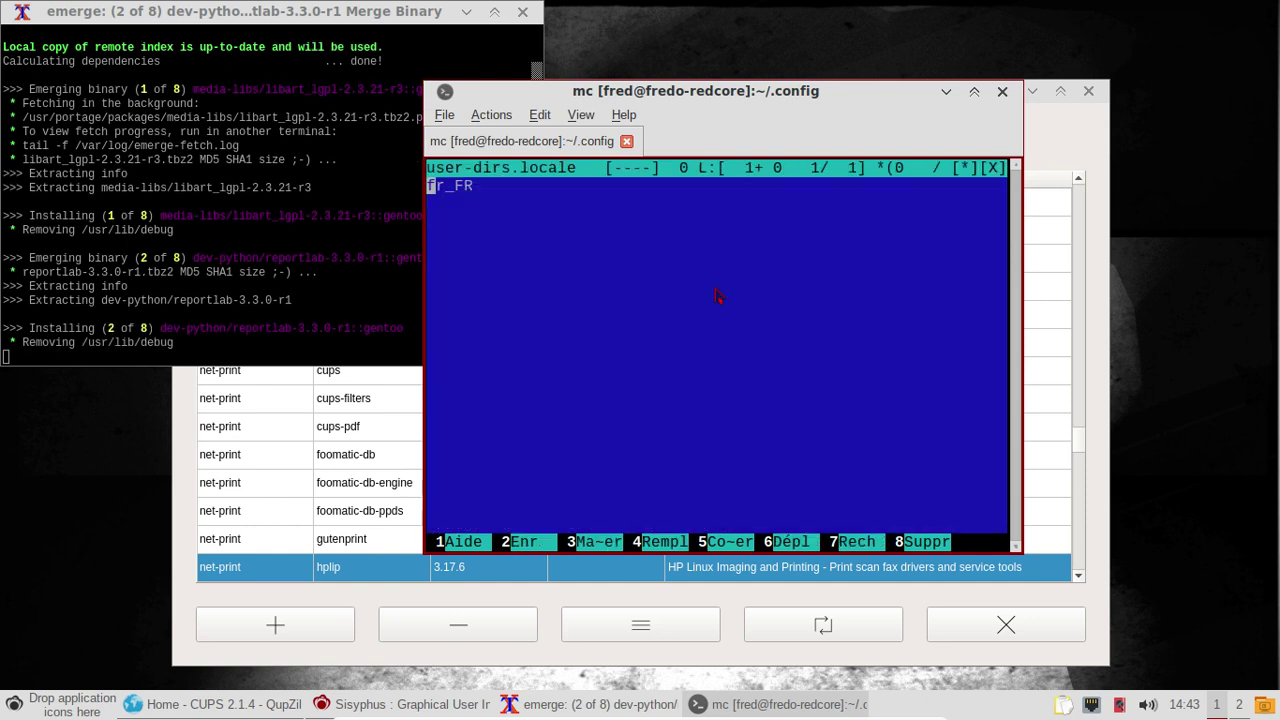
{"action": "key", "text": "End"}
{"action": "key", "text": "F10"}
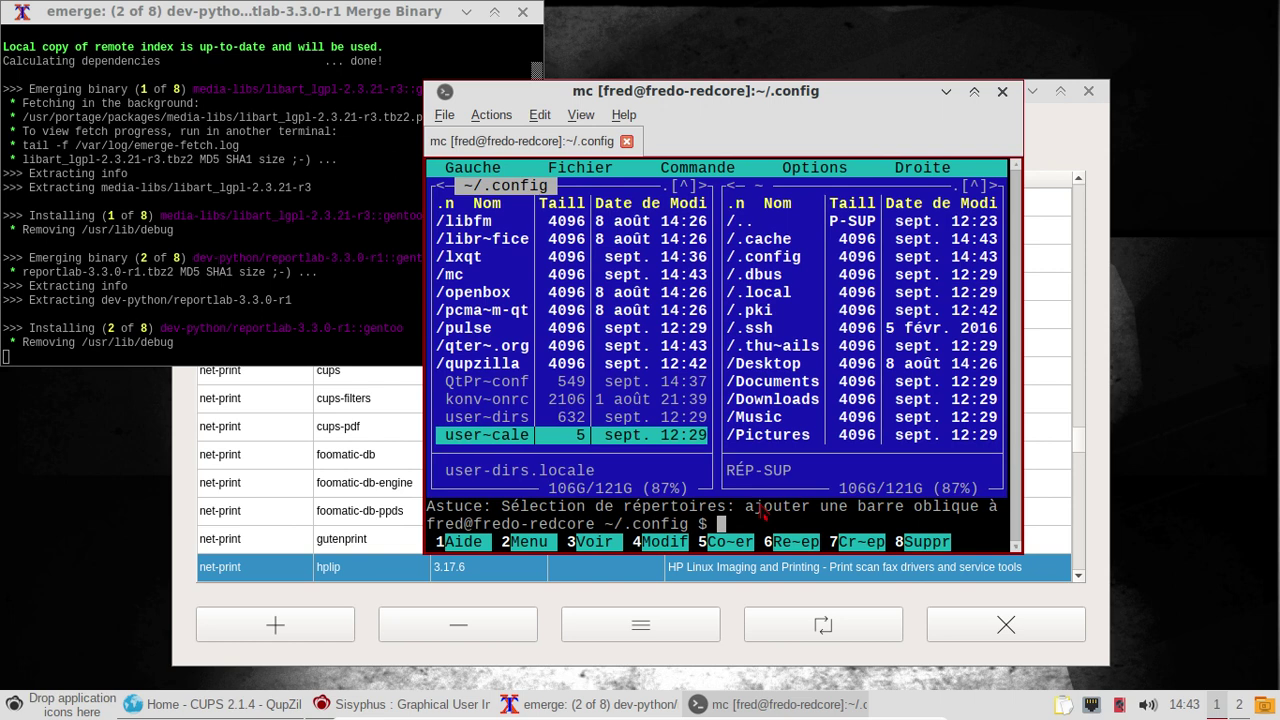
{"action": "key", "text": "F10"}
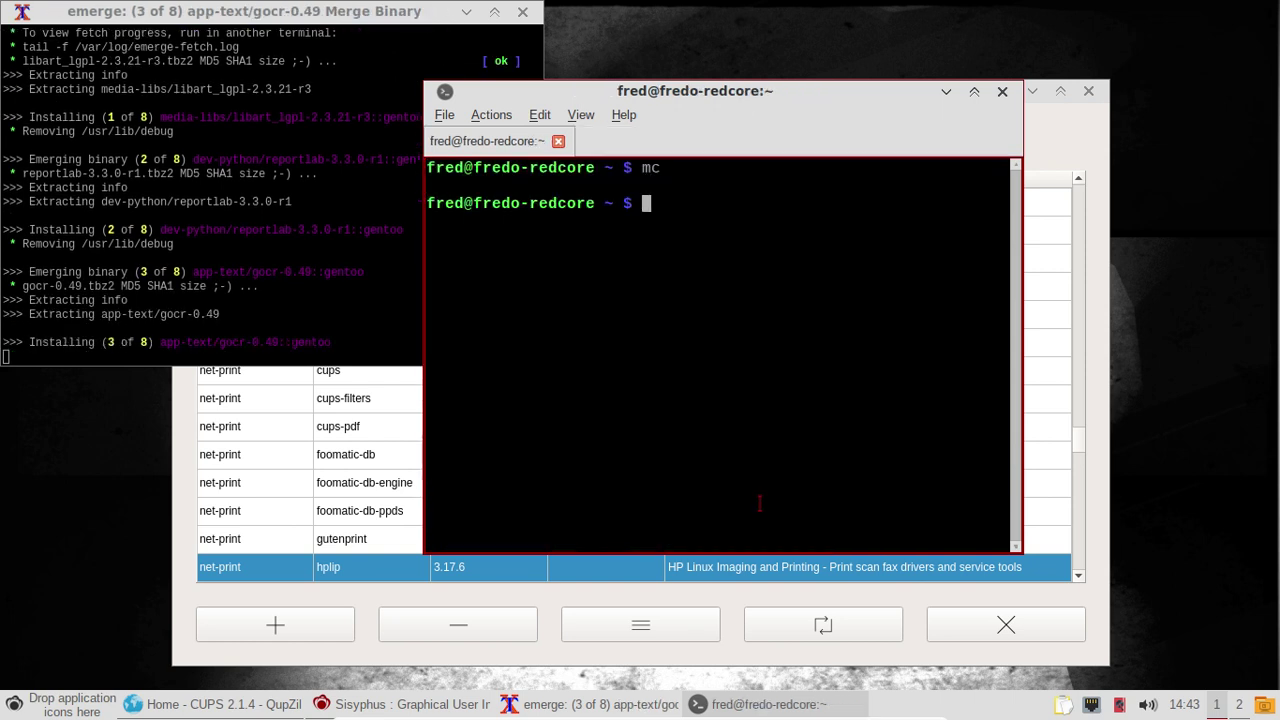
Run mc and delete the home folder's Desktop, Documents, Downloads, Music, Pictures, Public, Templates and Videos directories together with their contents.
{"action": "type", "text": "mc"}
{"action": "key", "text": "Return"}
{"action": "key", "text": "Down"}
{"action": "key", "text": "Down"}
{"action": "key", "text": "Down"}
{"action": "key", "text": "Down"}
{"action": "key", "text": "Down"}
{"action": "key", "text": "Down"}
{"action": "key", "text": "Down"}
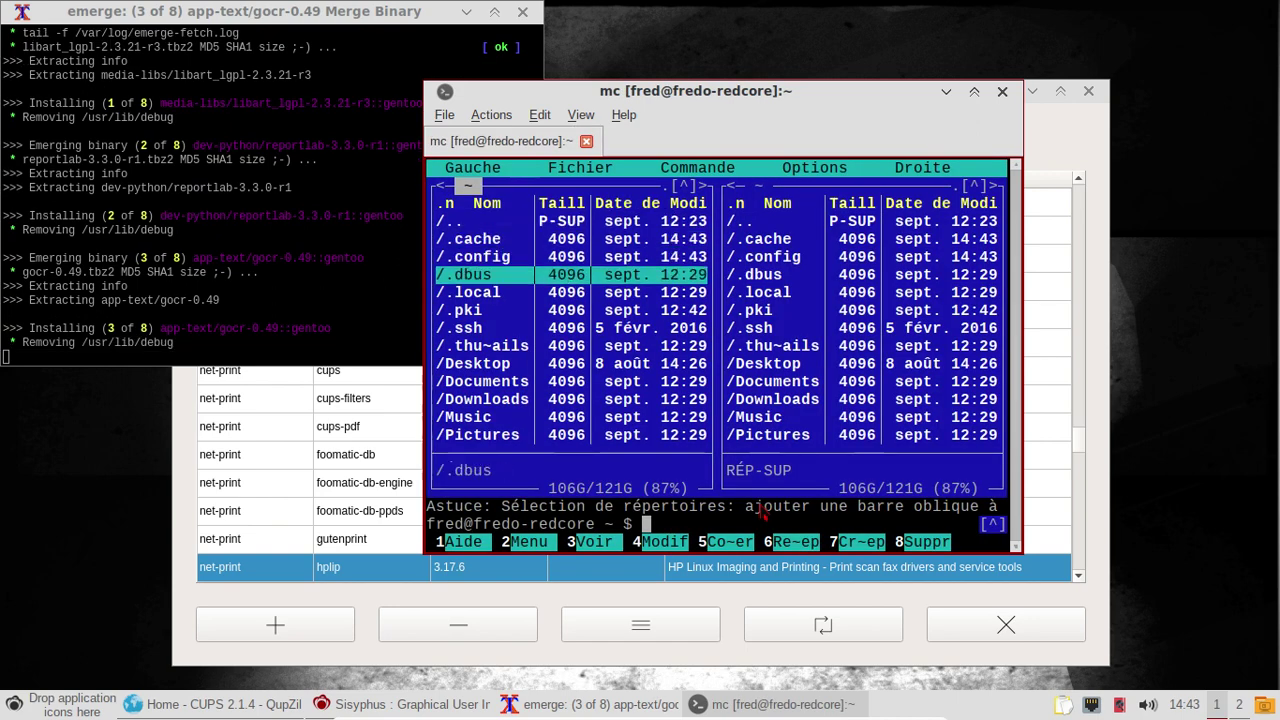
{"action": "key", "text": "Down"}
{"action": "key", "text": "Down"}
{"action": "key", "text": "Down"}
{"action": "key", "text": "Down"}
{"action": "key", "text": "Down"}
{"action": "key", "text": "Down"}
{"action": "key", "text": "Down"}
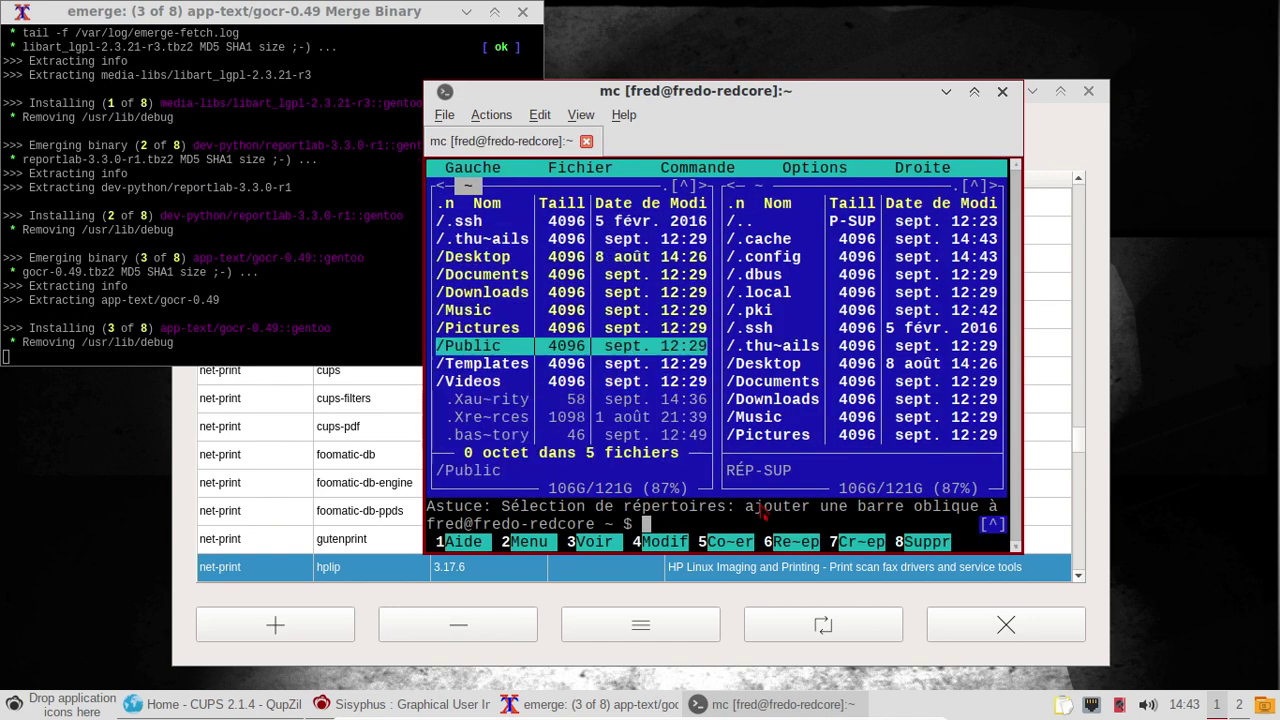
{"action": "key", "text": "Down"}
{"action": "key", "text": "Down"}
{"action": "key", "text": "Up"}
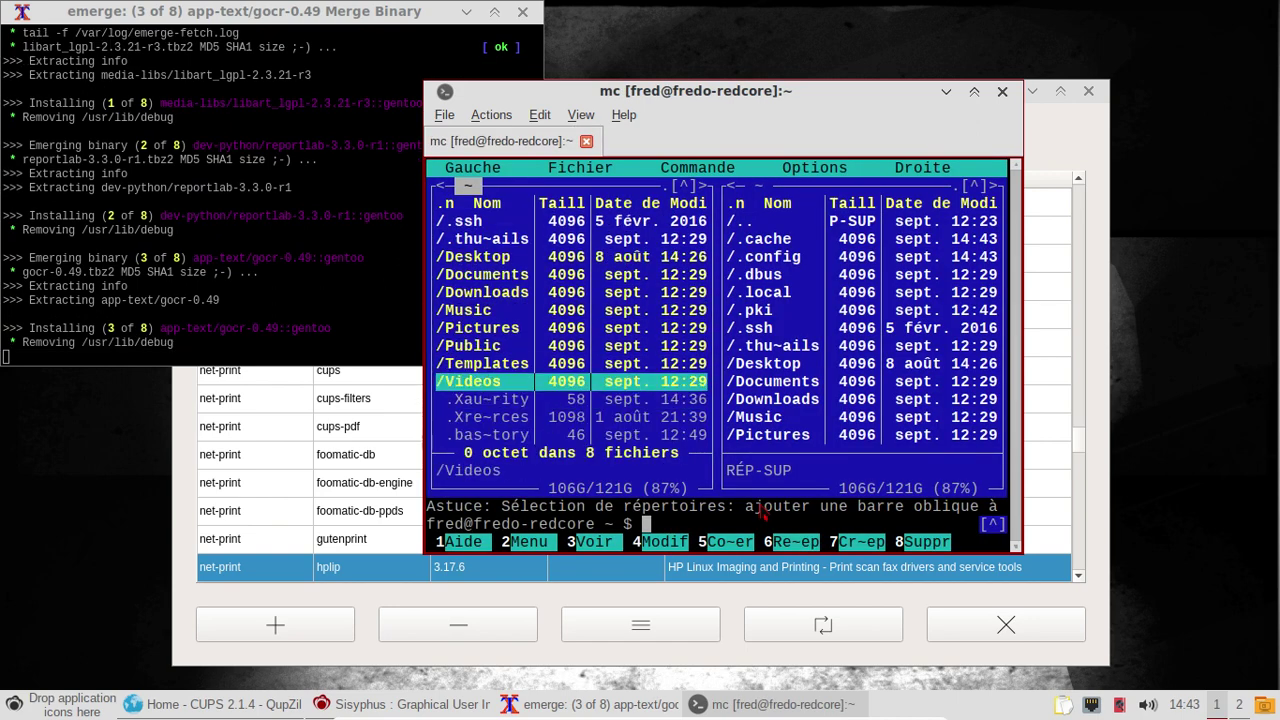
{"action": "key", "text": "F8"}
{"action": "key", "text": "Return"}
{"action": "key", "text": "Right"}
{"action": "key", "text": "Right"}
{"action": "key", "text": "Return"}
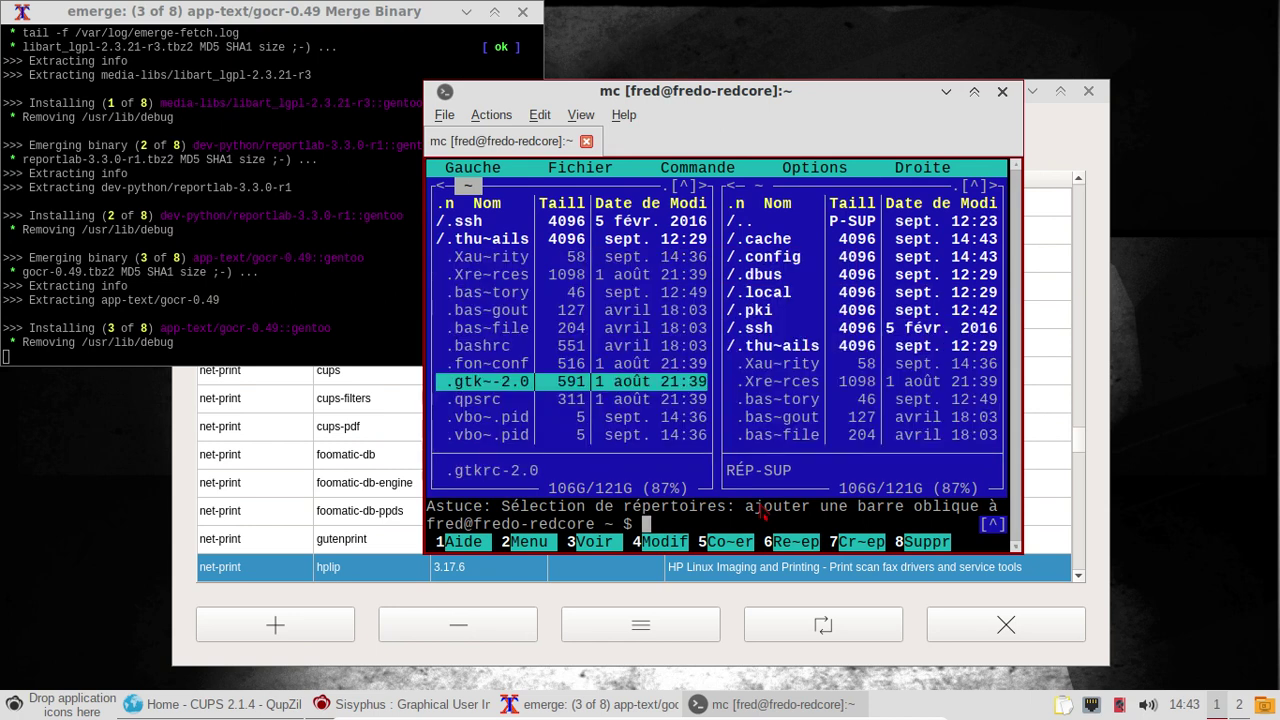
Quit Midnight Commander and run xdg-user-dirs-update in the terminal.
{"action": "type", "text": "xd"}
{"action": "key", "text": "F10"}
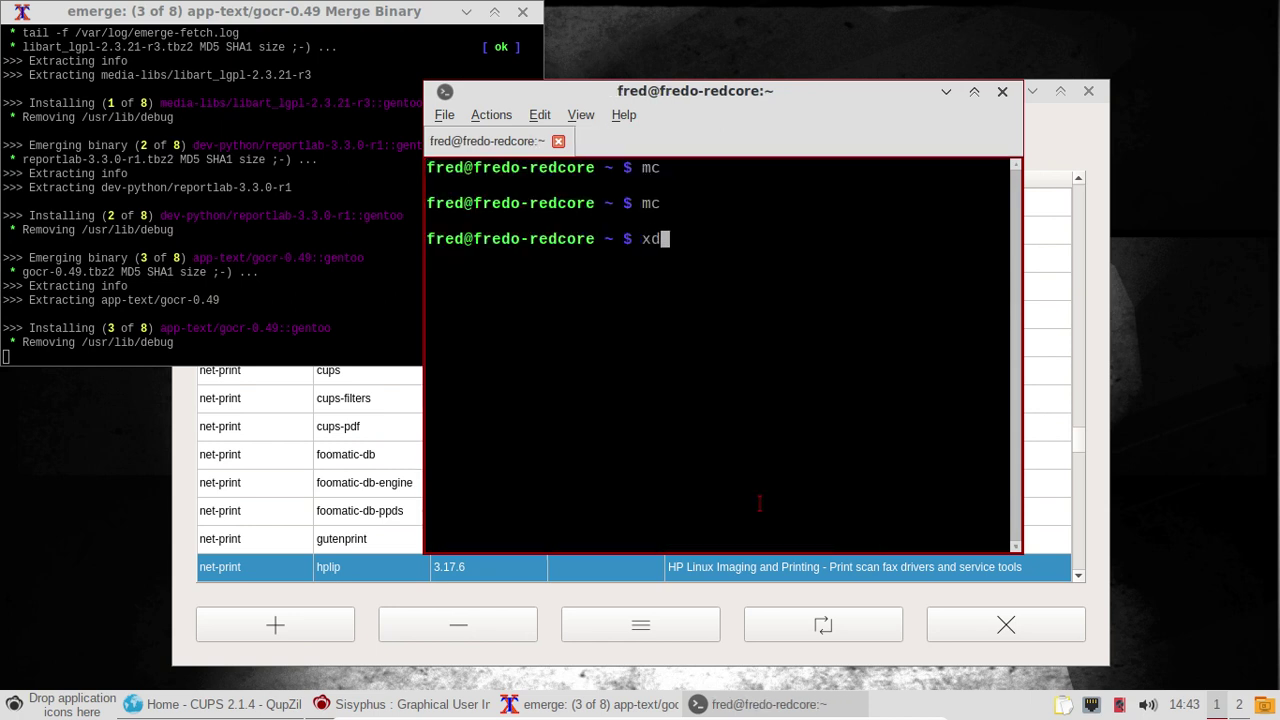
{"action": "type", "text": "g-user"}
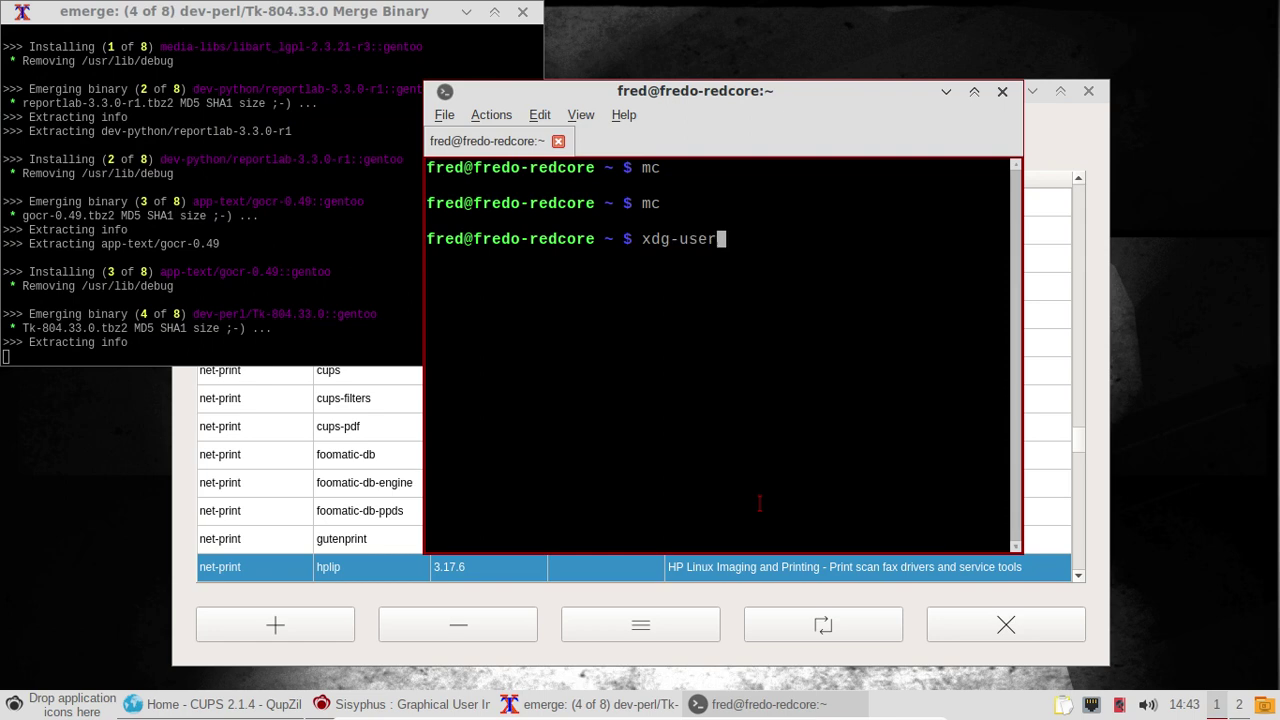
{"action": "type", "text": "-dirs-update"}
{"action": "key", "text": "Return"}
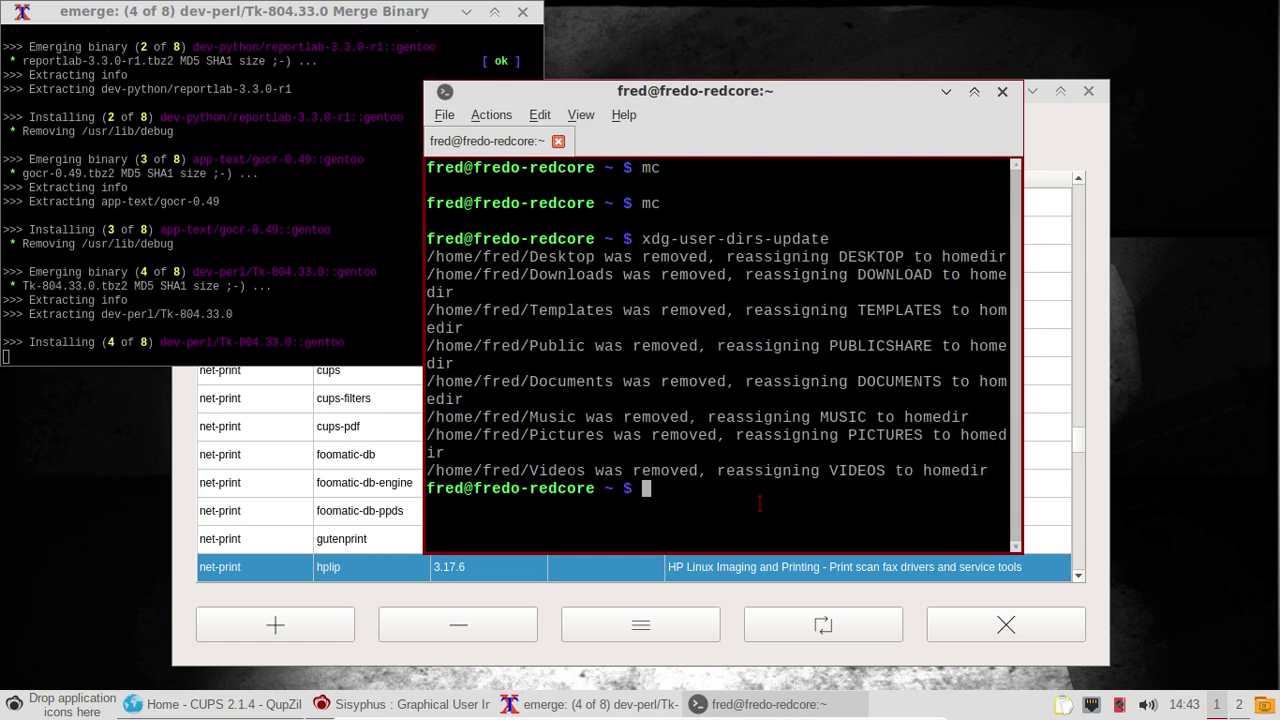
Run xdg-user-dirs-update a second time and list the home folder's contents with ls.
{"action": "key", "text": "Up"}
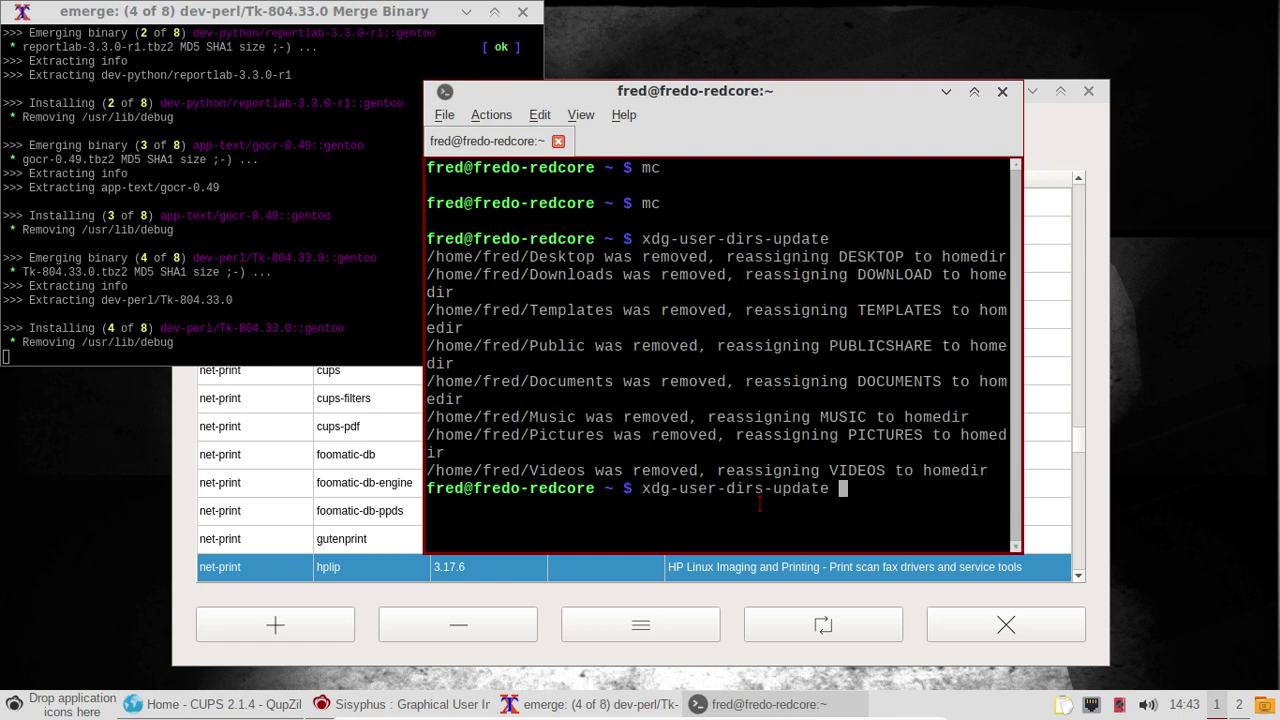
{"action": "key", "text": "Return"}
{"action": "type", "text": "ls"}
{"action": "key", "text": "Return"}
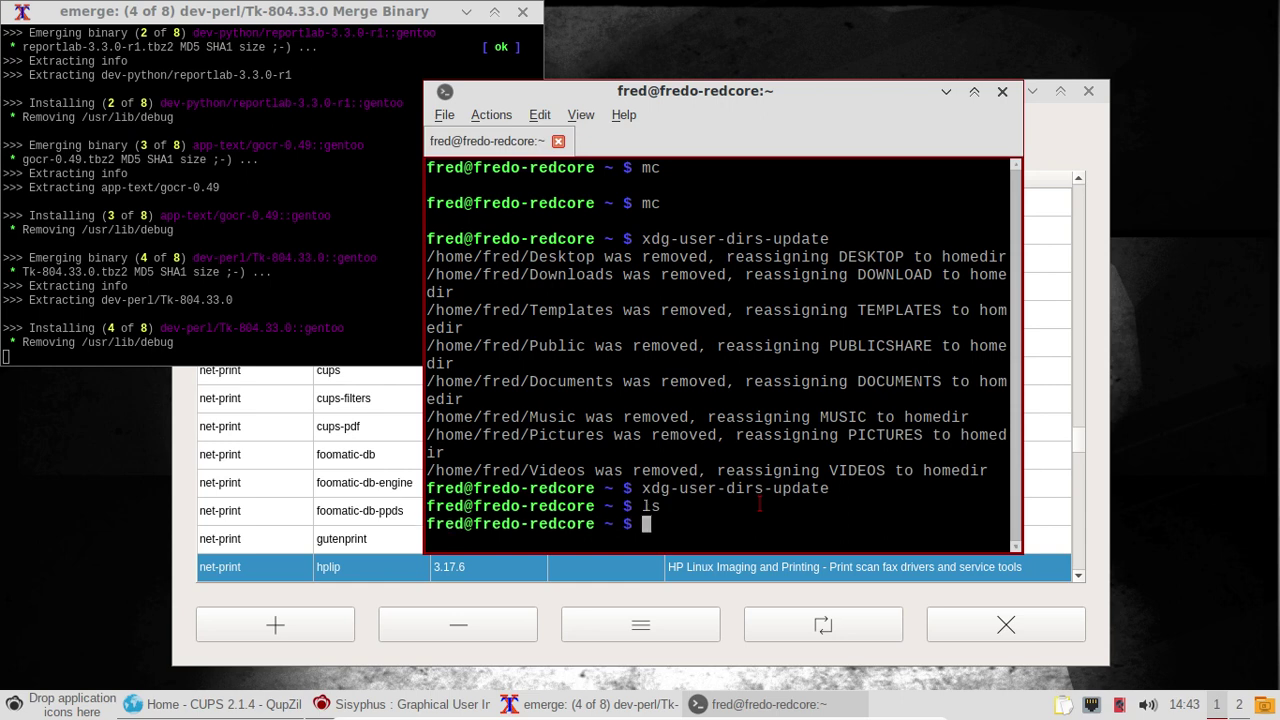
Restart Midnight Commander with mc and open the home folder's .config directory.
{"action": "type", "text": "mc"}
{"action": "key", "text": "Return"}
{"action": "key", "text": "Down"}
{"action": "key", "text": "Down"}
{"action": "key", "text": "Down"}
{"action": "key", "text": "Down"}
{"action": "key", "text": "Down"}
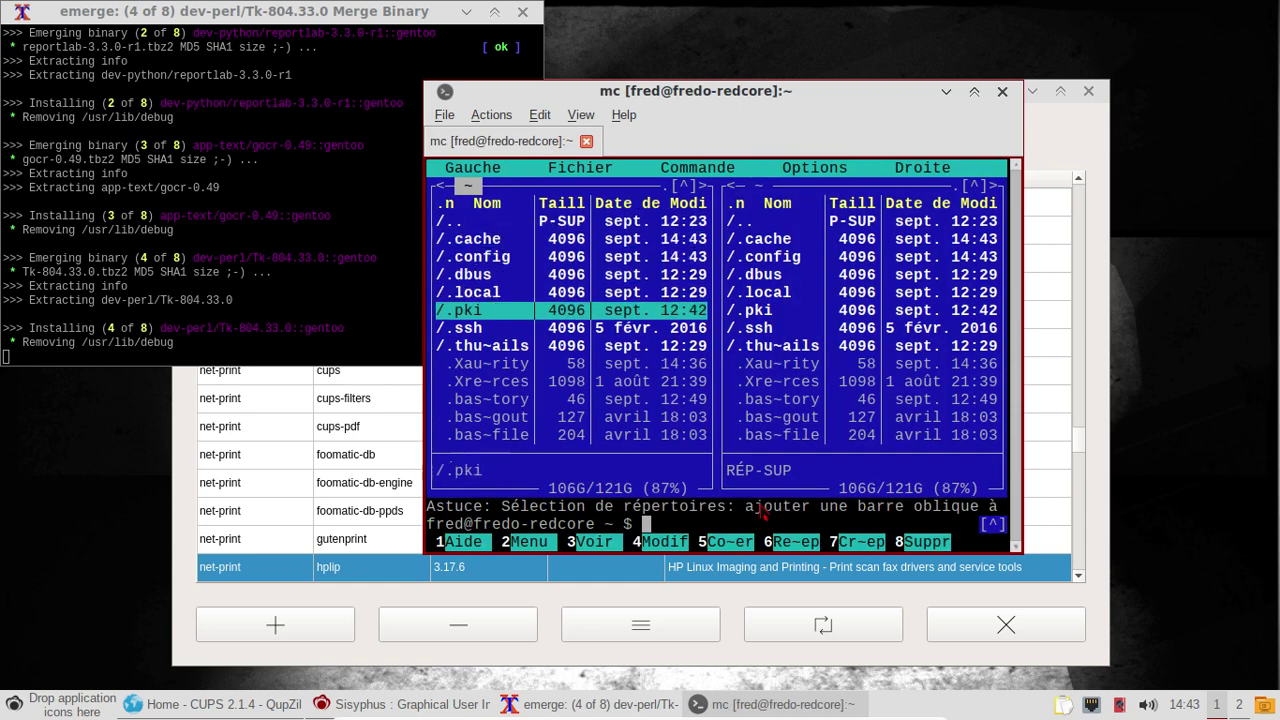
{"action": "key", "text": "Down"}
{"action": "key", "text": "Down"}
{"action": "key", "text": "Up"}
{"action": "key", "text": "Up"}
{"action": "key", "text": "Up"}
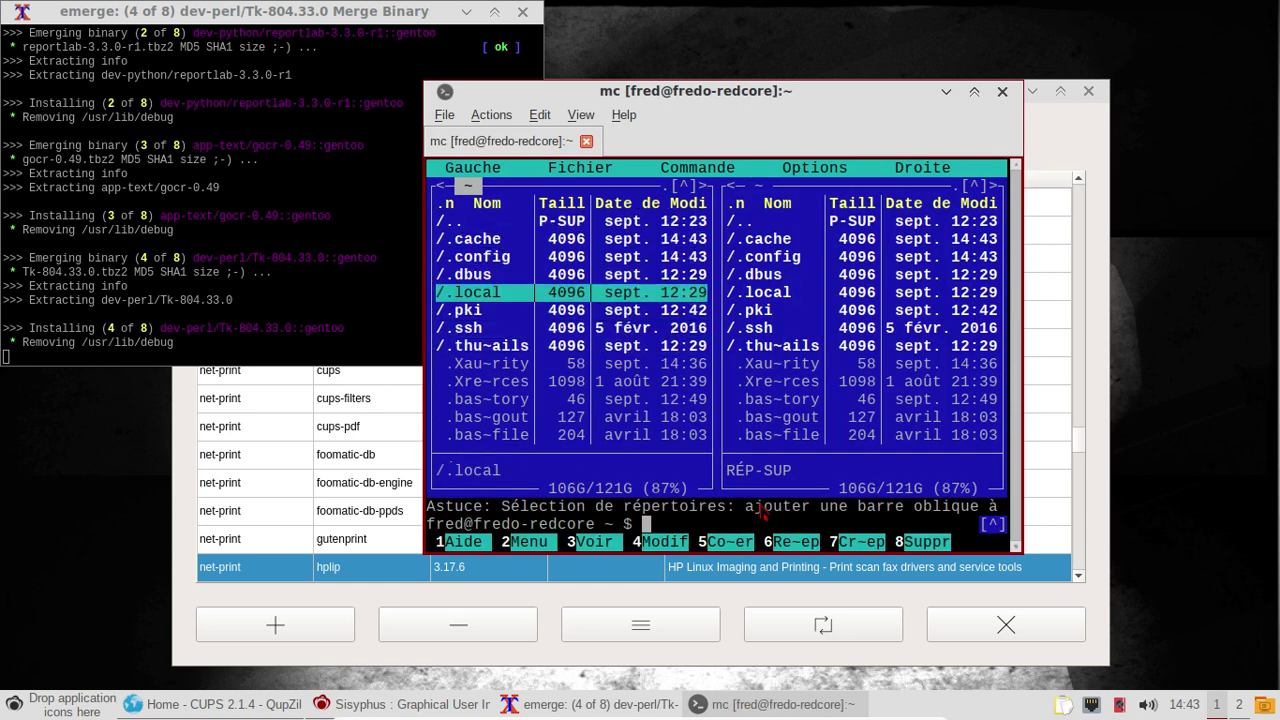
{"action": "key", "text": "Up"}
{"action": "key", "text": "Up"}
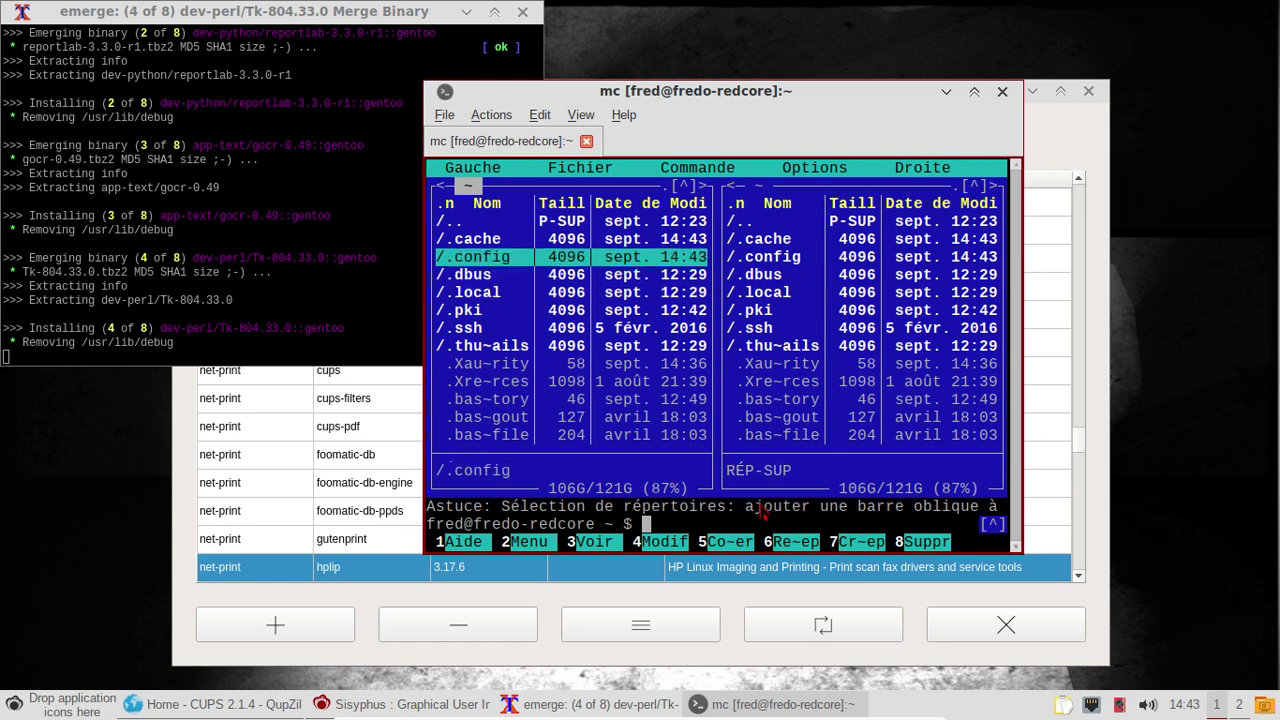
{"action": "key", "text": "Return"}
Delete the user-dirs.dirs file from the .config folder.
{"action": "key", "text": "Down"}
{"action": "key", "text": "Down"}
{"action": "key", "text": "Down"}
{"action": "key", "text": "Down"}
{"action": "key", "text": "Down"}
{"action": "key", "text": "Down"}
{"action": "key", "text": "Down"}
{"action": "key", "text": "Down"}
{"action": "key", "text": "Down"}
{"action": "key", "text": "Down"}
{"action": "key", "text": "Down"}
{"action": "key", "text": "Down"}
{"action": "key", "text": "Down"}
{"action": "key", "text": "Down"}
{"action": "key", "text": "Down"}
{"action": "key", "text": "Down"}
{"action": "key", "text": "Down"}
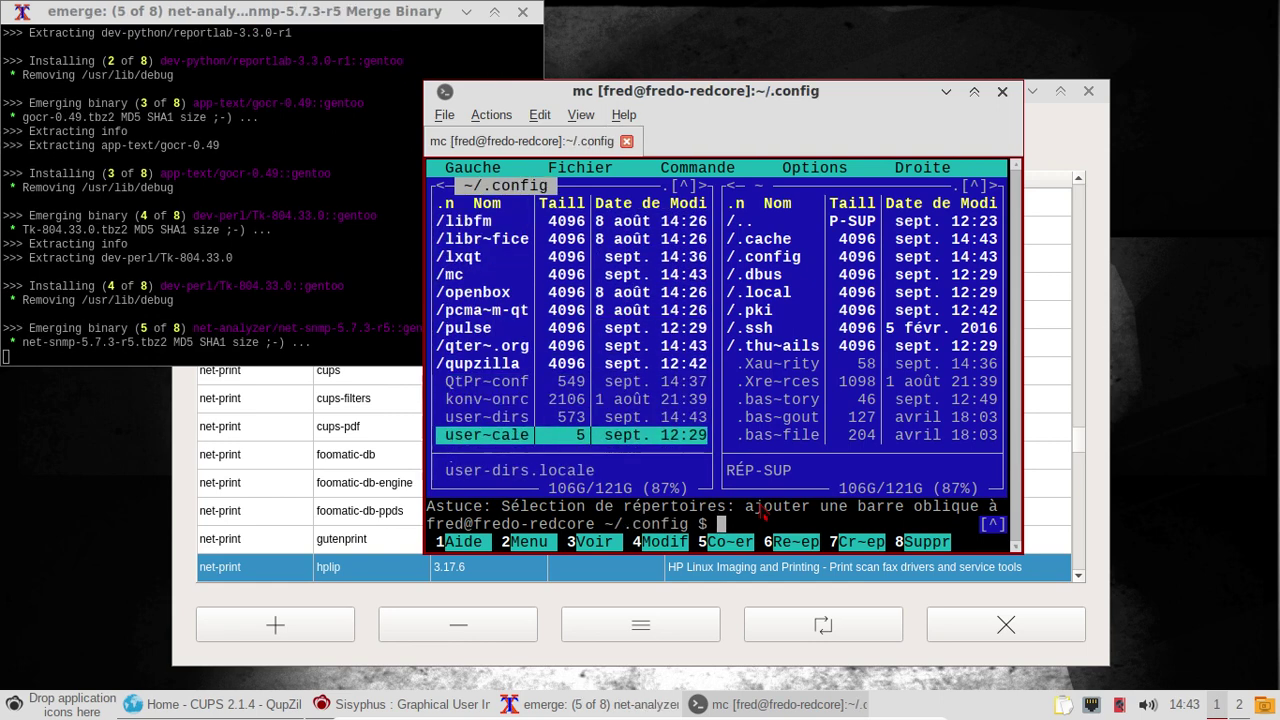
{"action": "key", "text": "Up"}
{"action": "key", "text": "Down"}
{"action": "key", "text": "Up"}
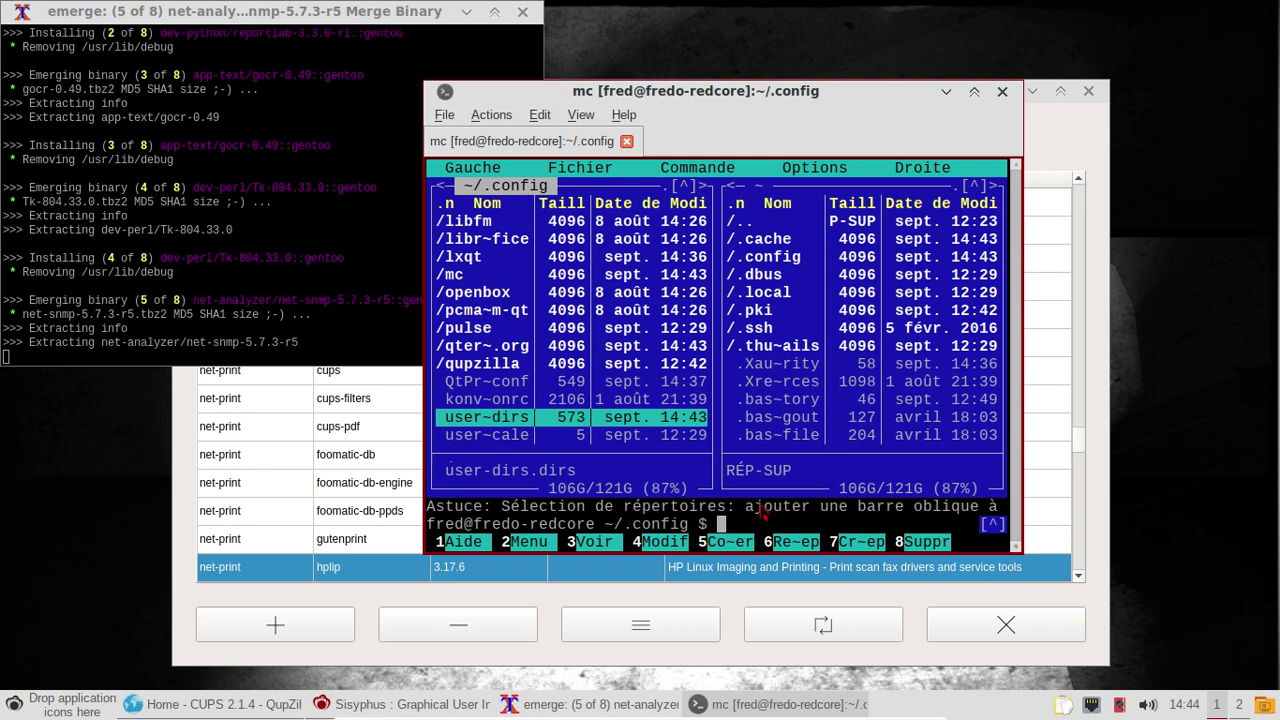
{"action": "key", "text": "F8"}
{"action": "key", "text": "Return"}
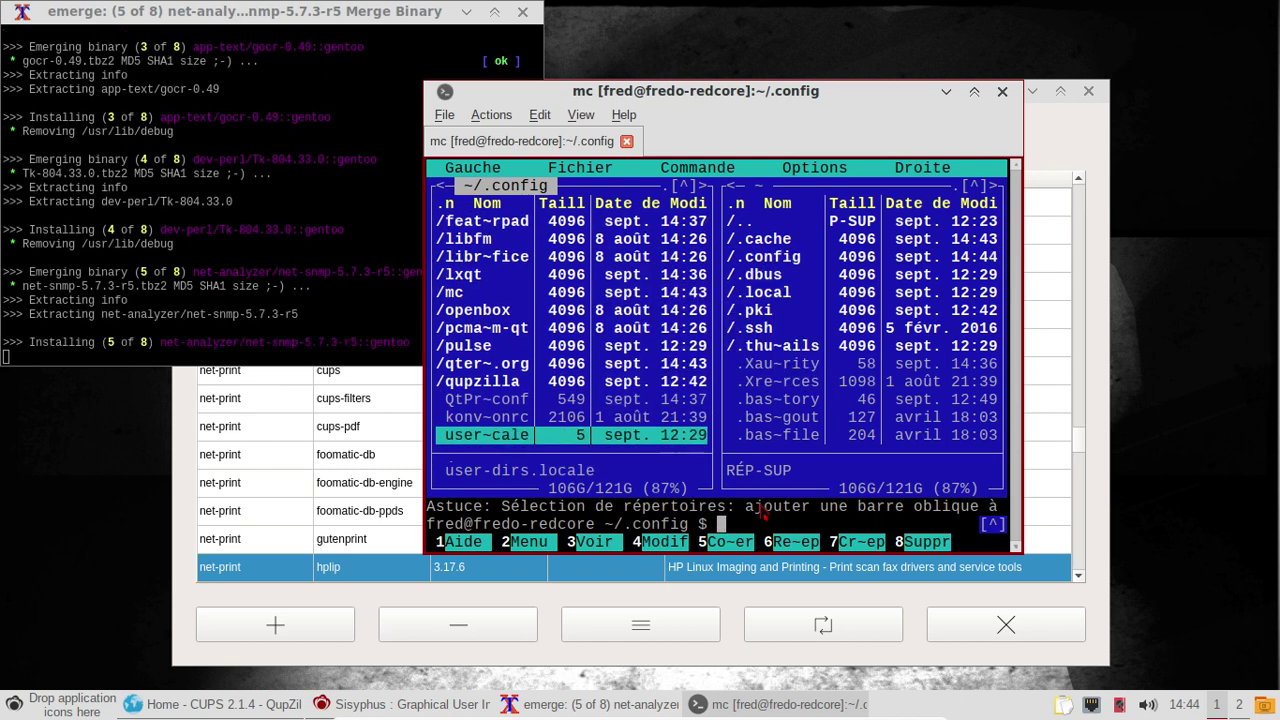
Exit Midnight Commander and rerun xdg-user-dirs-update to regenerate the user directories.
{"action": "type", "text": "exit"}
{"action": "key", "text": "Return"}
{"action": "key", "text": "Up"}
{"action": "key", "text": "Up"}
{"action": "key", "text": "Up"}
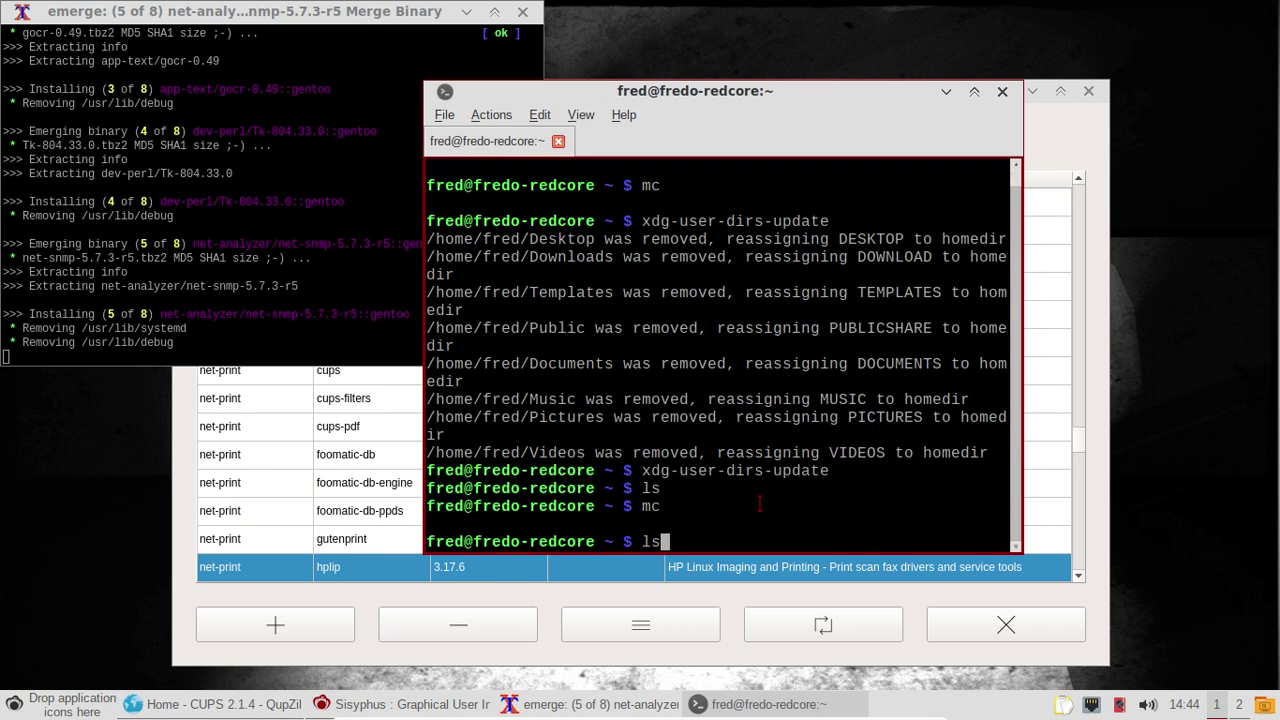
{"action": "key", "text": "Return"}
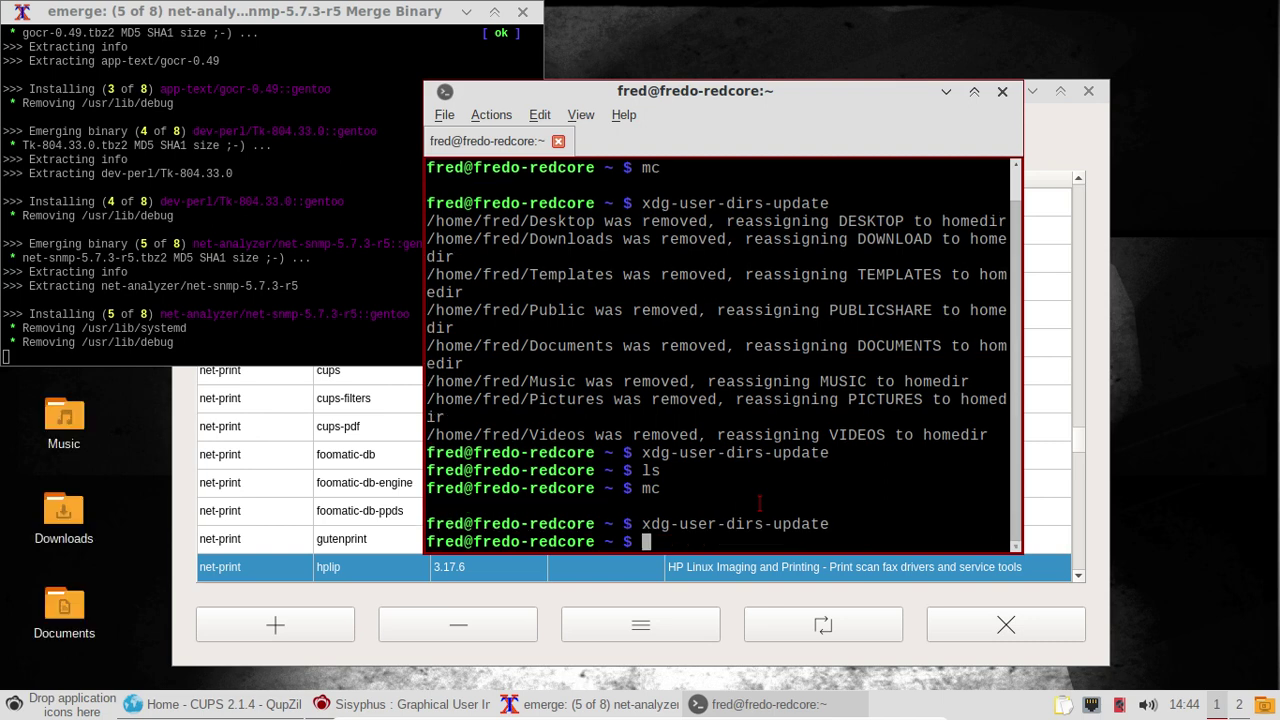
Run mc and check the home folder listing for the regenerated user directories.
{"action": "type", "text": "mc"}
{"action": "key", "text": "Return"}
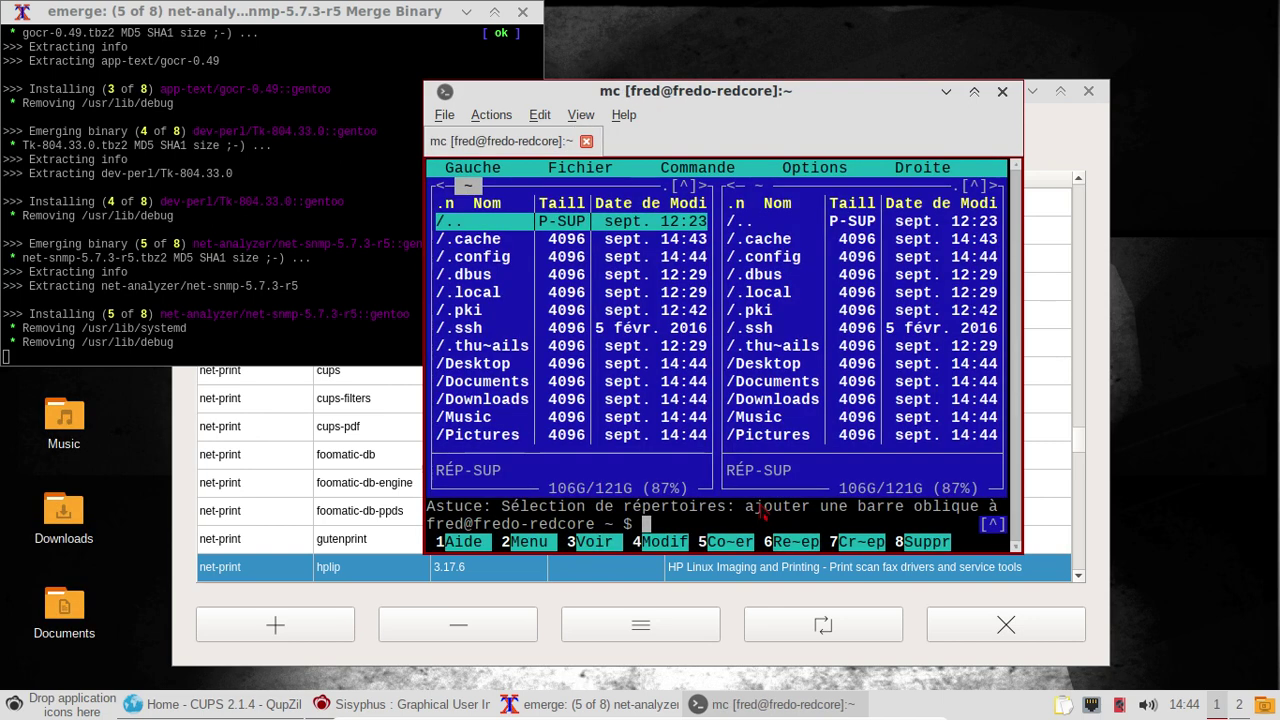
{"action": "key", "text": "Page_Down"}
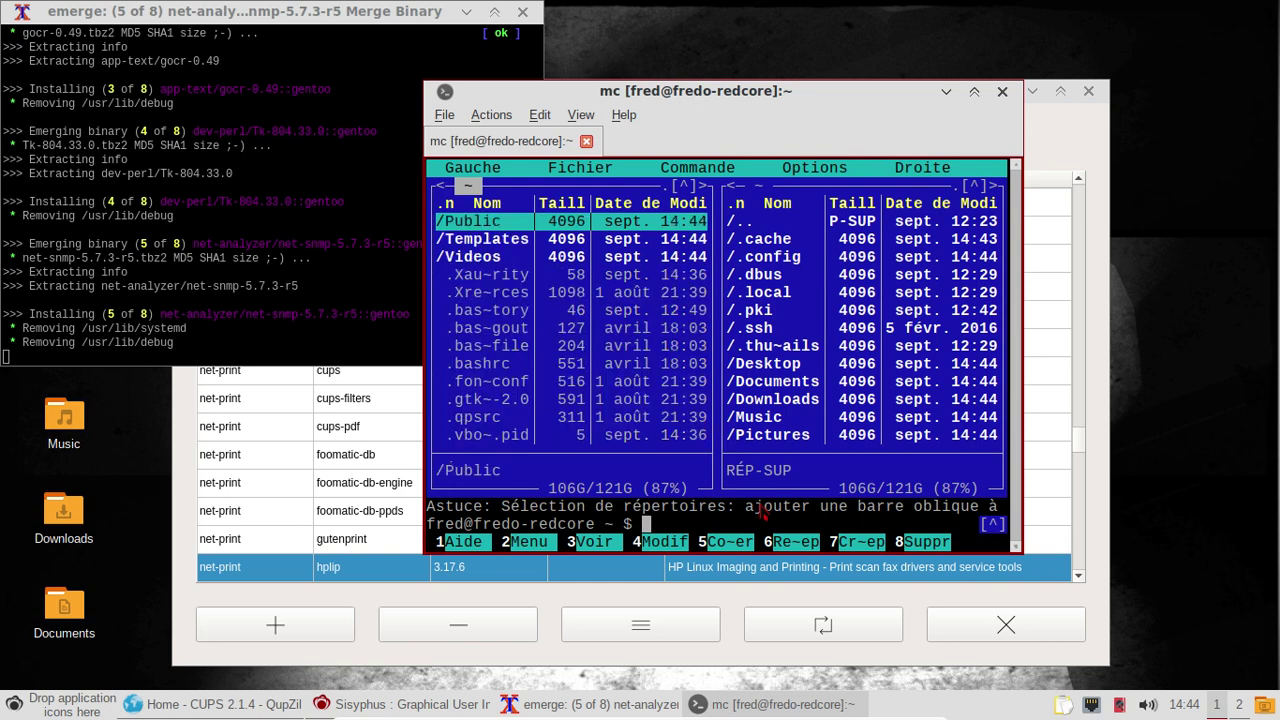
{"action": "key", "text": "Page_Up"}
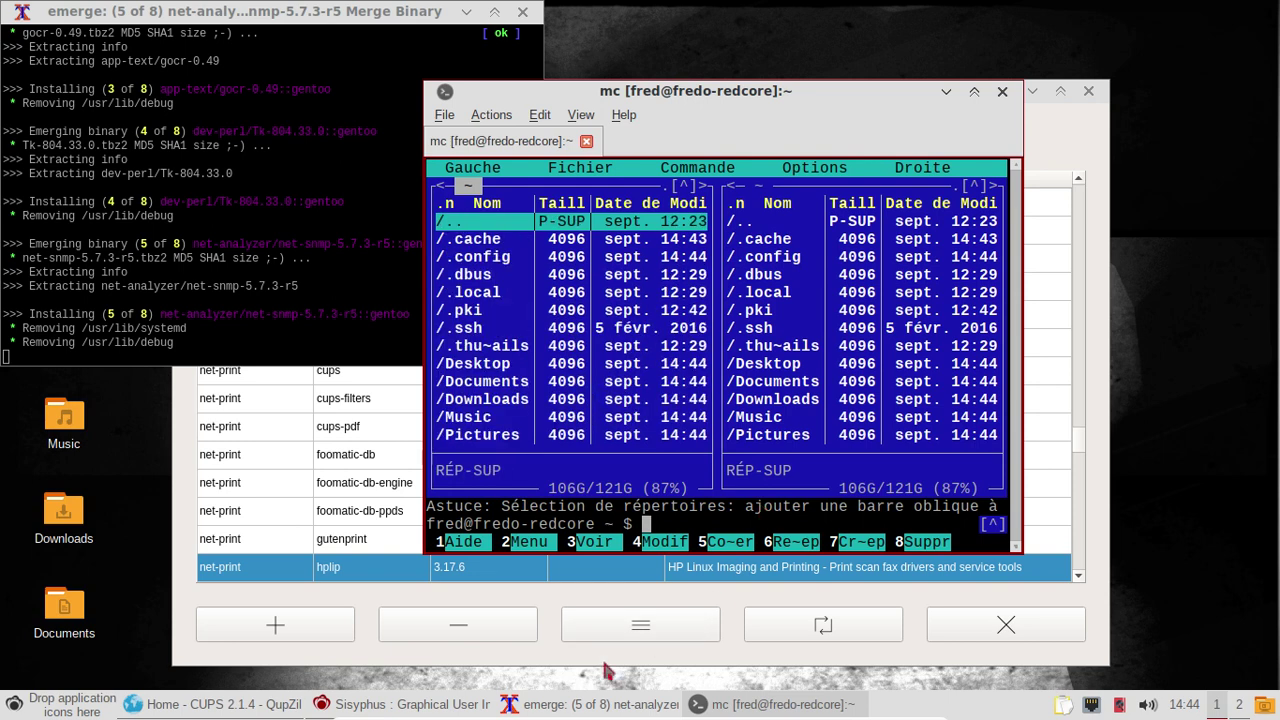
Minimize the emerge output window and move all eight folder icons on the desktop, Videos through Documents and Desktop, to the trash.
{"action": "left_click", "coordinate": [466, 12]}
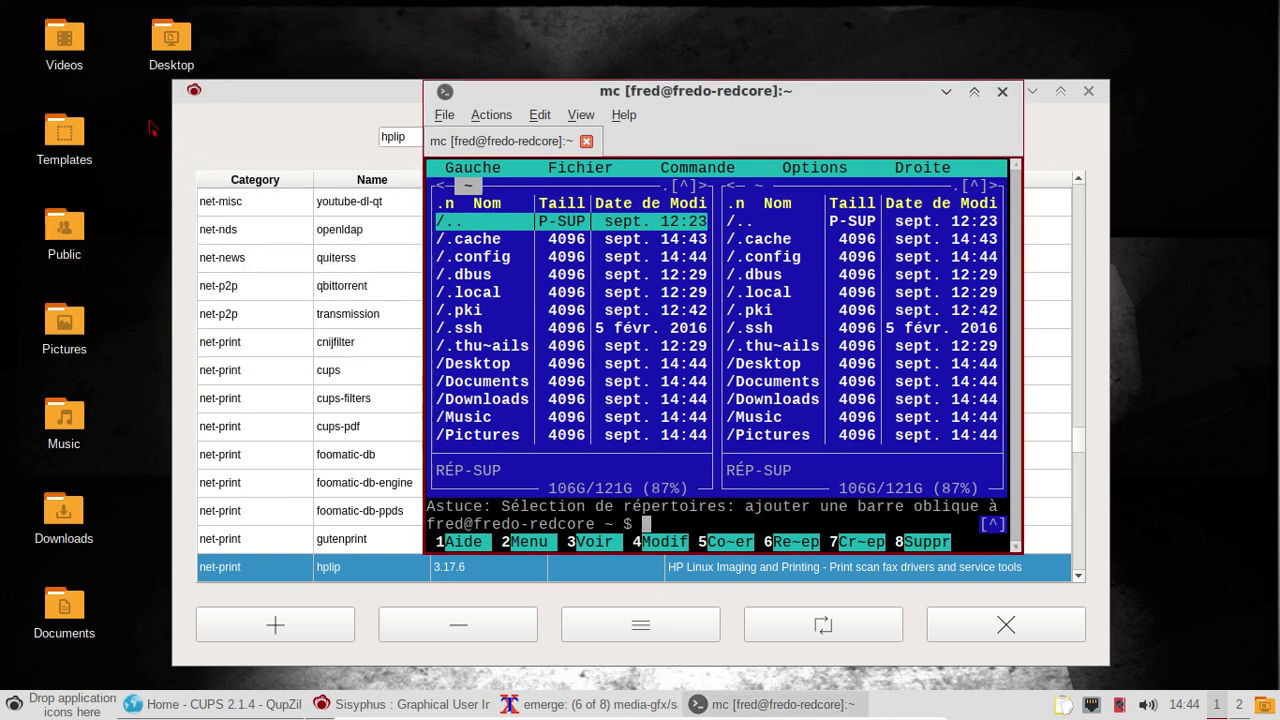
{"action": "left_click_drag", "start_coordinate": [212, 37], "coordinate": [78, 607]}
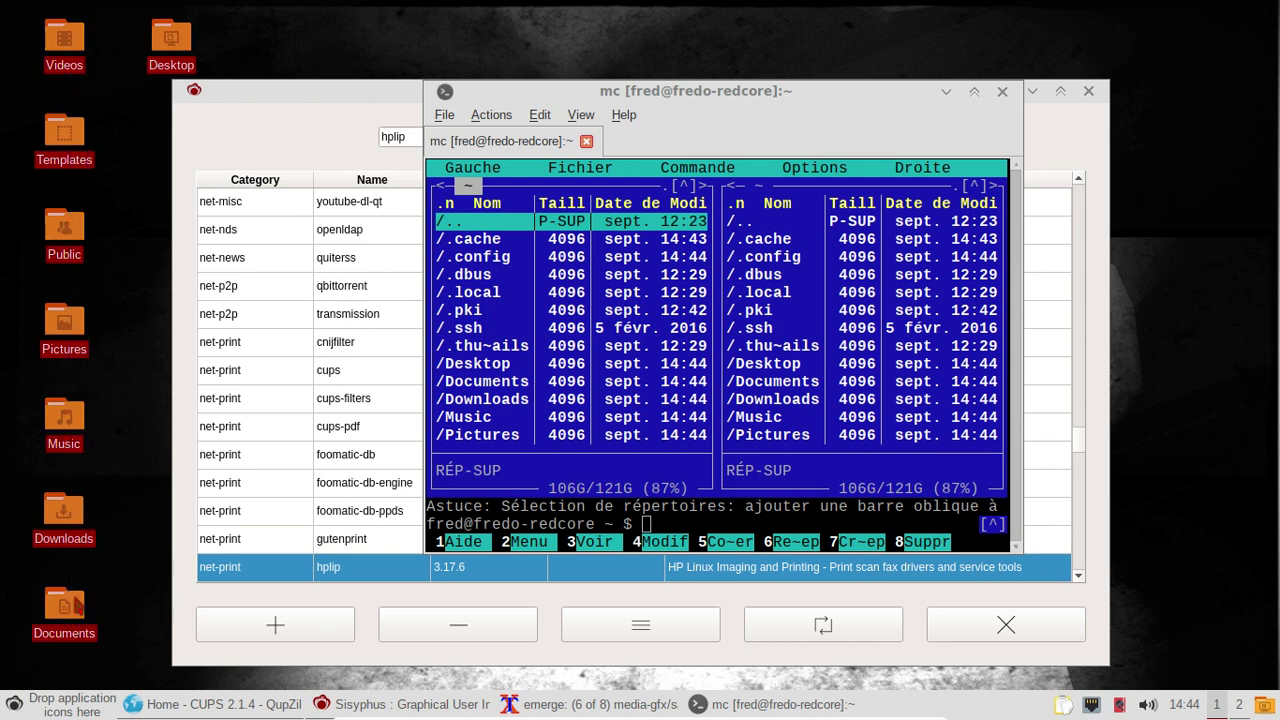
{"action": "key", "text": "Delete"}
{"action": "key", "text": "Escape"}
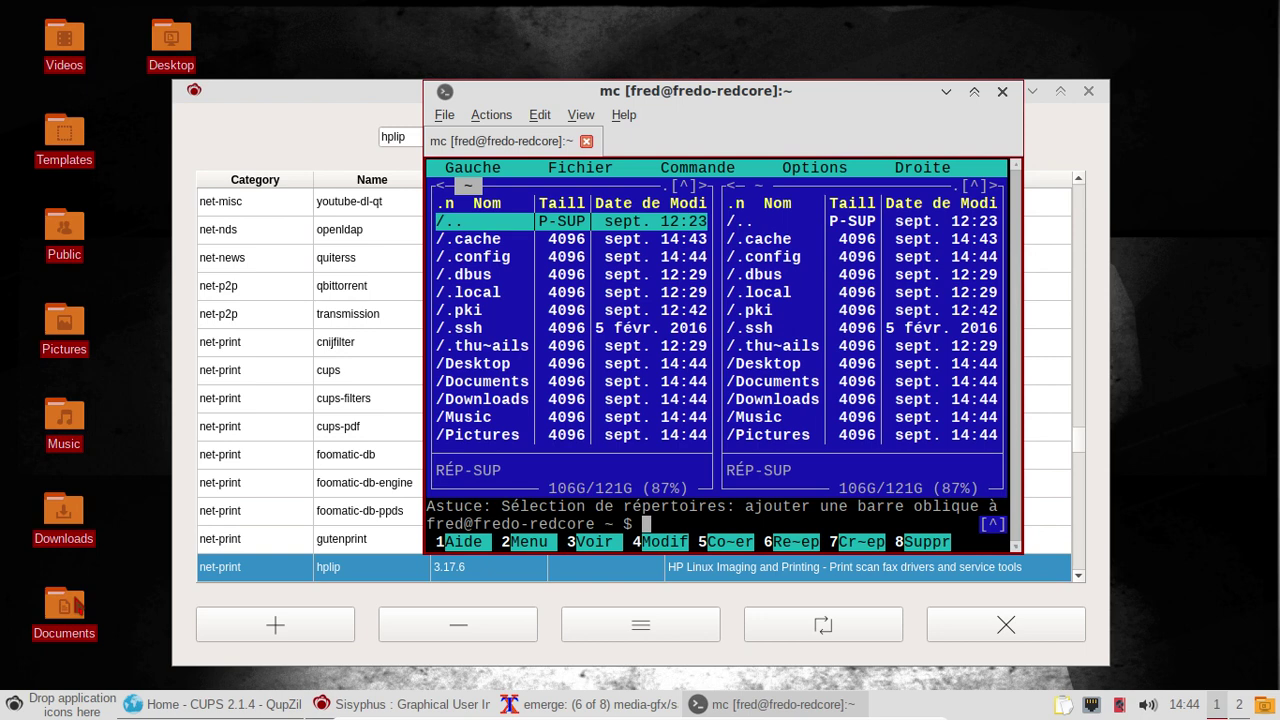
{"action": "right_click", "coordinate": [60, 622]}
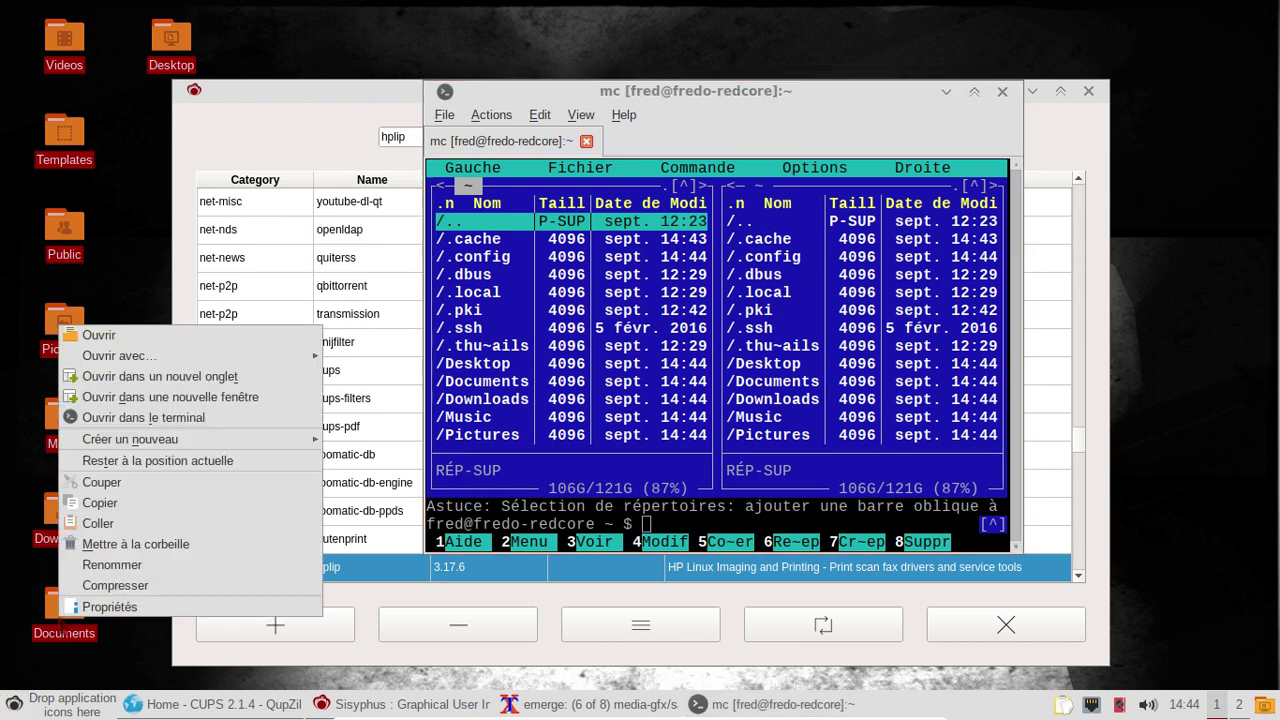
{"action": "left_click", "coordinate": [135, 544]}
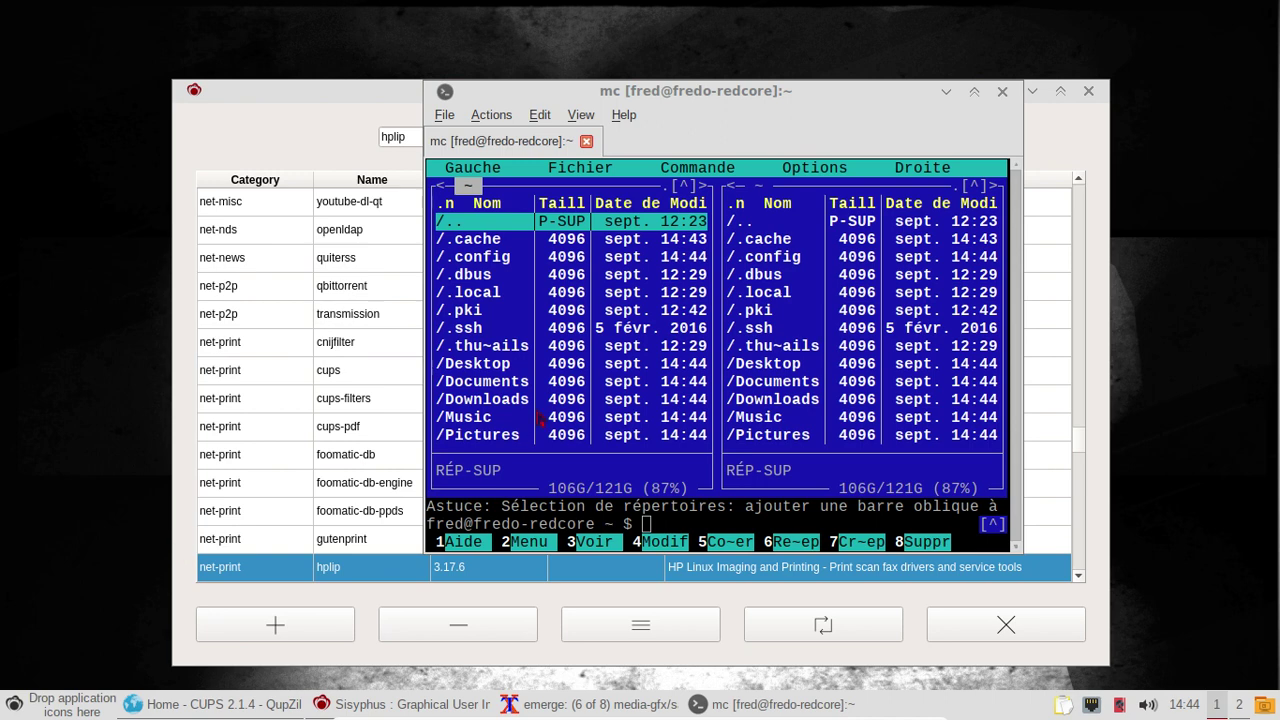
Look into the .local folder and its share subfolder in Midnight Commander, and return to the home folder.
{"action": "left_click", "coordinate": [722, 95]}
{"action": "key", "text": "Down"}
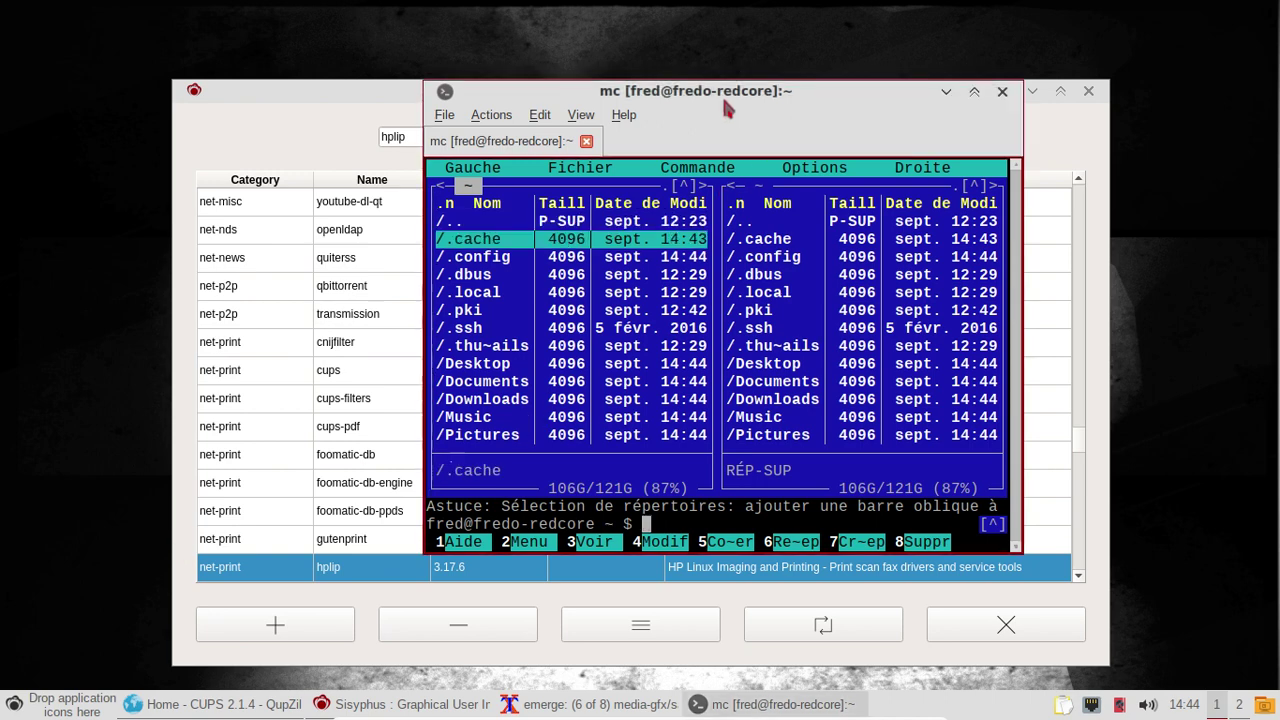
{"action": "key", "text": "Down"}
{"action": "key", "text": "Down"}
{"action": "key", "text": "Down"}
{"action": "key", "text": "Down"}
{"action": "key", "text": "Down"}
{"action": "key", "text": "Down"}
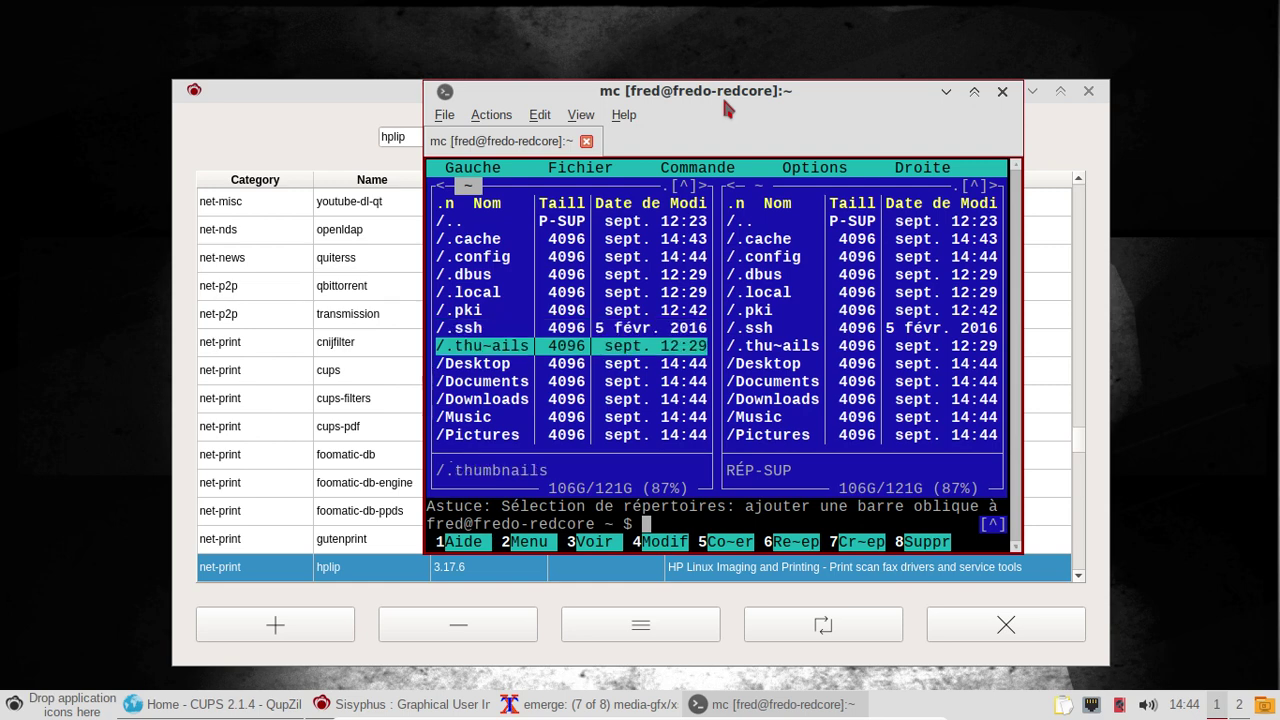
{"action": "key", "text": "Up"}
{"action": "key", "text": "Up"}
{"action": "key", "text": "Up"}
{"action": "key", "text": "Return"}
{"action": "key", "text": "Down"}
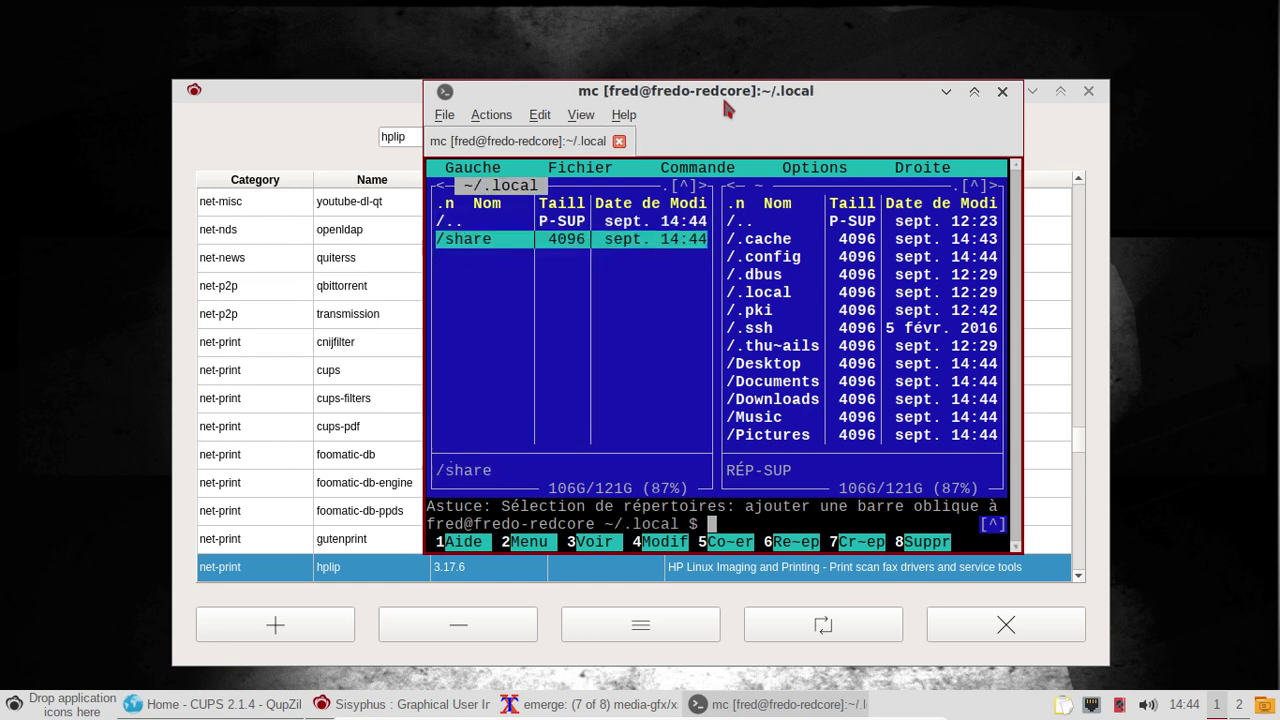
{"action": "key", "text": "Return"}
{"action": "key", "text": "Return"}
{"action": "key", "text": "Up"}
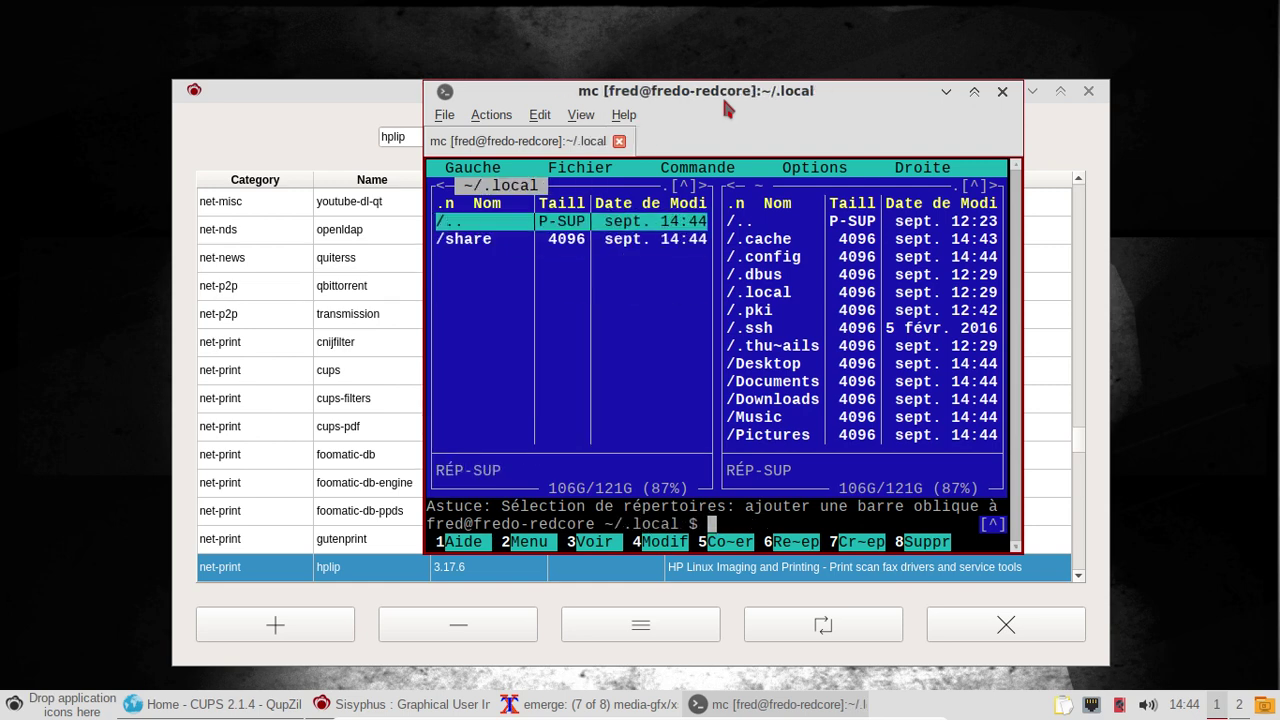
{"action": "key", "text": "Return"}
Open user-dirs.dirs from the .config folder in the editor to examine its XDG directory assignments.
{"action": "key", "text": "Up"}
{"action": "key", "text": "Up"}
{"action": "key", "text": "Return"}
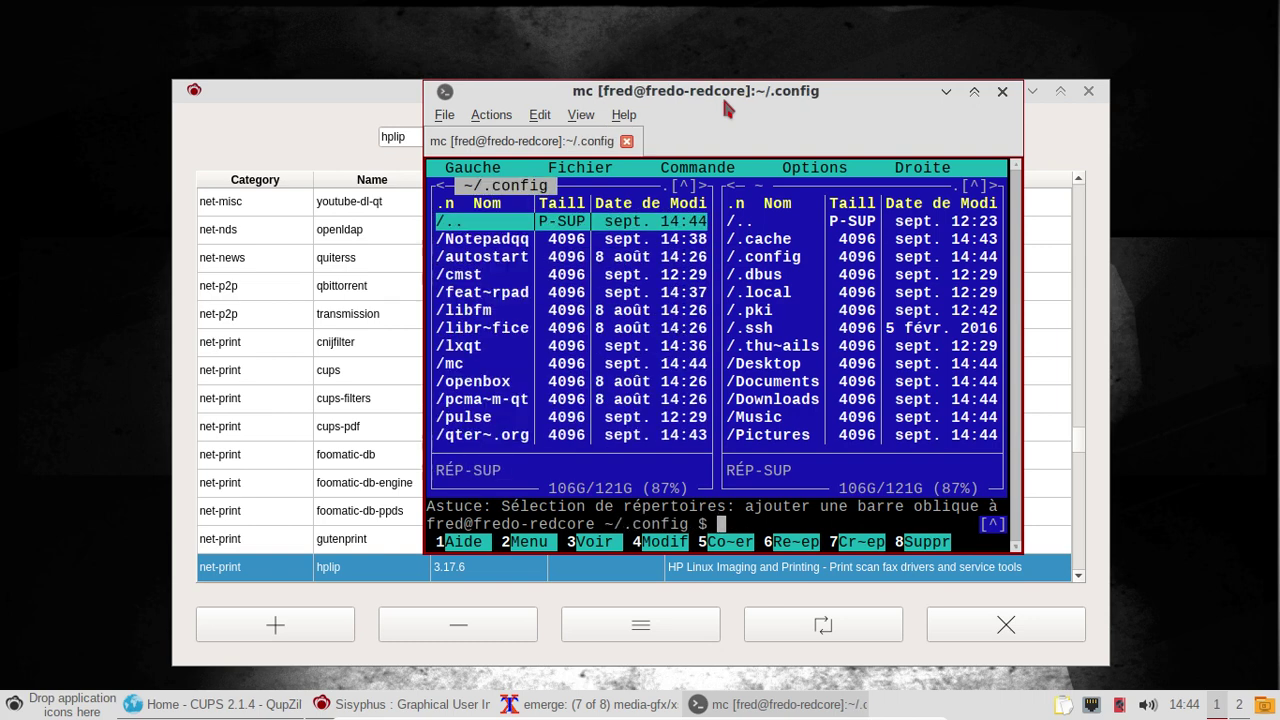
{"action": "key", "text": "Down"}
{"action": "key", "text": "Down"}
{"action": "key", "text": "Down"}
{"action": "key", "text": "Down"}
{"action": "key", "text": "Down"}
{"action": "key", "text": "Down"}
{"action": "key", "text": "Down"}
{"action": "key", "text": "Down"}
{"action": "key", "text": "Down"}
{"action": "key", "text": "Down"}
{"action": "key", "text": "Down"}
{"action": "key", "text": "Down"}
{"action": "key", "text": "Down"}
{"action": "key", "text": "Down"}
{"action": "key", "text": "Down"}
{"action": "key", "text": "Down"}
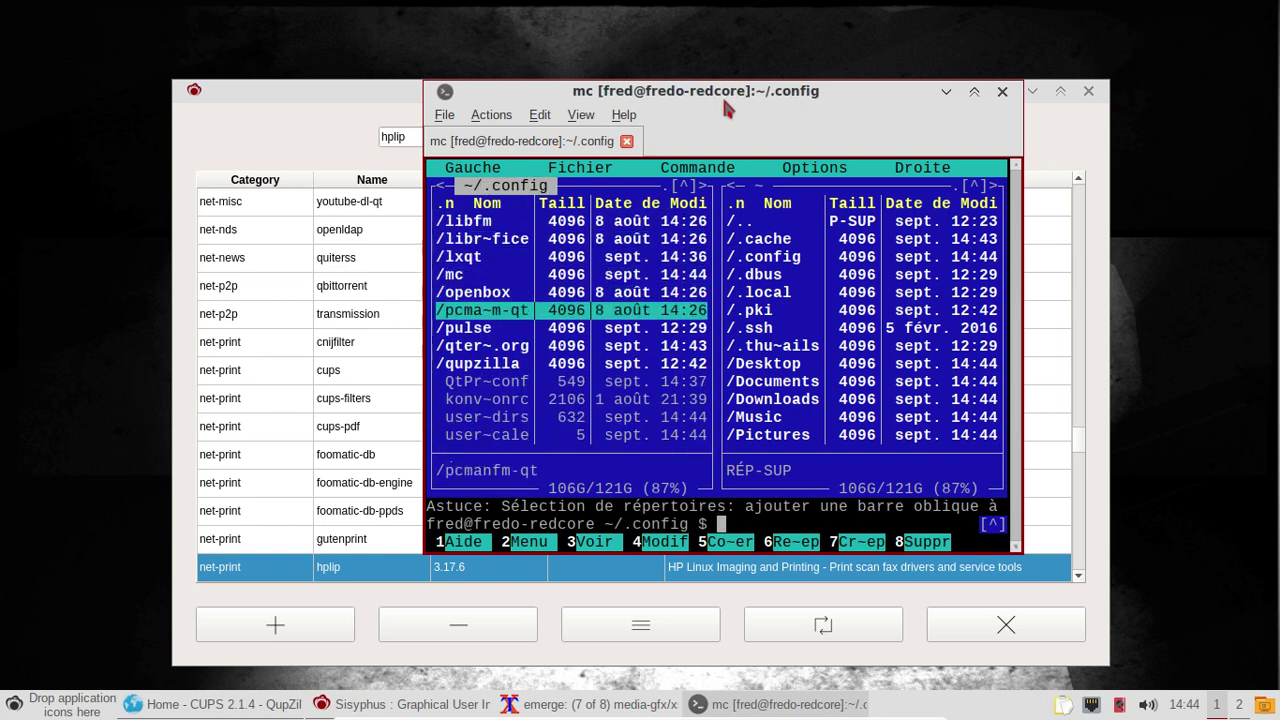
{"action": "key", "text": "F4"}
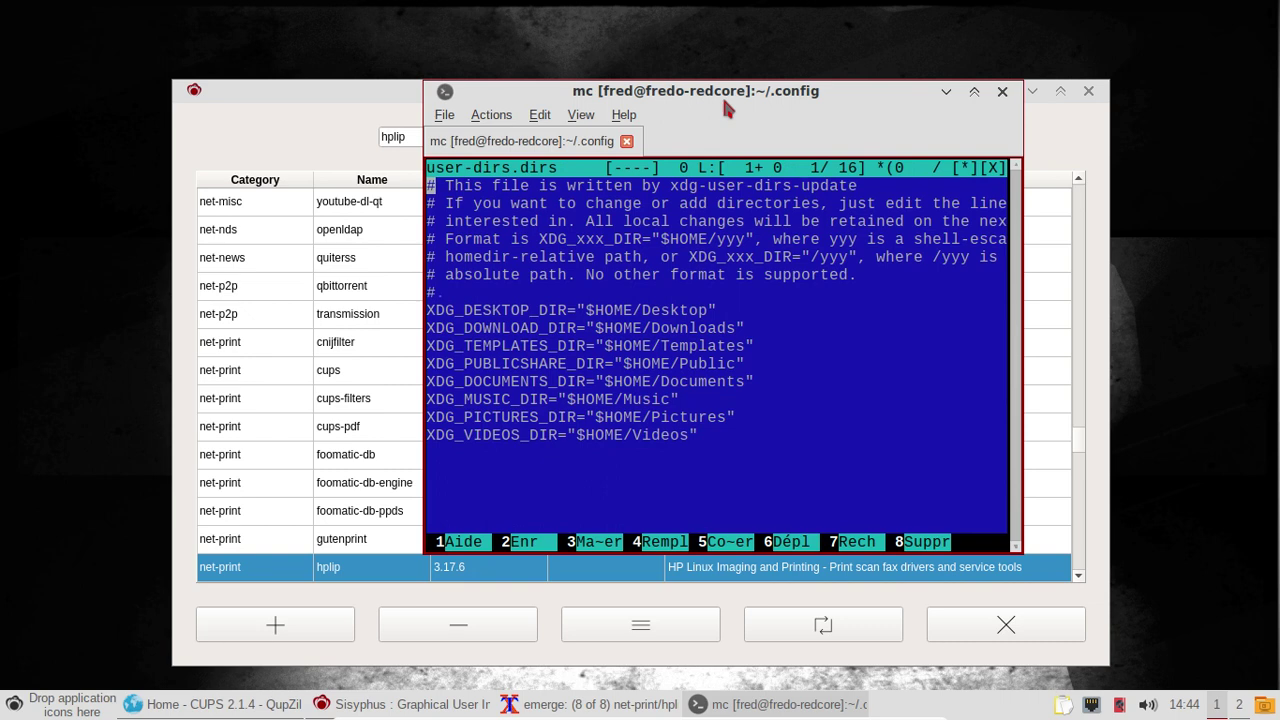
Take the virtual machine out of full screen, open a MATE terminal on the host desktop, and run mc.
{"action": "key", "text": "ctrl+f"}
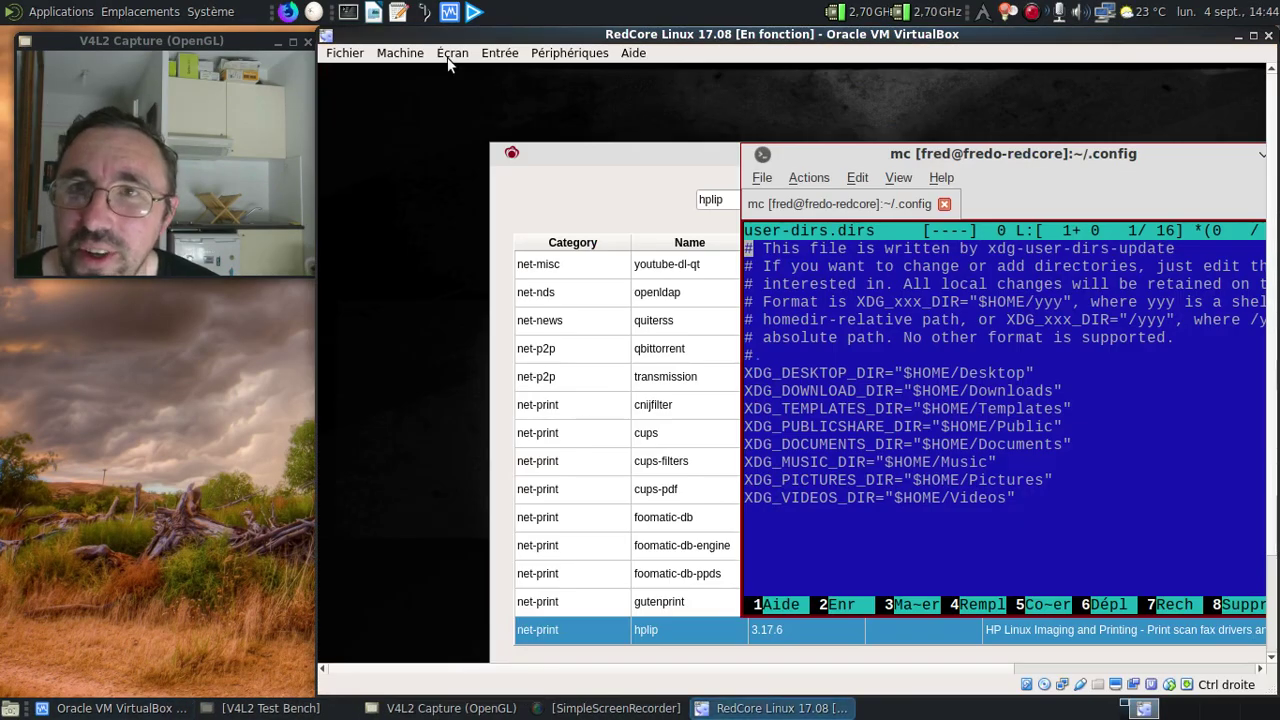
{"action": "left_click", "coordinate": [348, 12]}
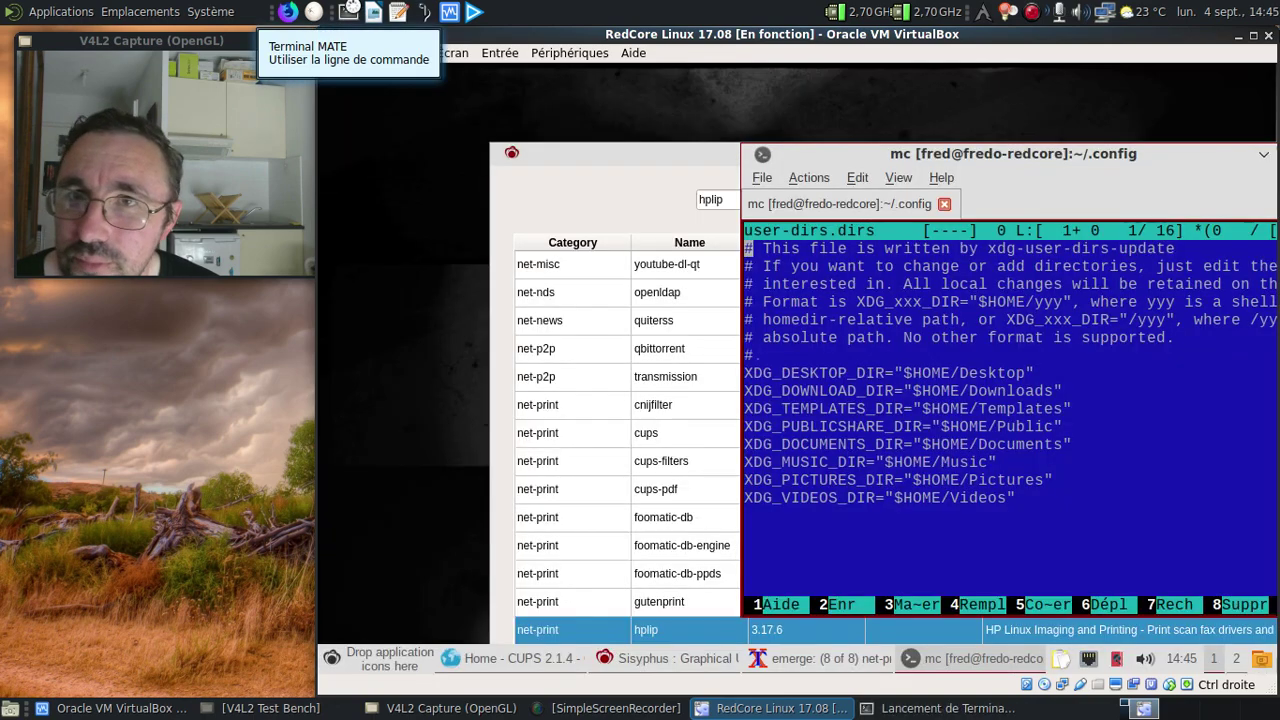
{"action": "type", "text": "mc"}
{"action": "key", "text": "Return"}
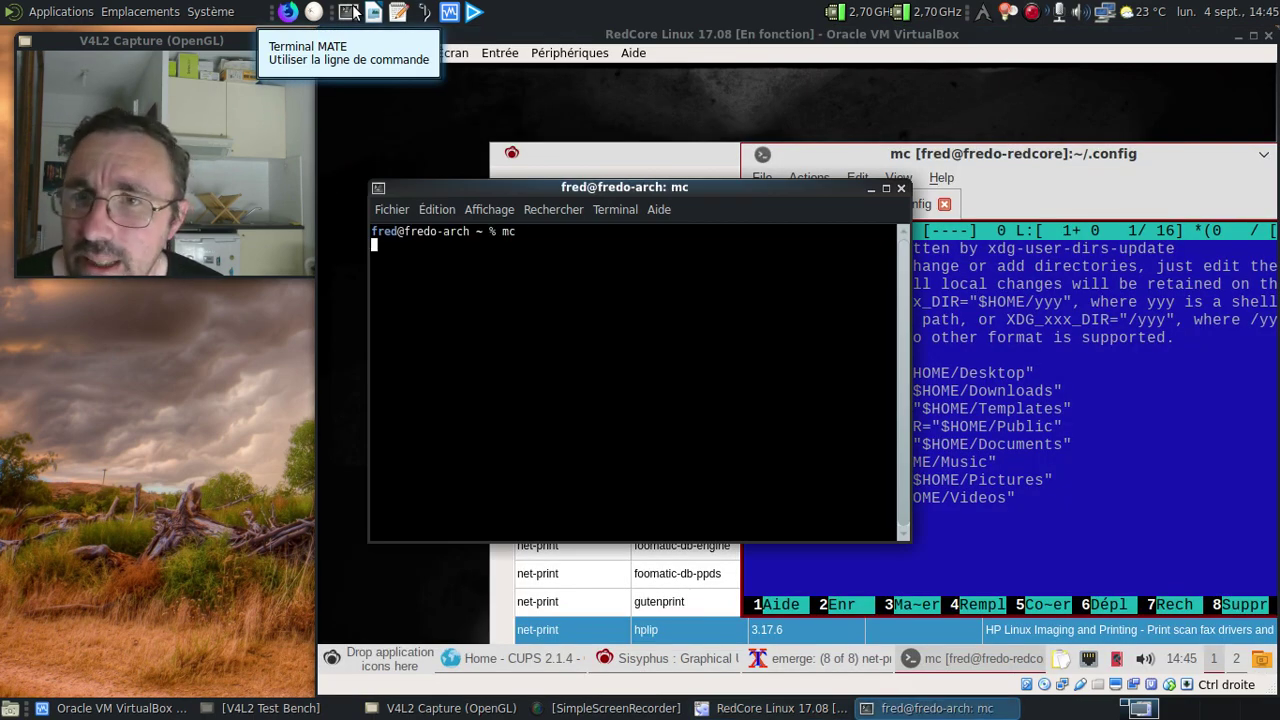
Find and open the .config folder in the host's Midnight Commander.
{"action": "key", "text": "Page_Down"}
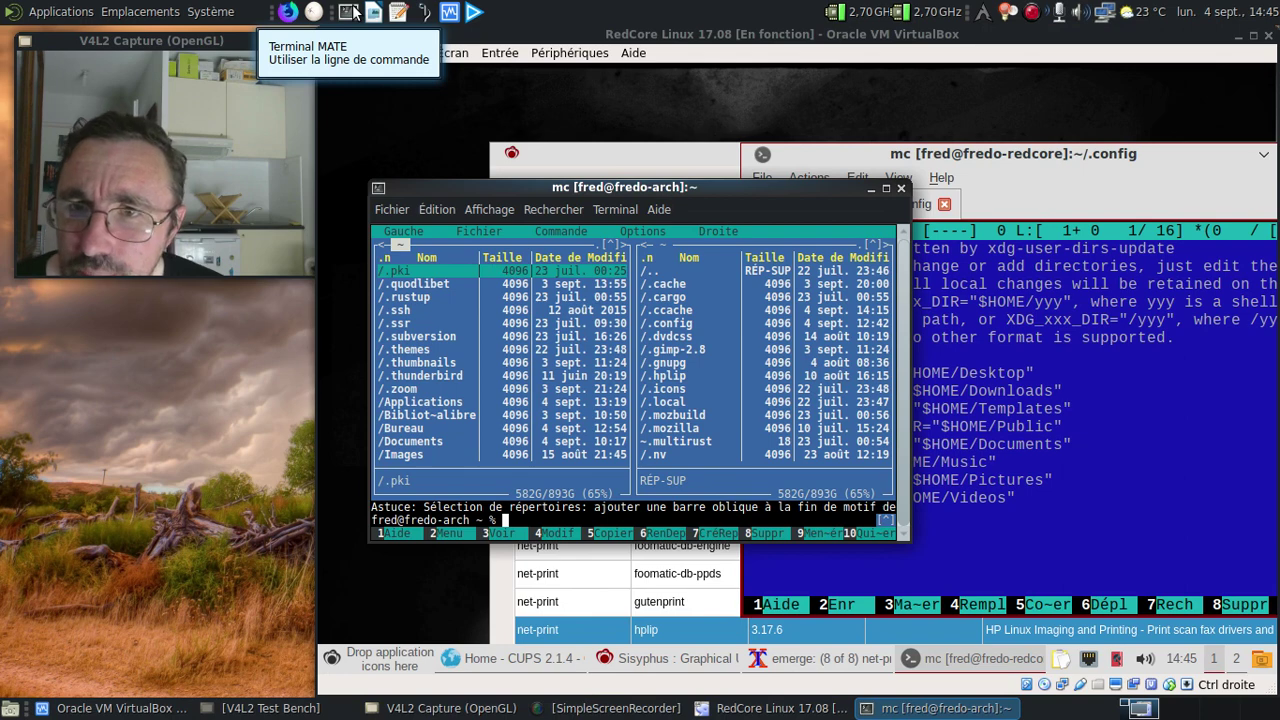
{"action": "key", "text": "Down"}
{"action": "key", "text": "Down"}
{"action": "key", "text": "Up"}
{"action": "key", "text": "Up"}
{"action": "key", "text": "Up"}
{"action": "key", "text": "Up"}
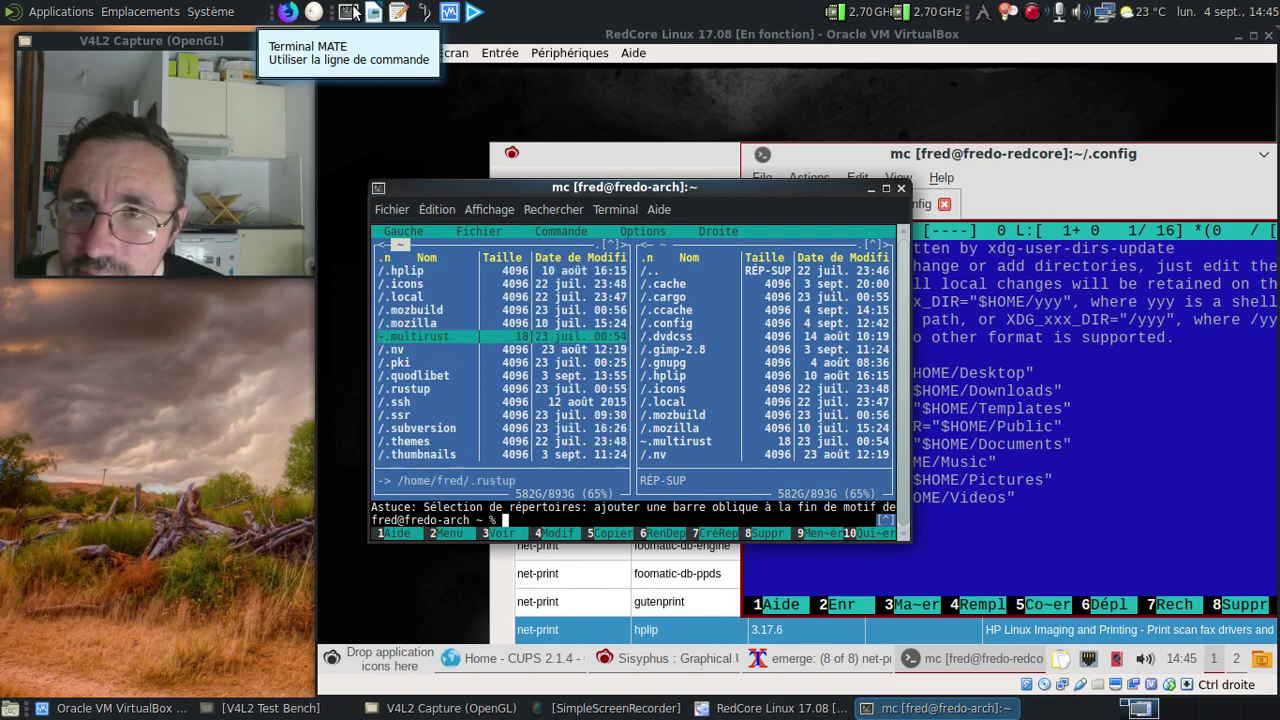
{"action": "key", "text": "Up"}
{"action": "key", "text": "Up"}
{"action": "key", "text": "Up"}
{"action": "key", "text": "Up"}
{"action": "key", "text": "Up"}
{"action": "key", "text": "Up"}
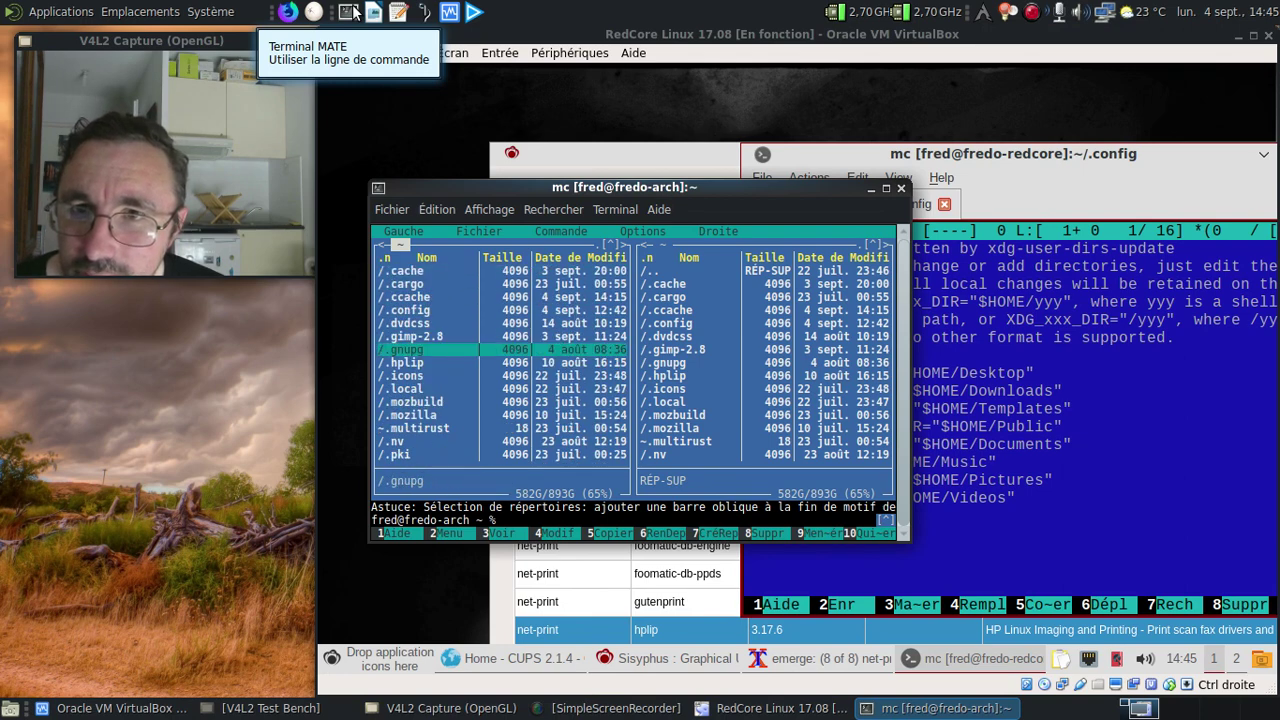
{"action": "key", "text": "Up"}
{"action": "key", "text": "Down"}
{"action": "key", "text": "Down"}
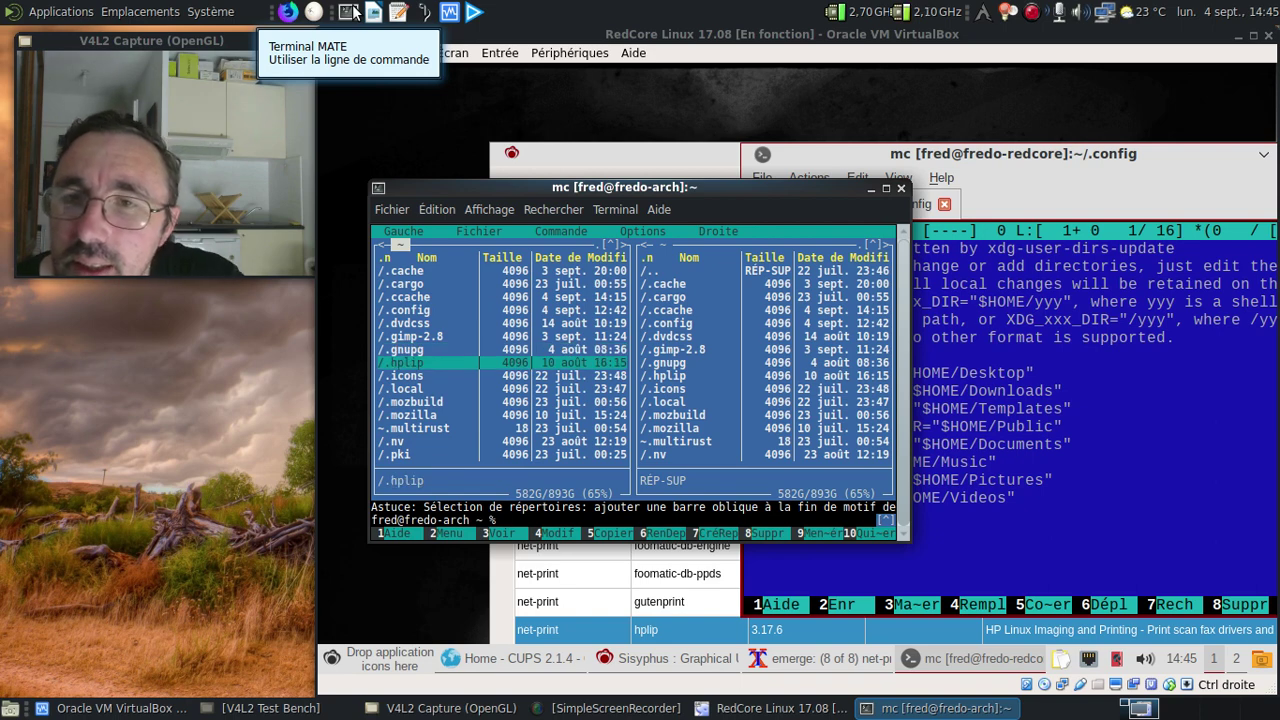
{"action": "key", "text": "Down"}
{"action": "key", "text": "Up"}
{"action": "key", "text": "Up"}
{"action": "key", "text": "Up"}
{"action": "key", "text": "Up"}
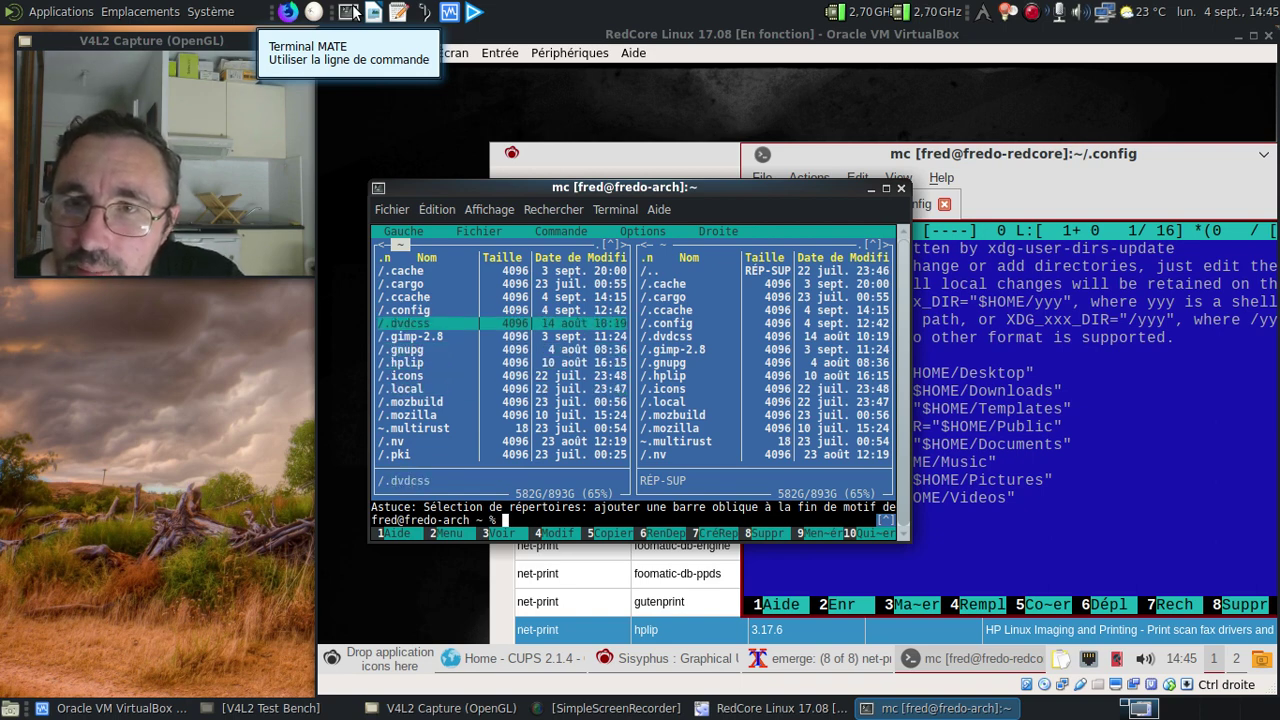
{"action": "key", "text": "Return"}
View the host's user-dirs.dirs file and move its window beside the virtual machine's copy to compare the XDG directory names.
{"action": "key", "text": "Page_Down"}
{"action": "key", "text": "Page_Down"}
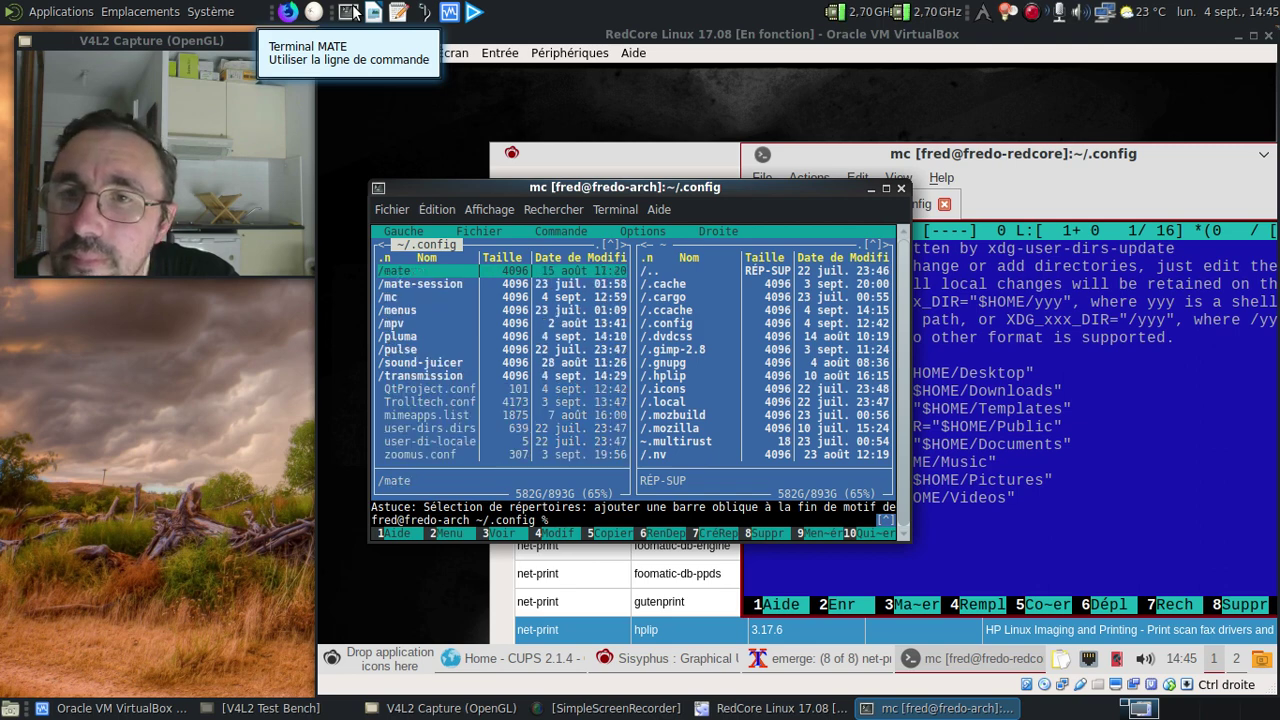
{"action": "key", "text": "Down"}
{"action": "key", "text": "Down"}
{"action": "key", "text": "Down"}
{"action": "key", "text": "Down"}
{"action": "key", "text": "Down"}
{"action": "key", "text": "Down"}
{"action": "key", "text": "Down"}
{"action": "key", "text": "Down"}
{"action": "key", "text": "Down"}
{"action": "key", "text": "Down"}
{"action": "key", "text": "Down"}
{"action": "key", "text": "Down"}
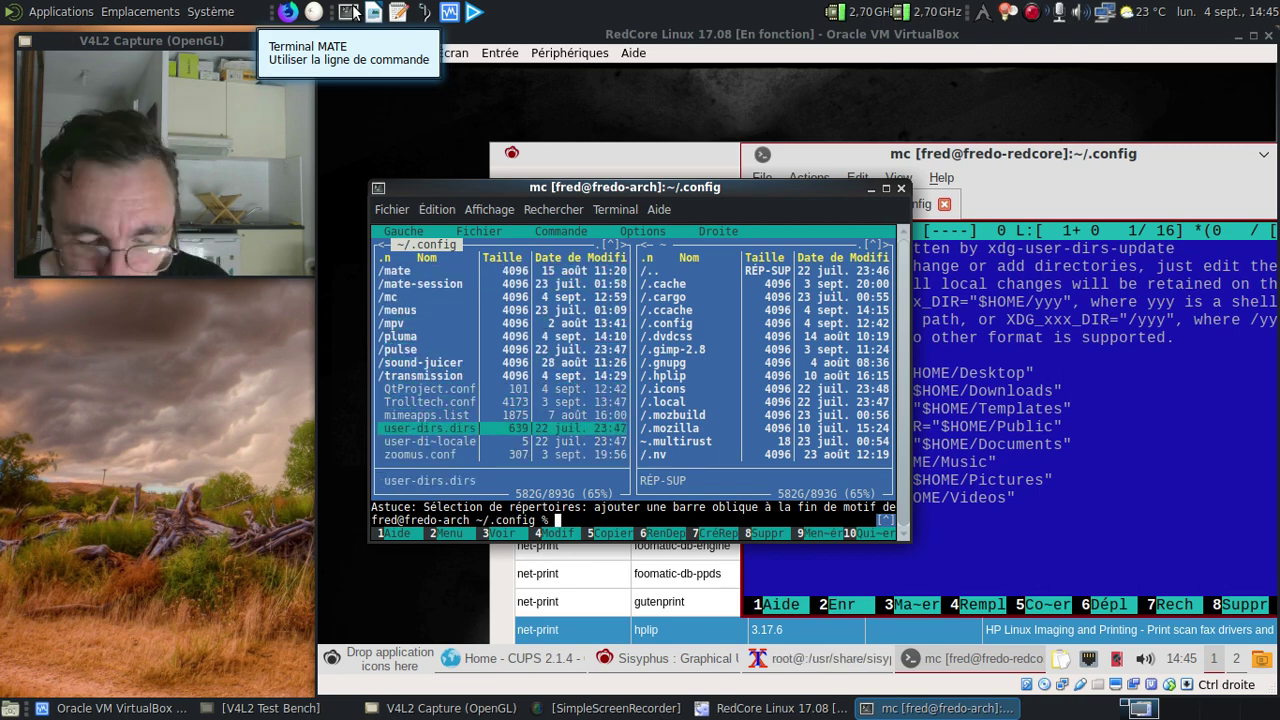
{"action": "key", "text": "F3"}
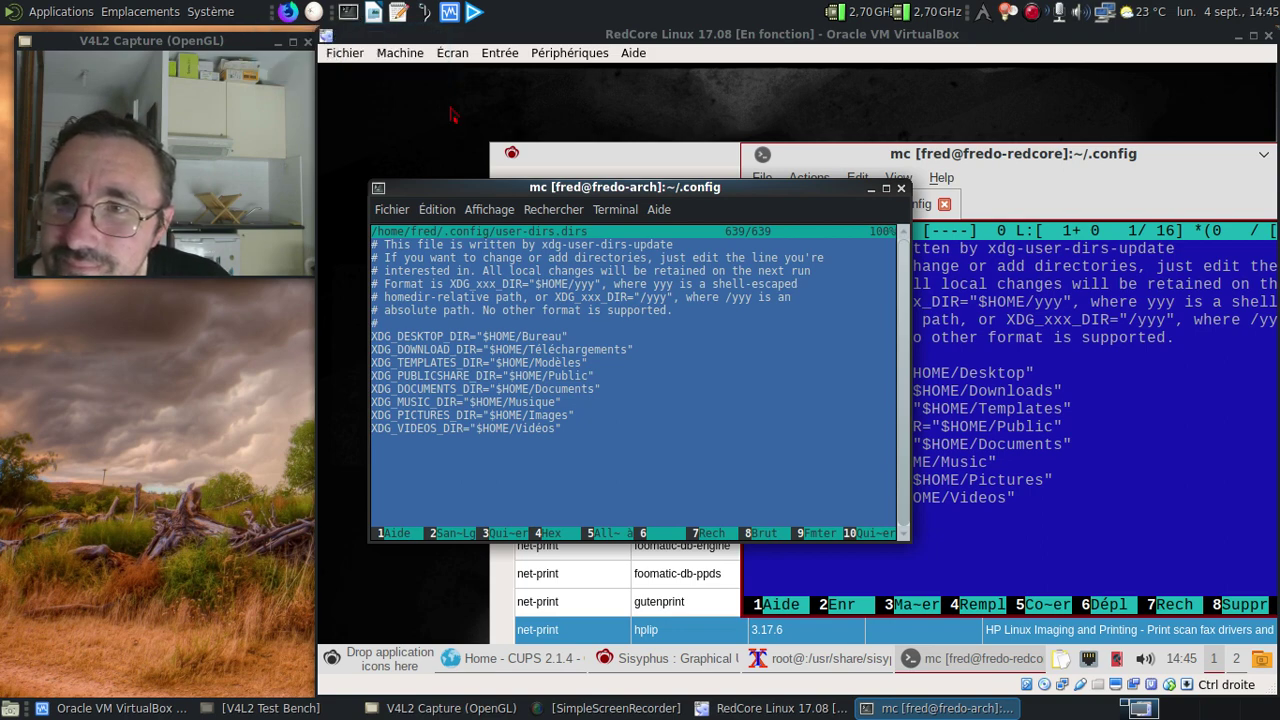
{"action": "left_click_drag", "start_coordinate": [510, 188], "coordinate": [257, 148]}
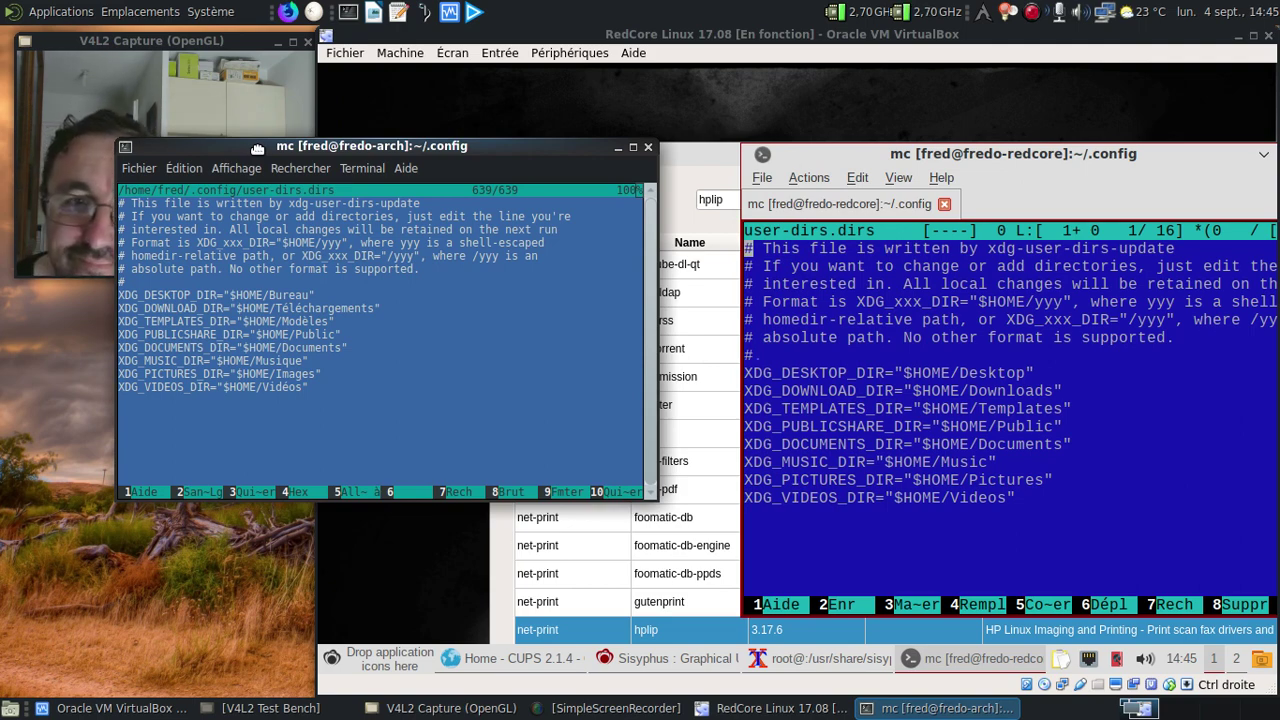
Close the host terminal, and return the virtual machine to full screen with its terminal window shifted away from the edge.
{"action": "left_click", "coordinate": [648, 146]}
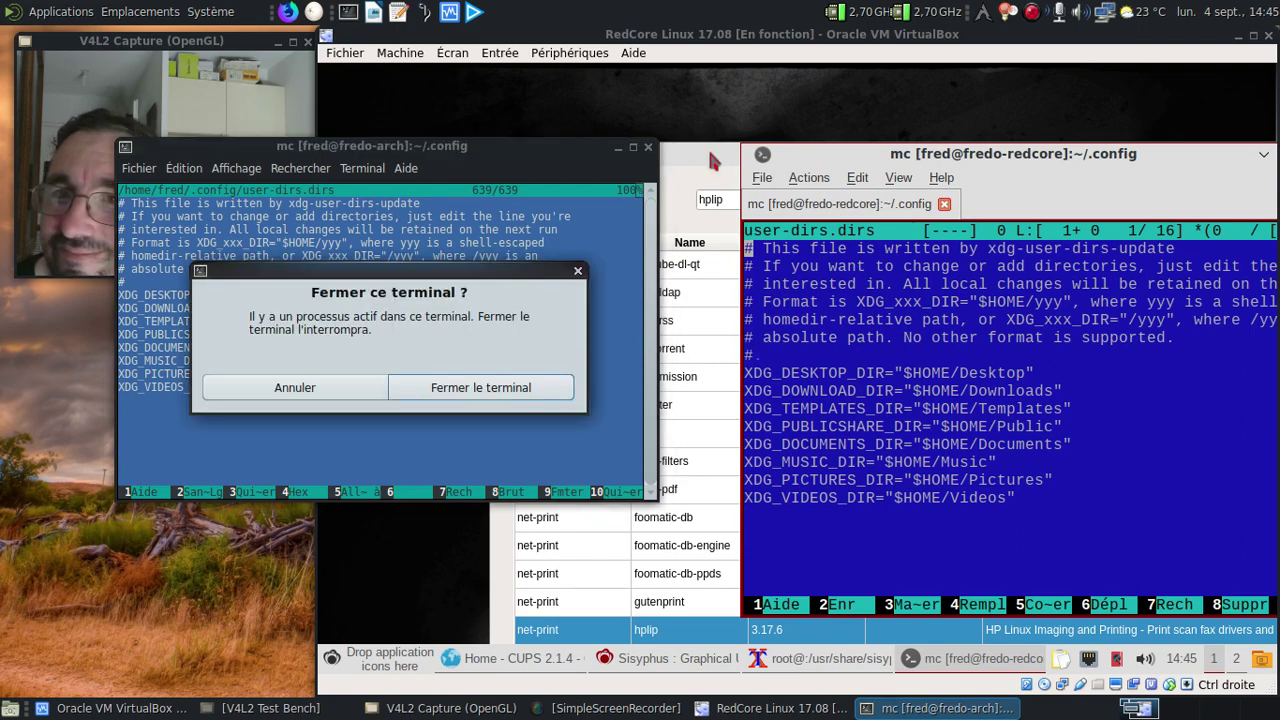
{"action": "left_click", "coordinate": [437, 384]}
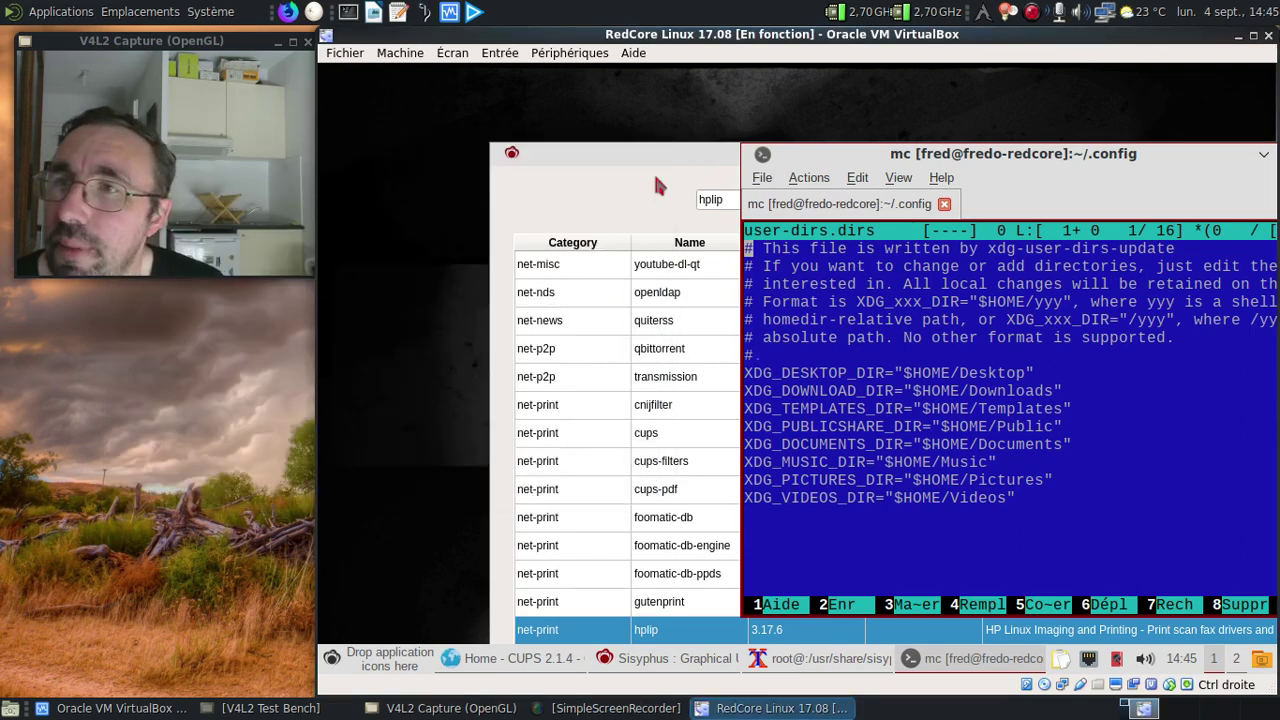
{"action": "left_click_drag", "start_coordinate": [842, 163], "coordinate": [500, 130]}
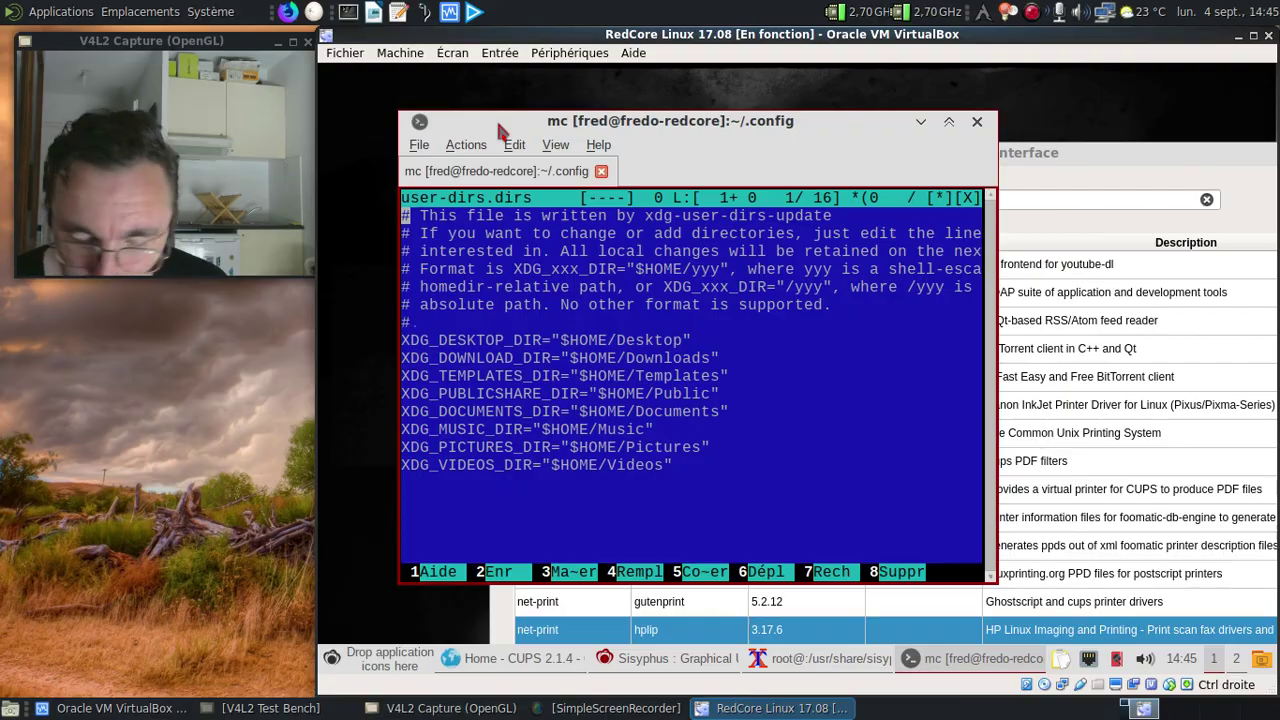
{"action": "key", "text": "Control_R+f"}
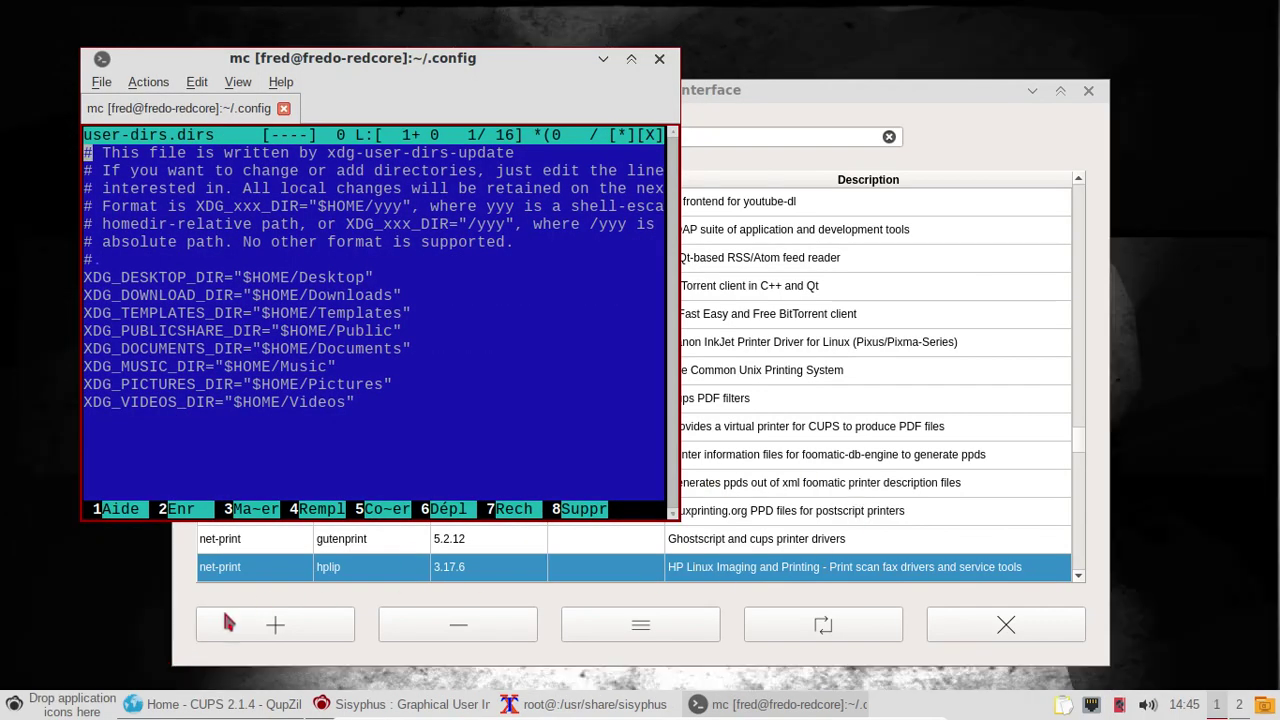
Open the PCManFM file manager on the home folder from the Accessories applications.
{"action": "left_click", "coordinate": [14, 704]}
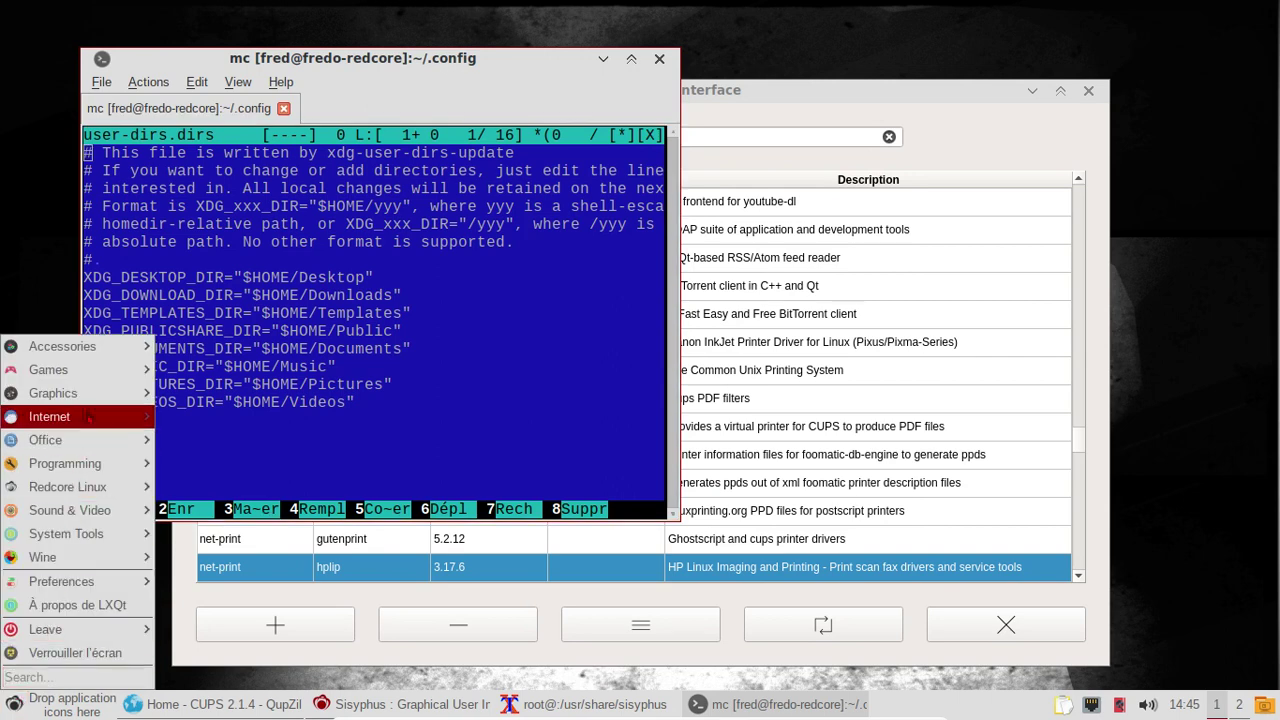
{"action": "mouse_move", "coordinate": [111, 539]}
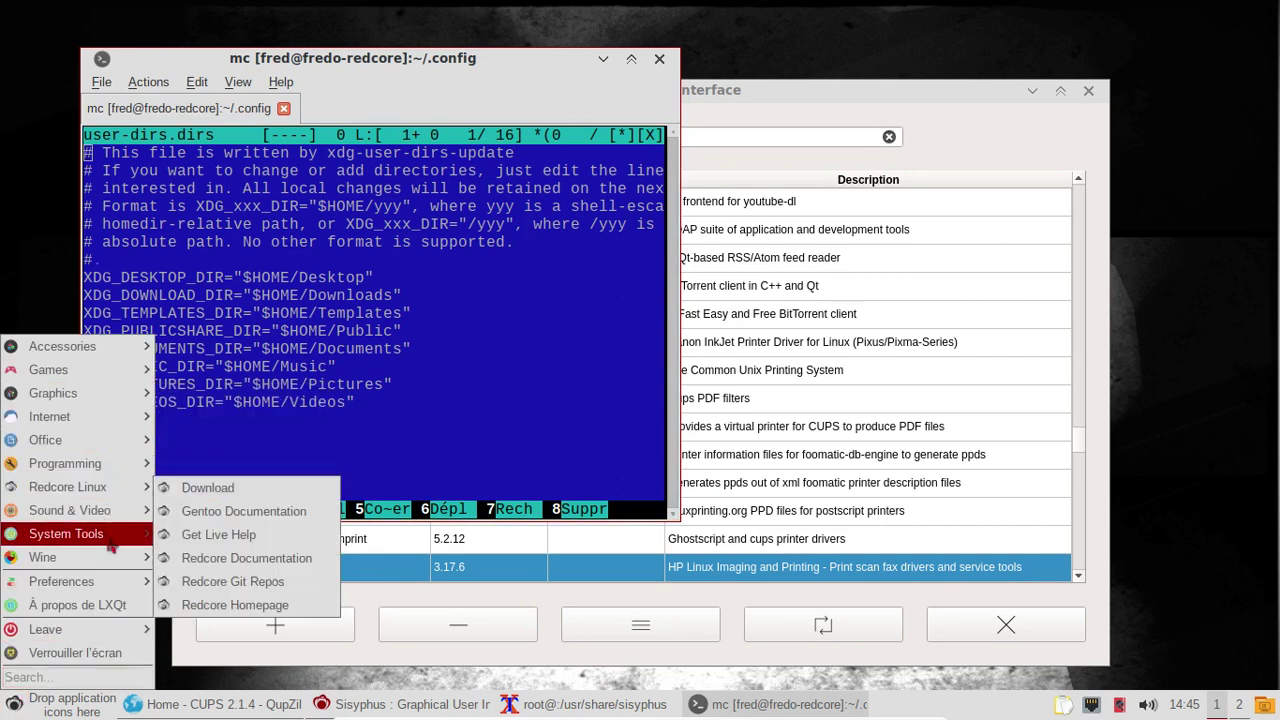
{"action": "mouse_move", "coordinate": [100, 348]}
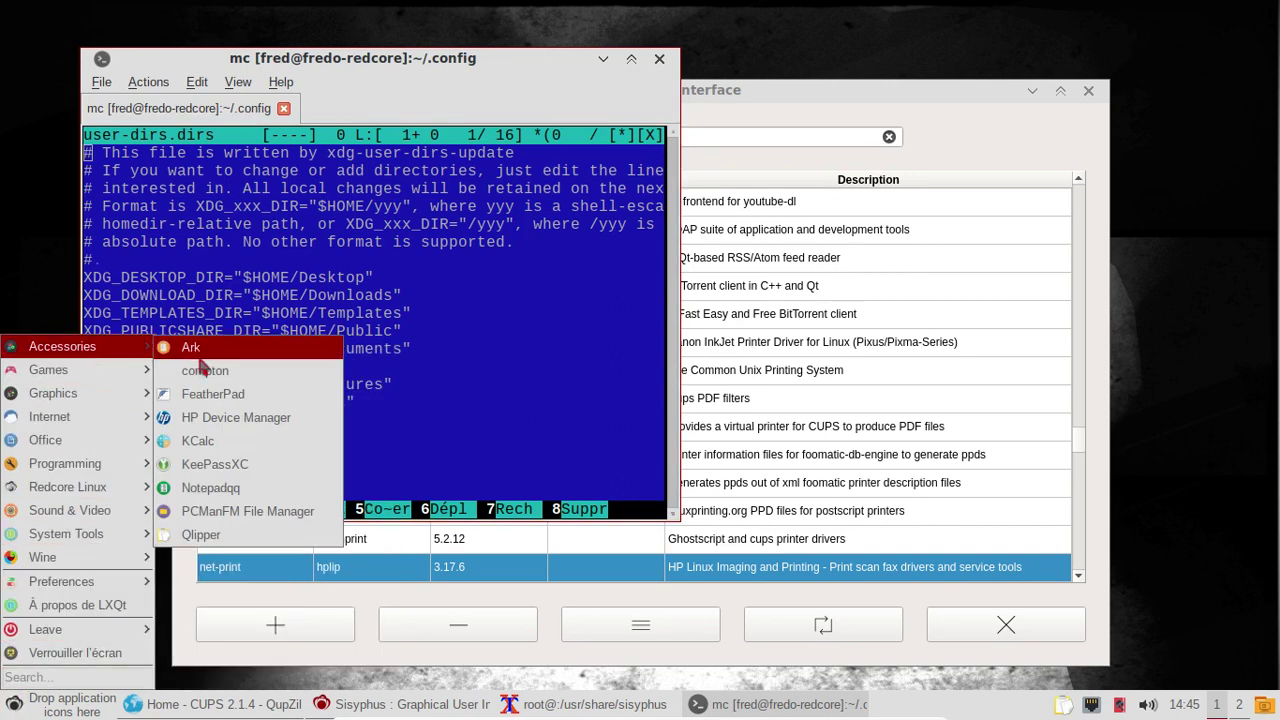
{"action": "left_click", "coordinate": [215, 512]}
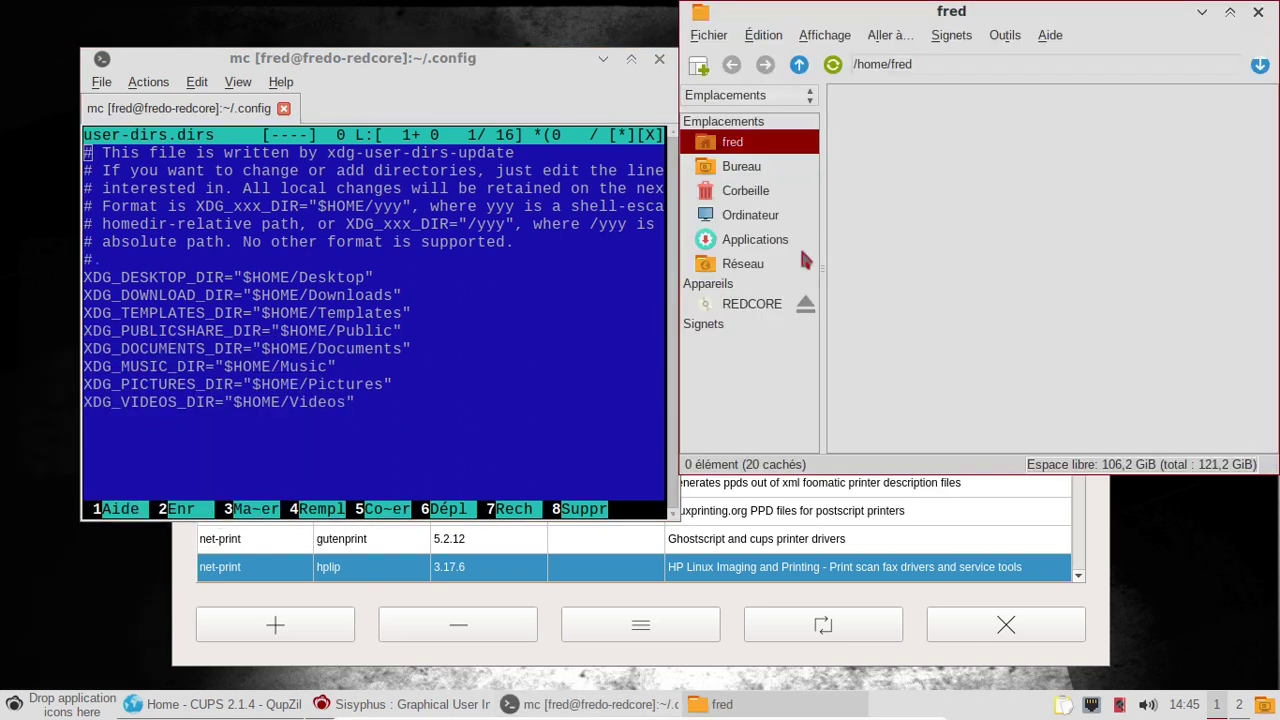
Examine the advanced and general settings in the desktop preferences, and leave them without applying anything.
{"action": "right_click", "coordinate": [883, 146]}
{"action": "right_click", "coordinate": [405, 30]}
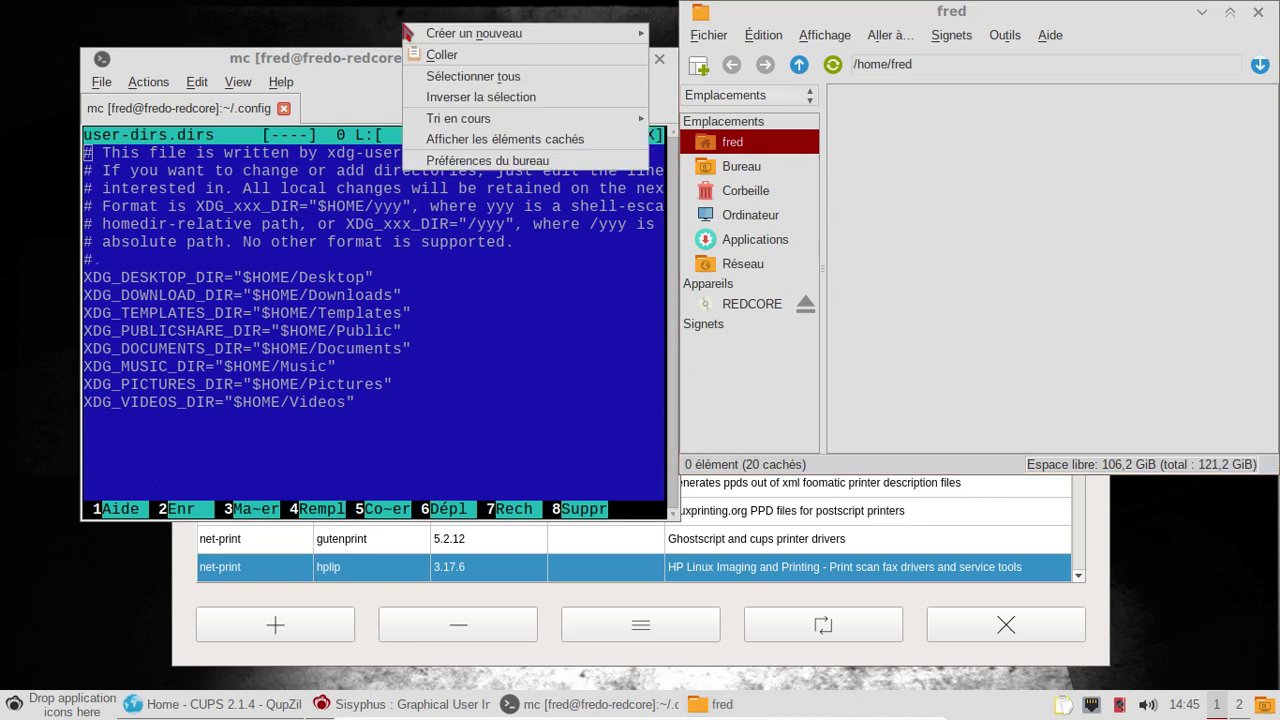
{"action": "left_click", "coordinate": [471, 162]}
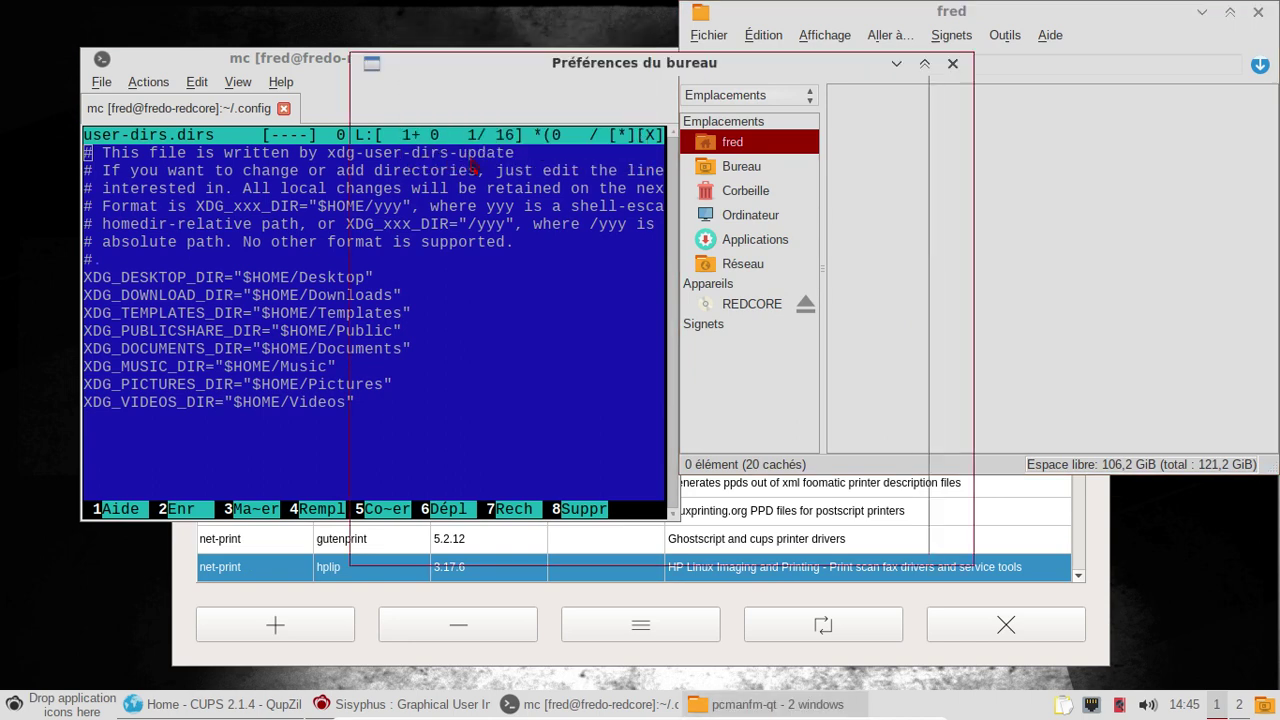
{"action": "left_click", "coordinate": [443, 100]}
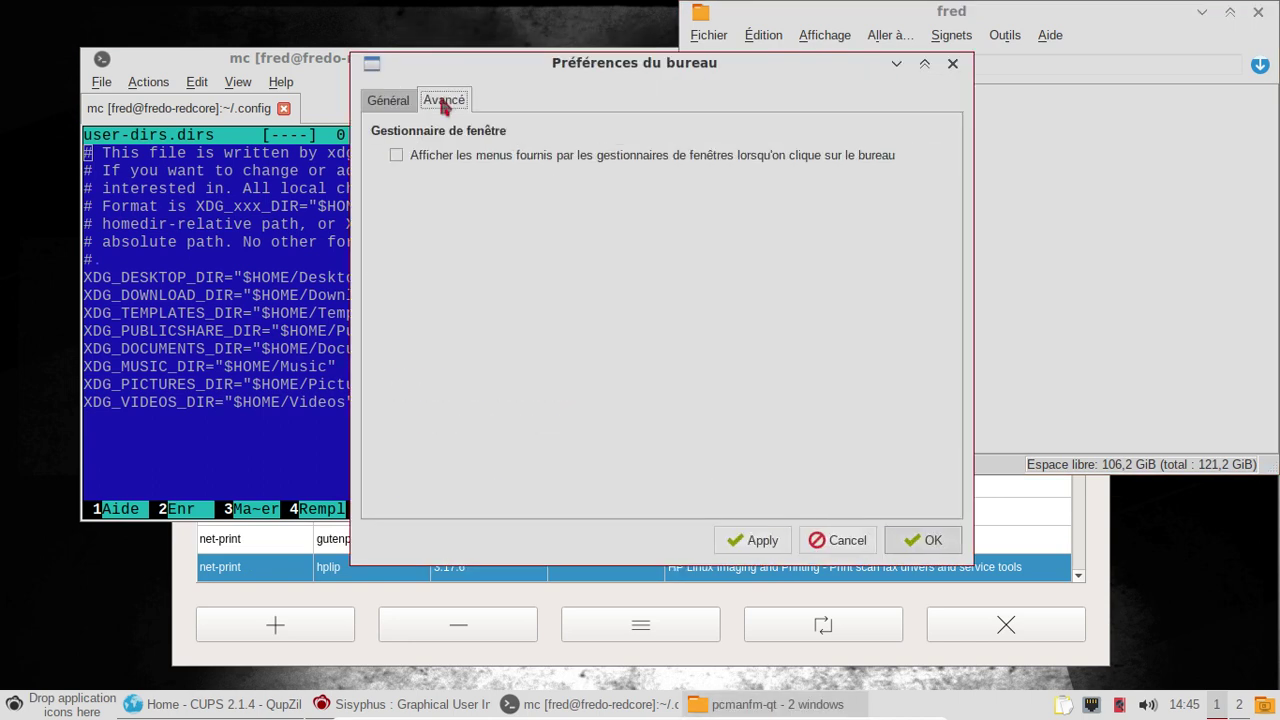
{"action": "left_click", "coordinate": [389, 101]}
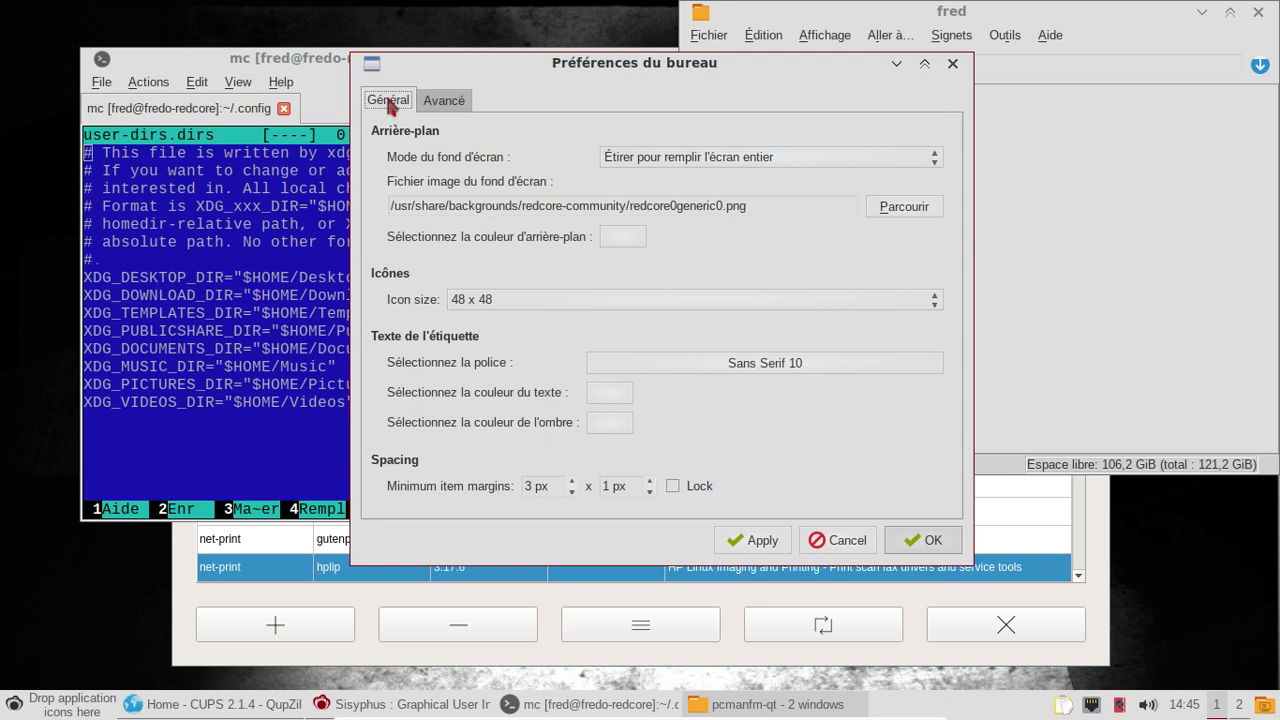
{"action": "left_click", "coordinate": [843, 540]}
Exit the user-dirs.dirs editor and view the content of user-dirs.locale in the virtual machine's .config folder.
{"action": "left_click", "coordinate": [511, 318]}
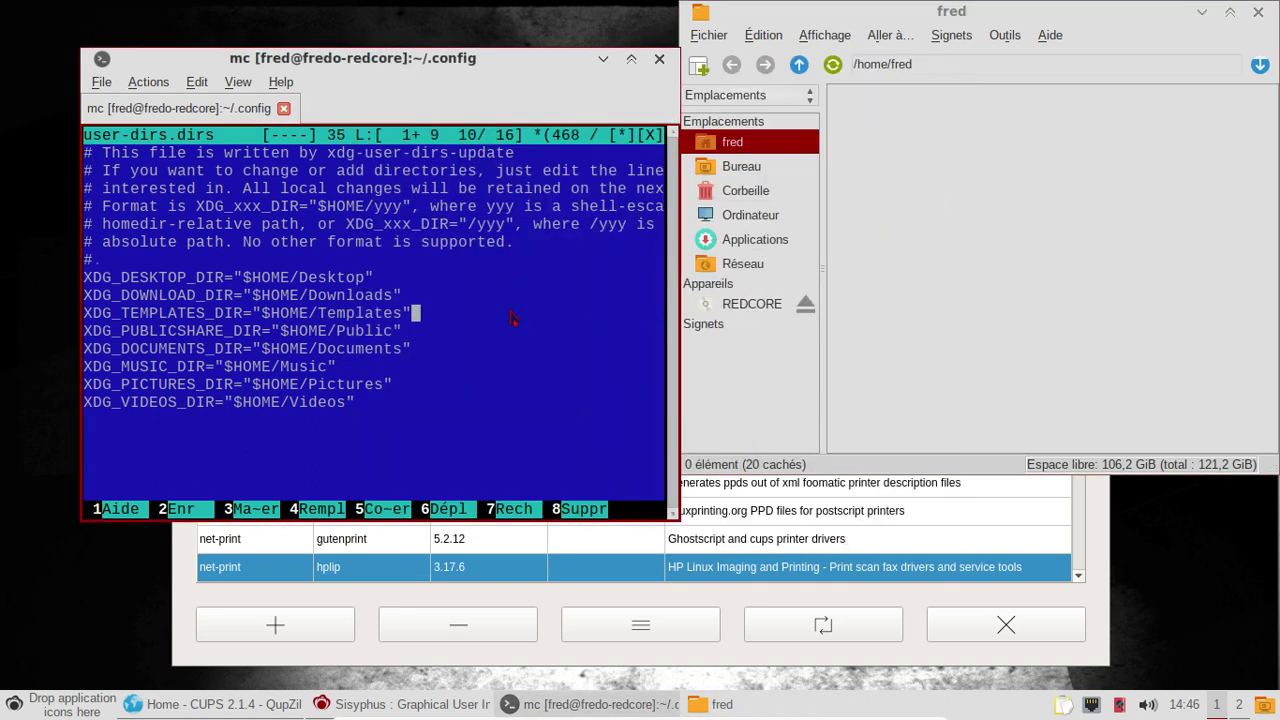
{"action": "key", "text": "F10"}
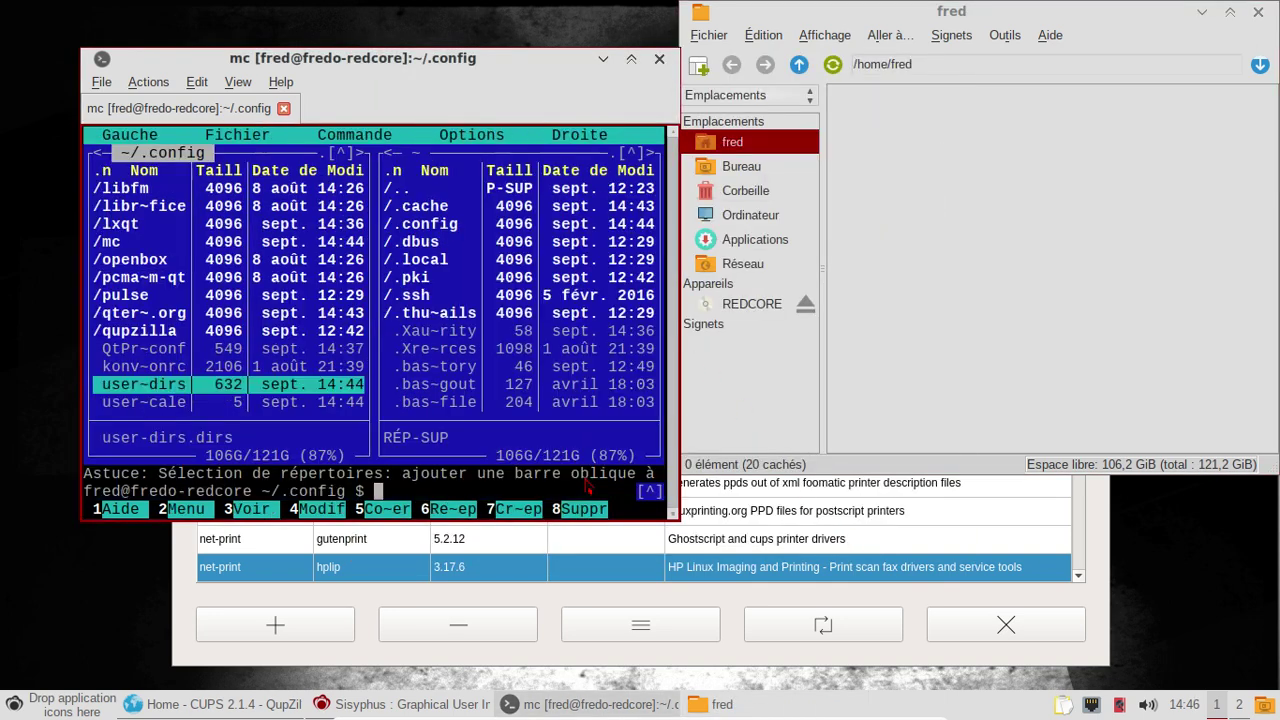
{"action": "key", "text": "Down"}
{"action": "key", "text": "F3"}
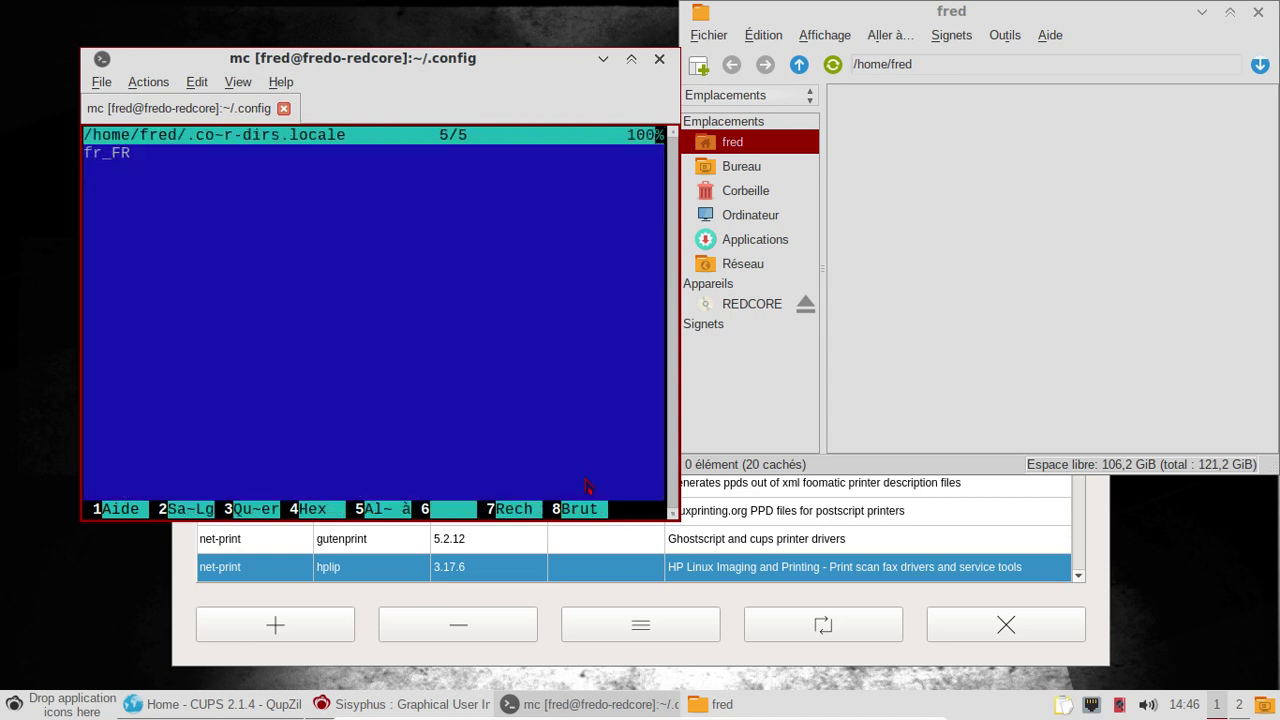
{"action": "key", "text": "F3"}
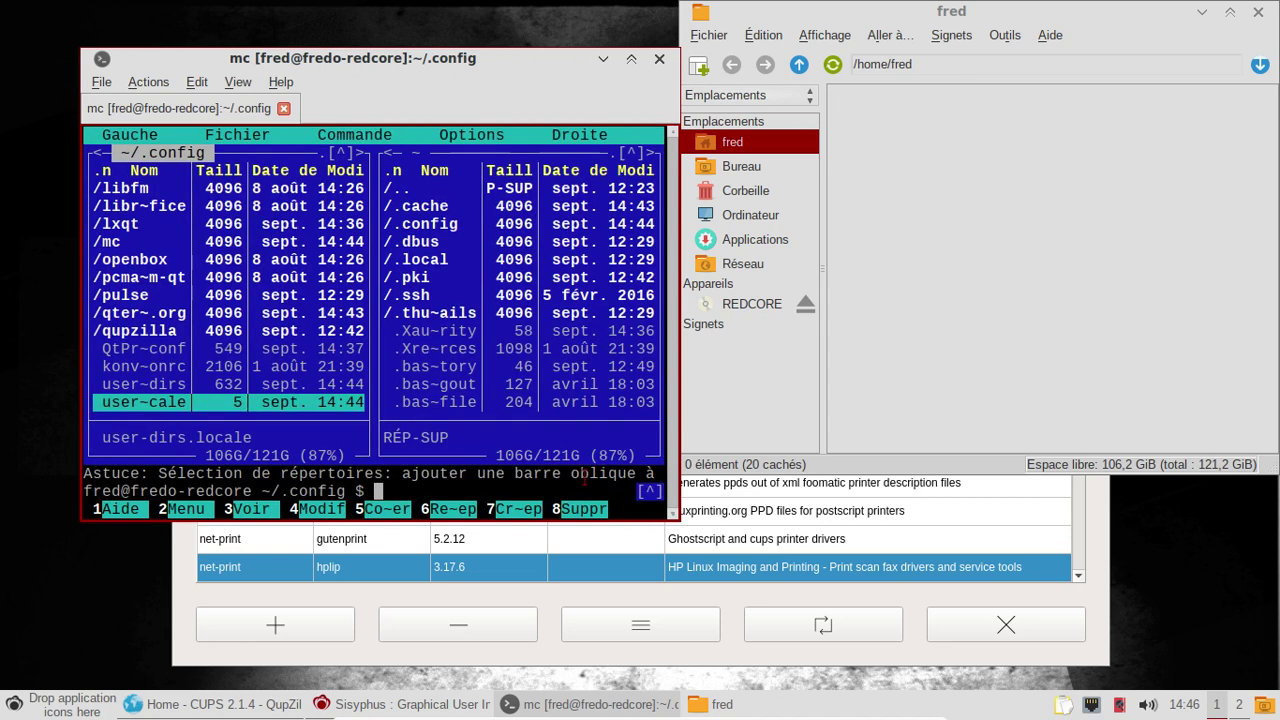
Quit Midnight Commander and run locale to check the system's language settings.
{"action": "key", "text": "F10"}
{"action": "type", "text": "locale"}
{"action": "key", "text": "Return"}
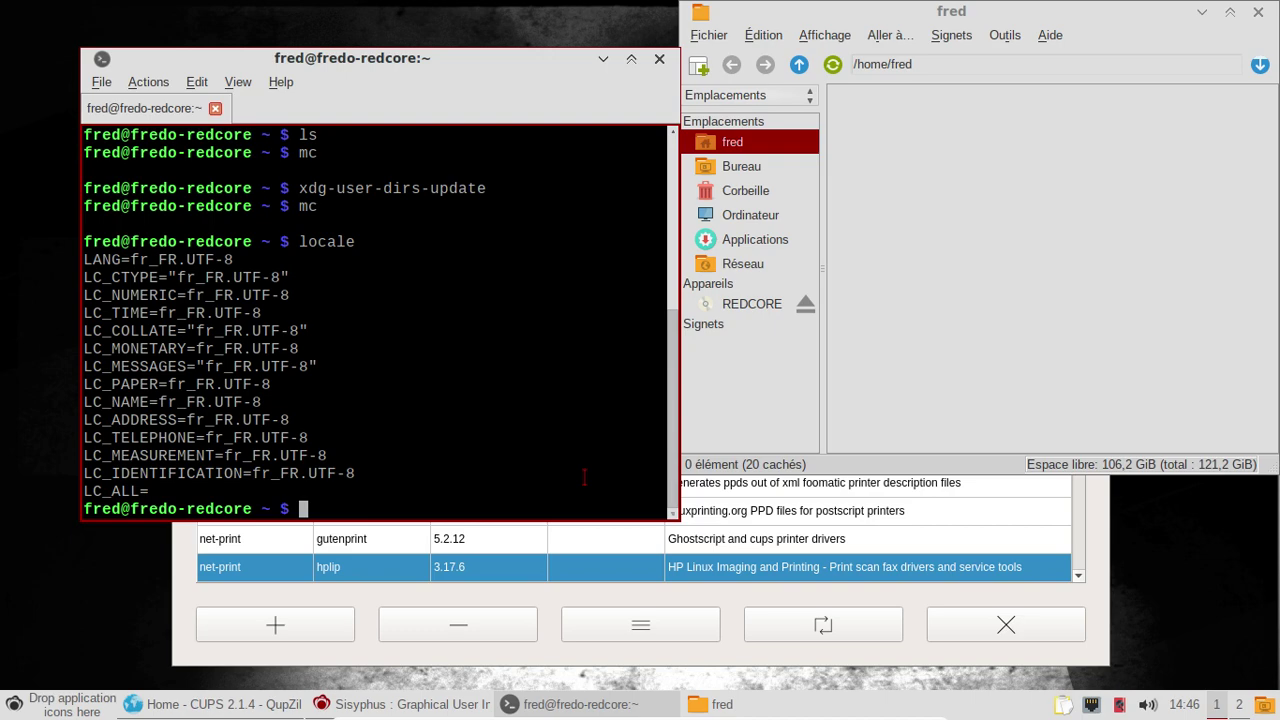
Take the virtual machine out of full screen, open a MATE terminal on the host, and start mc in the .config folder.
{"action": "key", "text": "ctrl+f"}
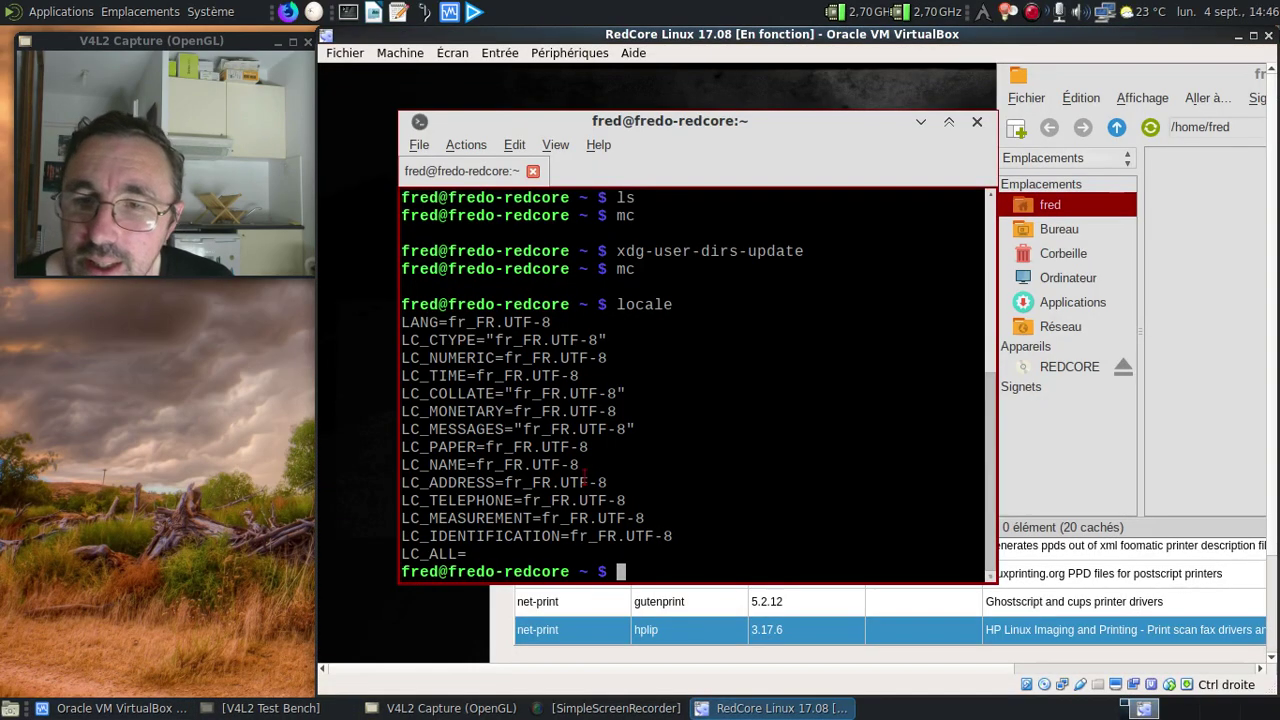
{"action": "left_click", "coordinate": [375, 12]}
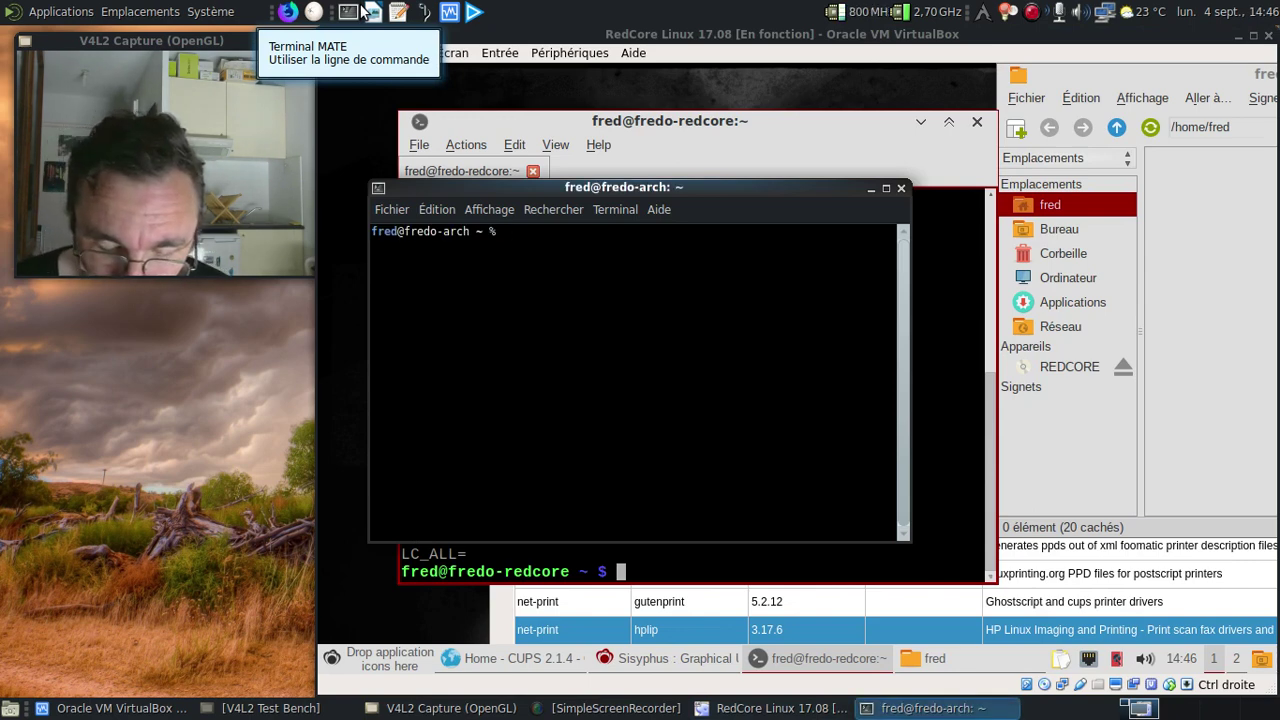
{"action": "type", "text": "cd .conf"}
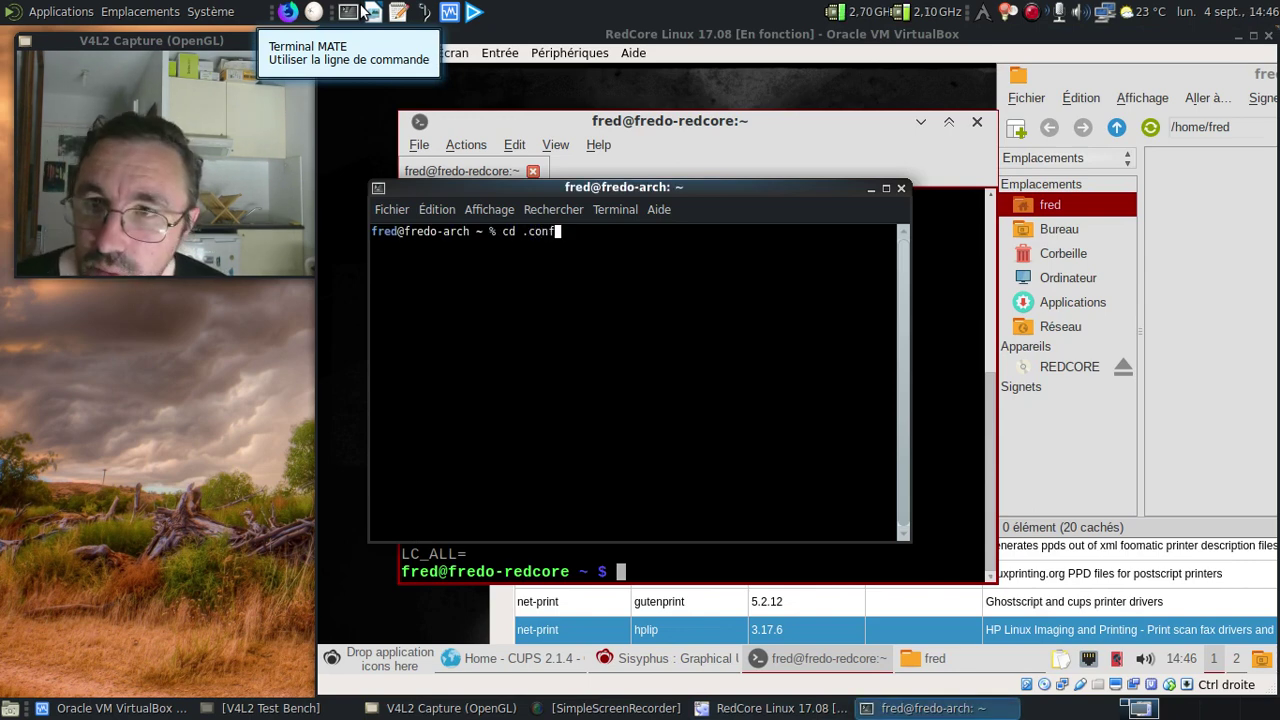
{"action": "type", "text": "ig"}
{"action": "key", "text": "Return"}
{"action": "type", "text": "mc"}
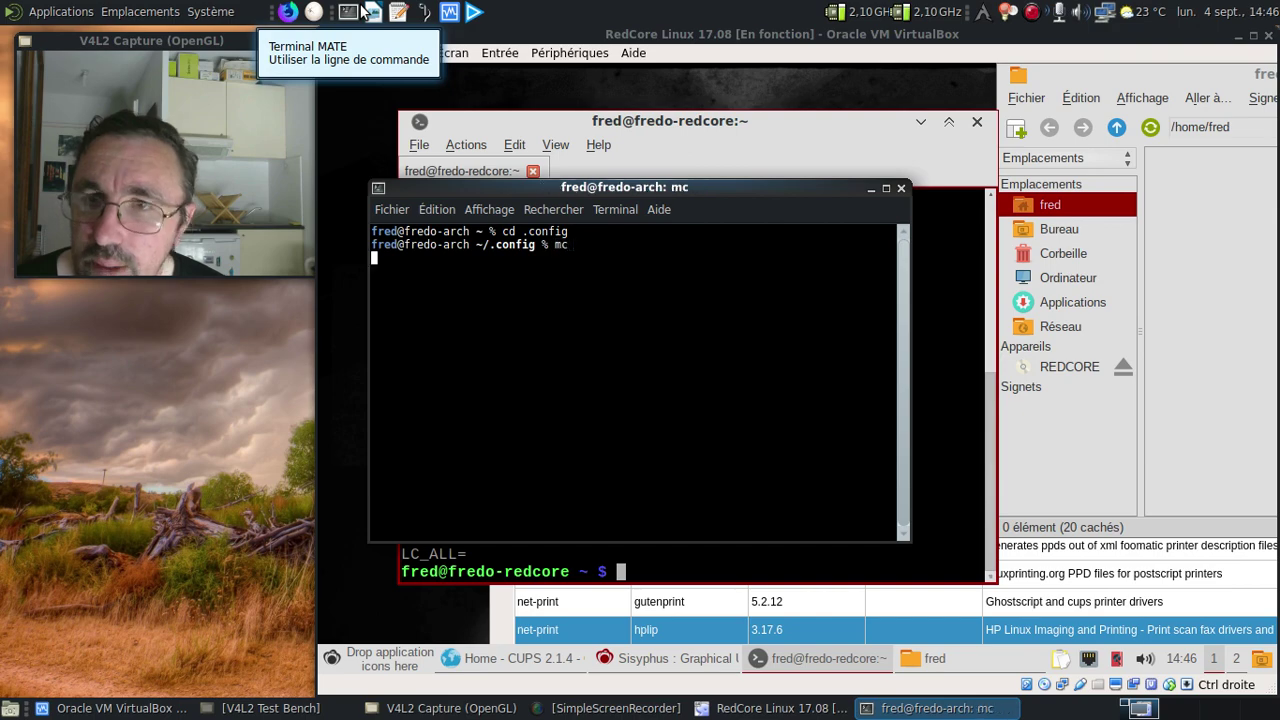
{"action": "key", "text": "Return"}
View the host's user-dirs.locale file for comparison, and quit Midnight Commander.
{"action": "key", "text": "Page_Down"}
{"action": "key", "text": "Page_Down"}
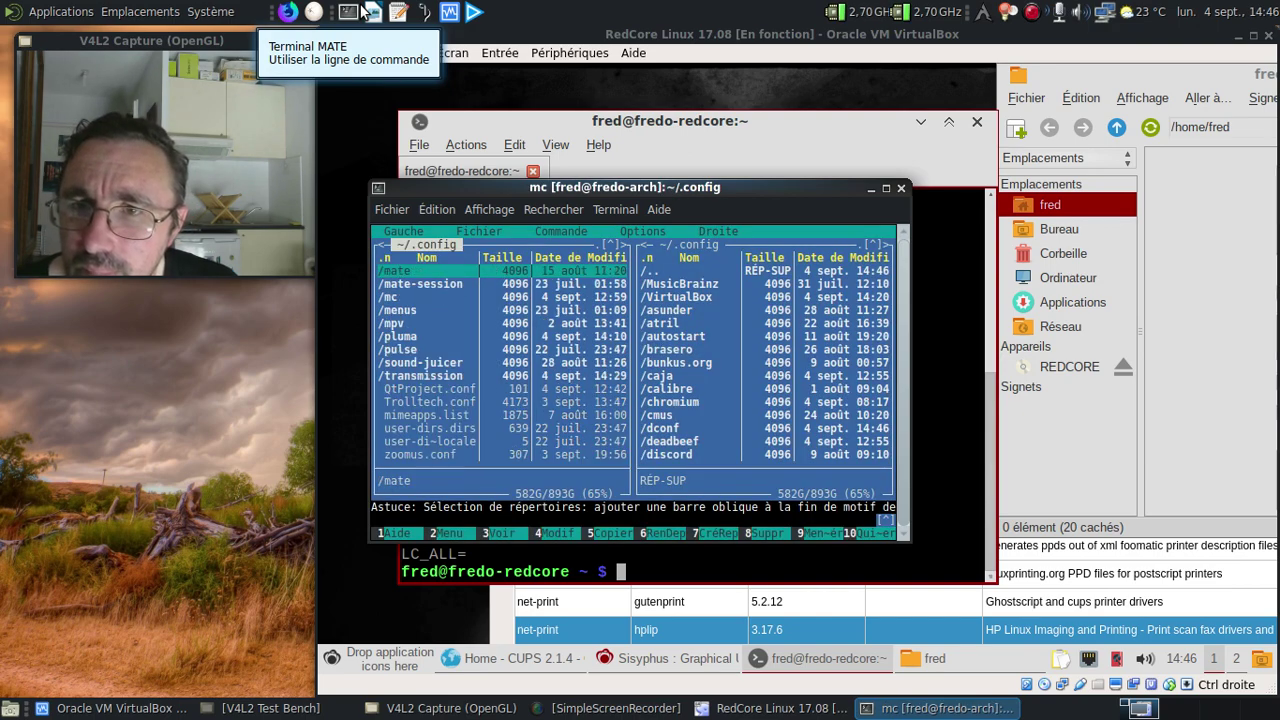
{"action": "key", "text": "Up"}
{"action": "key", "text": "Up"}
{"action": "key", "text": "Down"}
{"action": "key", "text": "Down"}
{"action": "key", "text": "Down"}
{"action": "key", "text": "Down"}
{"action": "key", "text": "Down"}
{"action": "key", "text": "Down"}
{"action": "key", "text": "Down"}
{"action": "key", "text": "Down"}
{"action": "key", "text": "Down"}
{"action": "key", "text": "Down"}
{"action": "key", "text": "Down"}
{"action": "key", "text": "Down"}
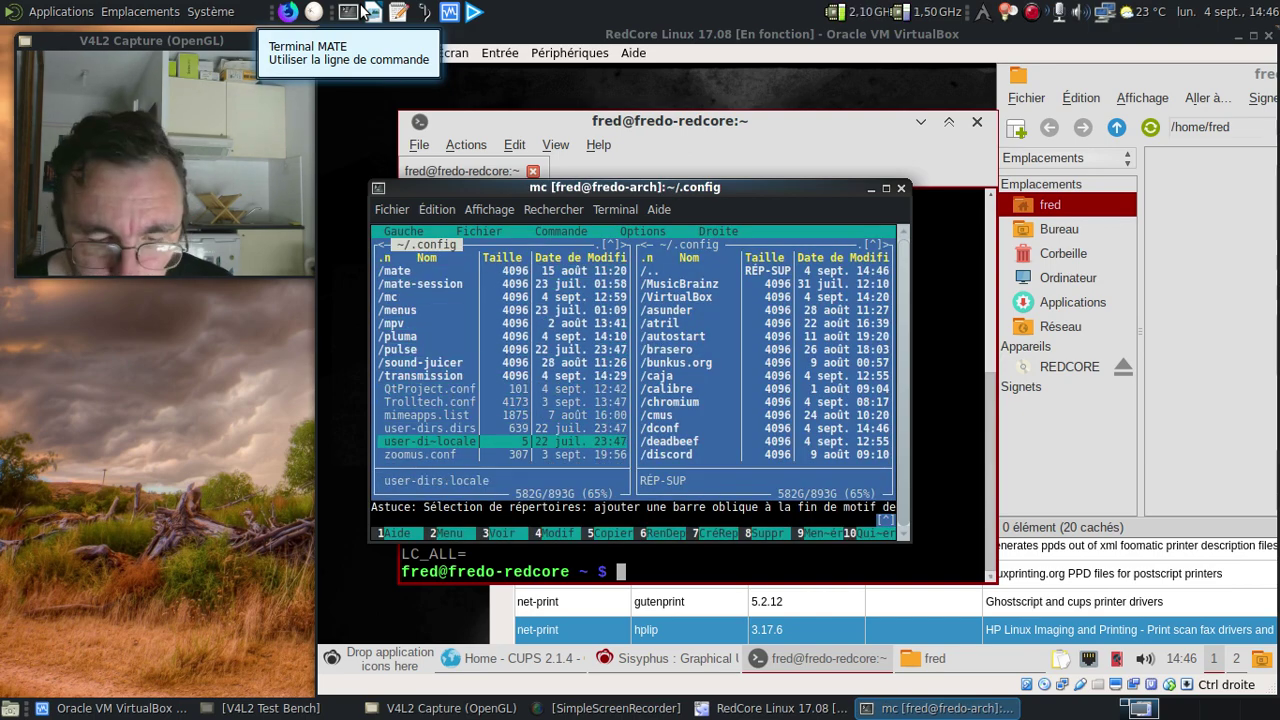
{"action": "key", "text": "F3"}
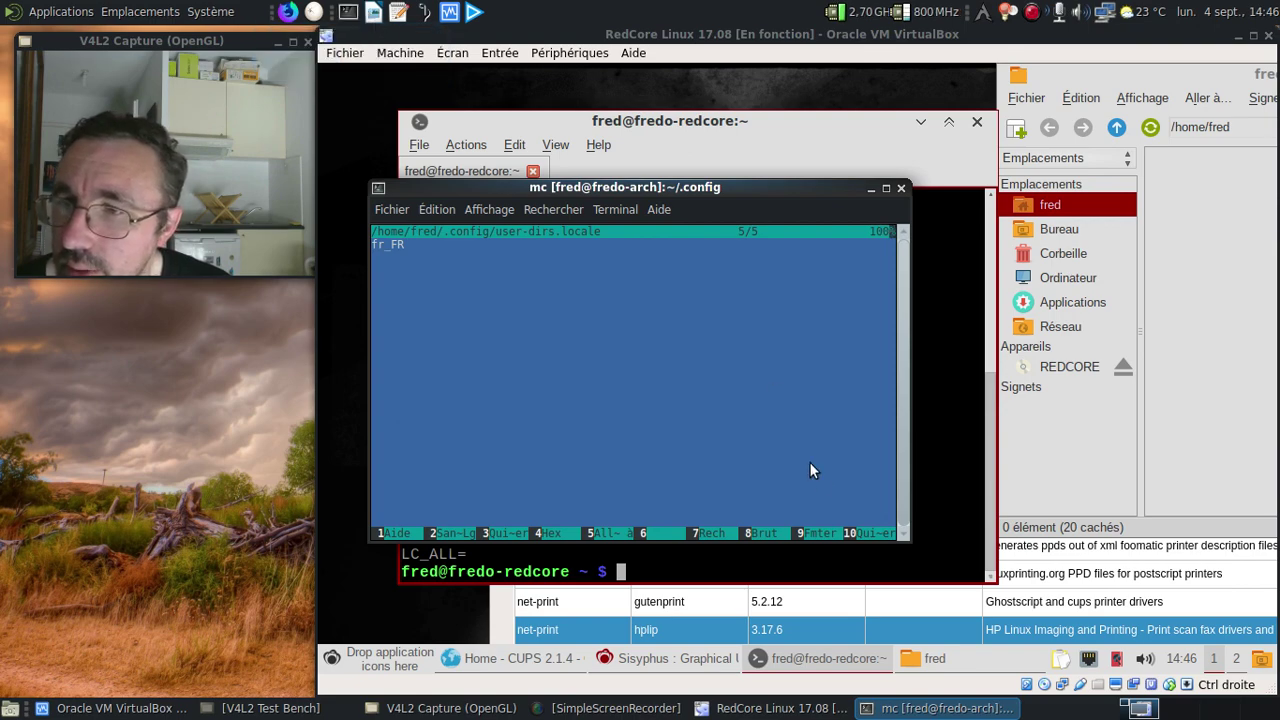
{"action": "left_click", "coordinate": [851, 532]}
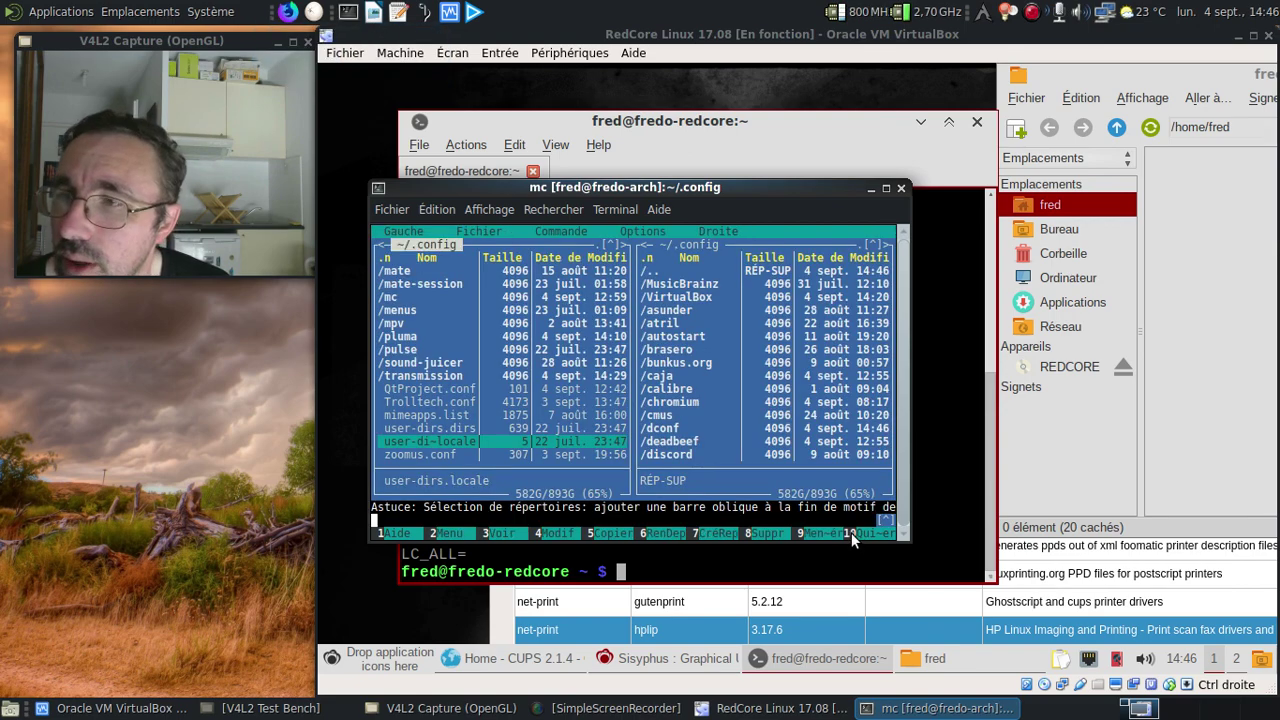
{"action": "left_click", "coordinate": [851, 532]}
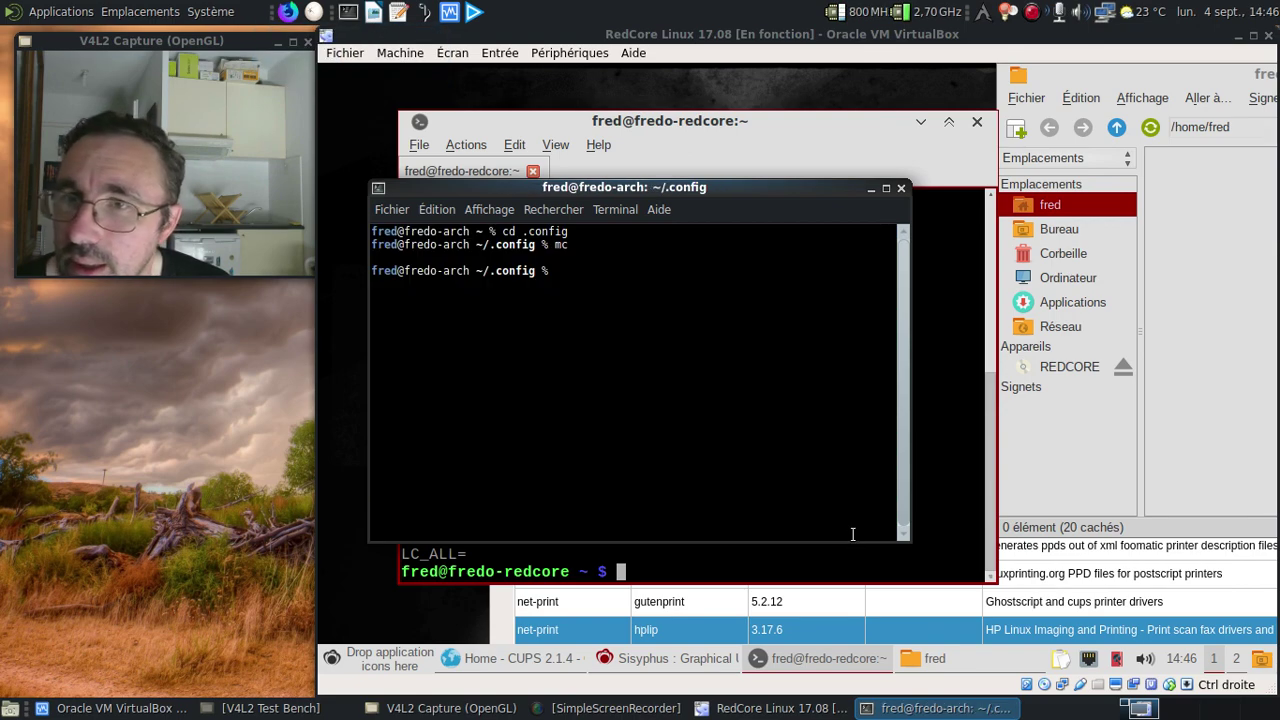
Close the host terminal, return the virtual machine to full screen, and check the Bureau and home folders in the file manager.
{"action": "left_click", "coordinate": [901, 188]}
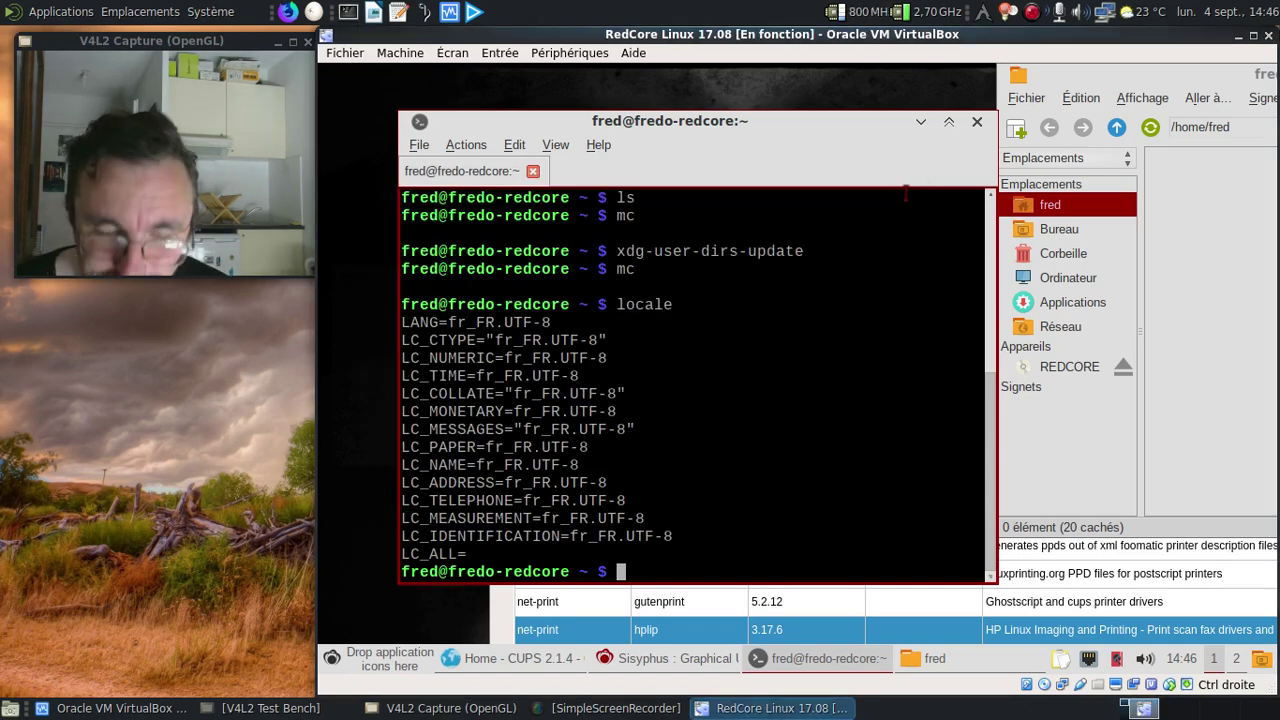
{"action": "key", "text": "ctrl+f"}
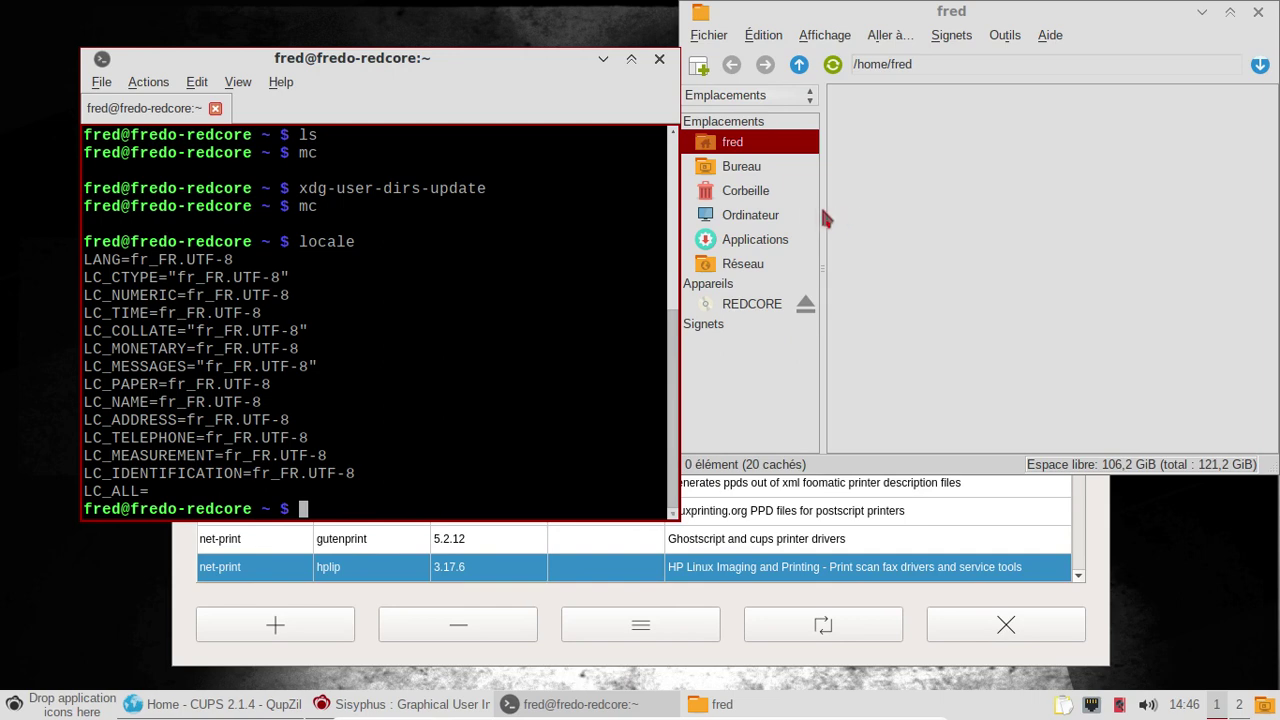
{"action": "left_click", "coordinate": [788, 168]}
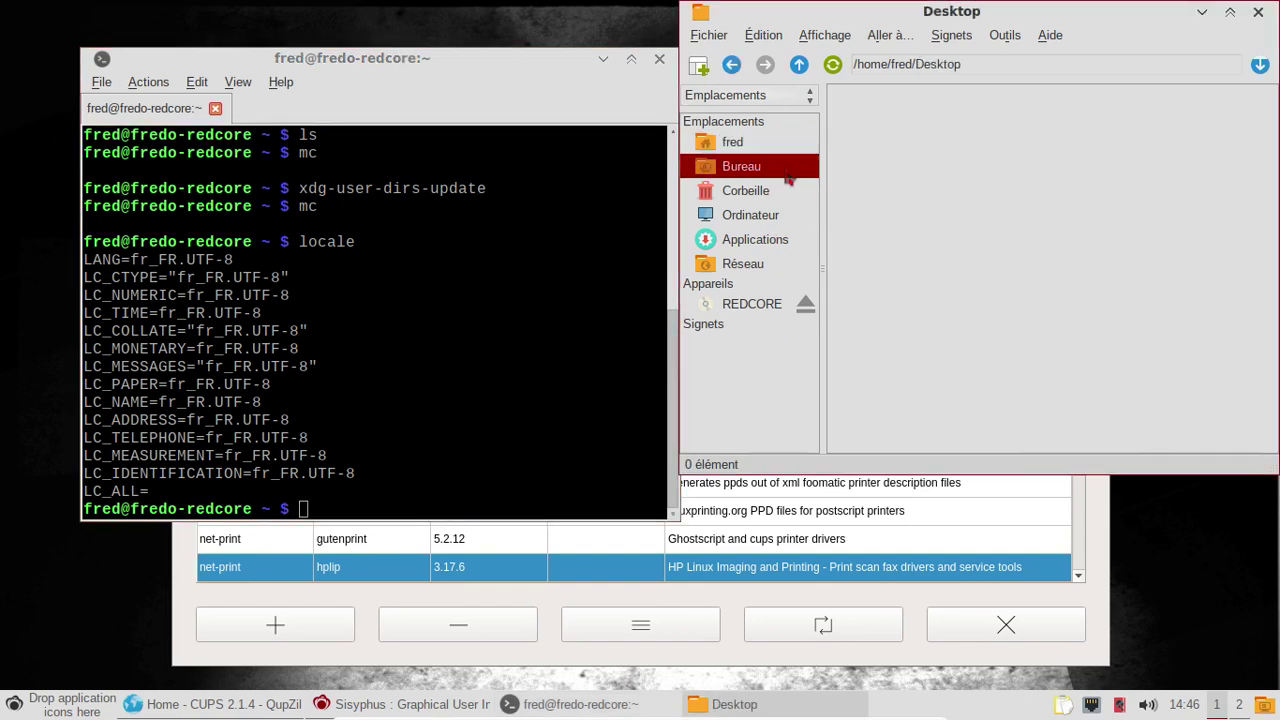
{"action": "left_click", "coordinate": [750, 148]}
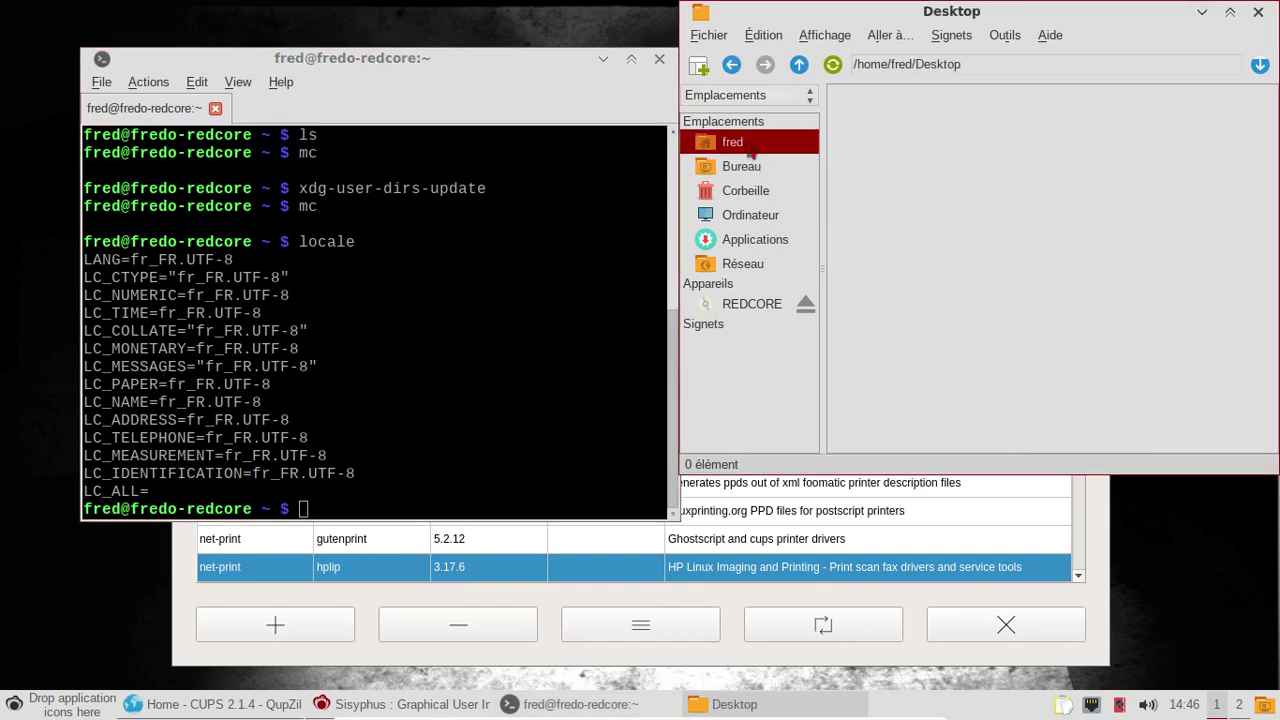
Rerun xdg-user-dirs-update in the virtual machine's terminal.
{"action": "left_click", "coordinate": [478, 316]}
{"action": "key", "text": "Up"}
{"action": "key", "text": "Up"}
{"action": "key", "text": "Up"}
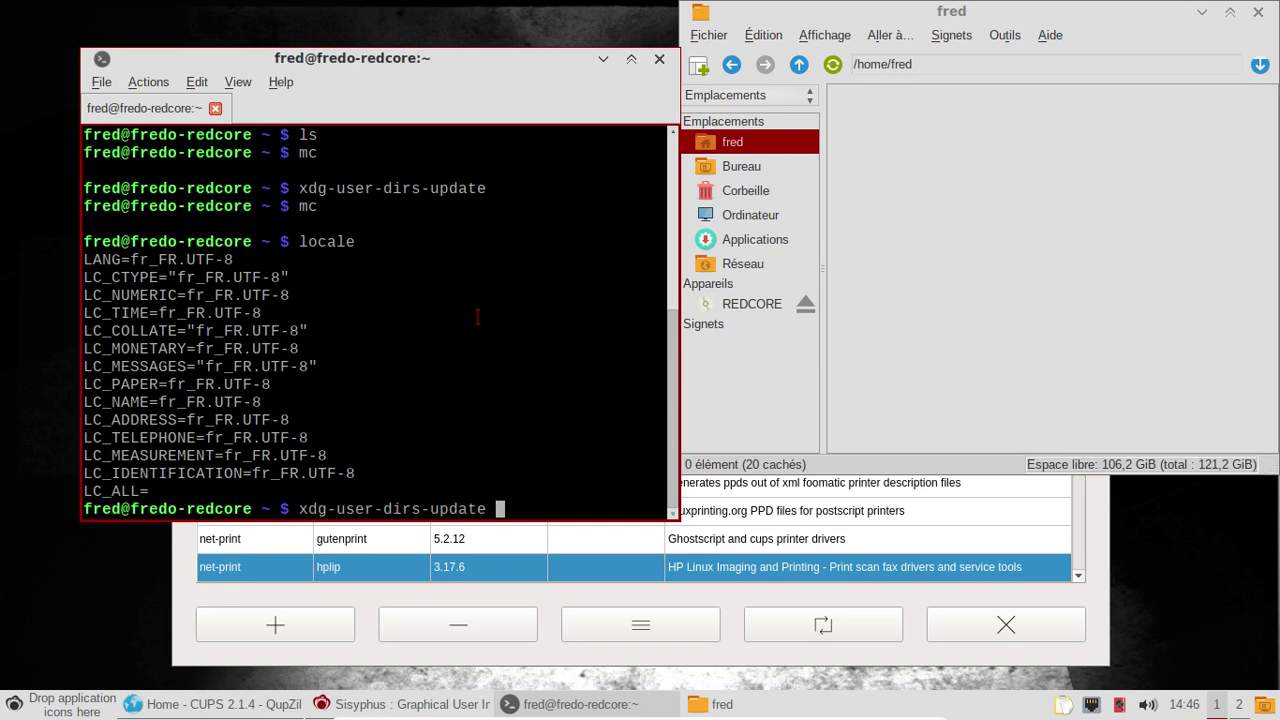
{"action": "key", "text": "Return"}
Start mc in the home folder and open the .config folder.
{"action": "key", "text": "Up"}
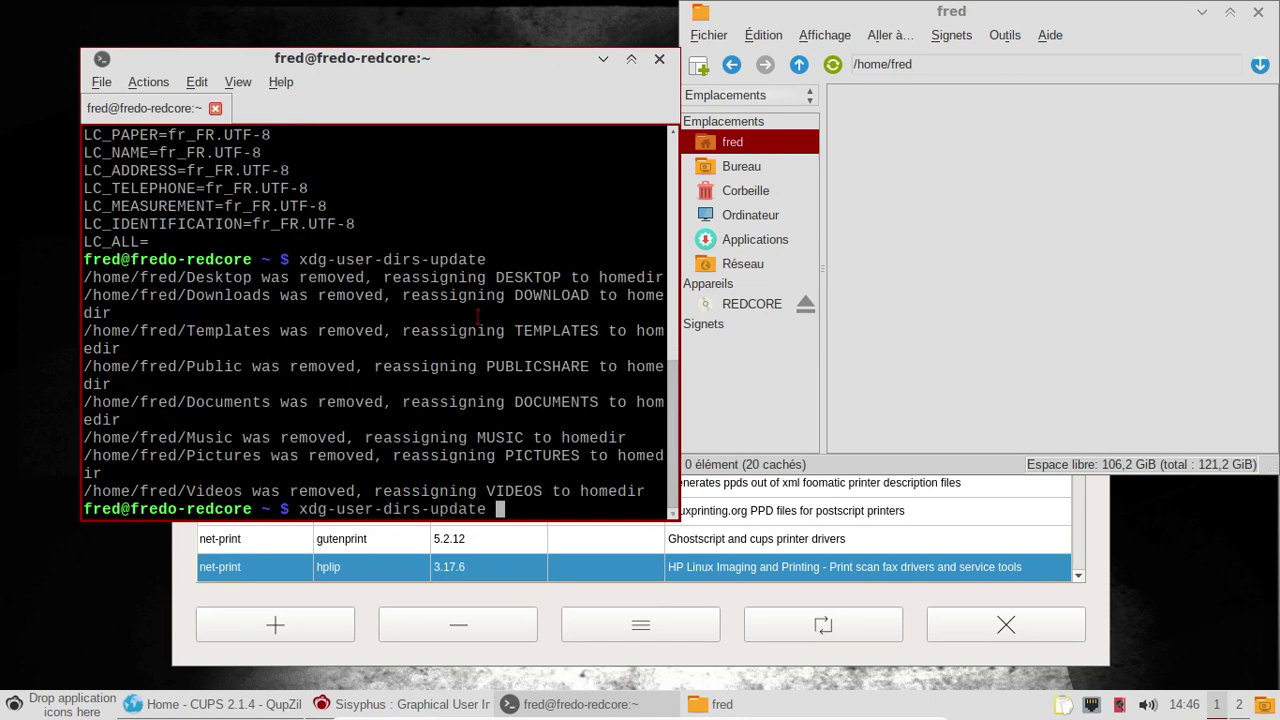
{"action": "key", "text": "Down"}
{"action": "type", "text": "mc"}
{"action": "key", "text": "Return"}
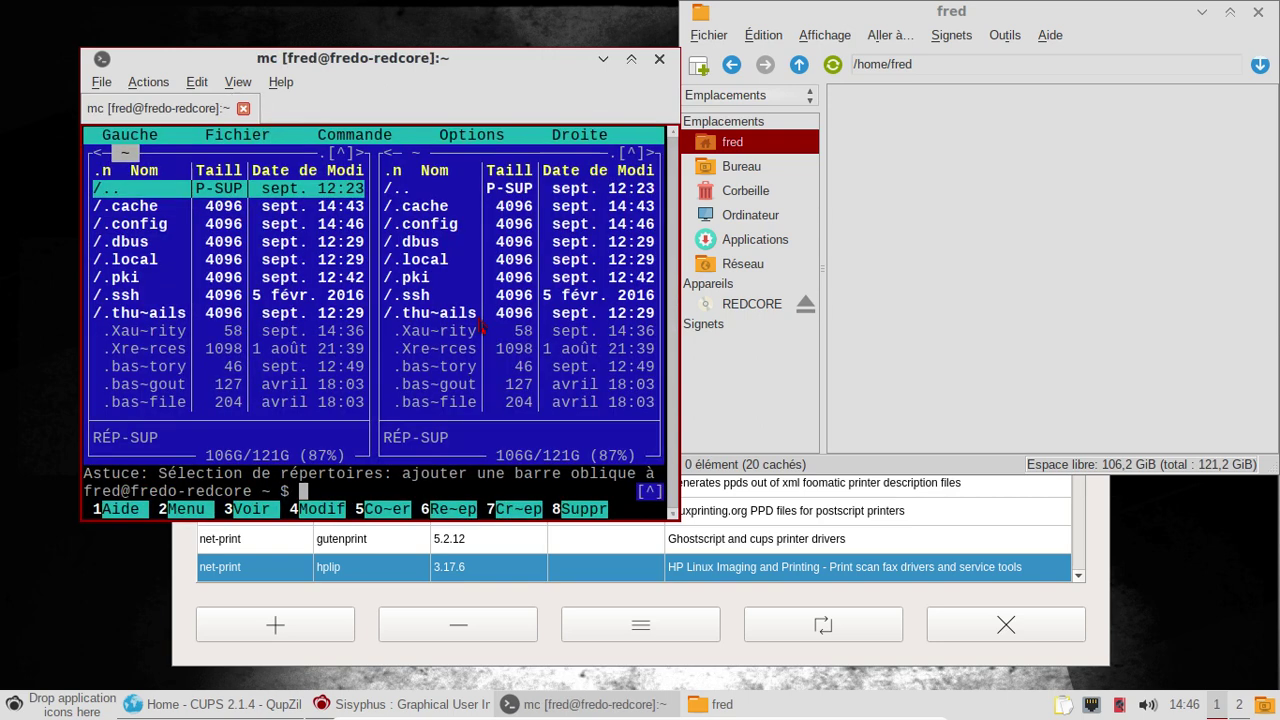
{"action": "key", "text": "Down"}
{"action": "key", "text": "Down"}
{"action": "key", "text": "Down"}
{"action": "key", "text": "Down"}
{"action": "key", "text": "Down"}
{"action": "key", "text": "Down"}
{"action": "key", "text": "Down"}
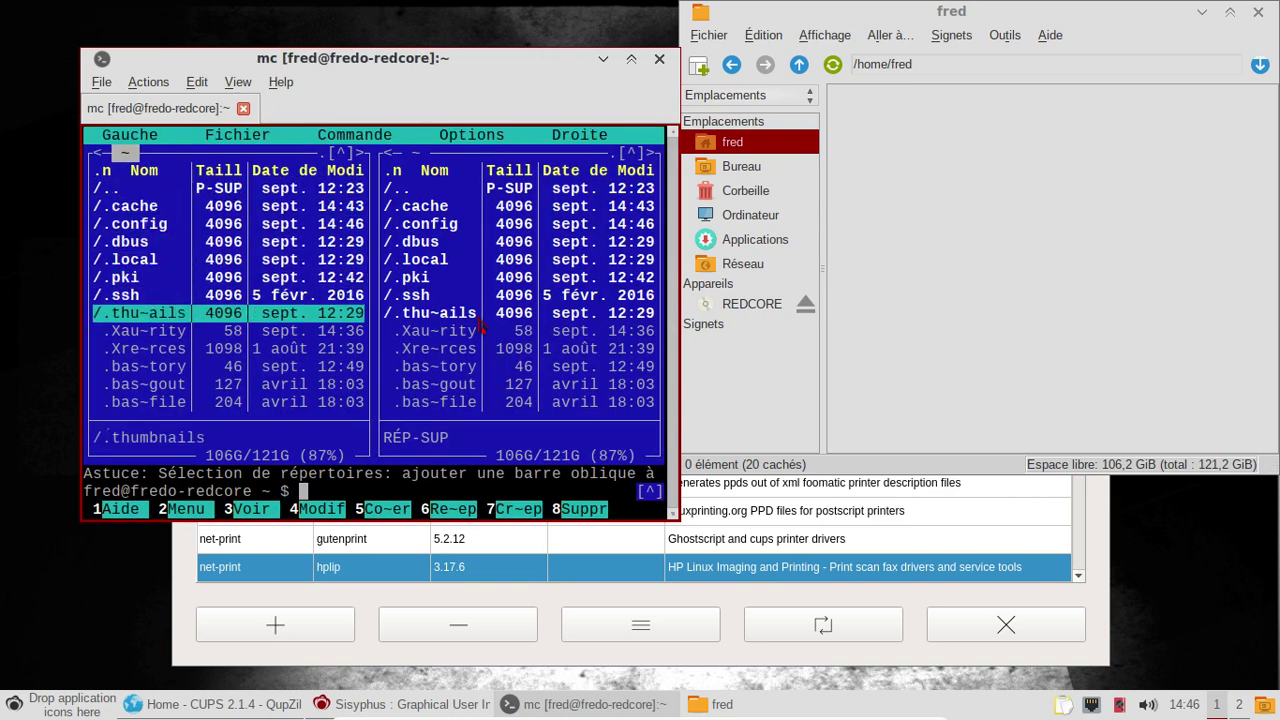
{"action": "key", "text": "Up"}
{"action": "key", "text": "Up"}
{"action": "key", "text": "Up"}
{"action": "key", "text": "Up"}
{"action": "key", "text": "Up"}
{"action": "key", "text": "Return"}
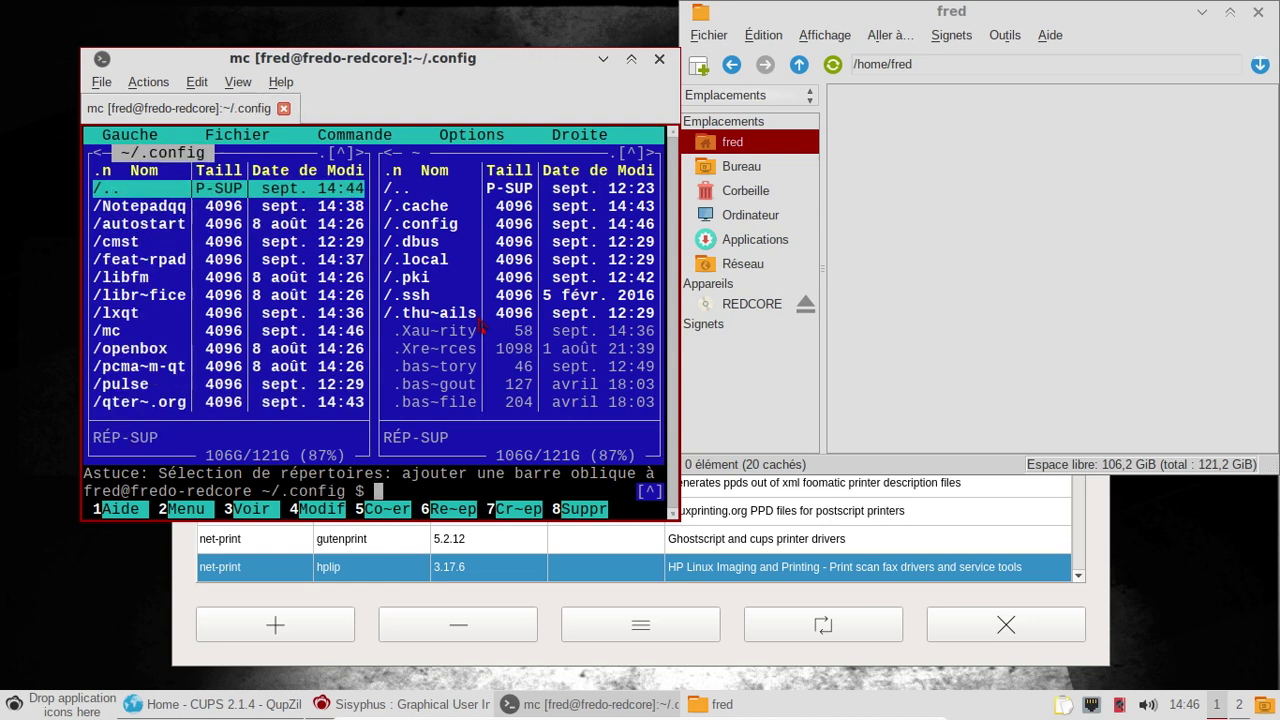
View the content of user-dirs.dirs with line wrapping turned off, and leave the viewer.
{"action": "key", "text": "Down"}
{"action": "key", "text": "Down"}
{"action": "key", "text": "Down"}
{"action": "key", "text": "Down"}
{"action": "key", "text": "Down"}
{"action": "key", "text": "Down"}
{"action": "key", "text": "Down"}
{"action": "key", "text": "Down"}
{"action": "key", "text": "Down"}
{"action": "key", "text": "Down"}
{"action": "key", "text": "Down"}
{"action": "key", "text": "Down"}
{"action": "key", "text": "Down"}
{"action": "key", "text": "Down"}
{"action": "key", "text": "Down"}
{"action": "key", "text": "Down"}
{"action": "key", "text": "Down"}
{"action": "key", "text": "Up"}
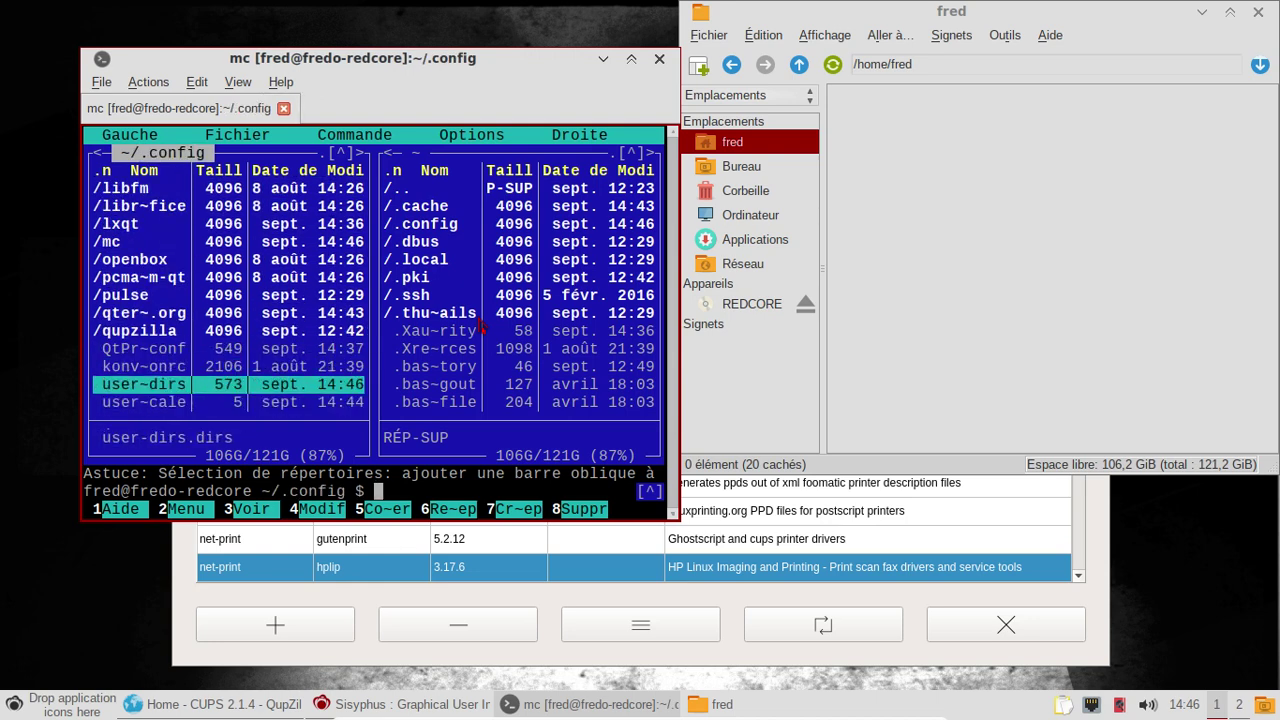
{"action": "key", "text": "Up"}
{"action": "key", "text": "Down"}
{"action": "key", "text": "F3"}
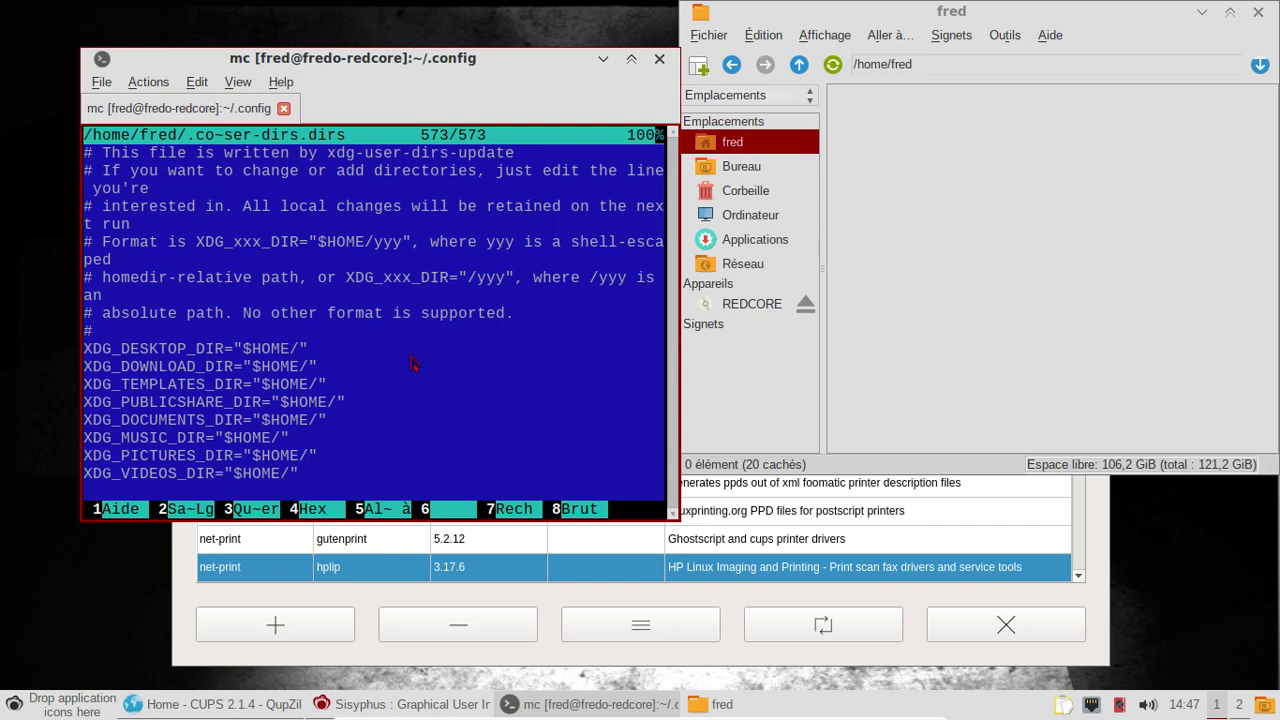
{"action": "key", "text": "F2"}
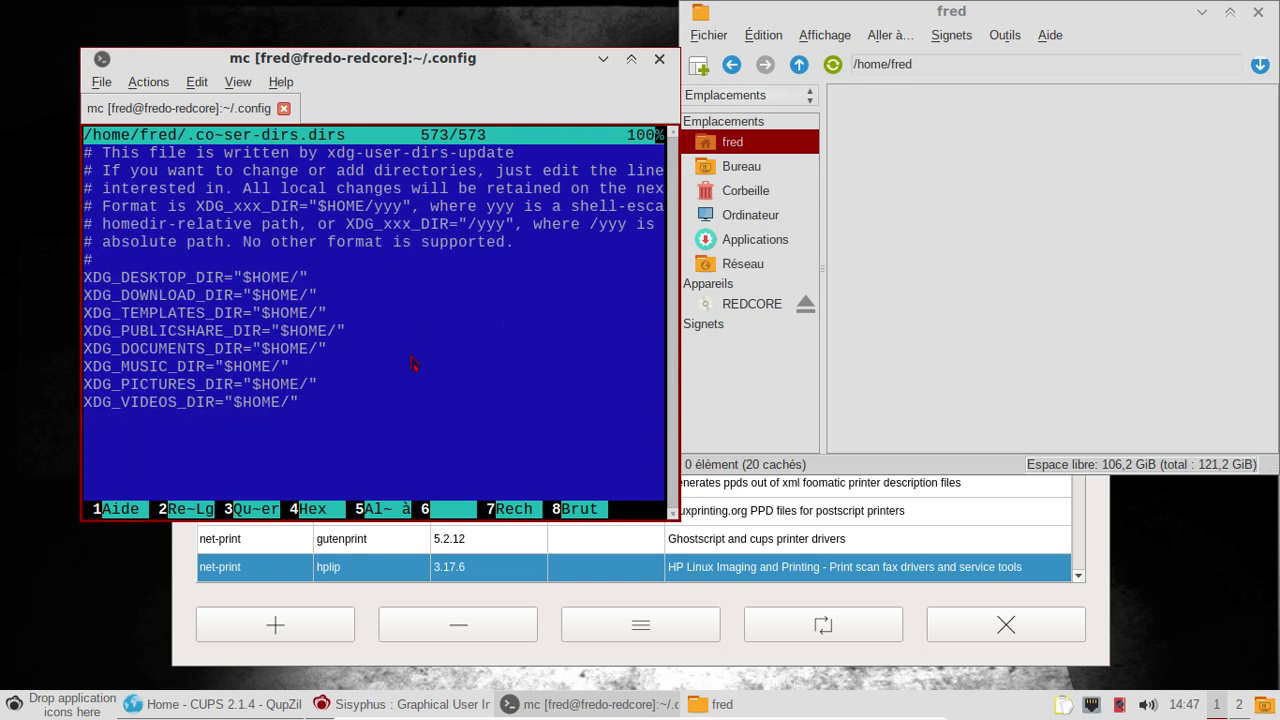
{"action": "key", "text": "F3"}
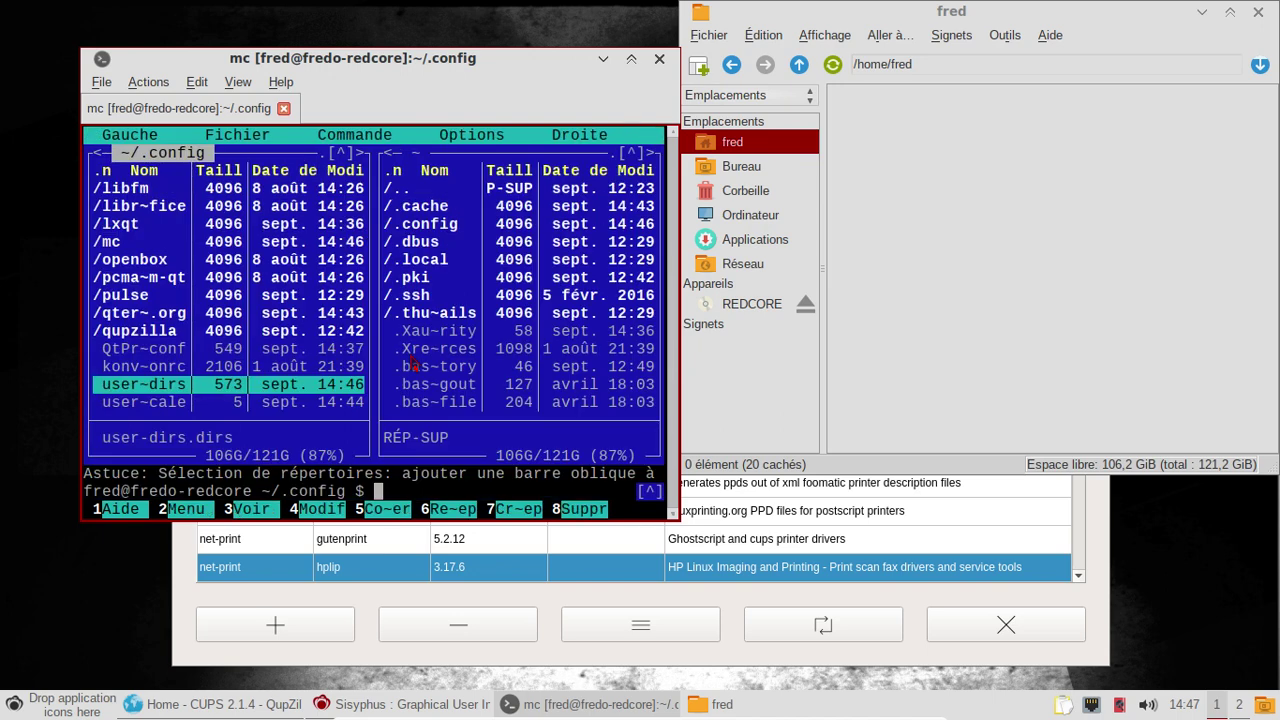
Edit user-dirs.dirs, setting XDG_DESKTOP_DIR to "$HOME/Bureau" and XDG_DOWNLOAD_DIR to "$HOME/Téléchargements".
{"action": "key", "text": "F4"}
{"action": "key", "text": "Up"}
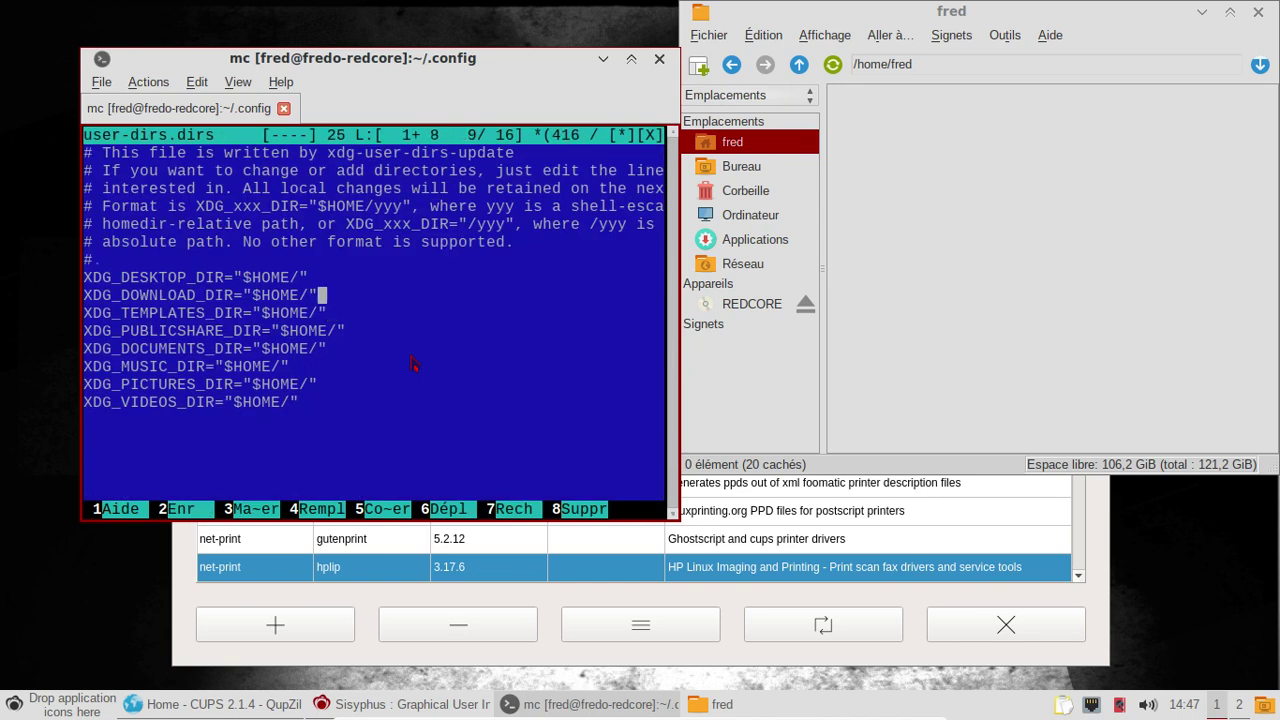
{"action": "key", "text": "Up"}
{"action": "key", "text": "Left"}
{"action": "type", "text": "Bureau"}
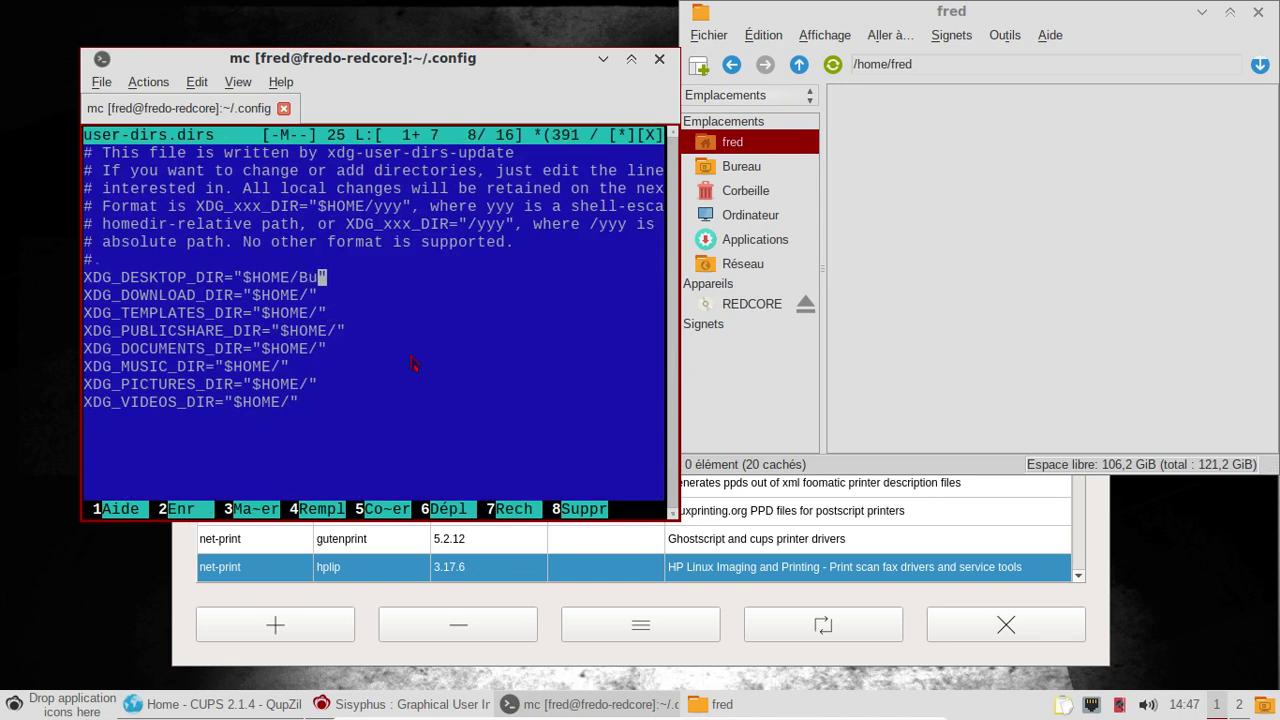
{"action": "key", "text": "Down"}
{"action": "key", "text": "Left"}
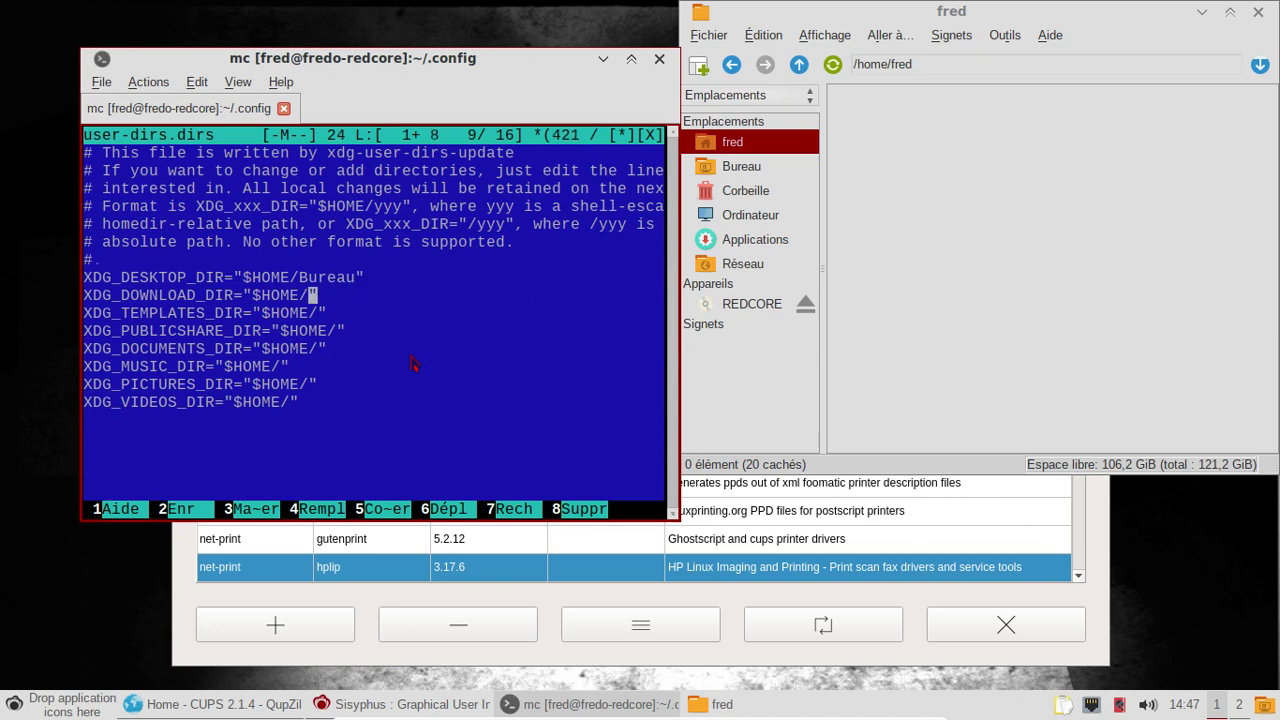
{"action": "type", "text": "Téléchargements"}
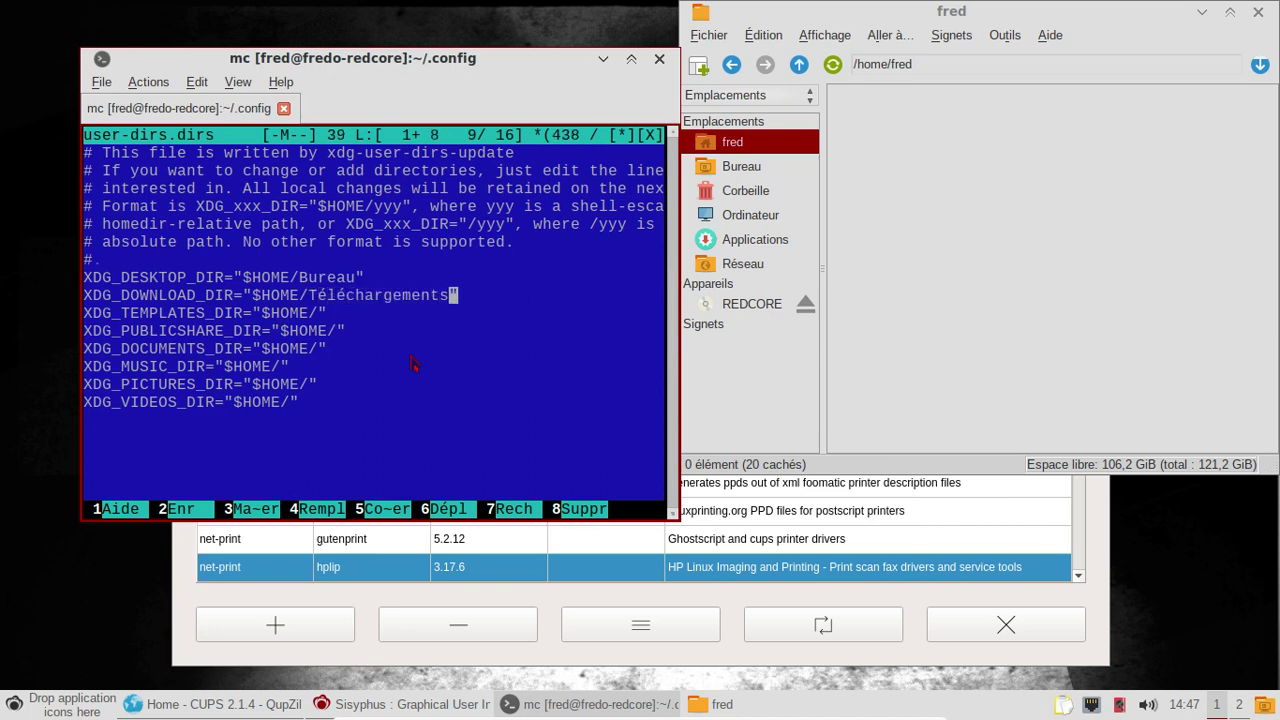
Set XDG_TEMPLATES_DIR to "$HOME/Modèles" and XDG_PUBLICSHARE_DIR to "$HOME/Public".
{"action": "key", "text": "Down"}
{"action": "key", "text": "Left"}
{"action": "type", "text": "Modèles"}
{"action": "key", "text": "Down"}
{"action": "key", "text": "Left"}
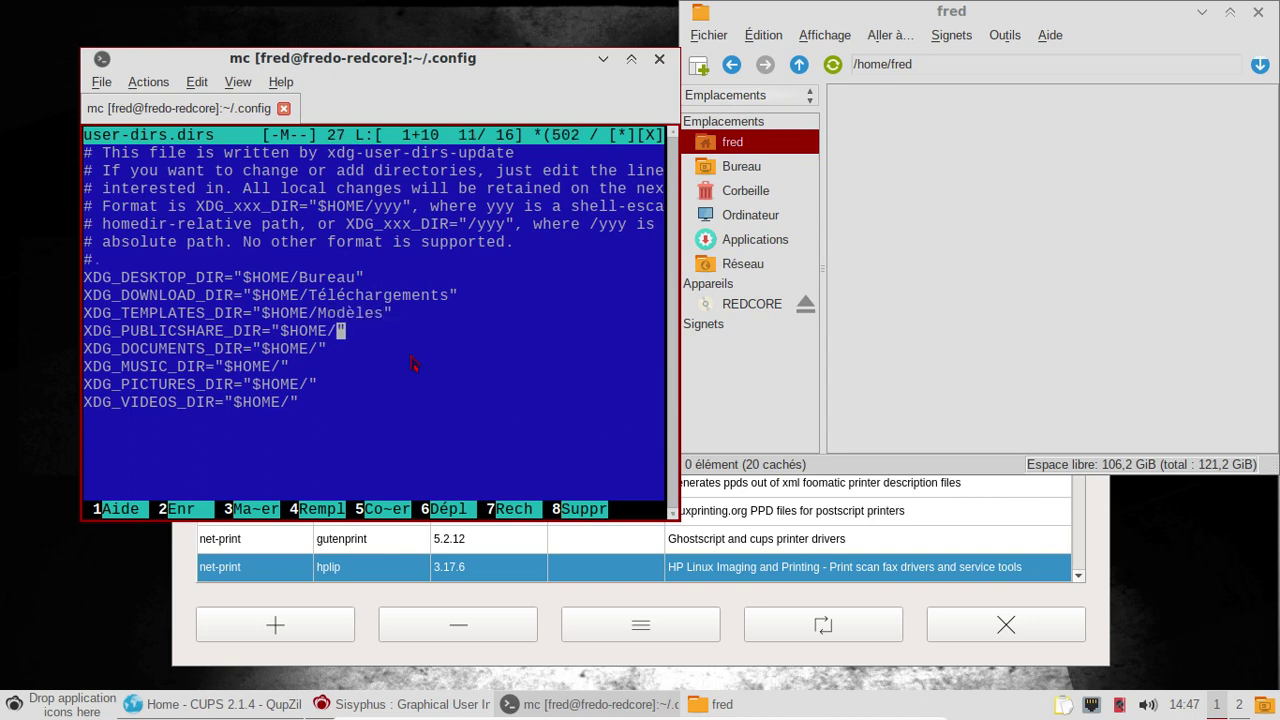
{"action": "type", "text": "Public"}
{"action": "key", "text": "Down"}
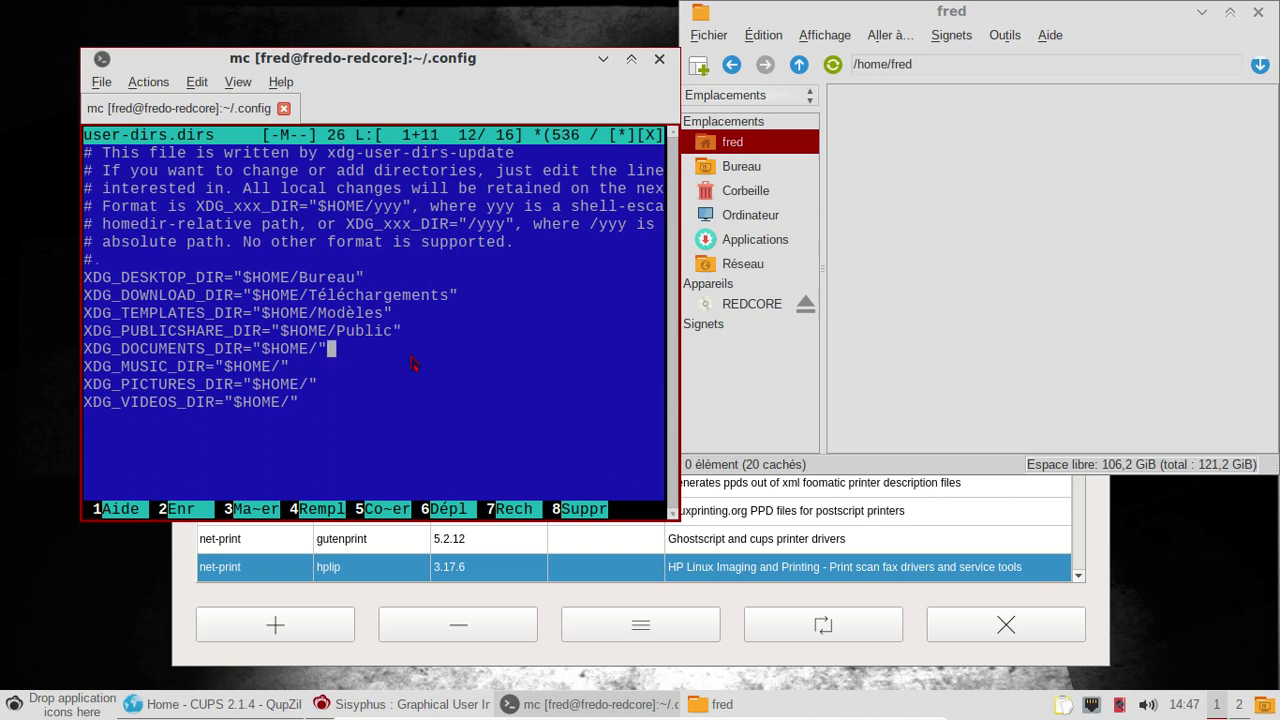
Set XDG_DOCUMENTS_DIR to "$HOME/Documents" and XDG_MUSIC_DIR to "$HOME/Musique".
{"action": "key", "text": "Left"}
{"action": "type", "text": "Documents"}
{"action": "key", "text": "Down"}
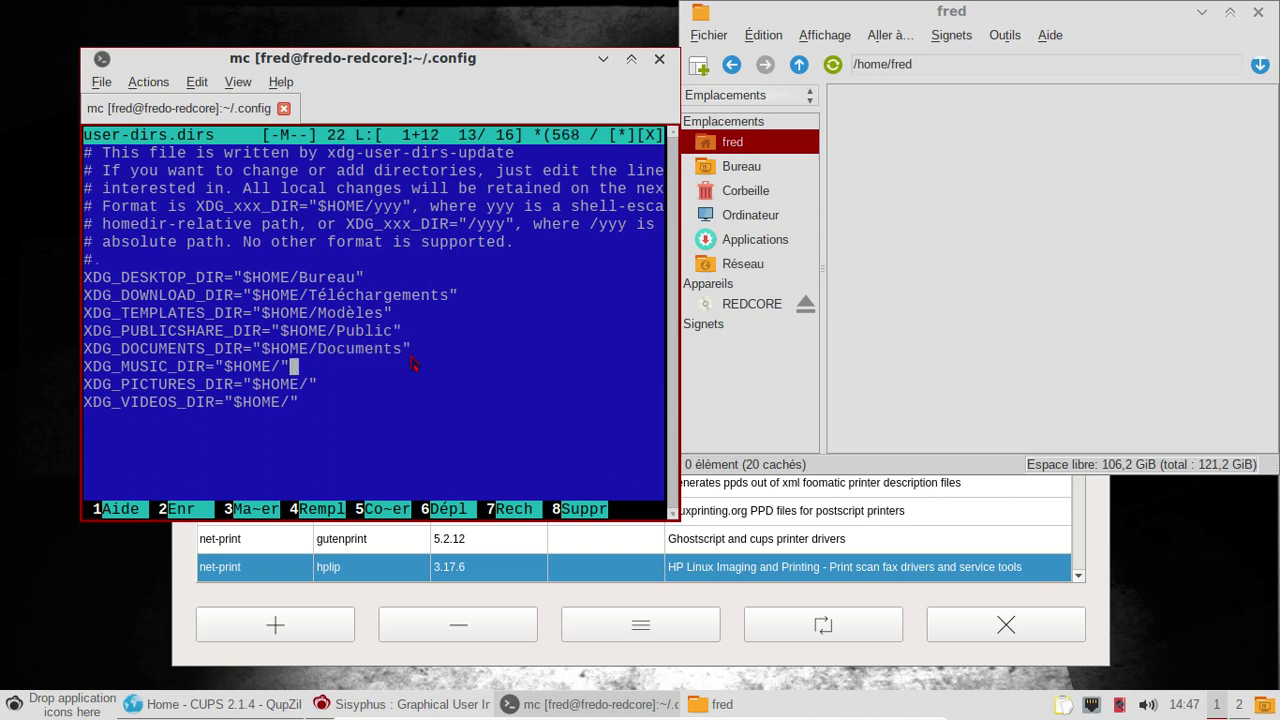
{"action": "key", "text": "Left"}
{"action": "type", "text": "Musique"}
{"action": "key", "text": "Down"}
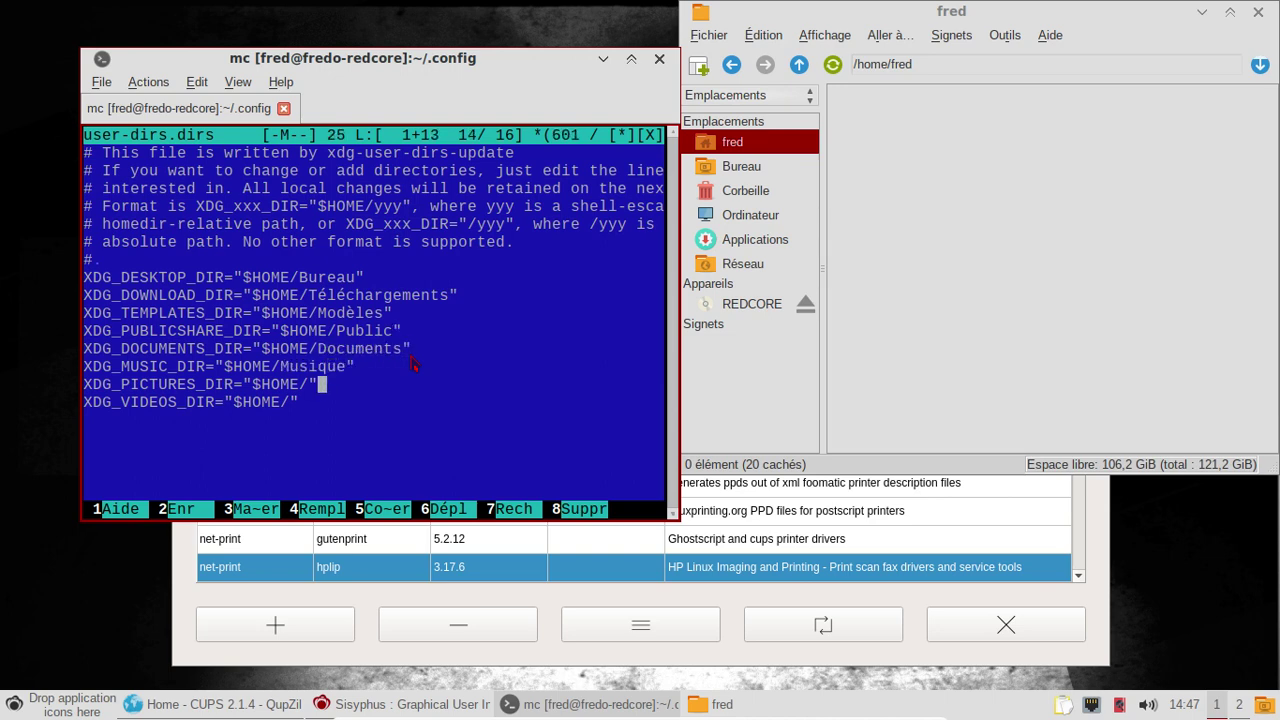
Set XDG_PICTURES_DIR to "$HOME/Images" and XDG_VIDEOS_DIR to "$HOME/Vidéos".
{"action": "key", "text": "Left"}
{"action": "type", "text": "Images"}
{"action": "key", "text": "Down"}
{"action": "key", "text": "Left"}
{"action": "type", "text": "Vidéos"}
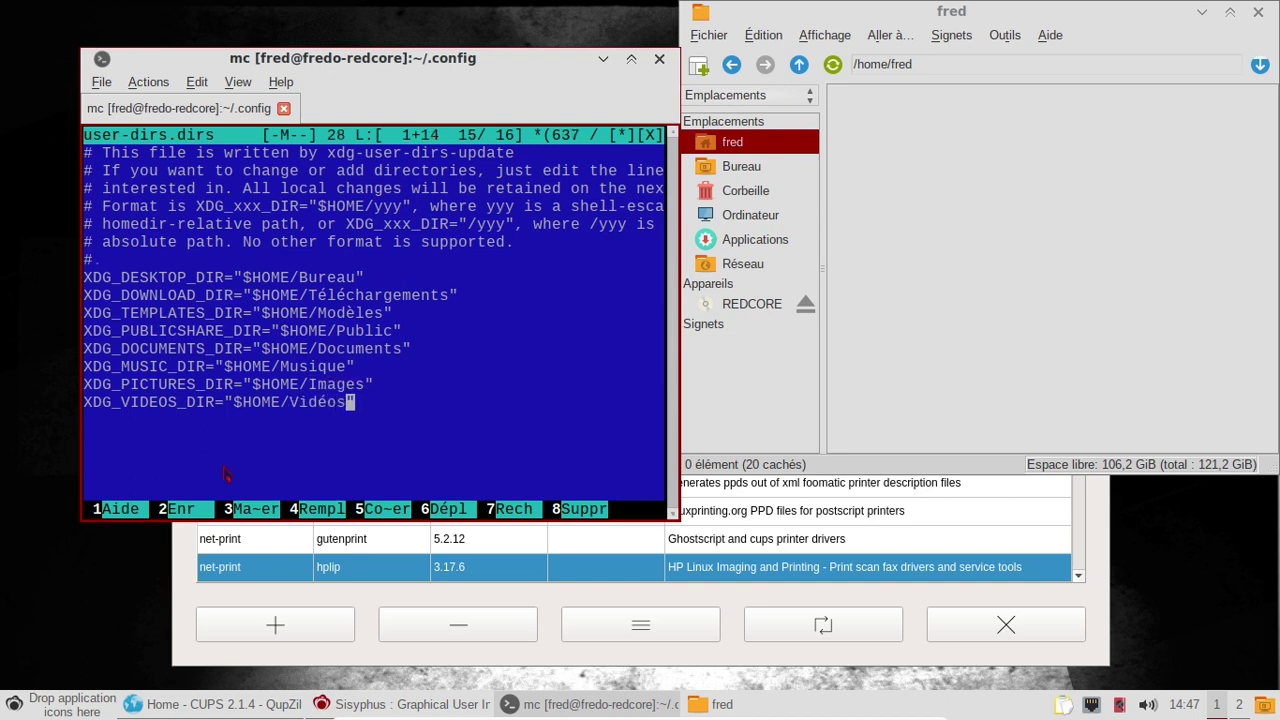
Save the edited user-dirs.dirs file, and quit the editor and Midnight Commander.
{"action": "left_click", "coordinate": [172, 510]}
{"action": "left_click", "coordinate": [280, 297]}
{"action": "key", "text": "F10"}
{"action": "key", "text": "F10"}
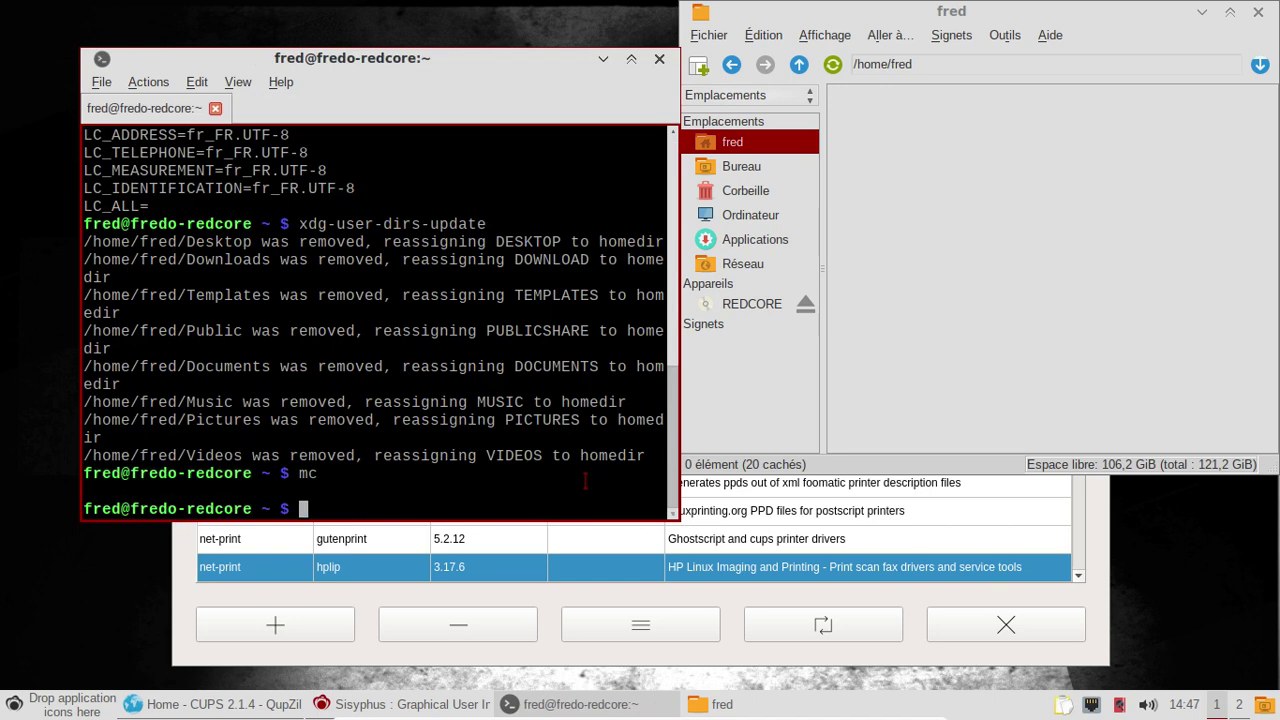
Run xdg-user-dirs-update again with the French folder names in user-dirs.dirs.
{"action": "key", "text": "Up"}
{"action": "key", "text": "Up"}
{"action": "key", "text": "Return"}
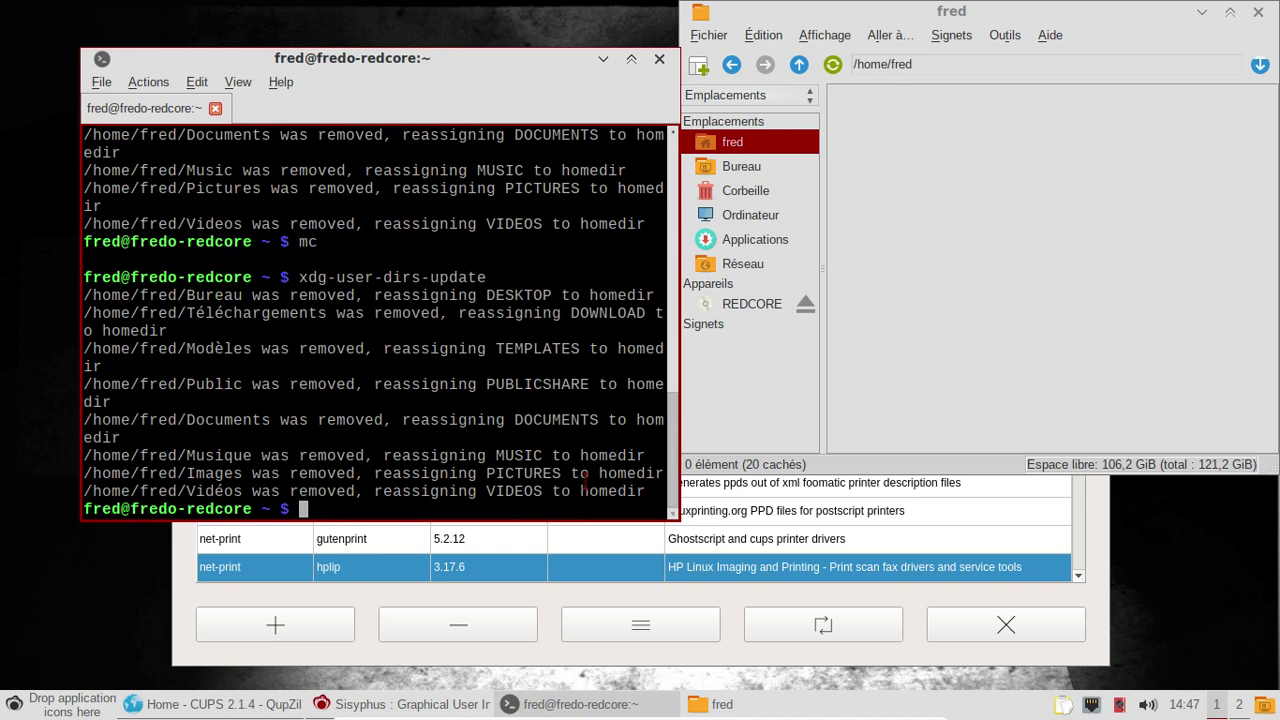
Restart mc and go back into the .config folder.
{"action": "type", "text": "mc"}
{"action": "key", "text": "Return"}
{"action": "key", "text": "Down"}
{"action": "key", "text": "Down"}
{"action": "key", "text": "Down"}
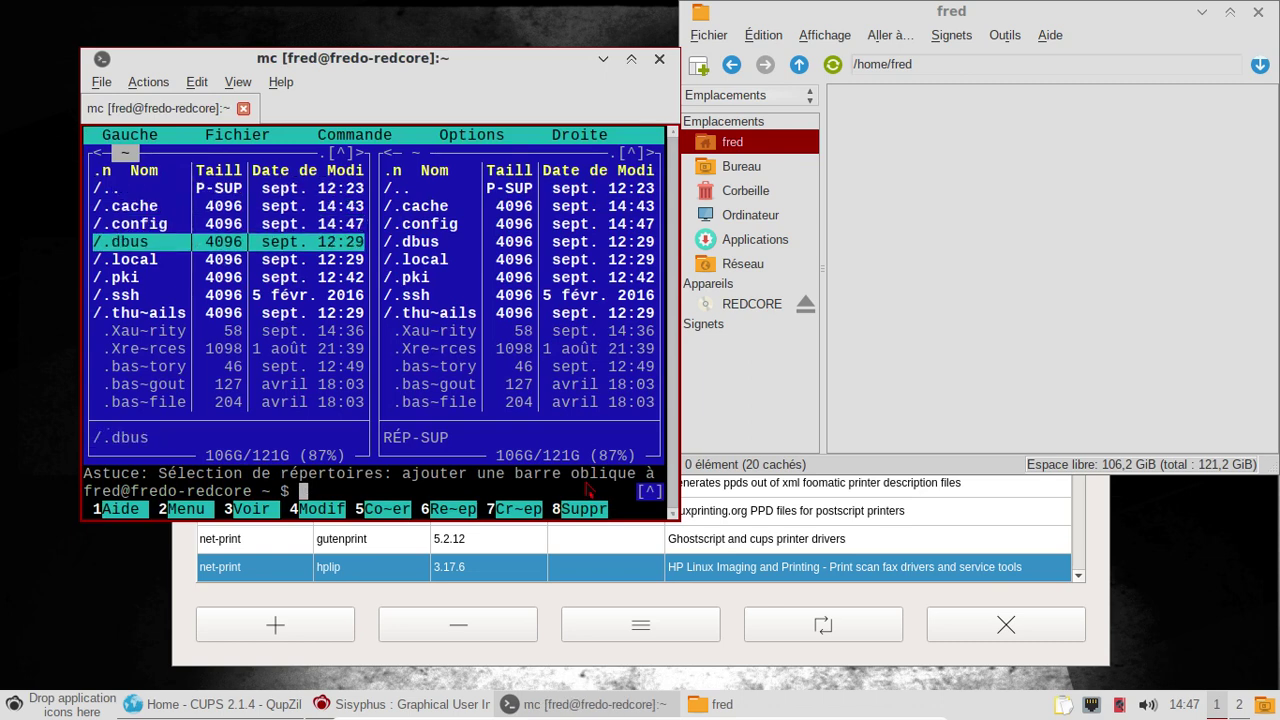
{"action": "key", "text": "Up"}
{"action": "key", "text": "Return"}
Delete the user-dirs.dirs file from the .config folder and confirm the deletion.
{"action": "key", "text": "Page_Down"}
{"action": "key", "text": "End"}
{"action": "key", "text": "Up"}
{"action": "key", "text": "Up"}
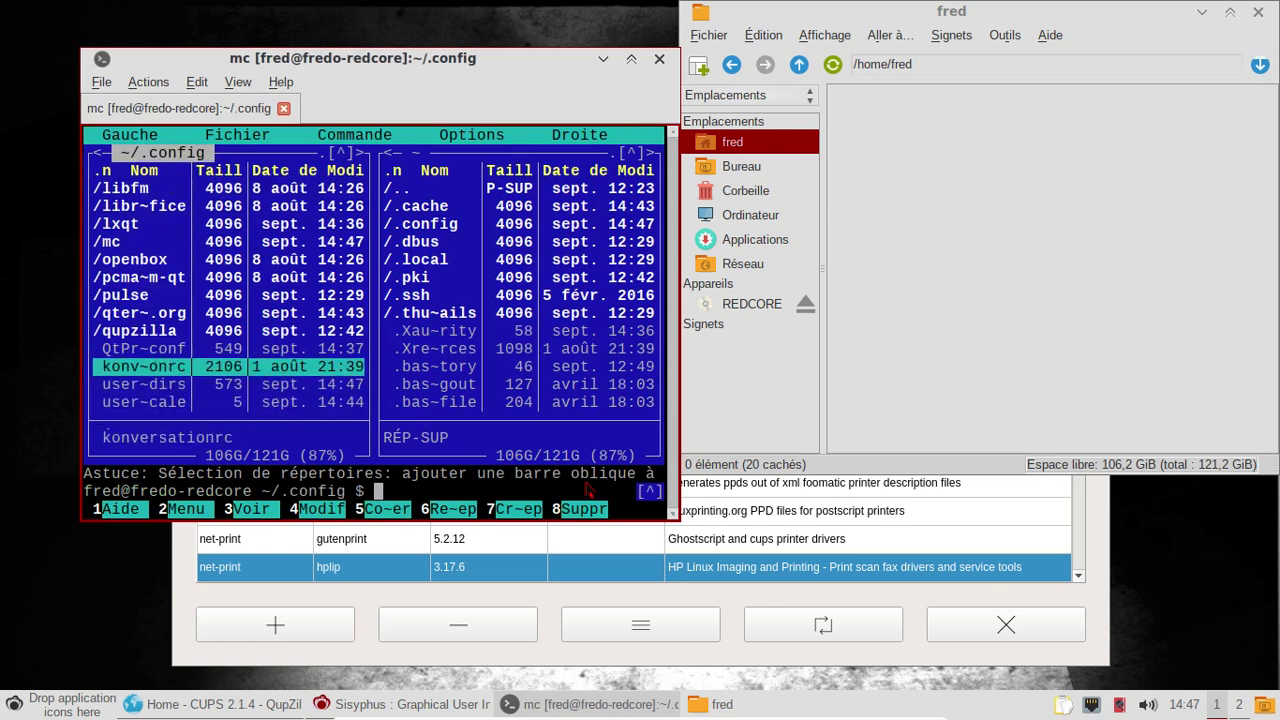
{"action": "key", "text": "Up"}
{"action": "key", "text": "Up"}
{"action": "key", "text": "Up"}
{"action": "key", "text": "Up"}
{"action": "key", "text": "Up"}
{"action": "key", "text": "Down"}
{"action": "key", "text": "Down"}
{"action": "key", "text": "Down"}
{"action": "key", "text": "Down"}
{"action": "key", "text": "Down"}
{"action": "key", "text": "Down"}
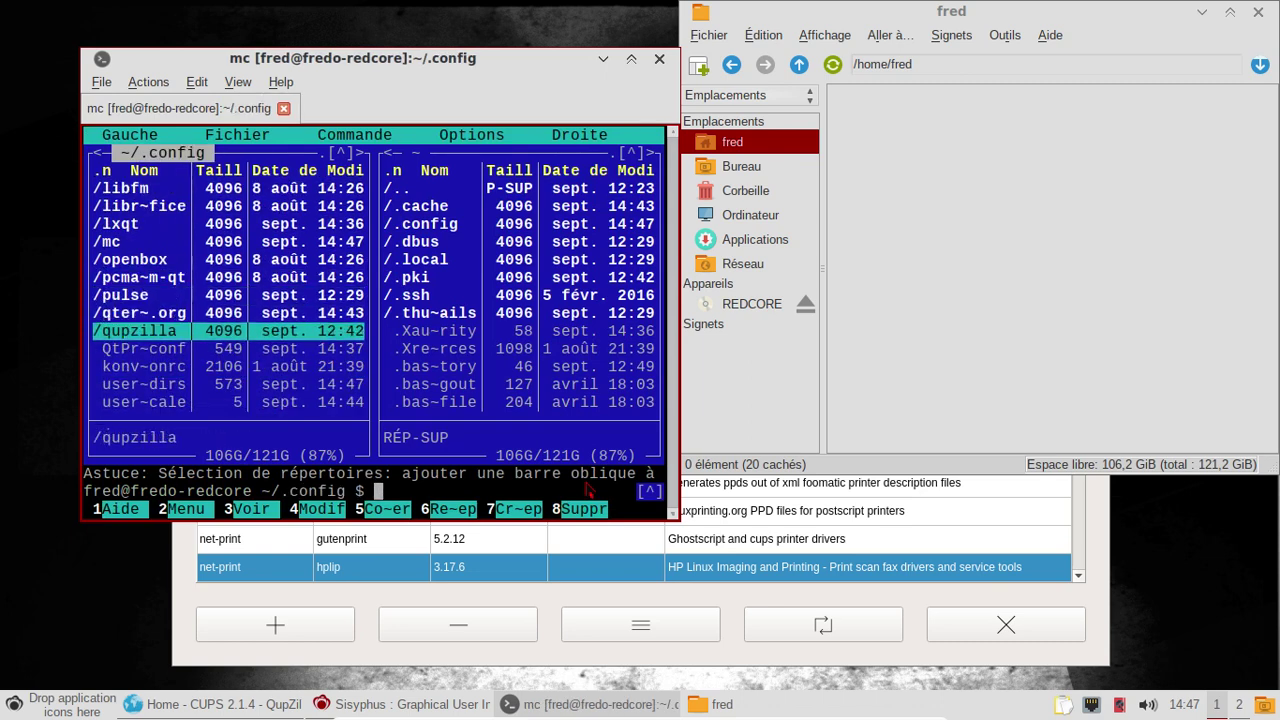
{"action": "key", "text": "F8"}
{"action": "key", "text": "Return"}
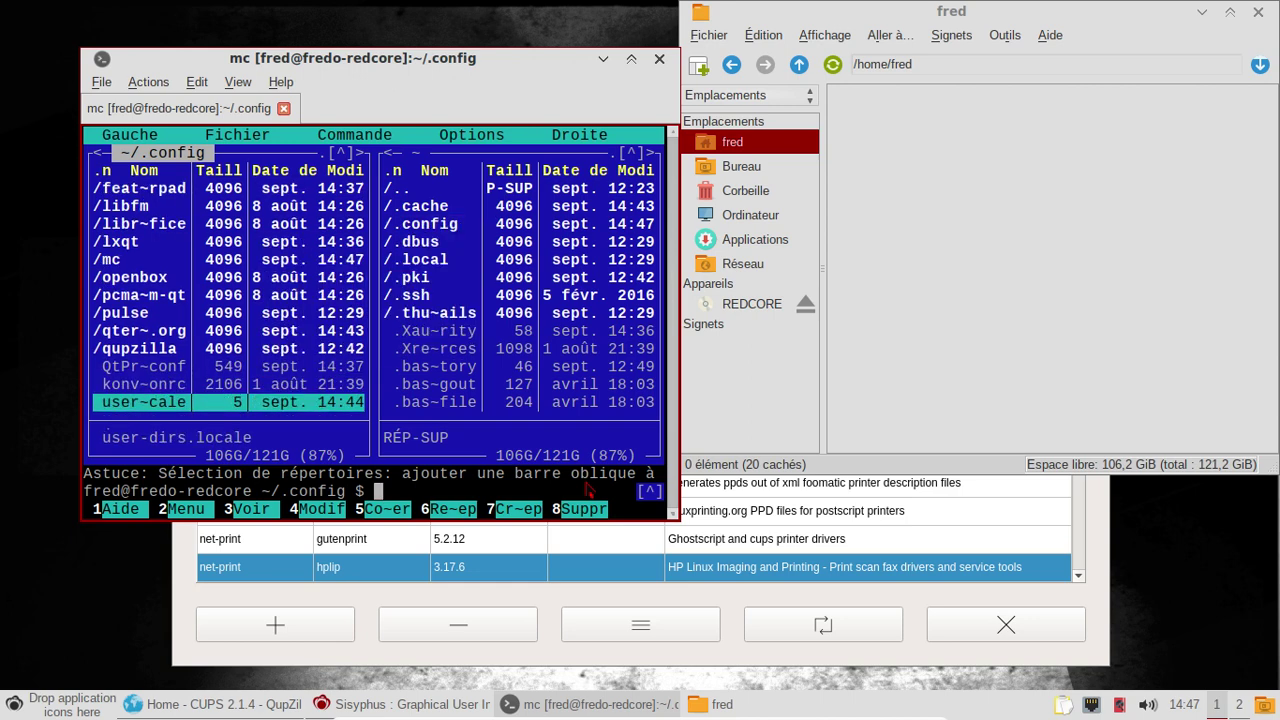
Open user-dirs.locale in the editor to check its content, close it, and exit Midnight Commander.
{"action": "key", "text": "F4"}
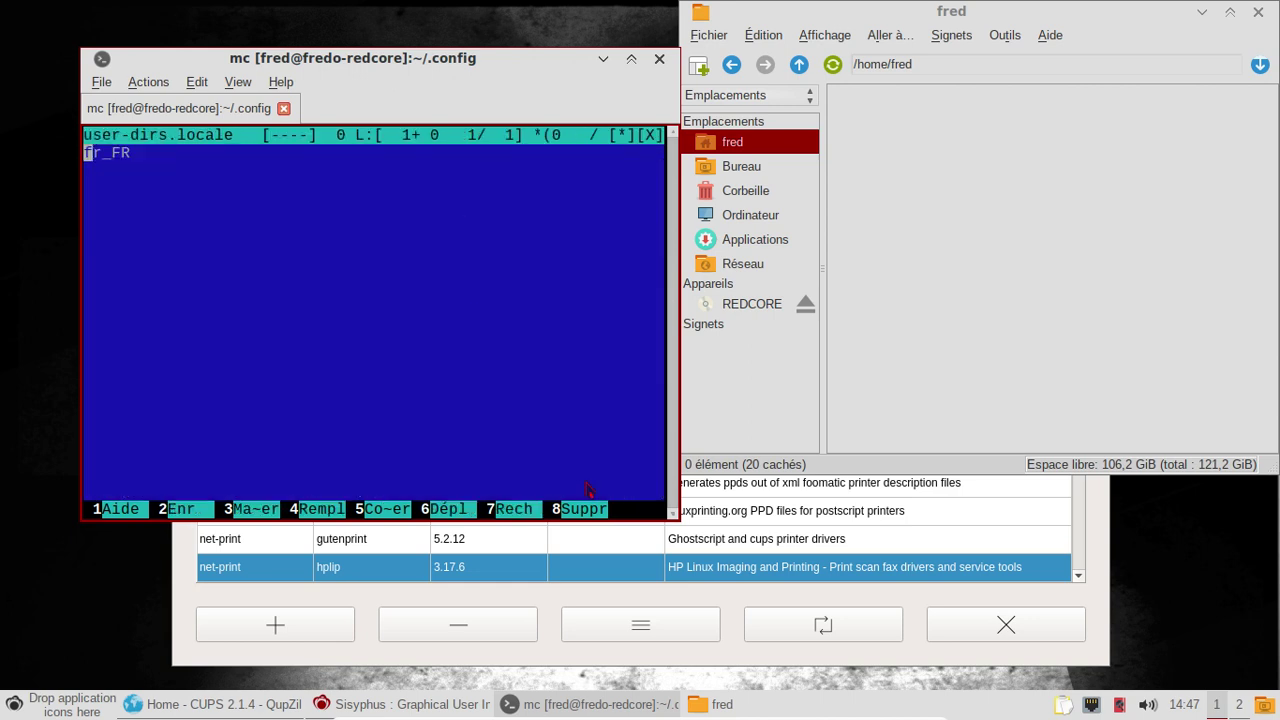
{"action": "key", "text": "F10"}
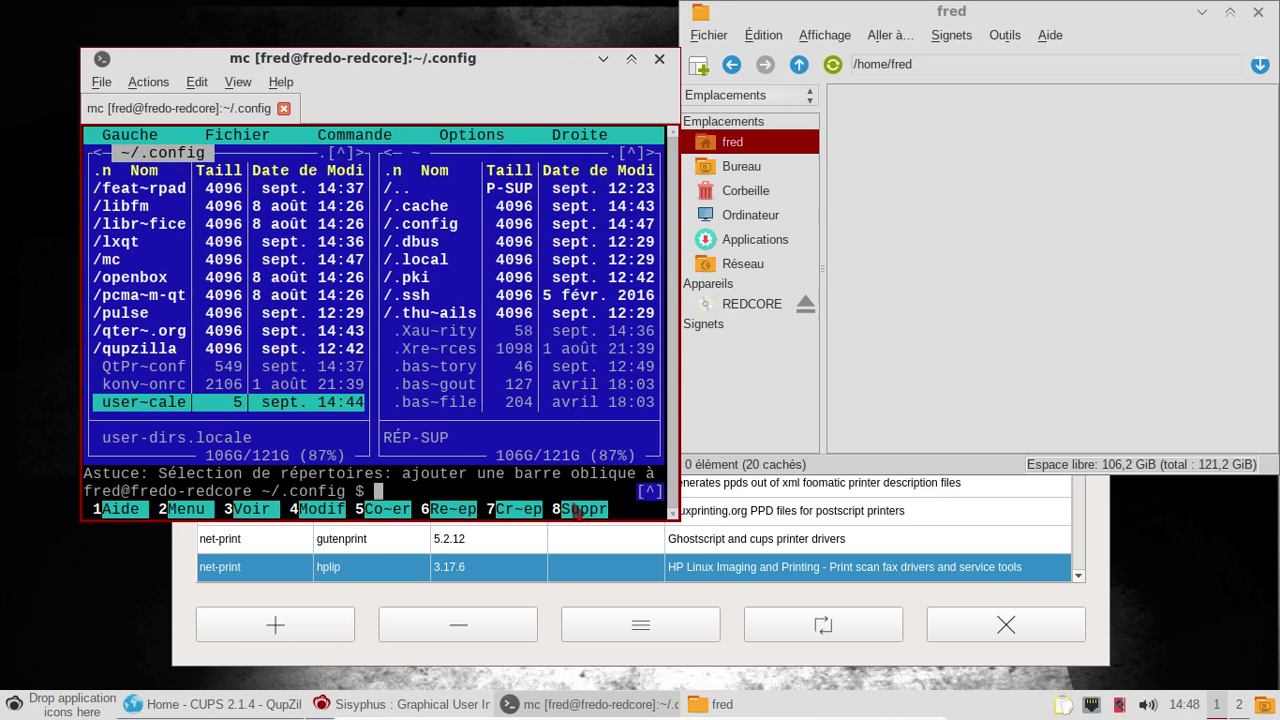
{"action": "type", "text": "exit"}
{"action": "key", "text": "Return"}
Run xdg-user-dirs-update to regenerate the user folders, and close the terminal, confirming the exit.
{"action": "key", "text": "Up"}
{"action": "key", "text": "Up"}
{"action": "key", "text": "Return"}
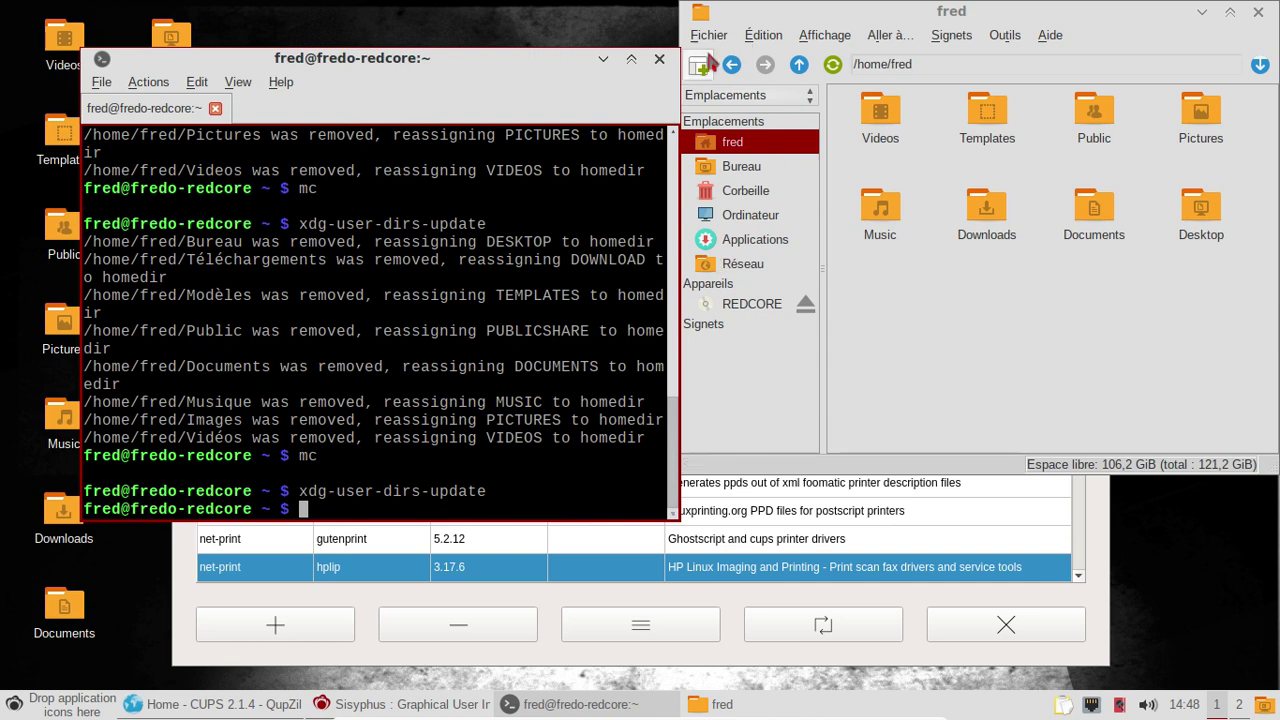
{"action": "left_click", "coordinate": [660, 62]}
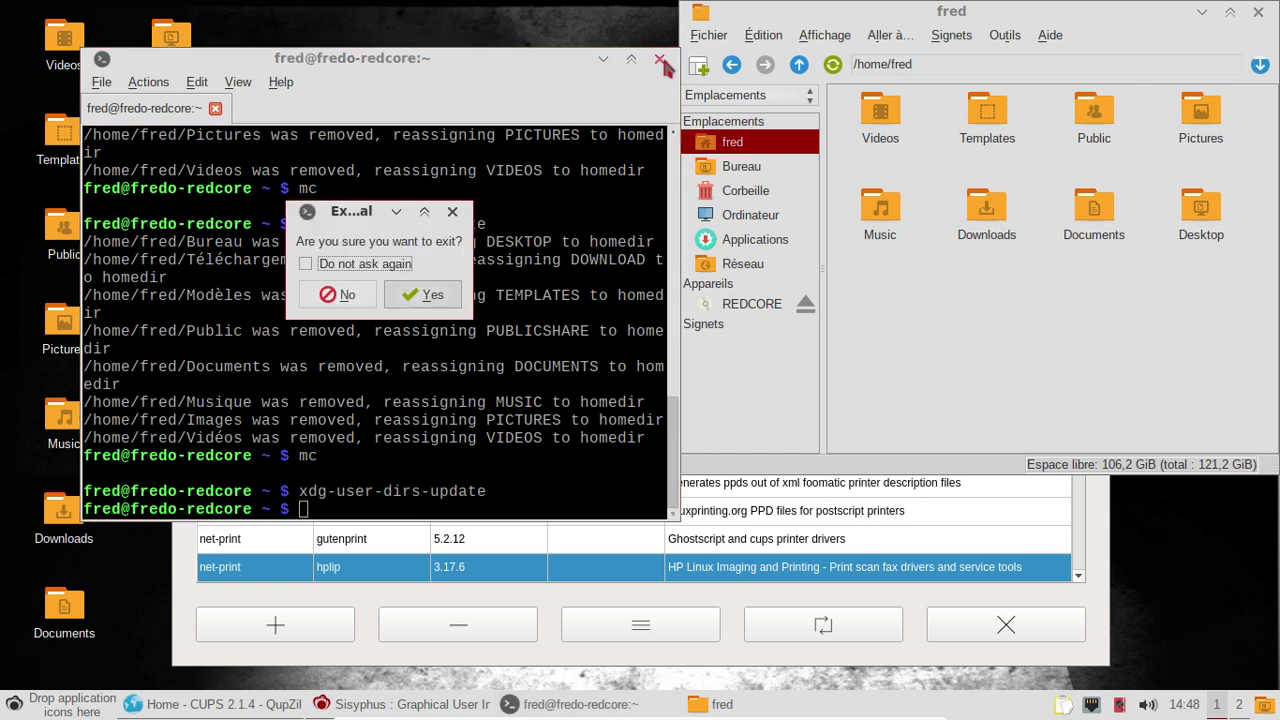
{"action": "left_click", "coordinate": [445, 295]}
Open the desktop preferences to look at the general and advanced settings, and close the dialog.
{"action": "right_click", "coordinate": [357, 47]}
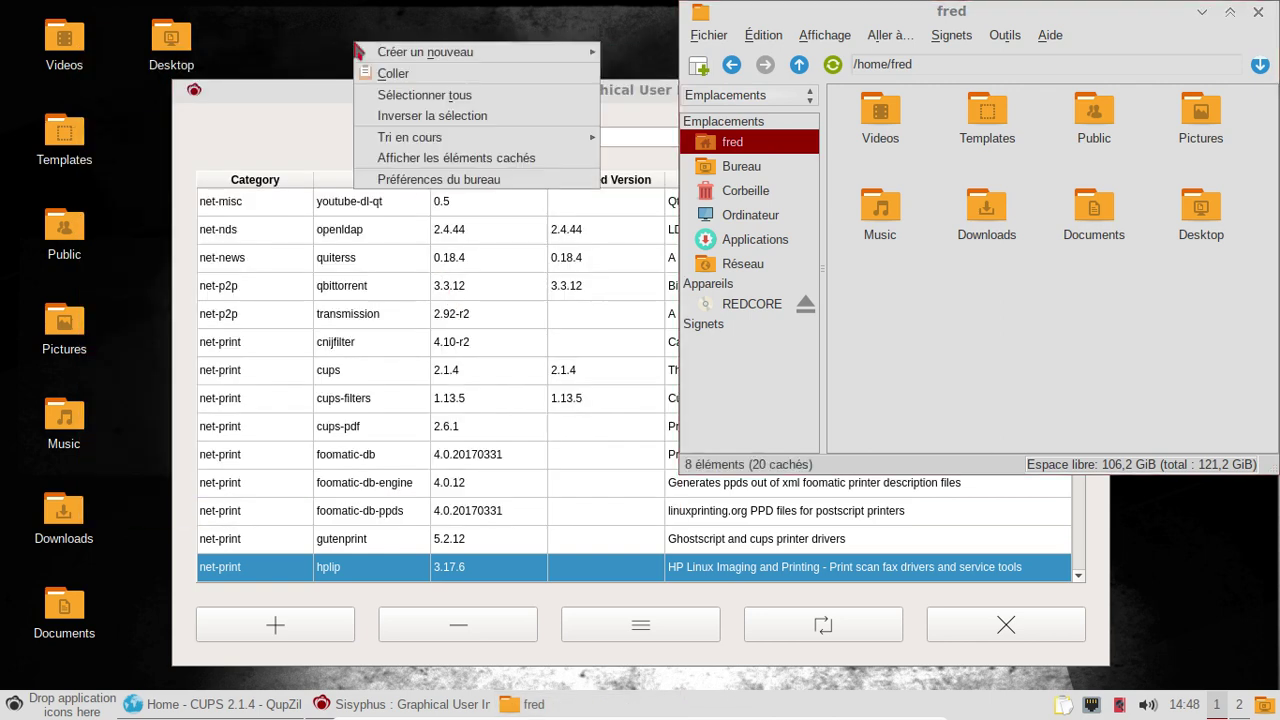
{"action": "left_click", "coordinate": [444, 180]}
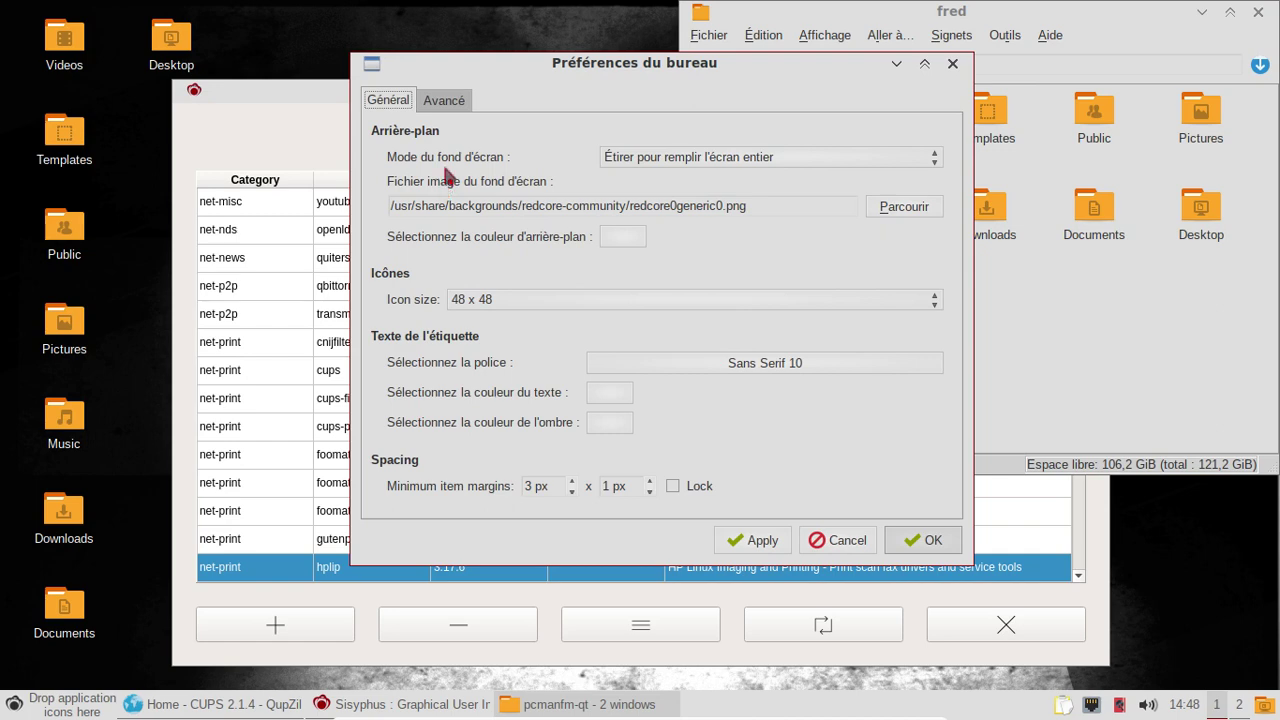
{"action": "left_click", "coordinate": [444, 100]}
{"action": "left_click", "coordinate": [889, 541]}
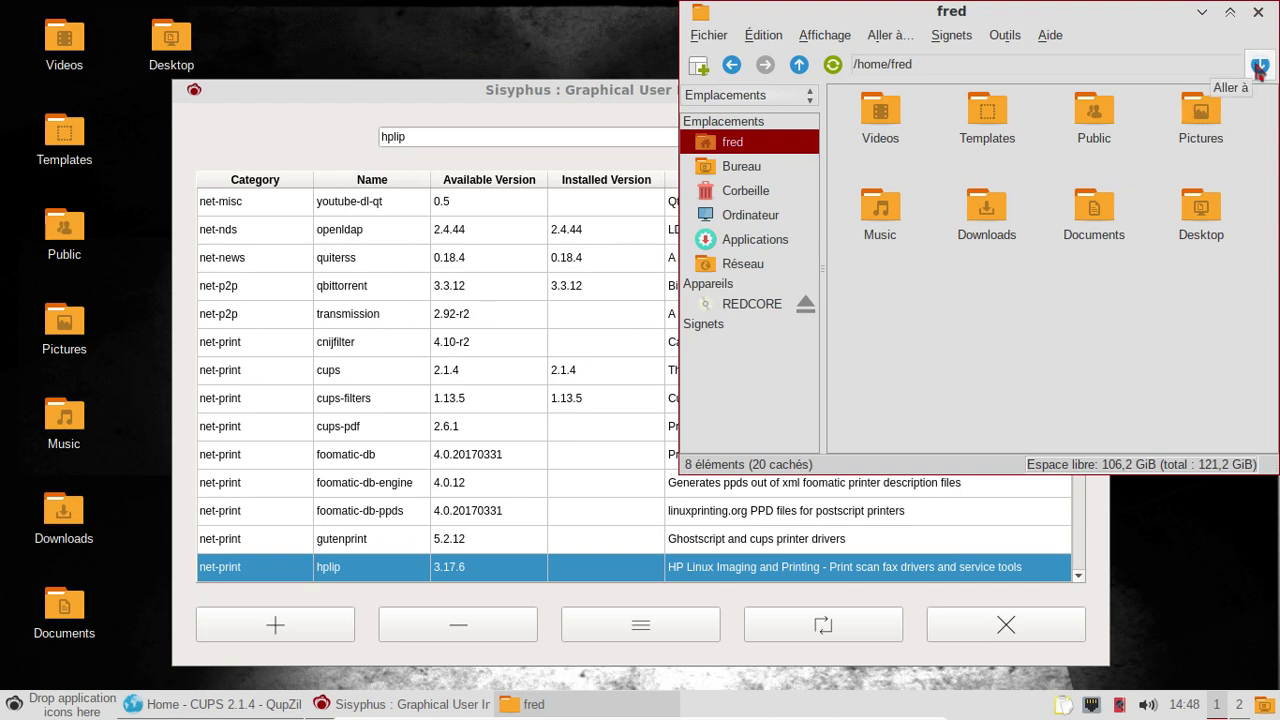
Close the file manager window showing the home folder and the Sisyphus package manager.
{"action": "left_click", "coordinate": [1258, 12]}
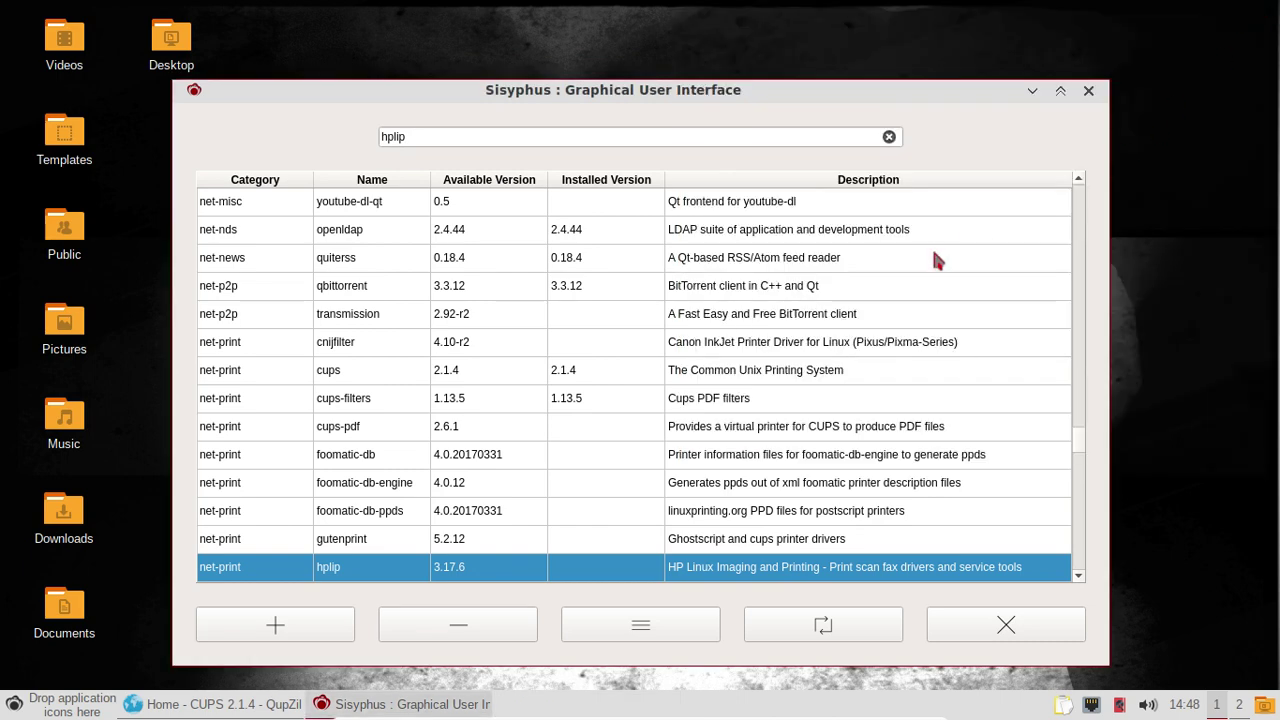
{"action": "left_click", "coordinate": [440, 706]}
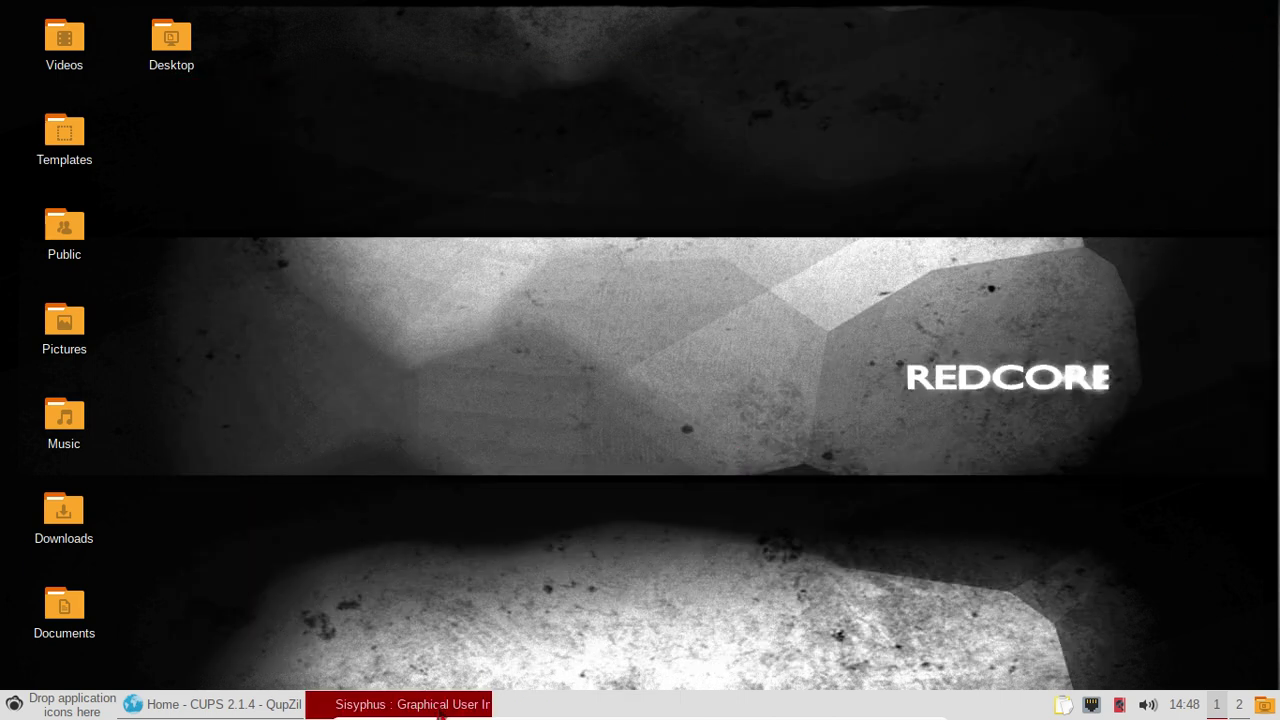
{"action": "left_click", "coordinate": [440, 706]}
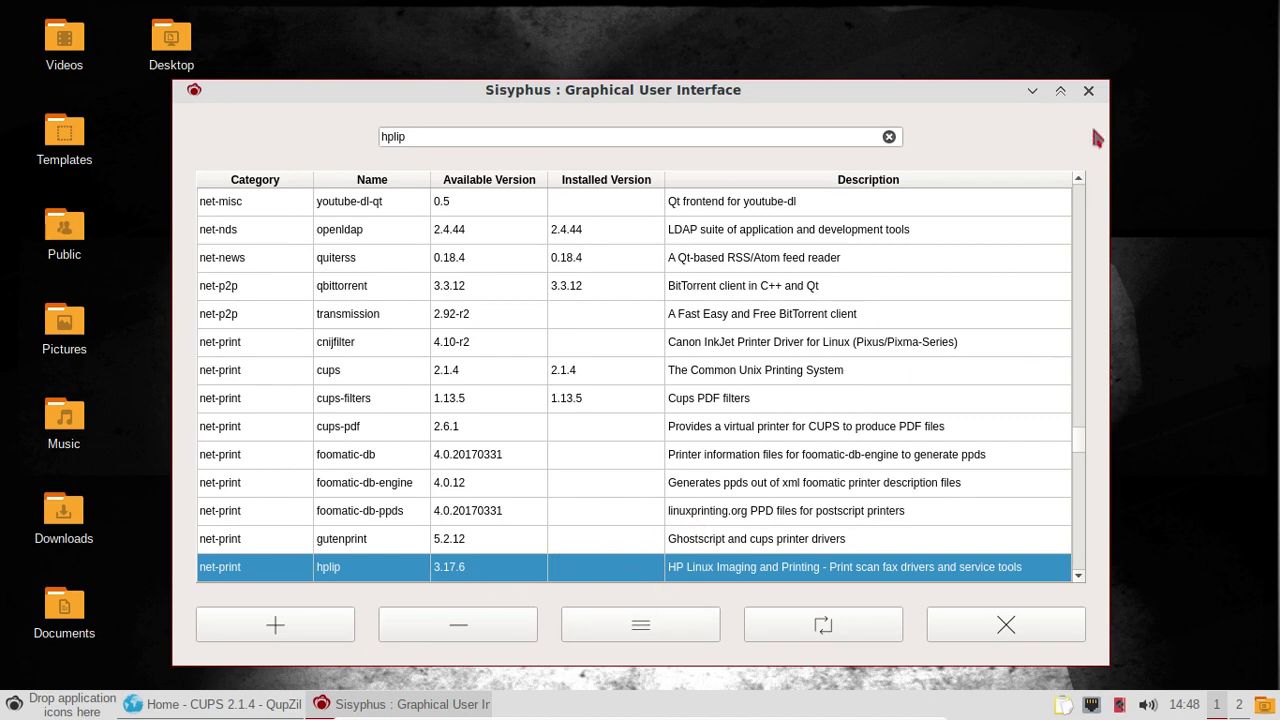
{"action": "left_click", "coordinate": [1089, 91]}
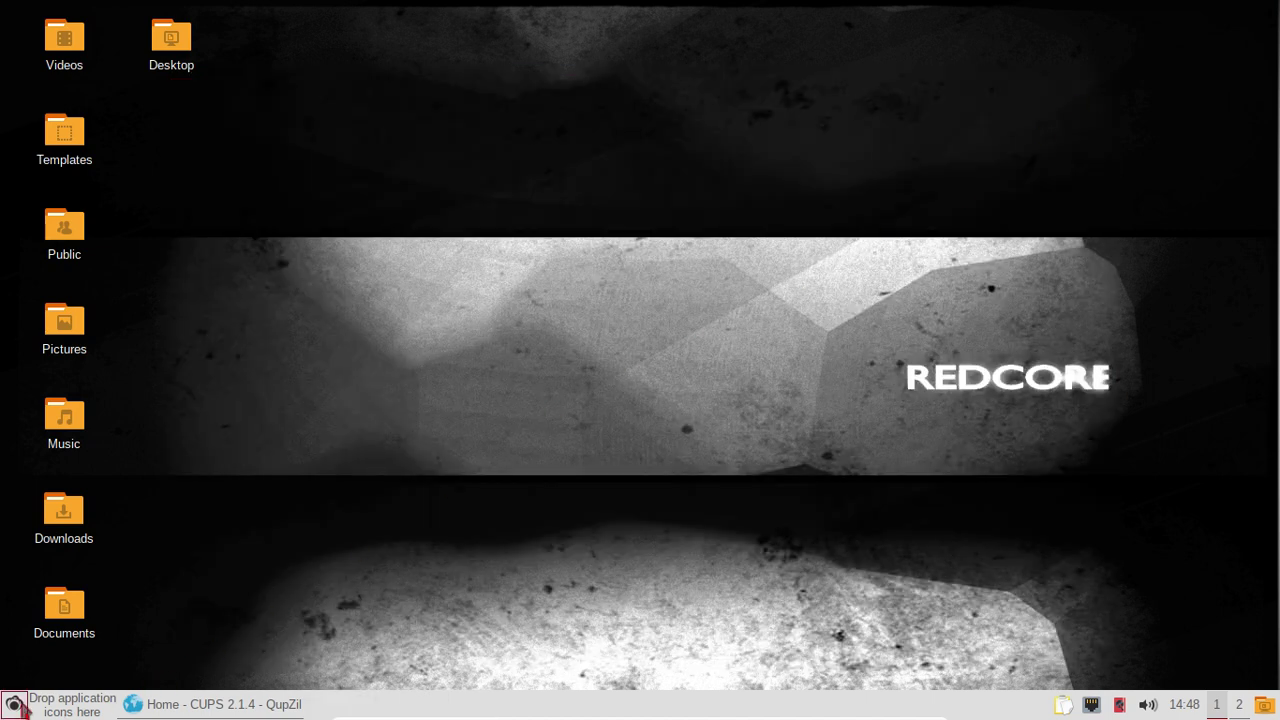
{"action": "left_click_drag", "start_coordinate": [220, 28], "coordinate": [26, 622]}
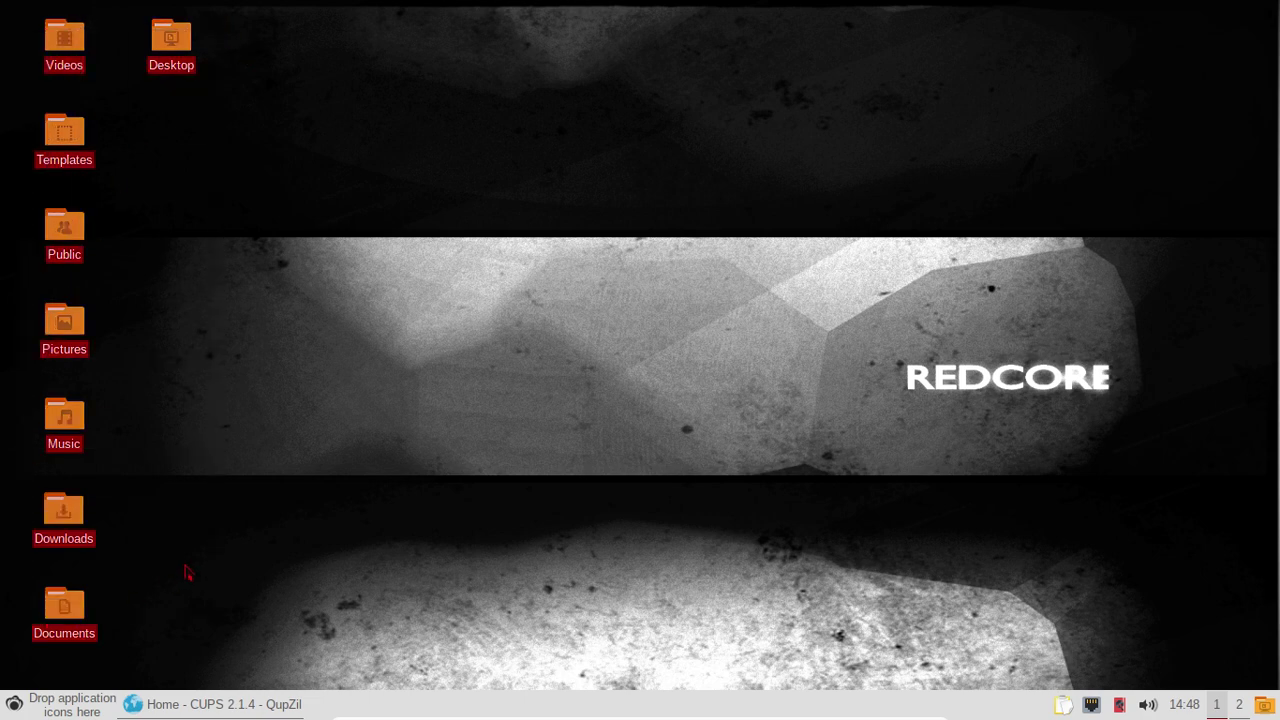
{"action": "key", "text": "Delete"}
{"action": "key", "text": "Escape"}
Check the general and advanced desktop preferences once more and close the dialog without changes.
{"action": "right_click", "coordinate": [398, 121]}
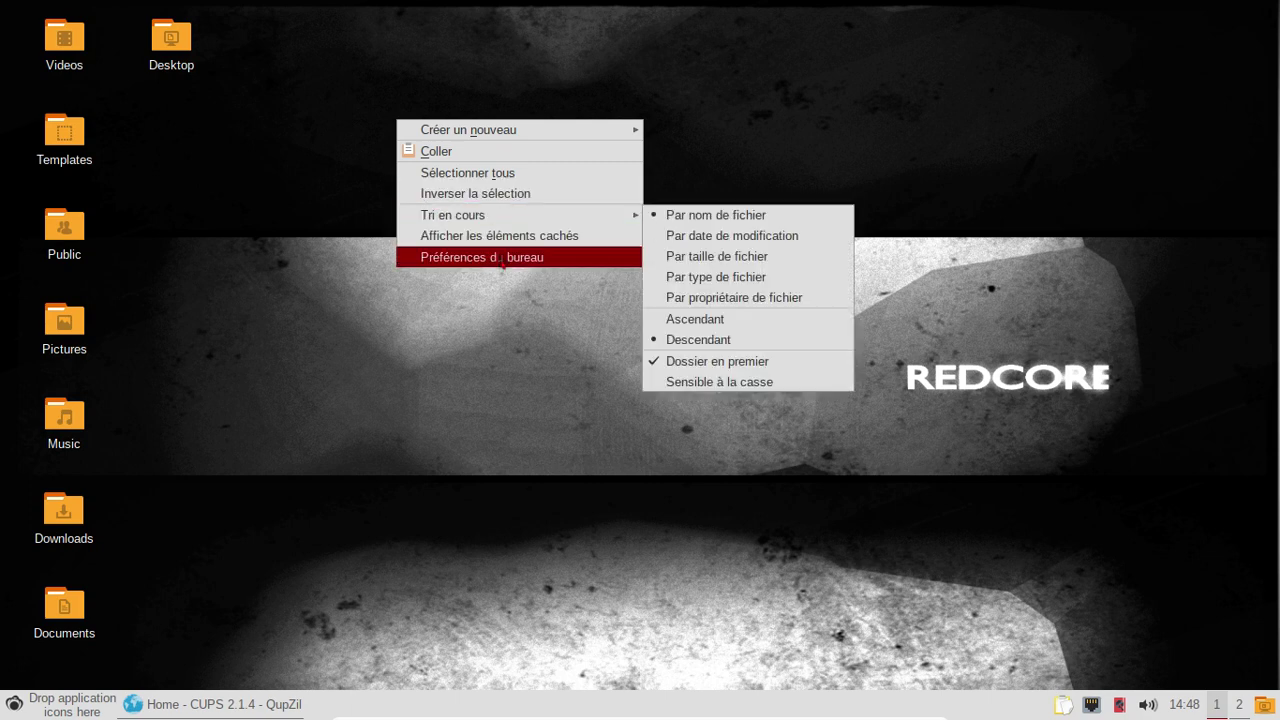
{"action": "left_click", "coordinate": [500, 258]}
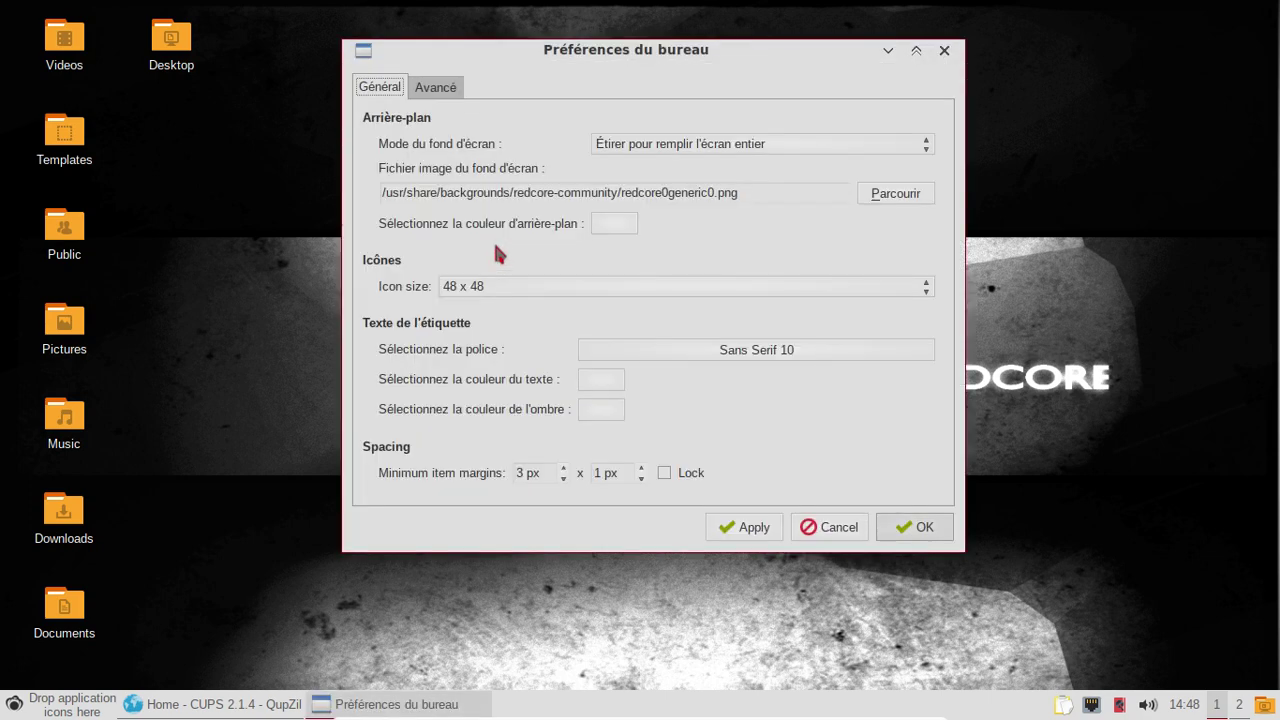
{"action": "left_click", "coordinate": [432, 88]}
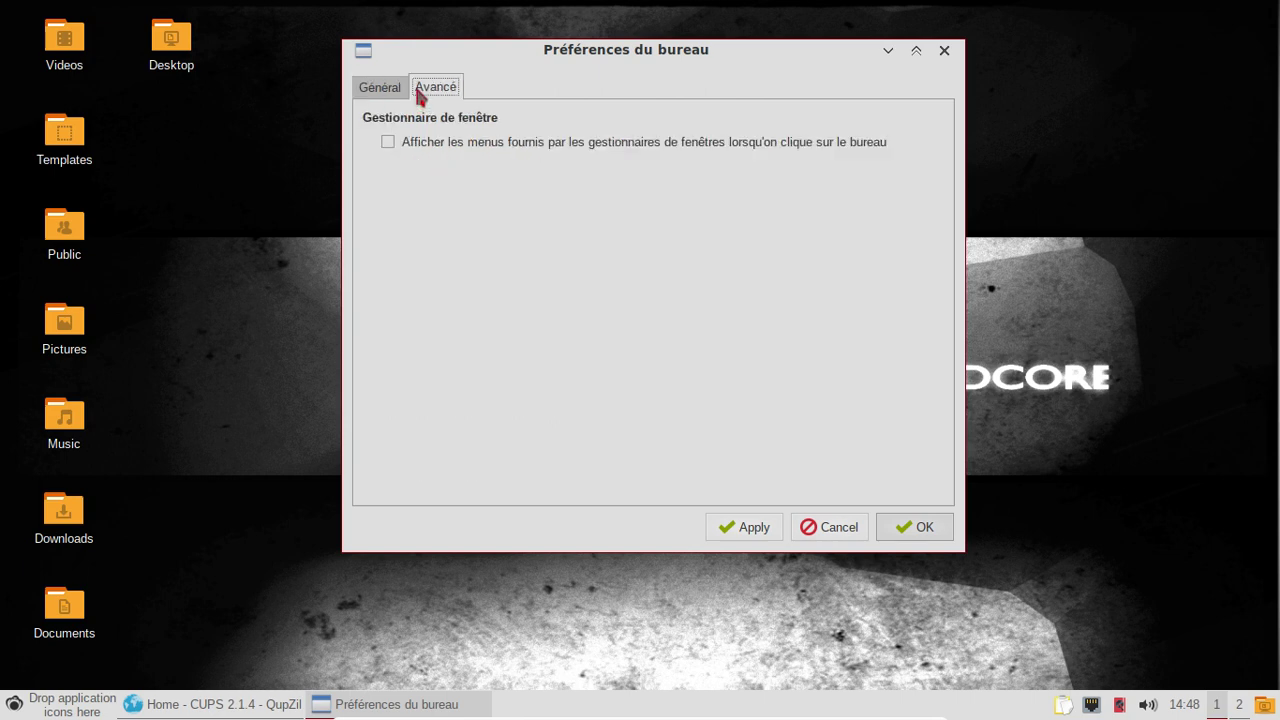
{"action": "left_click", "coordinate": [944, 50]}
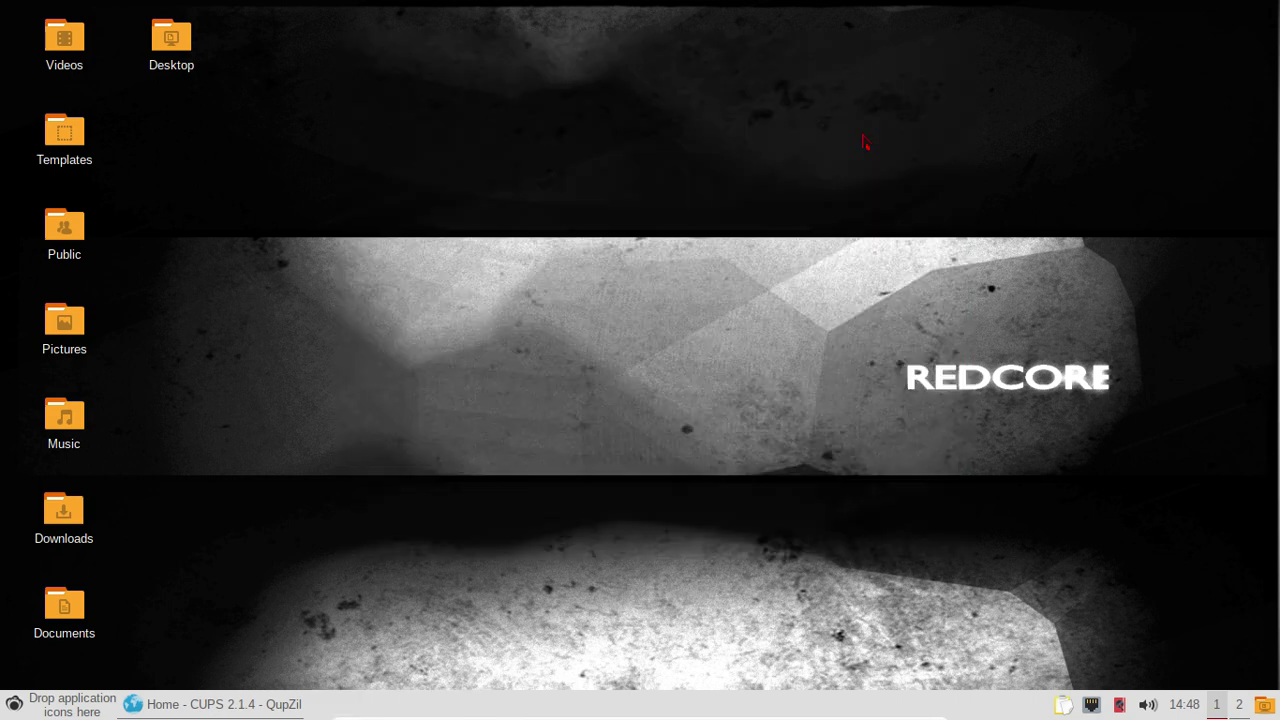
Open the LXQt Configuration Center, check its Desktop preferences, and close that preferences dialog.
{"action": "left_click", "coordinate": [14, 704]}
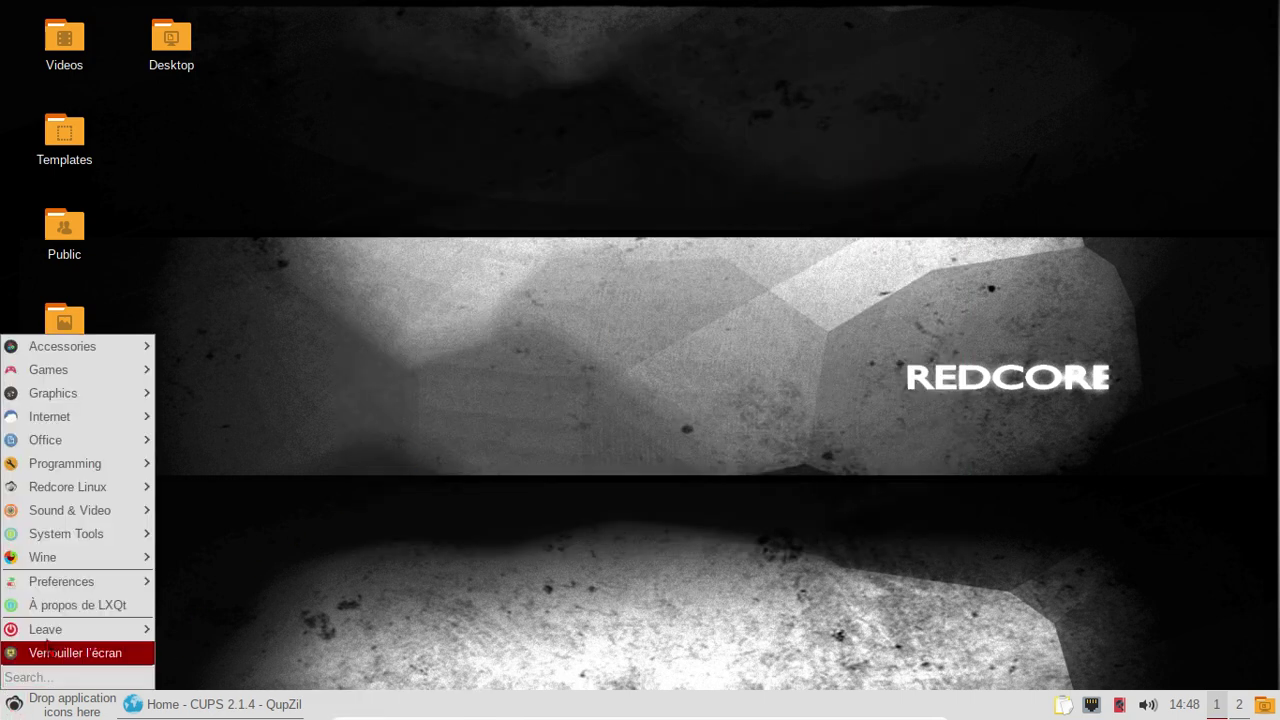
{"action": "mouse_move", "coordinate": [68, 590]}
{"action": "mouse_move", "coordinate": [222, 586]}
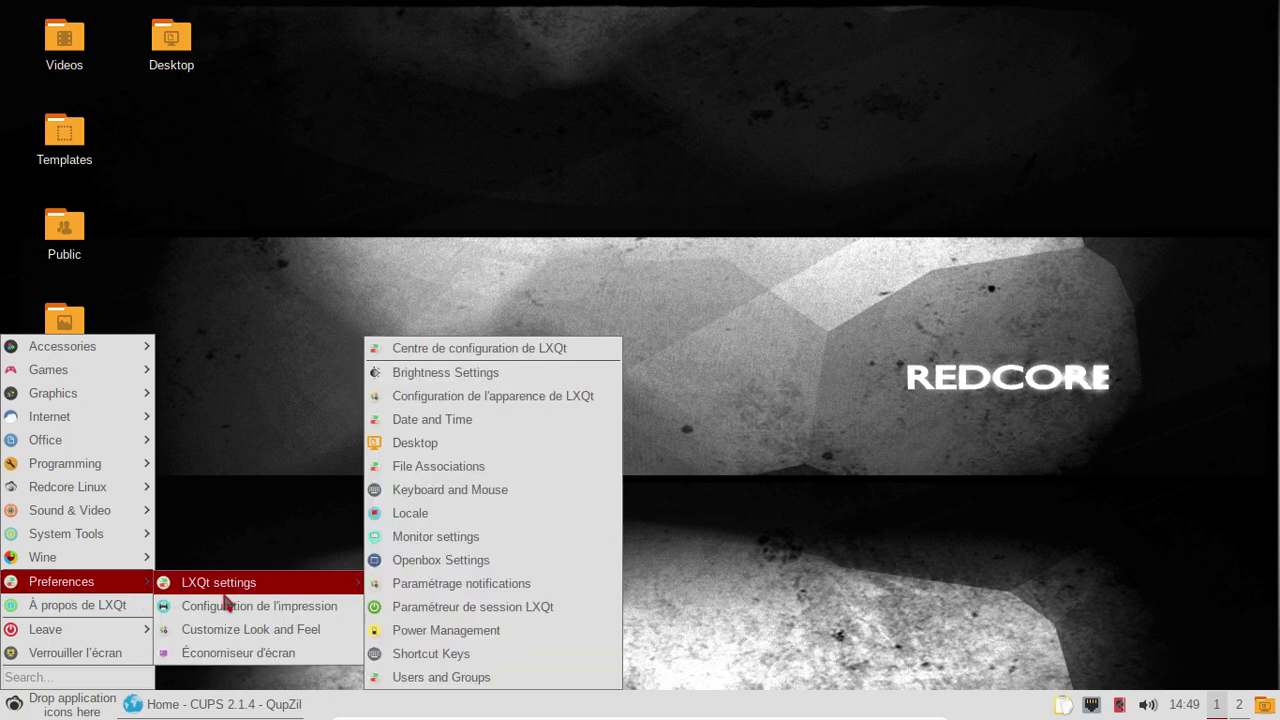
{"action": "left_click", "coordinate": [500, 350]}
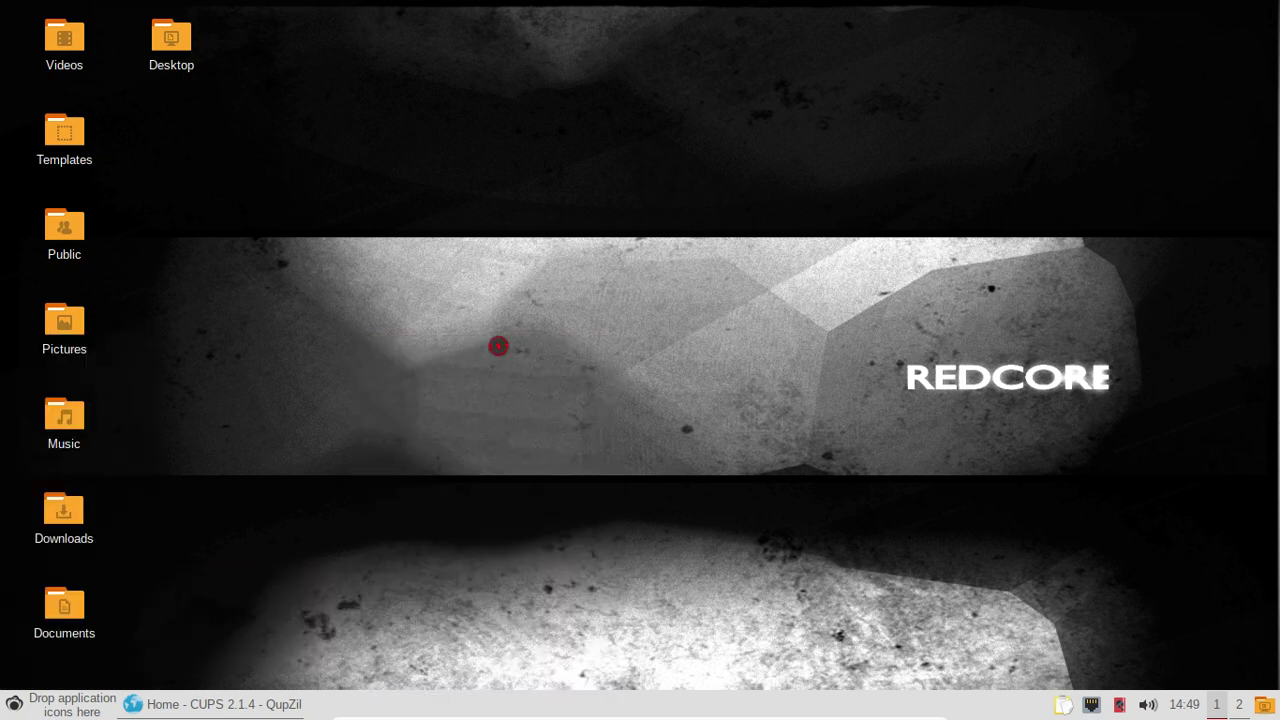
{"action": "left_click", "coordinate": [651, 240]}
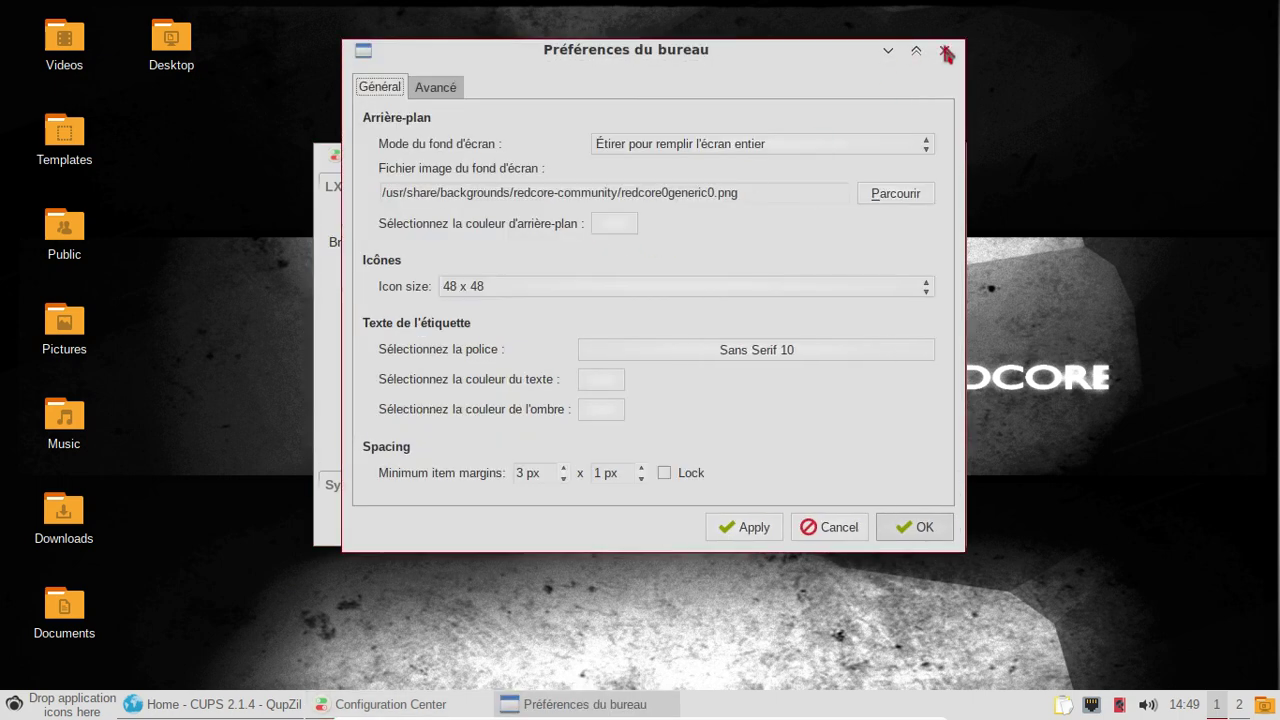
{"action": "left_click", "coordinate": [945, 53]}
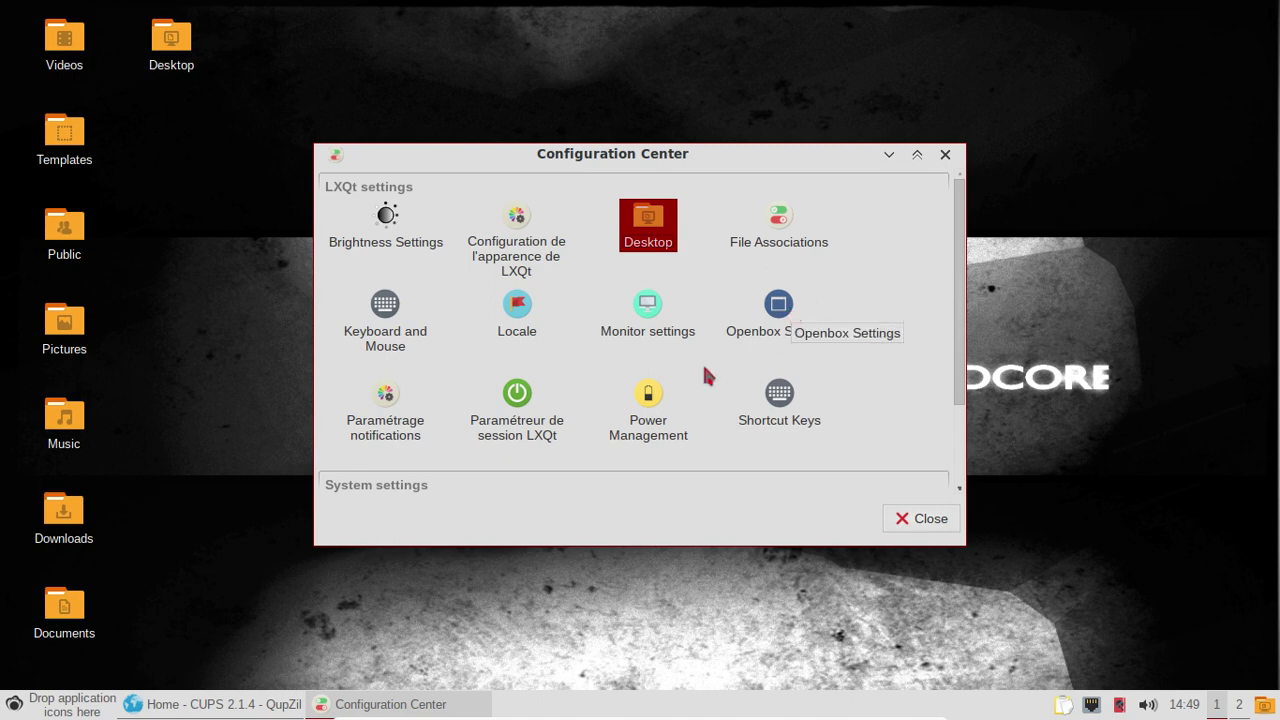
{"action": "scroll", "coordinate": [688, 320], "scroll_direction": "down", "scroll_amount": 2}
{"action": "scroll", "coordinate": [688, 320], "scroll_direction": "up", "scroll_amount": 2}
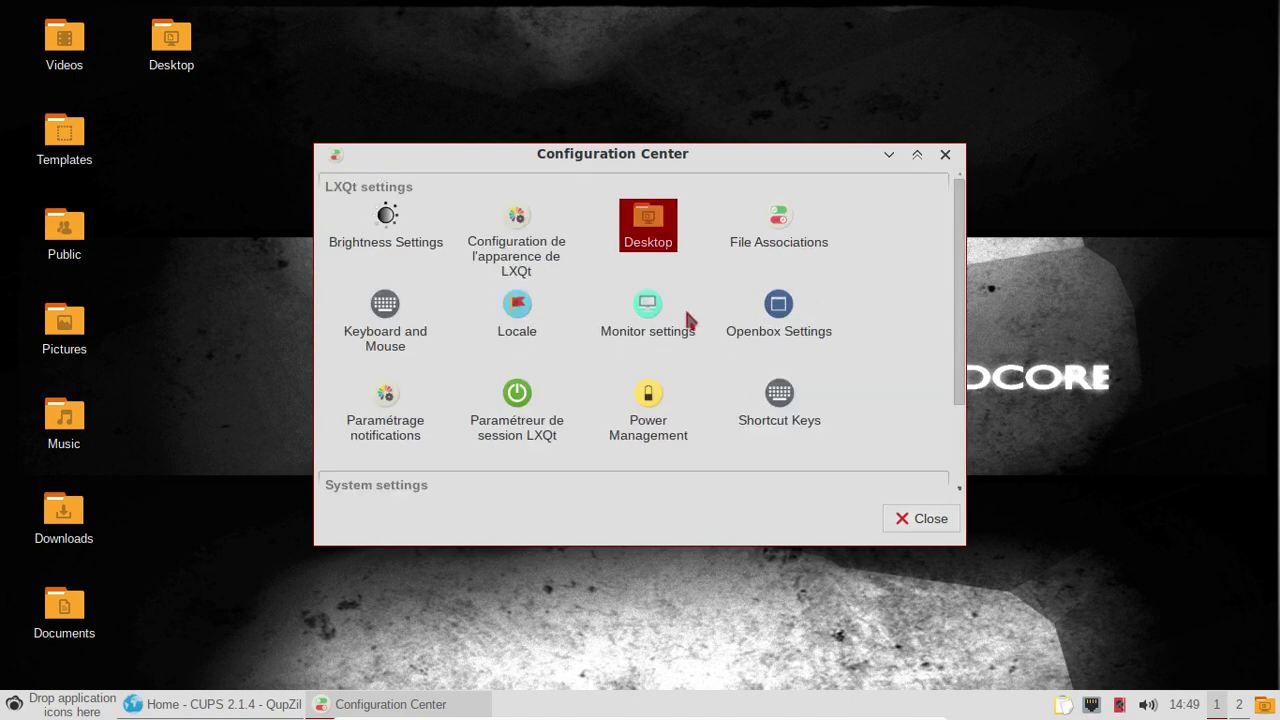
Review the LXQt appearance settings for widget style, icon theme, LXQt theme, font and cursor, and close the Configuration Center.
{"action": "left_click", "coordinate": [516, 226]}
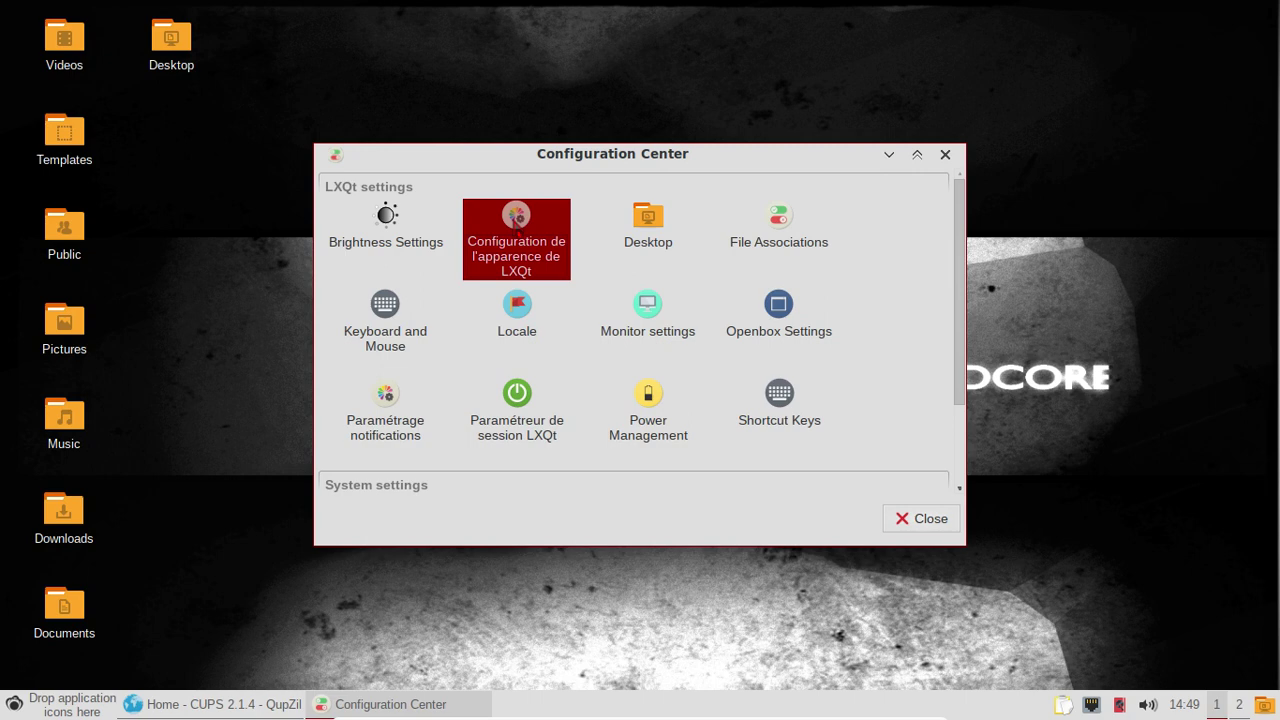
{"action": "double_click", "coordinate": [517, 227]}
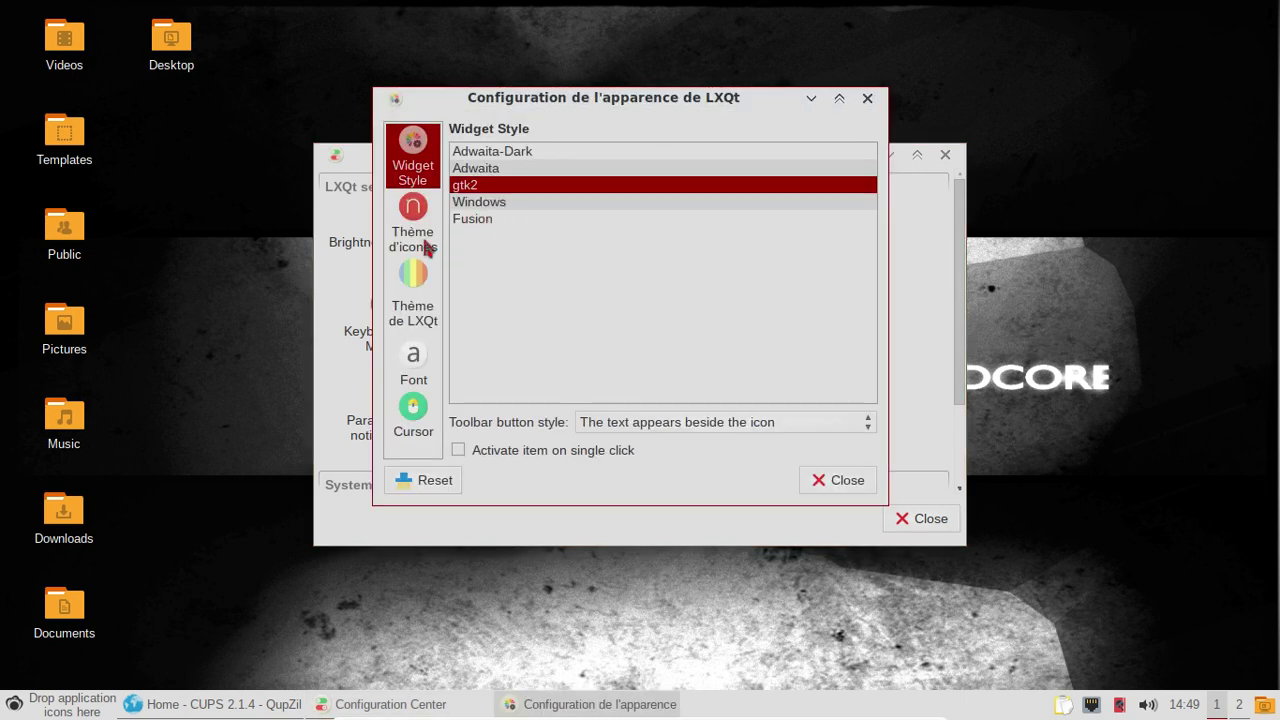
{"action": "left_click", "coordinate": [423, 224]}
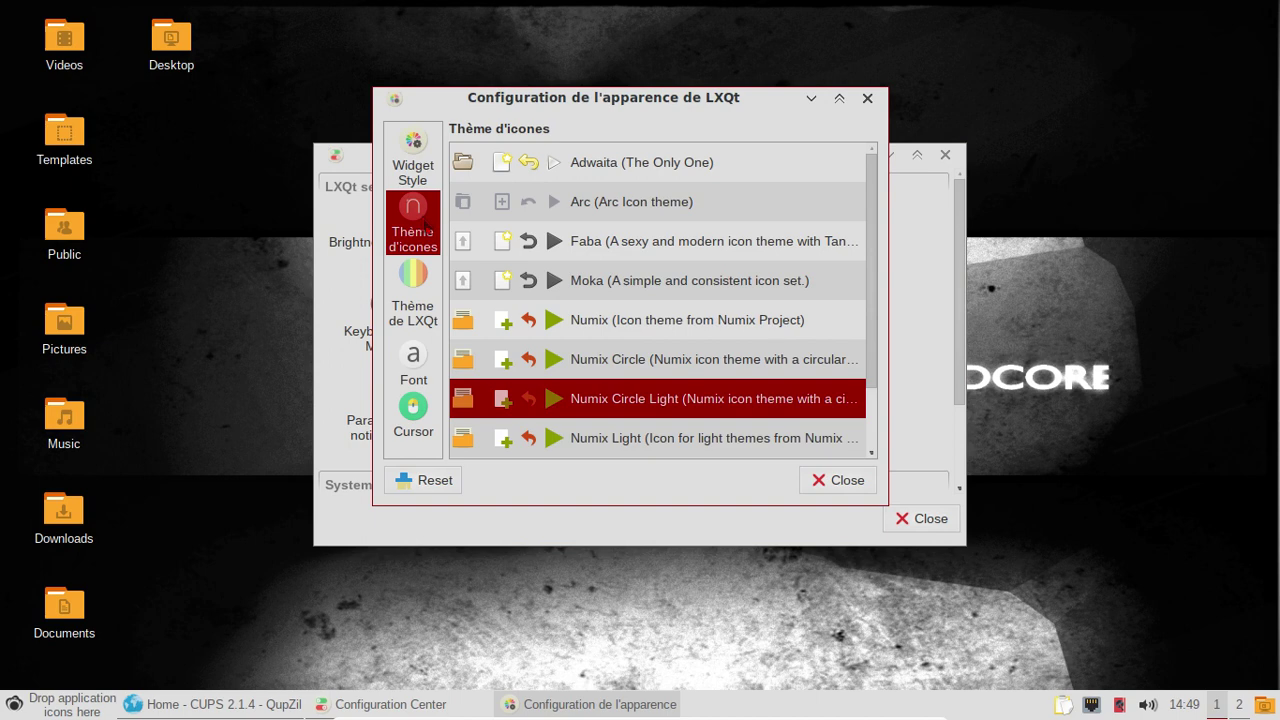
{"action": "left_click", "coordinate": [425, 278]}
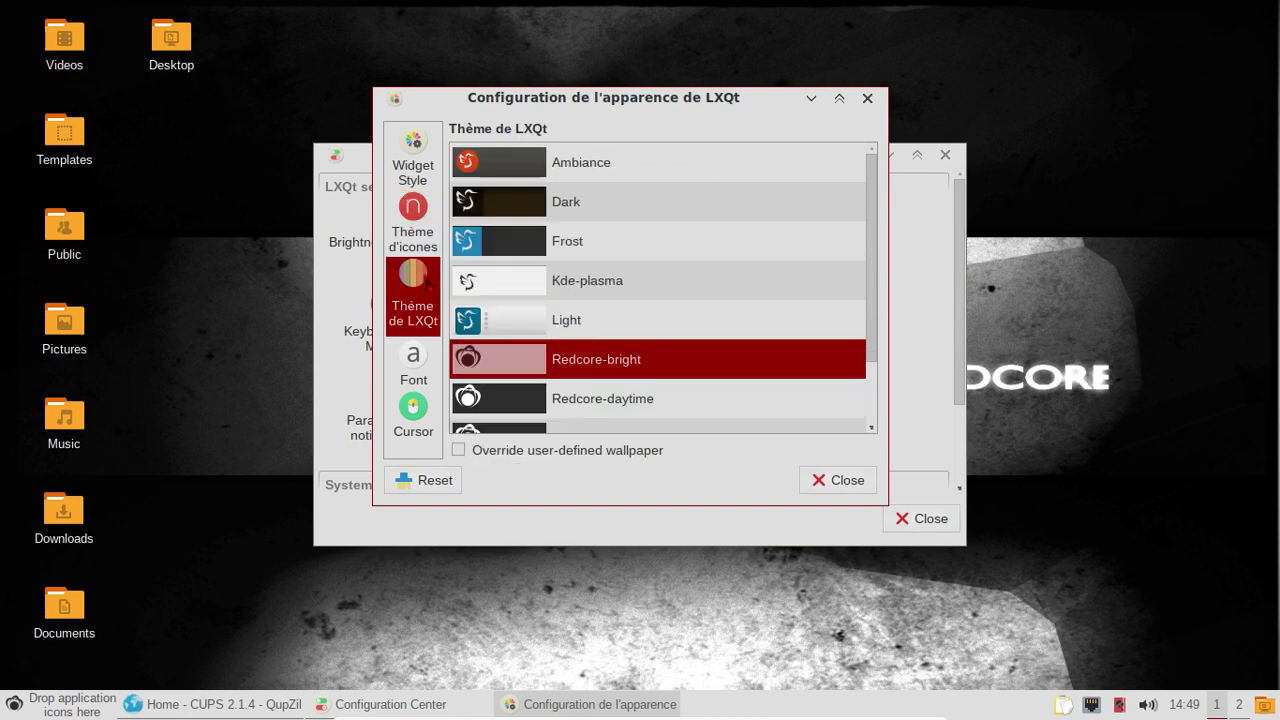
{"action": "left_click", "coordinate": [422, 362]}
{"action": "left_click", "coordinate": [425, 420]}
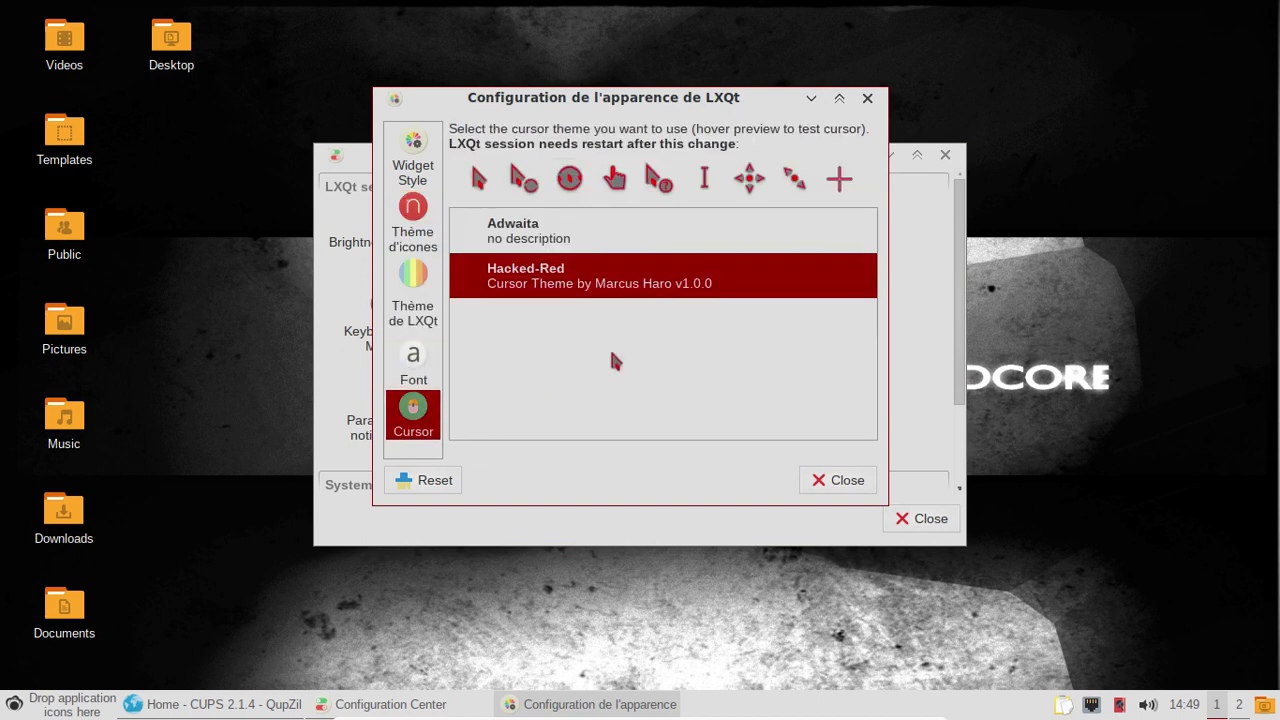
{"action": "left_click", "coordinate": [868, 100]}
{"action": "scroll", "coordinate": [897, 283], "scroll_direction": "down", "scroll_amount": 3}
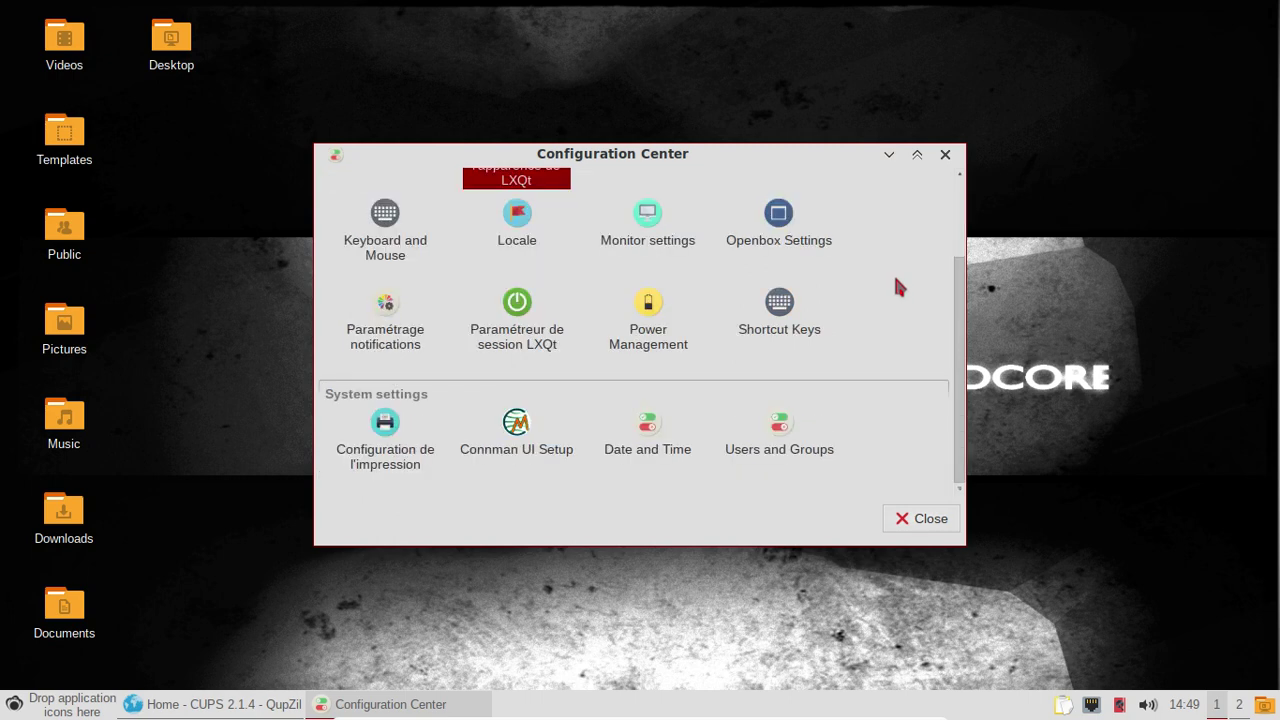
{"action": "left_click", "coordinate": [945, 155]}
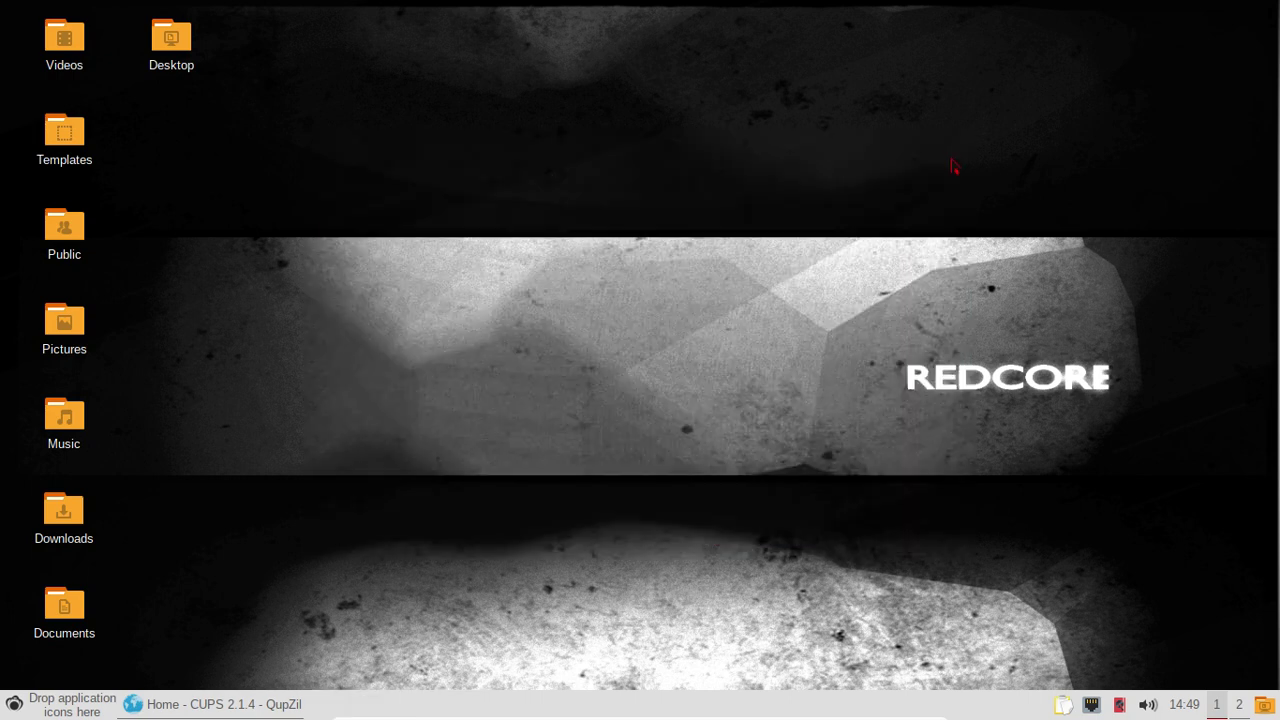
Restore the CUPS browser window, and review the icon theme, mouse cursor, font and other settings in Customize Look and Feel.
{"action": "left_click", "coordinate": [248, 705]}
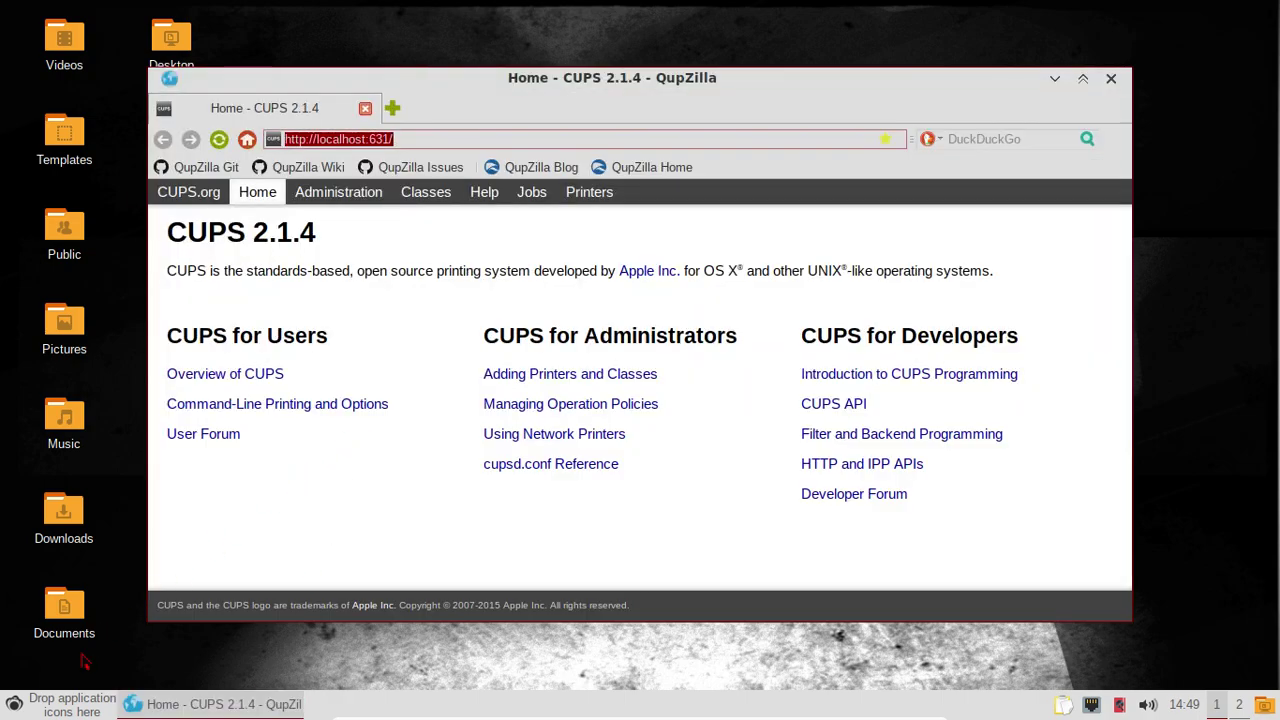
{"action": "left_click", "coordinate": [14, 704]}
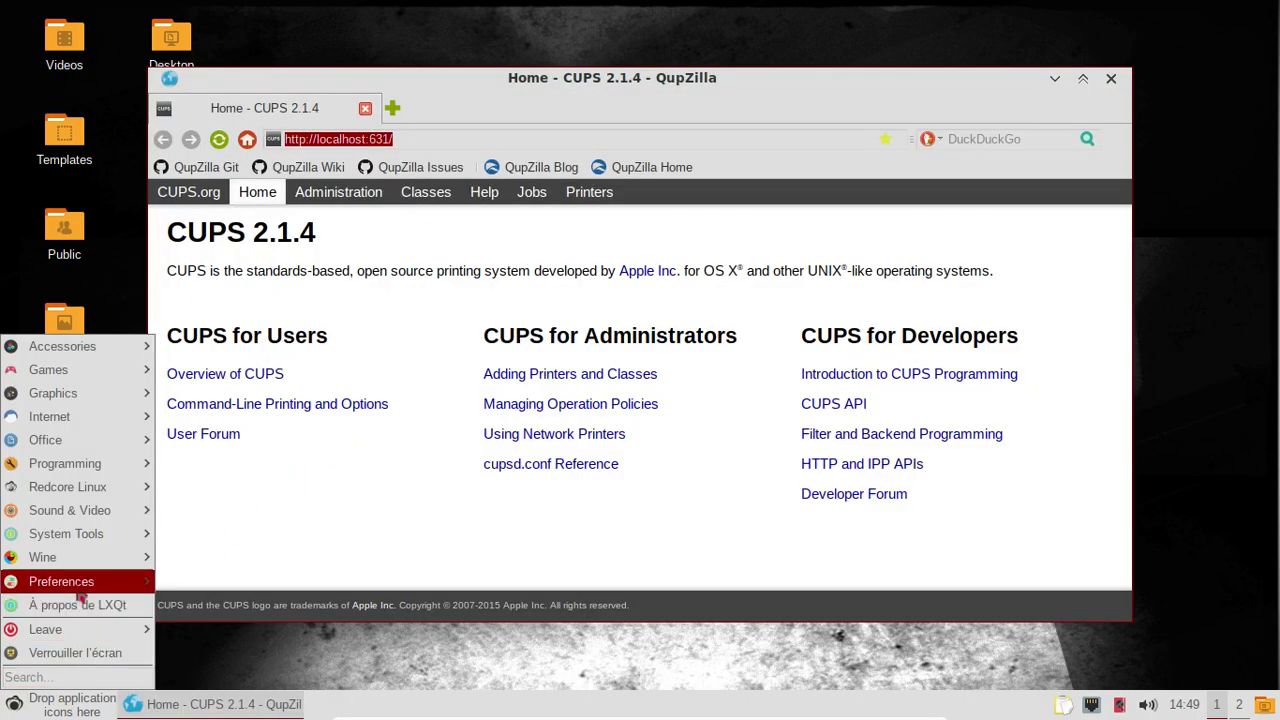
{"action": "mouse_move", "coordinate": [78, 581]}
{"action": "mouse_move", "coordinate": [220, 594]}
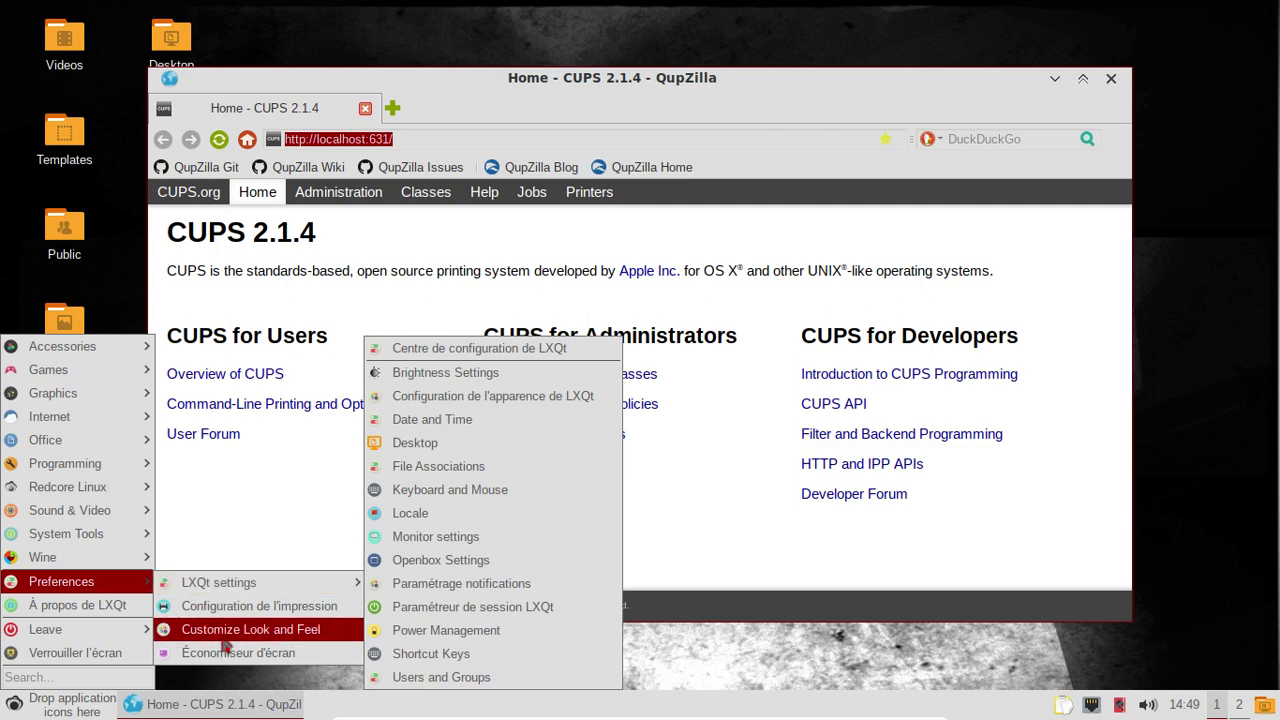
{"action": "left_click", "coordinate": [224, 641]}
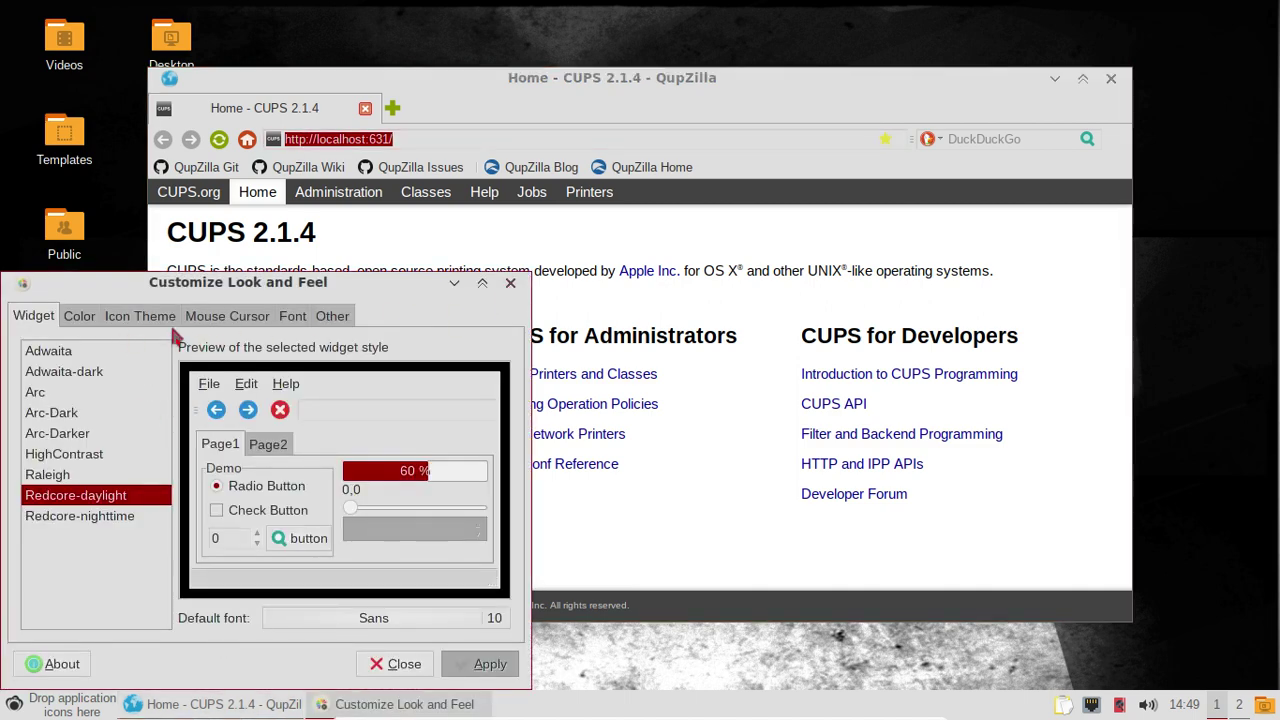
{"action": "left_click", "coordinate": [143, 318]}
{"action": "left_click", "coordinate": [226, 325]}
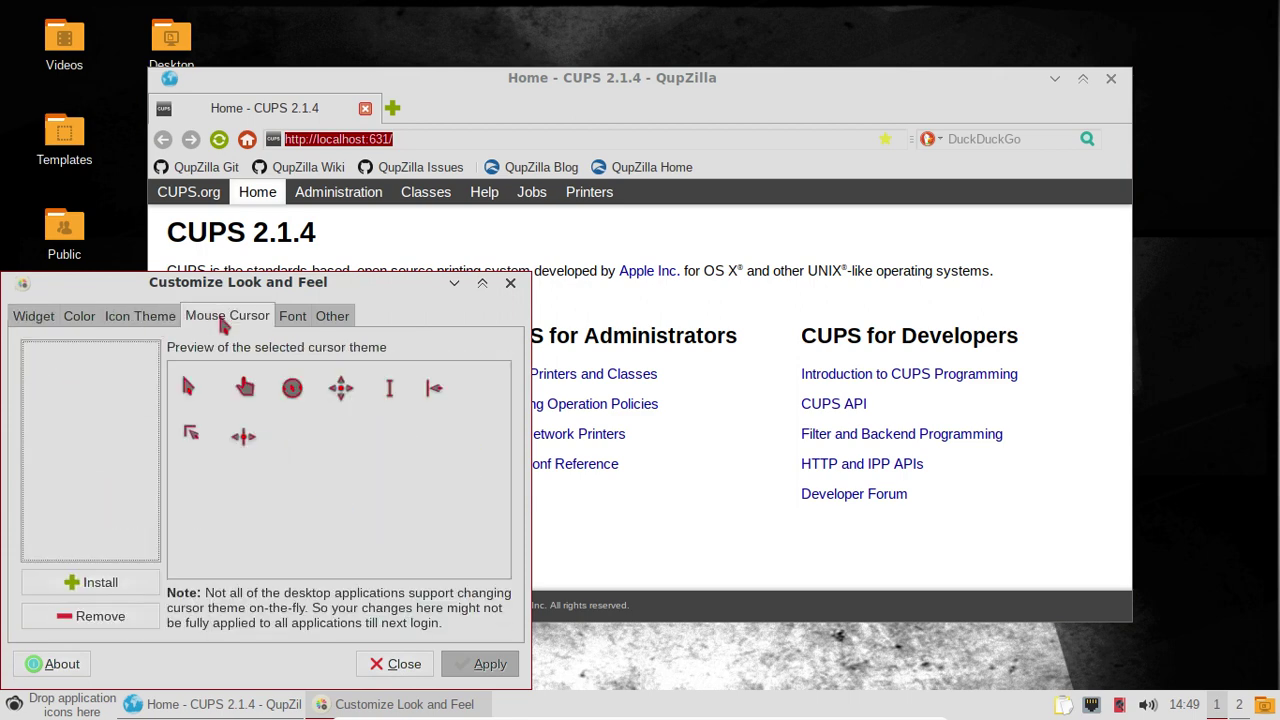
{"action": "left_click", "coordinate": [291, 325]}
{"action": "left_click", "coordinate": [323, 328]}
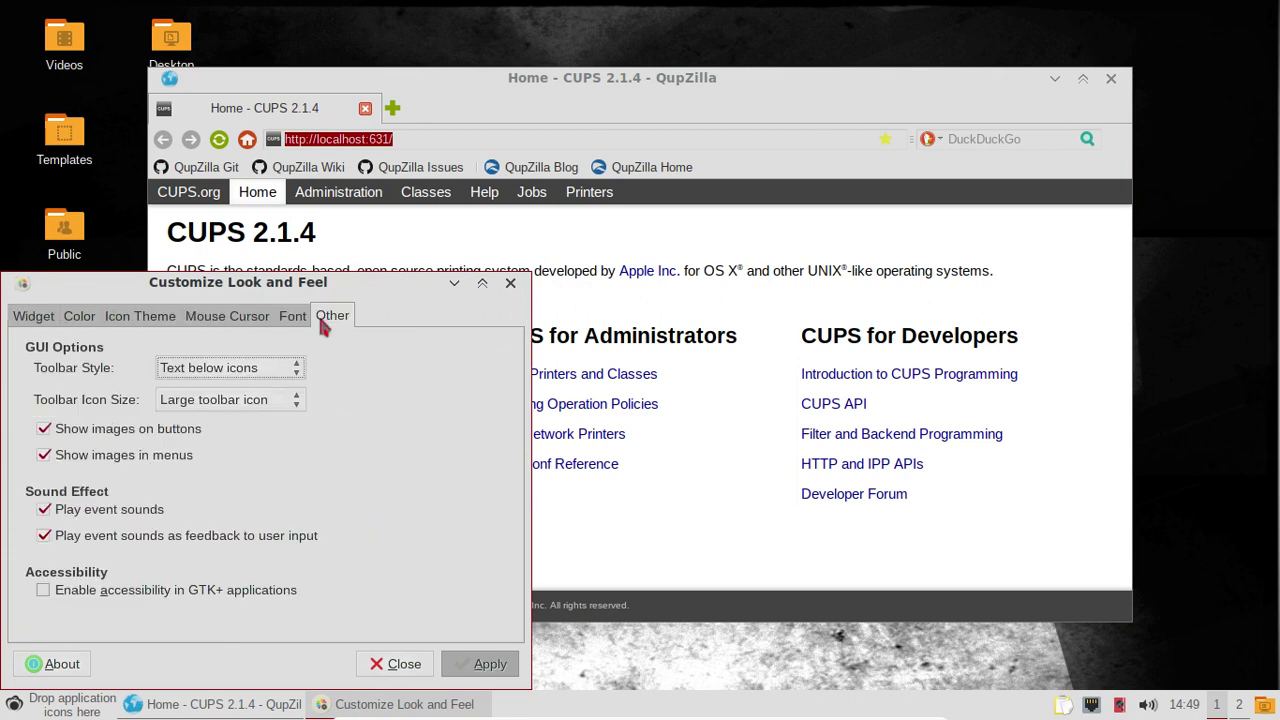
{"action": "left_click", "coordinate": [510, 283]}
Launch Sisyphus with the root password, search for hplip to check its installed version, and close the package manager.
{"action": "left_click", "coordinate": [14, 704]}
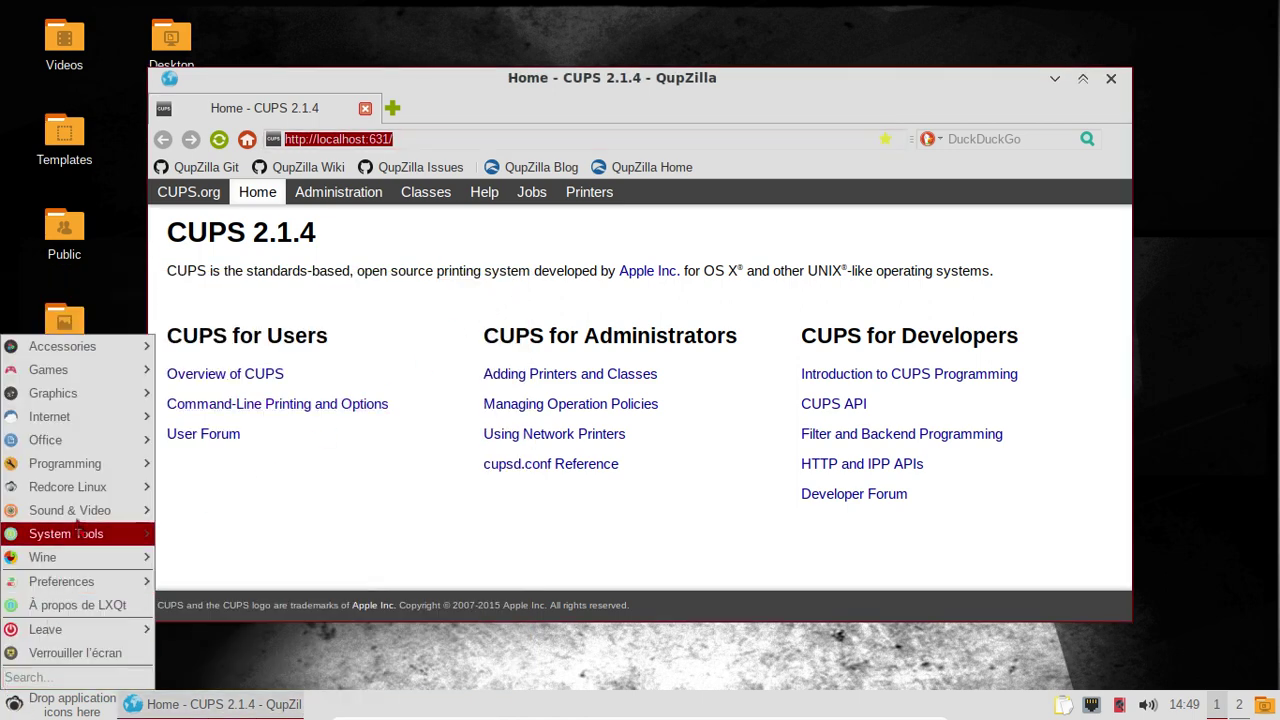
{"action": "mouse_move", "coordinate": [92, 536]}
{"action": "left_click", "coordinate": [222, 607]}
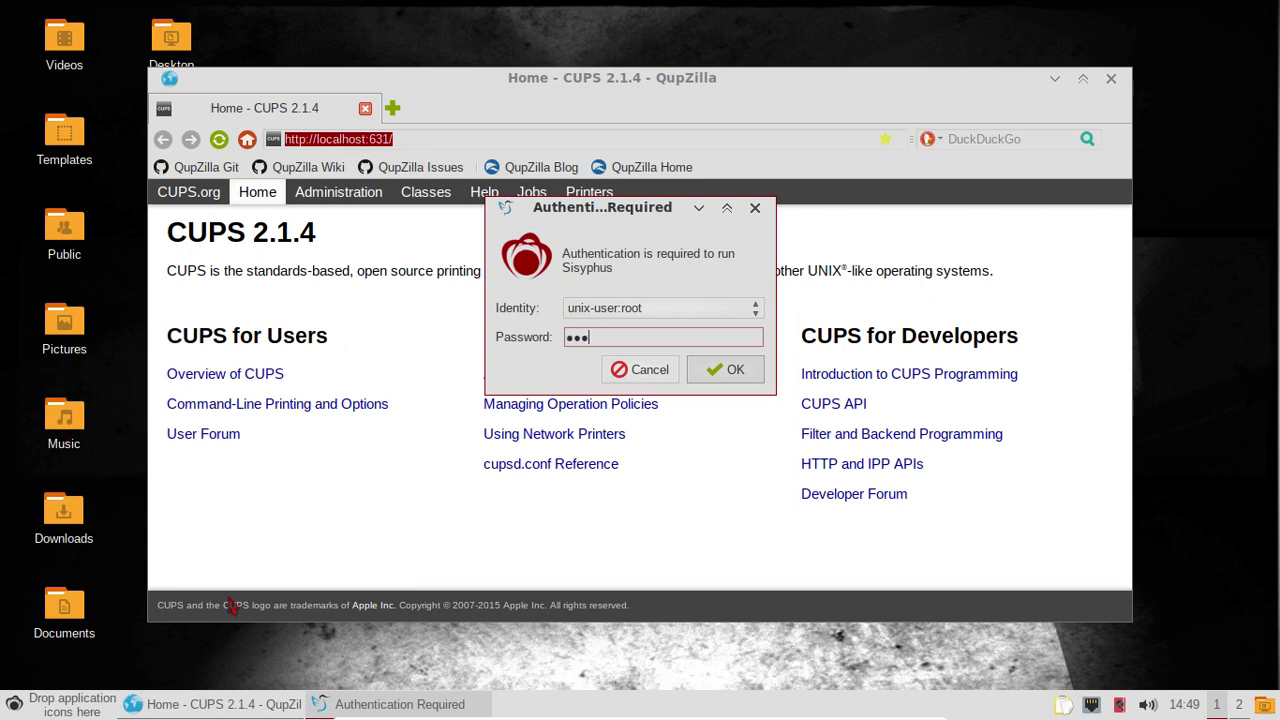
{"action": "key", "text": "Return"}
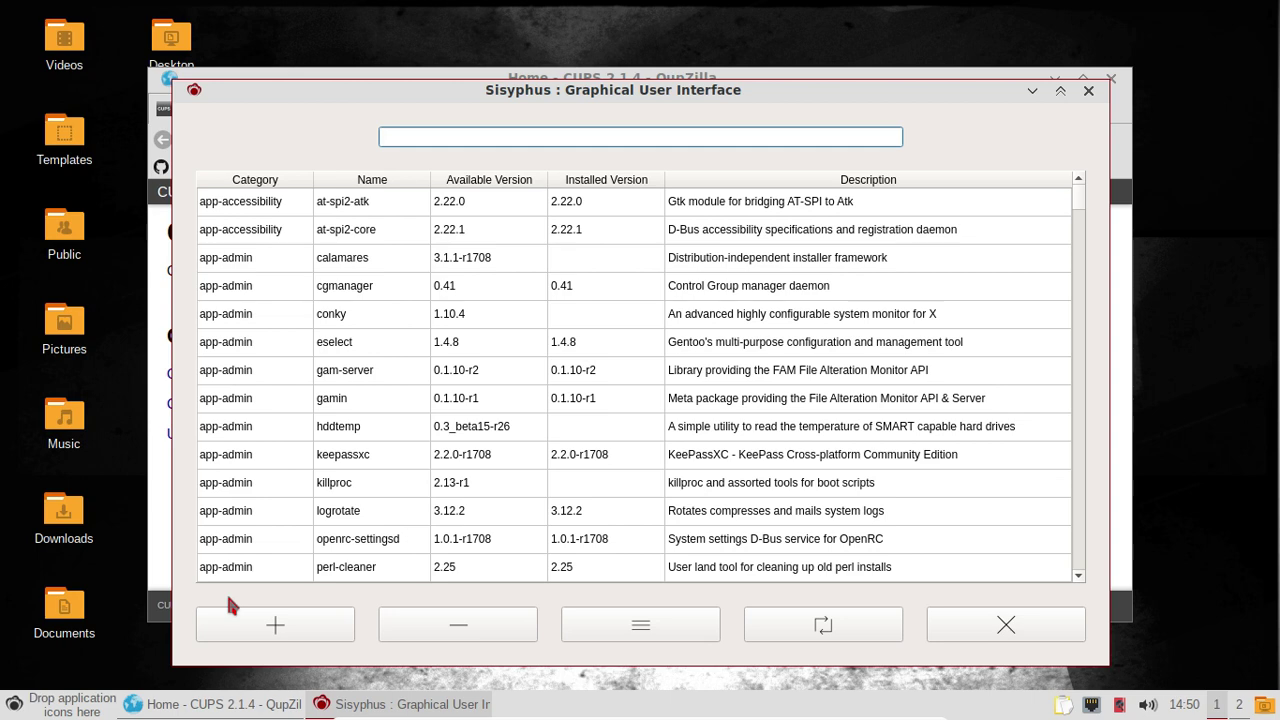
{"action": "type", "text": "hplip"}
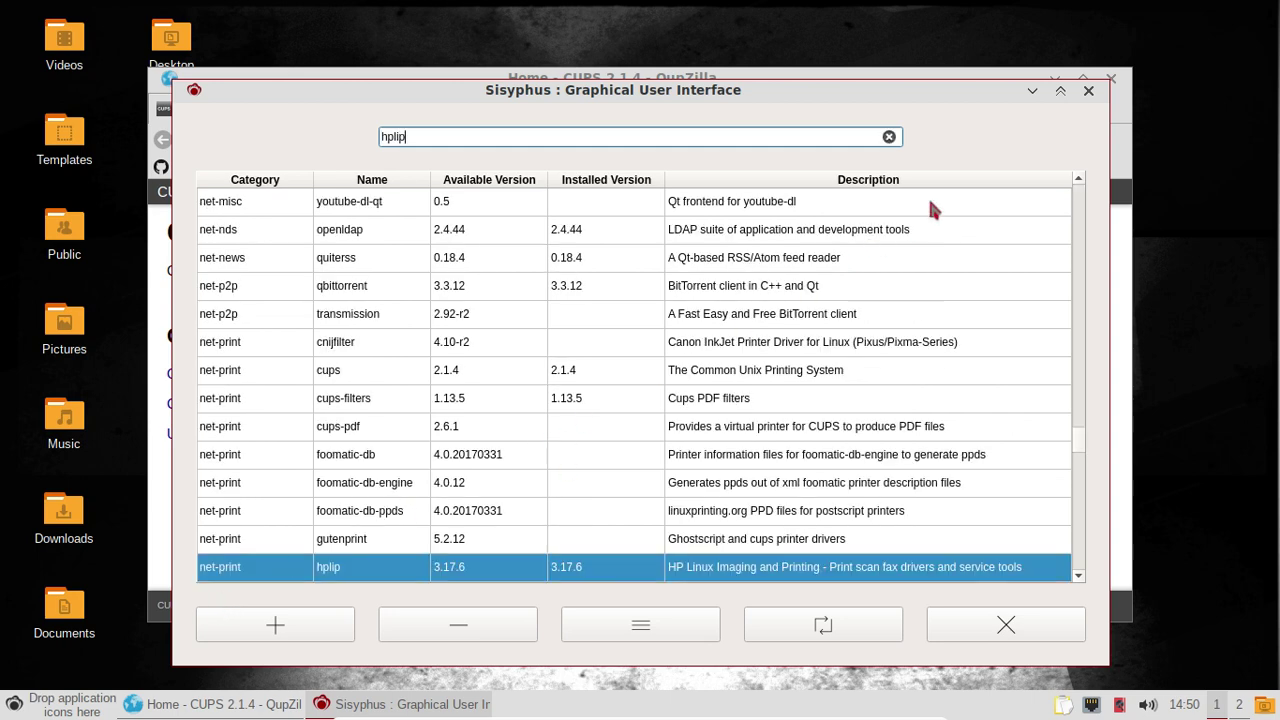
{"action": "left_click", "coordinate": [1088, 90]}
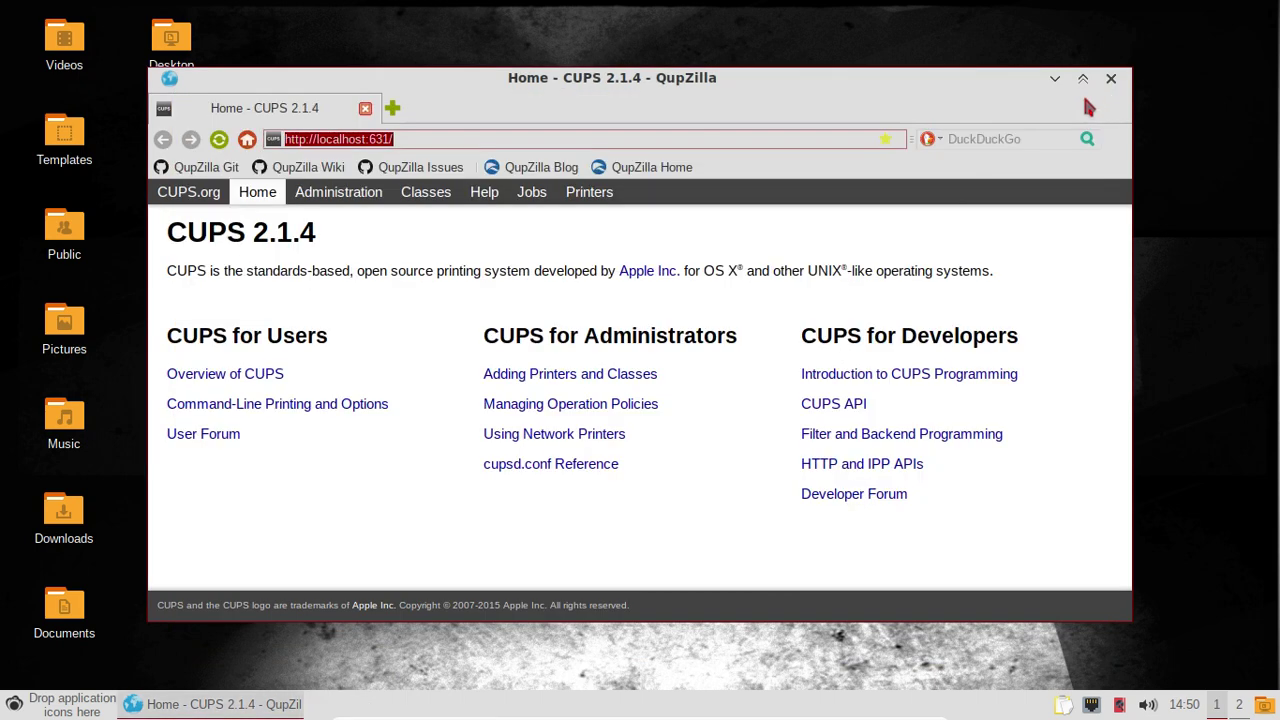
Search for new printers from the CUPS administration page.
{"action": "left_click", "coordinate": [536, 378]}
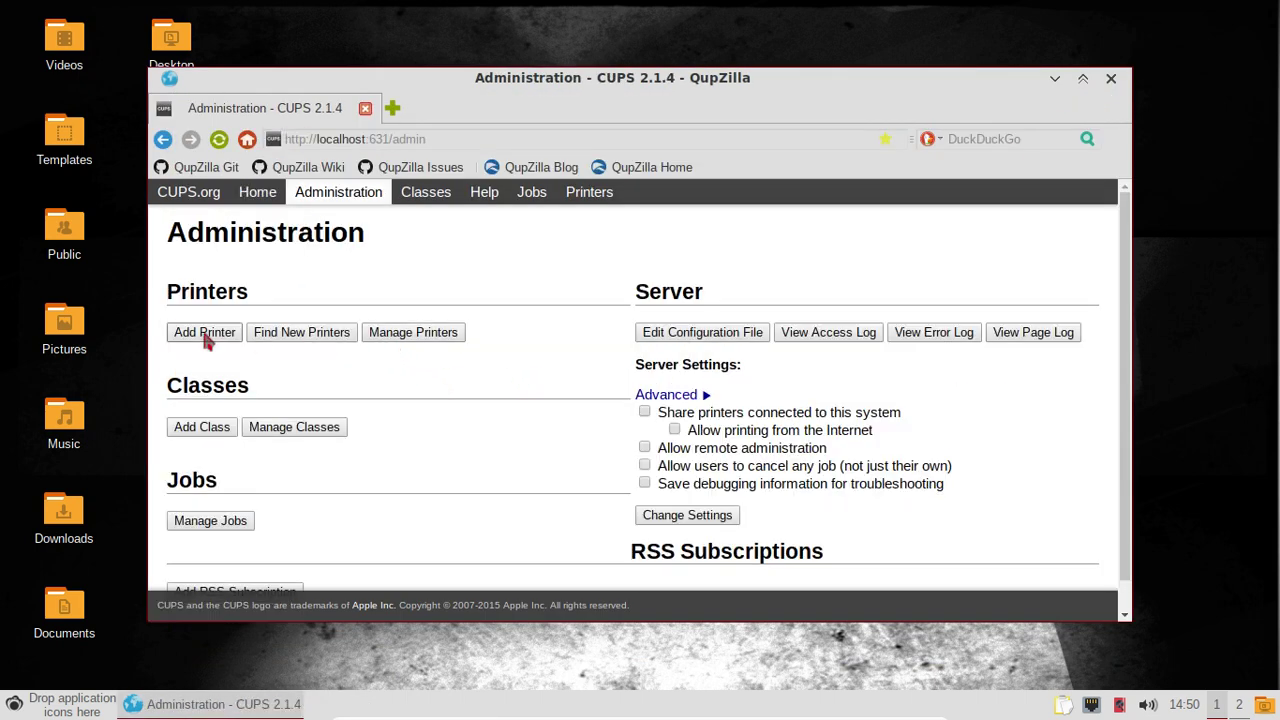
{"action": "left_click", "coordinate": [280, 337]}
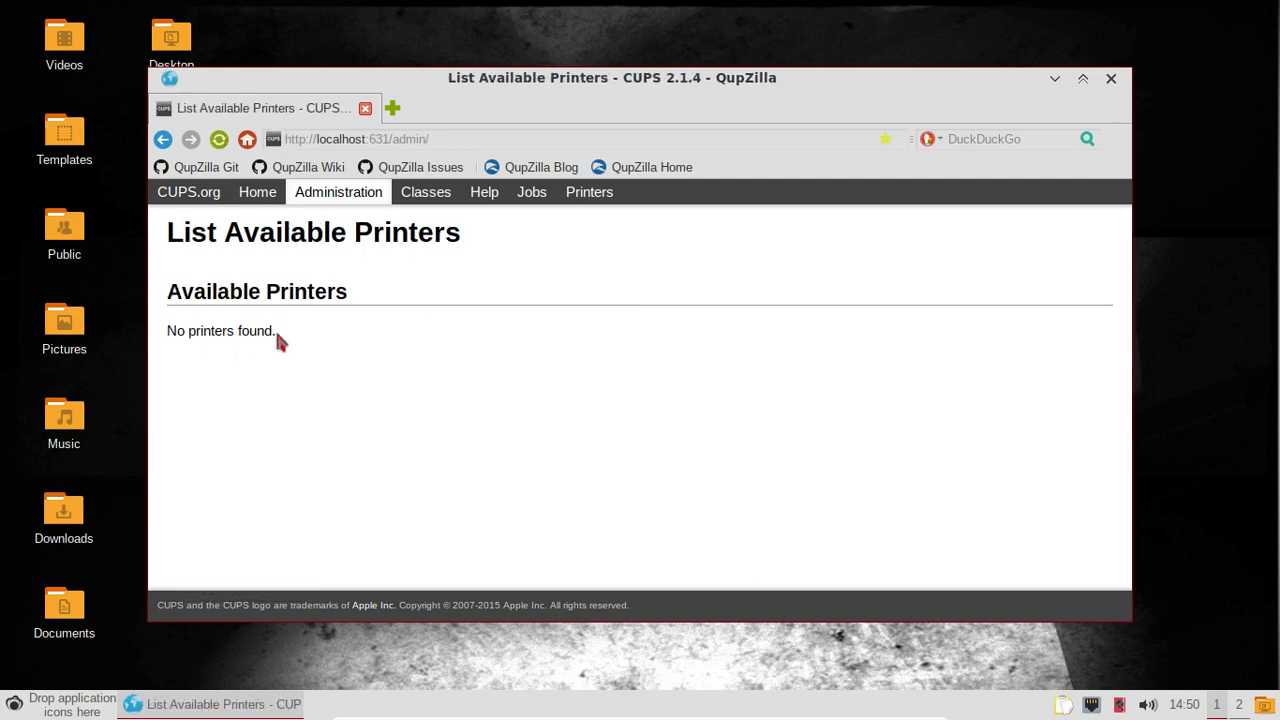
Return to the CUPS Administration page and attach the HP DeskJet 2130 series USB device to the virtual machine.
{"action": "left_click", "coordinate": [163, 139]}
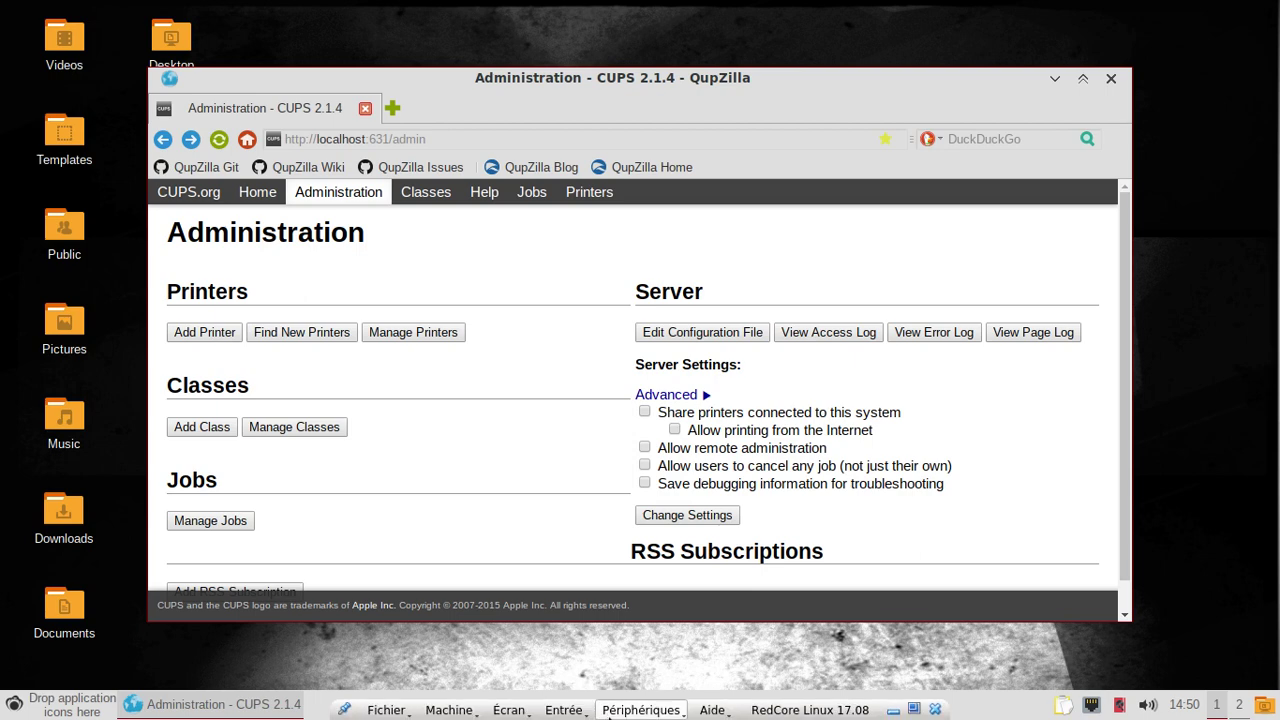
{"action": "left_click", "coordinate": [641, 710]}
{"action": "mouse_move", "coordinate": [665, 577]}
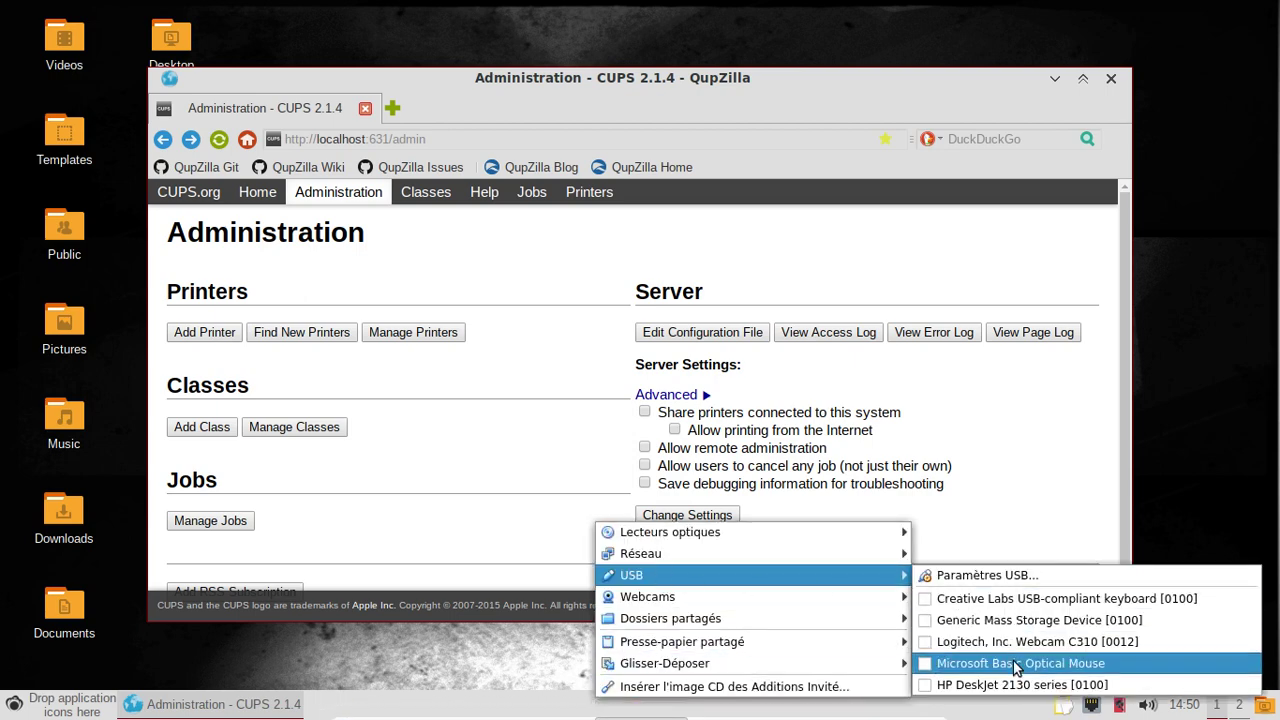
{"action": "left_click", "coordinate": [1027, 697]}
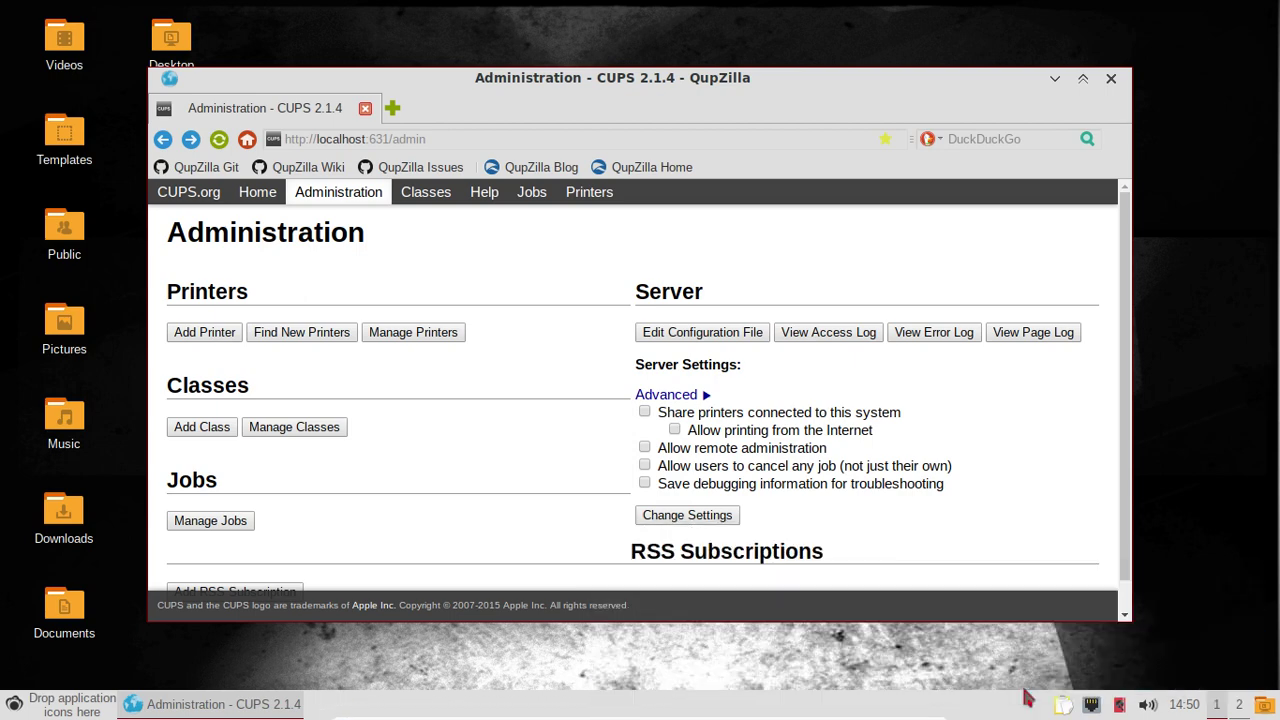
Start adding a printer in CUPS, authenticating as root with the account password.
{"action": "left_click", "coordinate": [322, 337]}
{"action": "left_click", "coordinate": [302, 338]}
{"action": "left_click", "coordinate": [200, 337]}
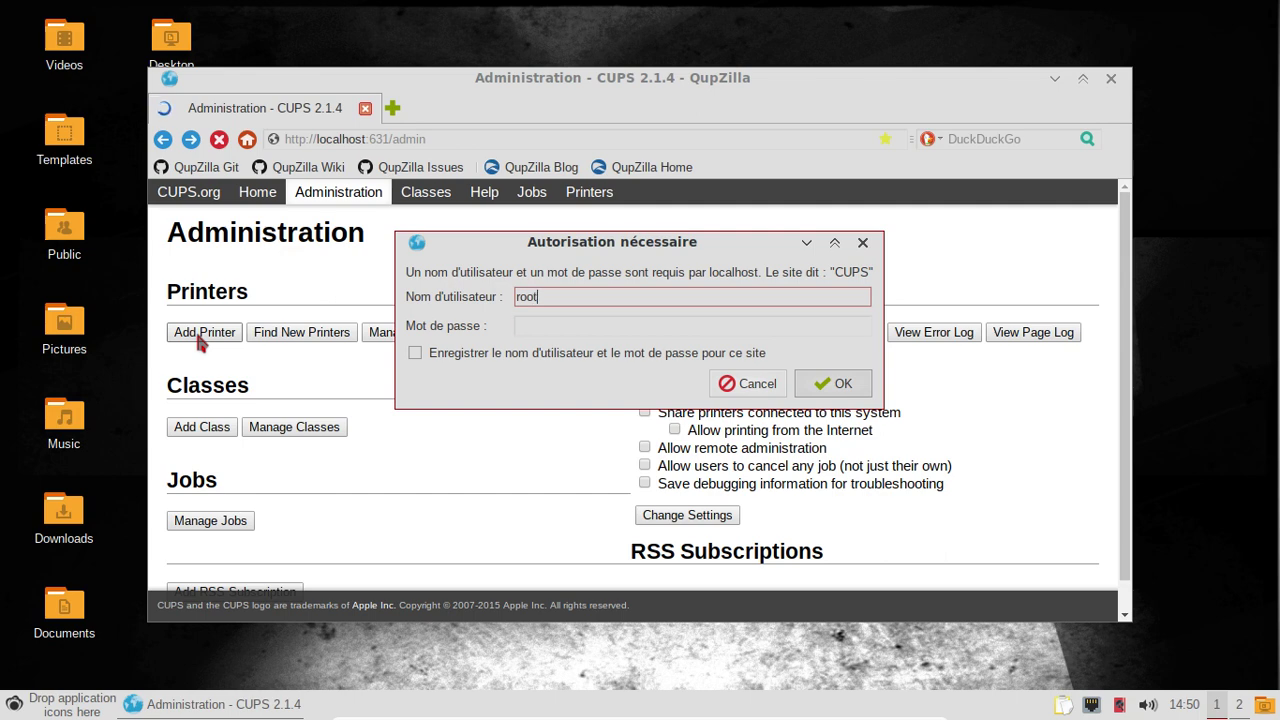
{"action": "key", "text": "Tab"}
{"action": "type", "text": "•••••••"}
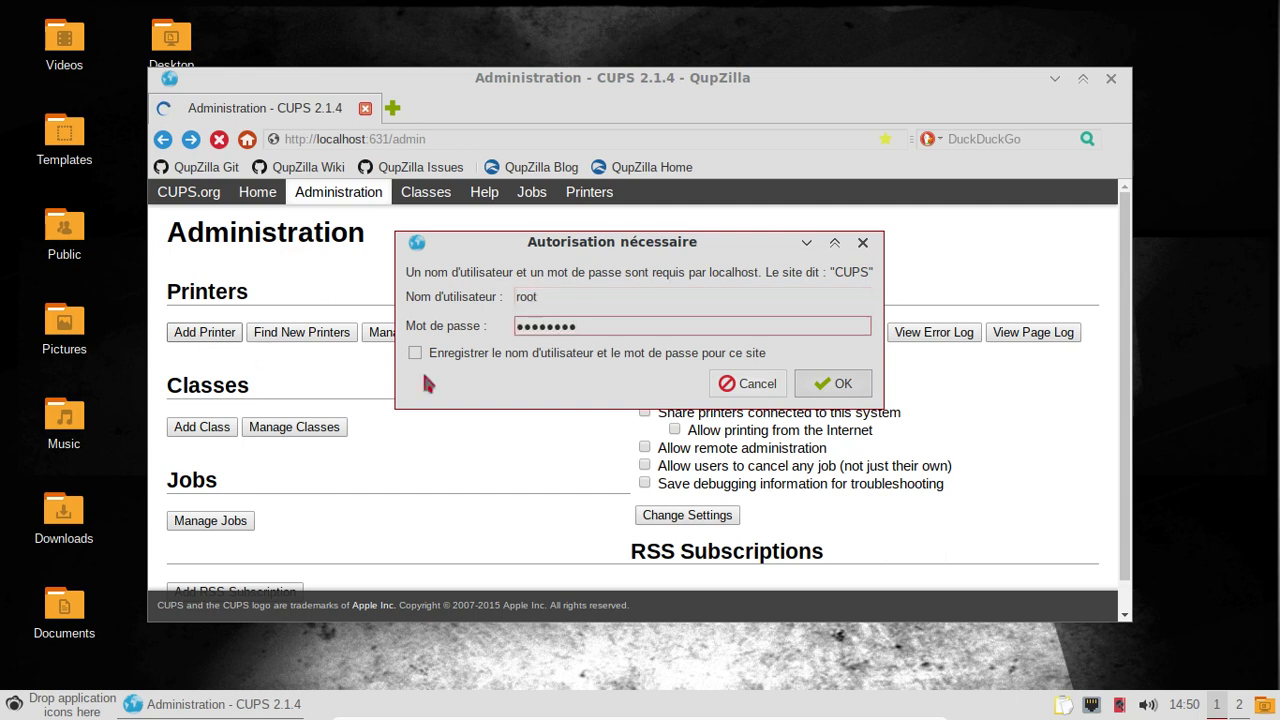
{"action": "left_click", "coordinate": [843, 383]}
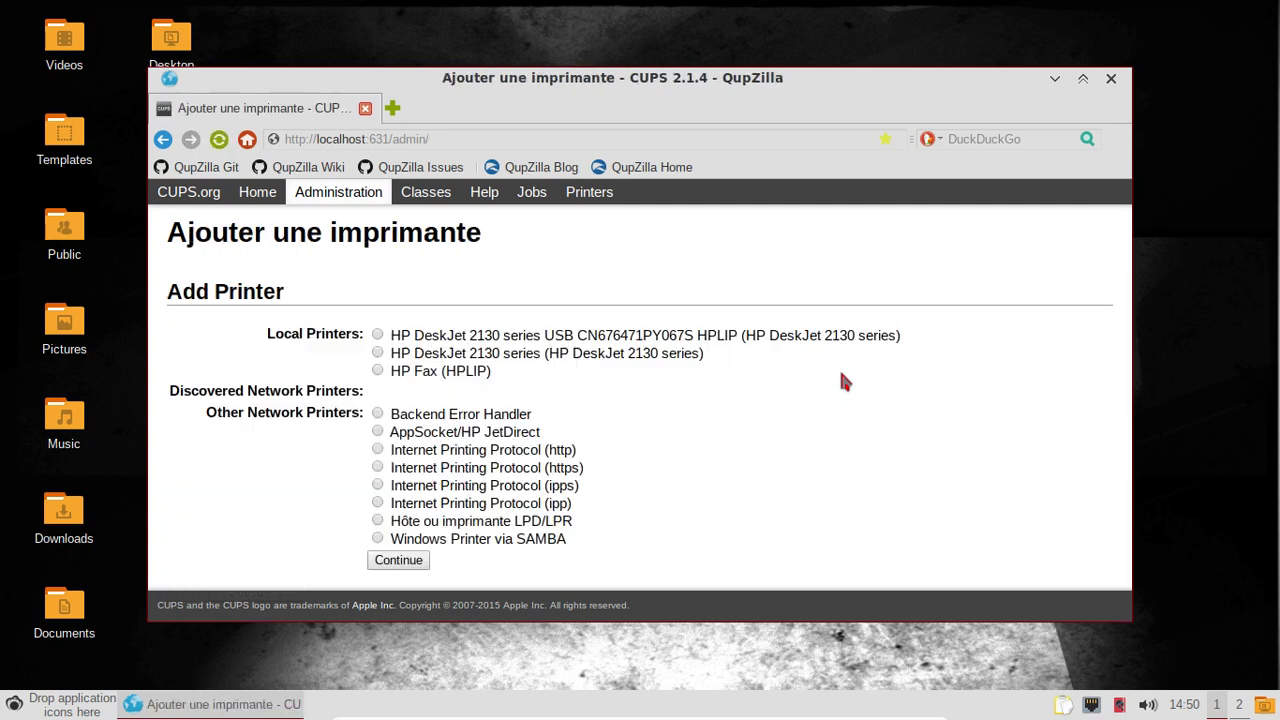
Add the HP DeskJet 2130 series USB HPLIP printer with the HP Deskjet 2130 Series, hpcups 3.17.6 (en) driver and accept its default options.
{"action": "left_click", "coordinate": [378, 336]}
{"action": "left_click", "coordinate": [422, 562]}
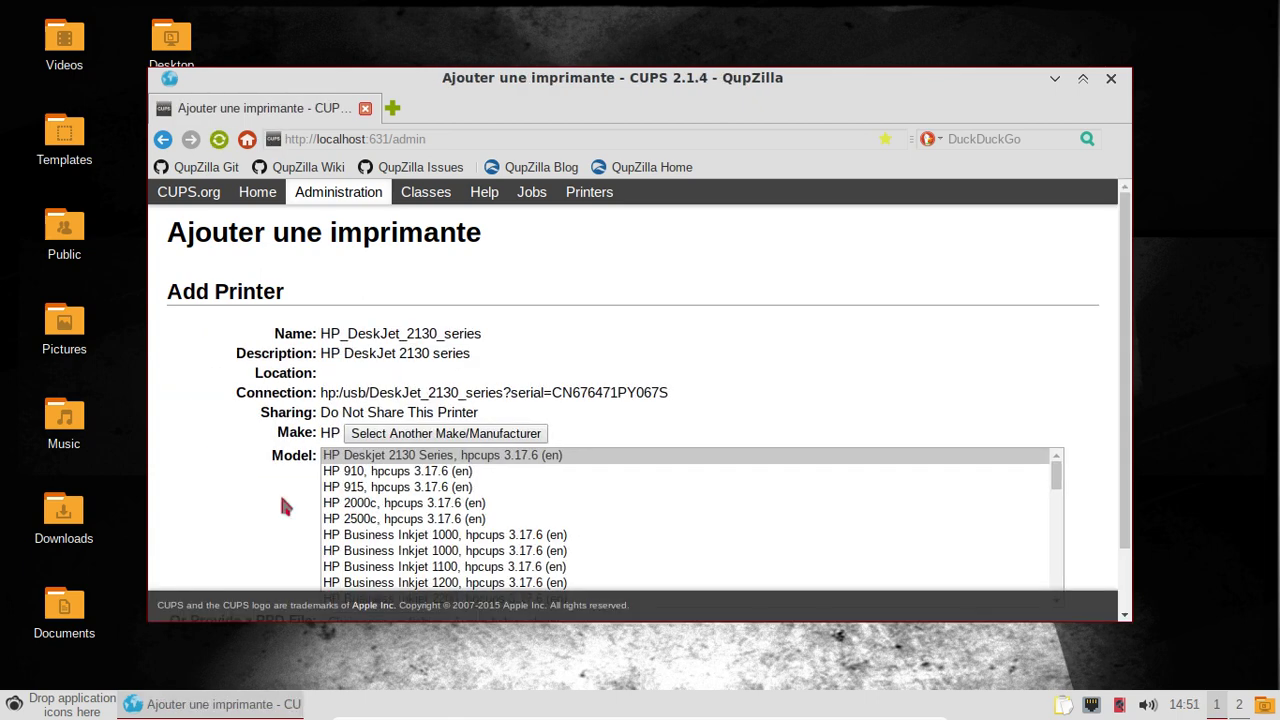
{"action": "scroll", "coordinate": [1092, 425], "scroll_direction": "down", "scroll_amount": 2}
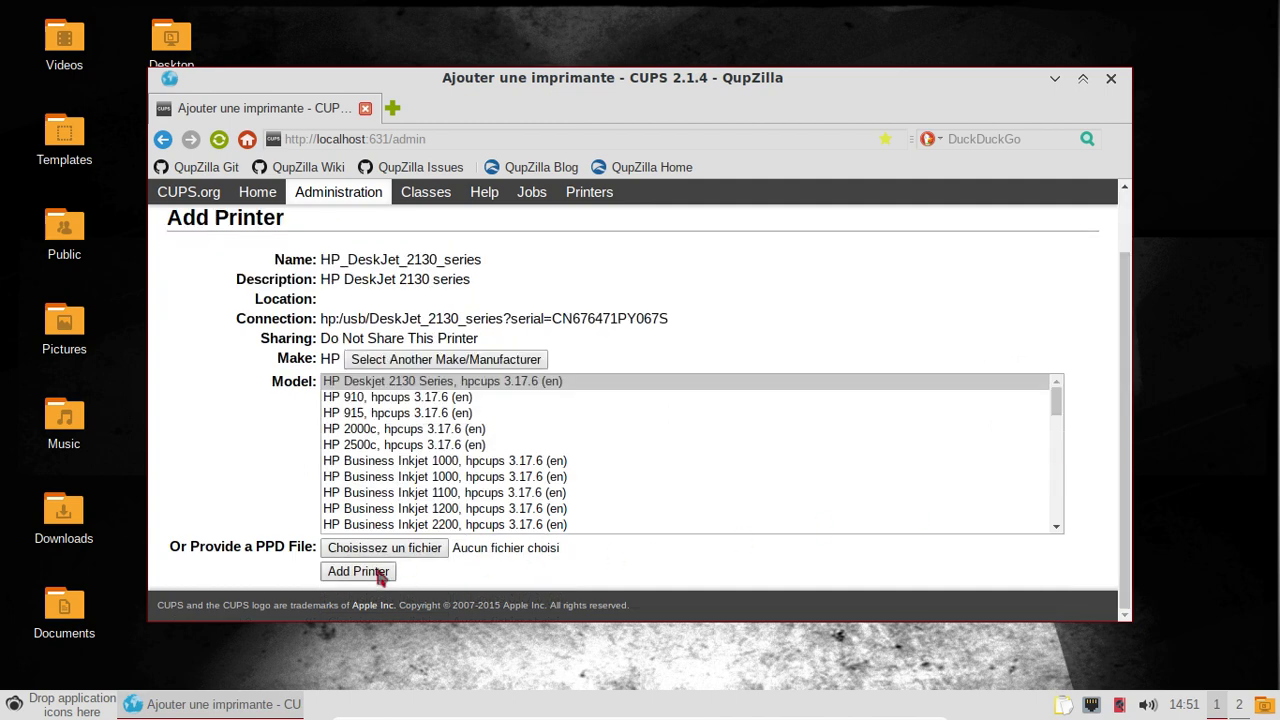
{"action": "left_click", "coordinate": [442, 386]}
{"action": "left_click", "coordinate": [362, 573]}
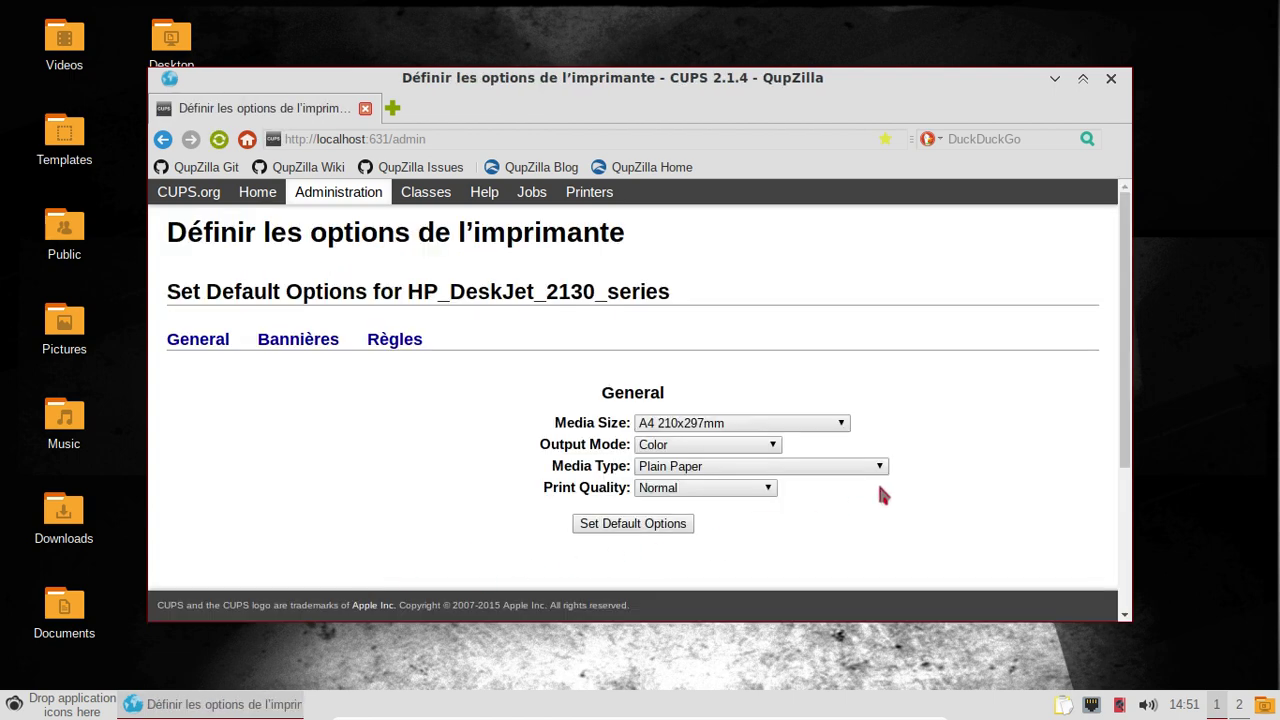
{"action": "left_click", "coordinate": [634, 532]}
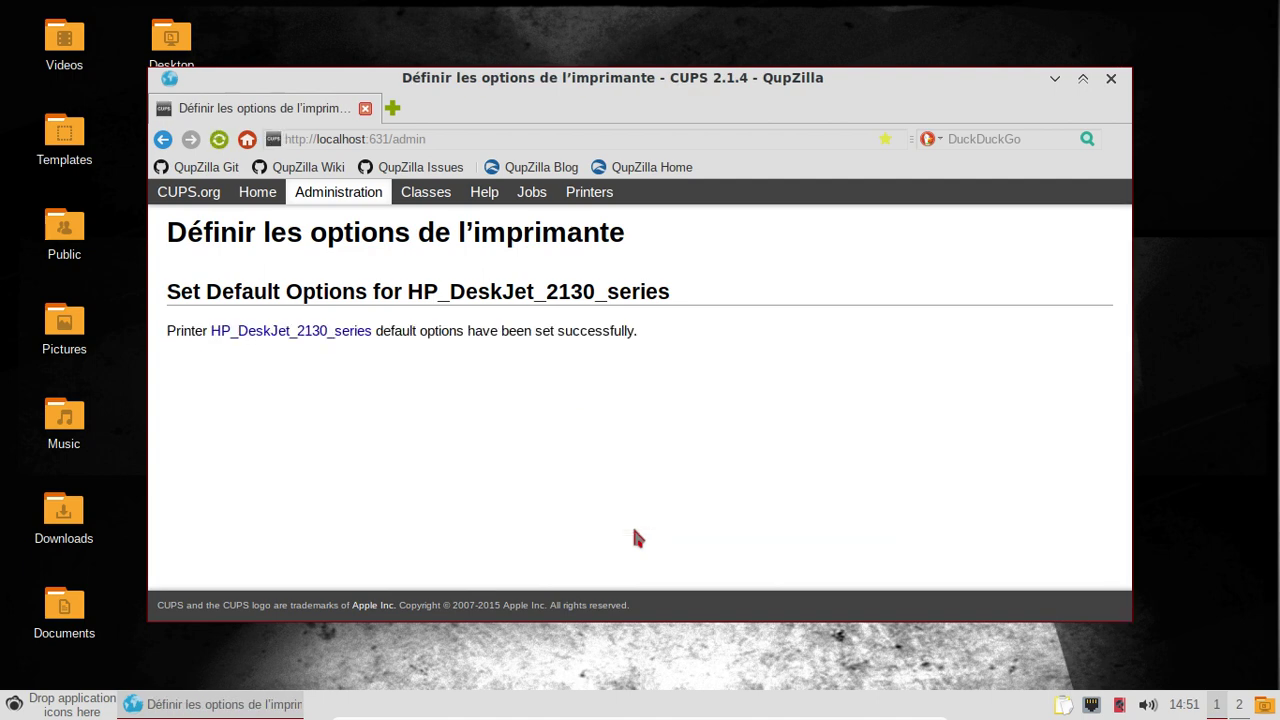
Review the status page of the HP_DeskJet_2130_series printer, and close the browser.
{"action": "left_click", "coordinate": [277, 332]}
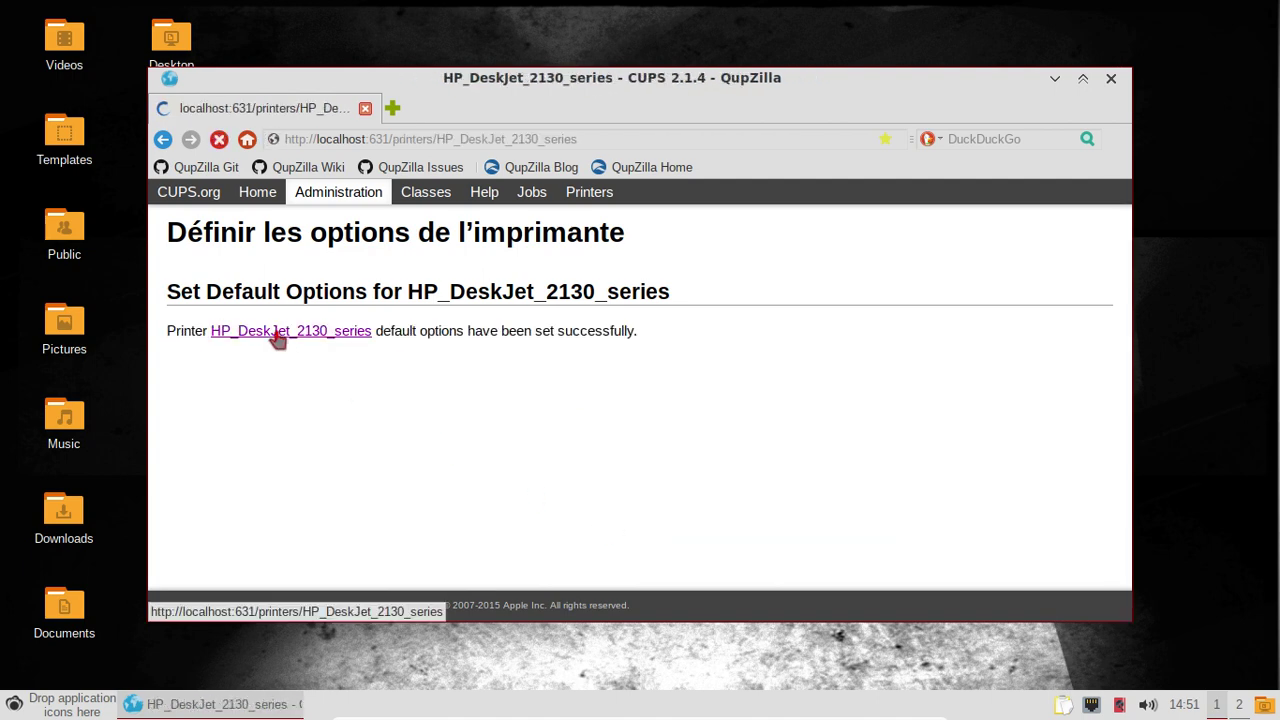
{"action": "scroll", "coordinate": [735, 369], "scroll_direction": "down", "scroll_amount": 1}
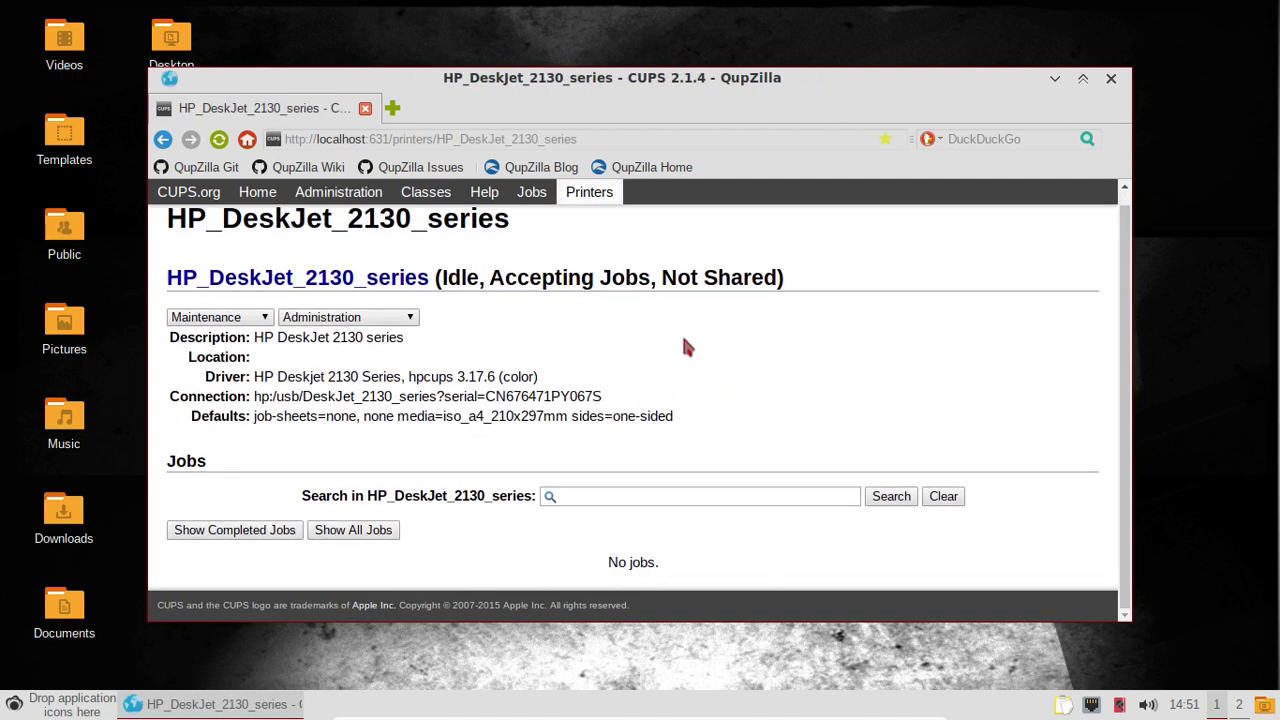
{"action": "left_click", "coordinate": [1110, 78]}
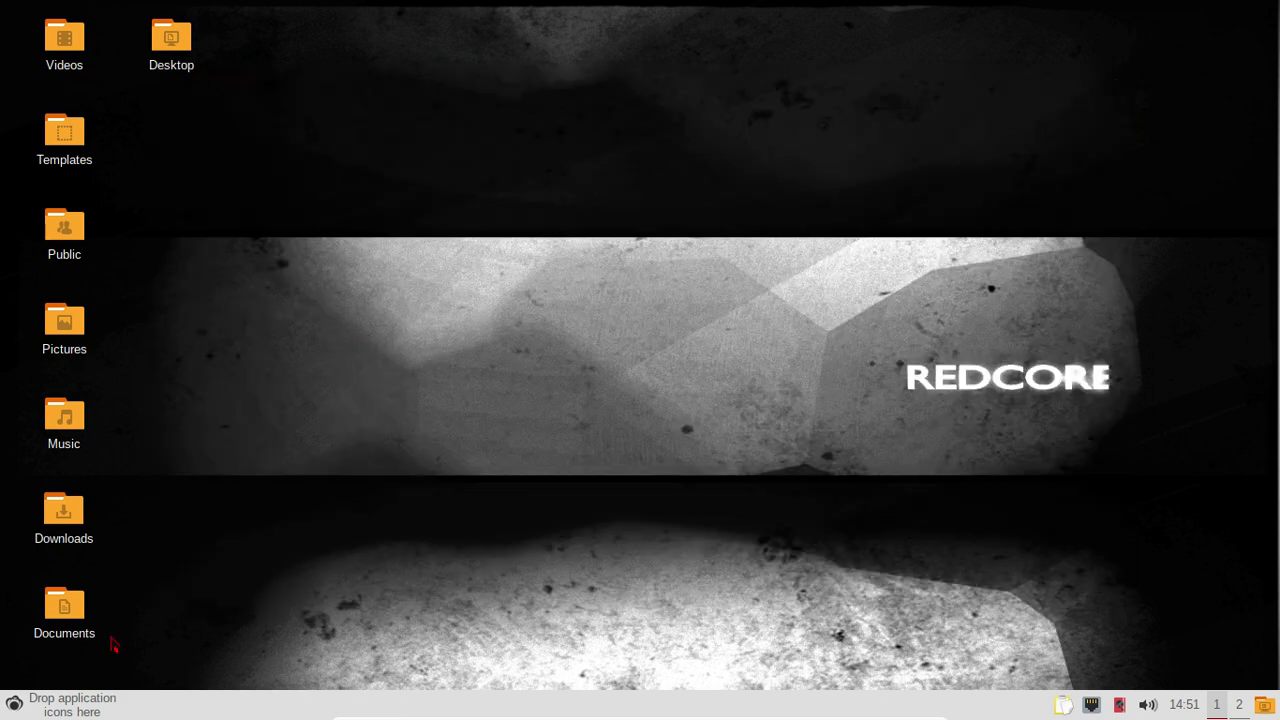
Launch LibreOffice Writer, check the print dialog for the HP_DeskJet_2130_series printer, and close Writer without printing.
{"action": "left_click", "coordinate": [15, 705]}
{"action": "mouse_move", "coordinate": [88, 445]}
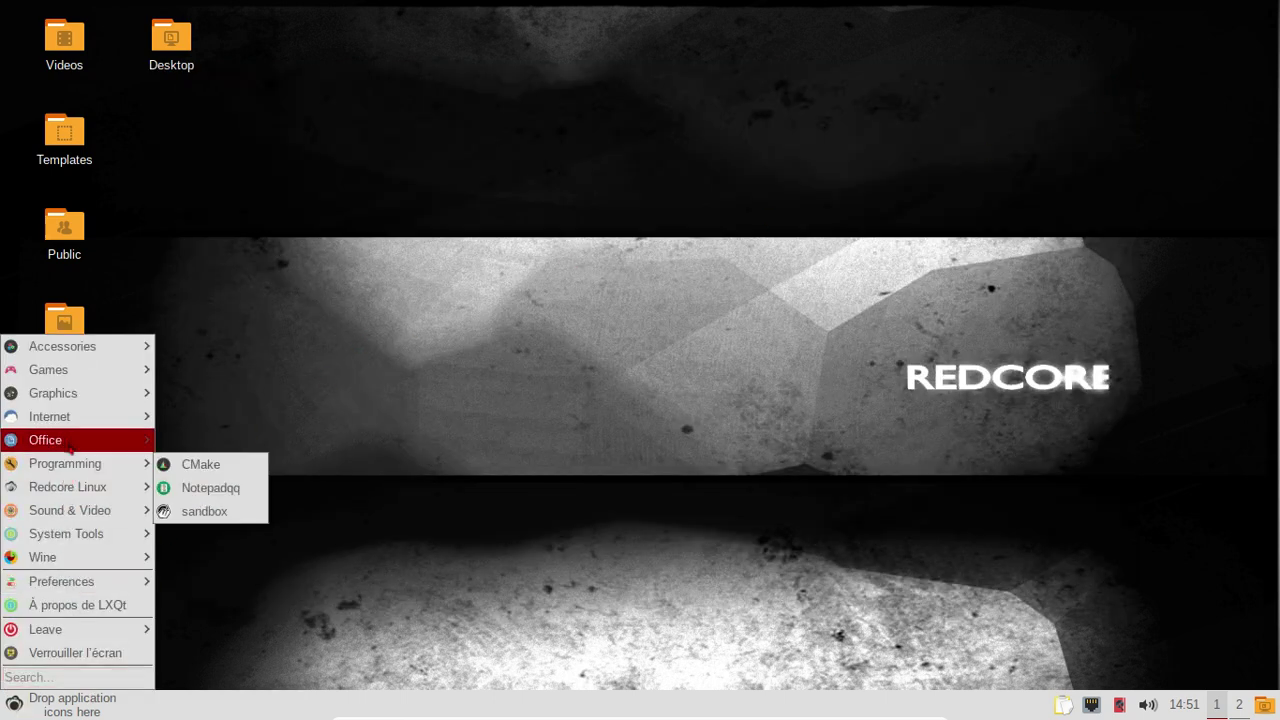
{"action": "left_click", "coordinate": [222, 583]}
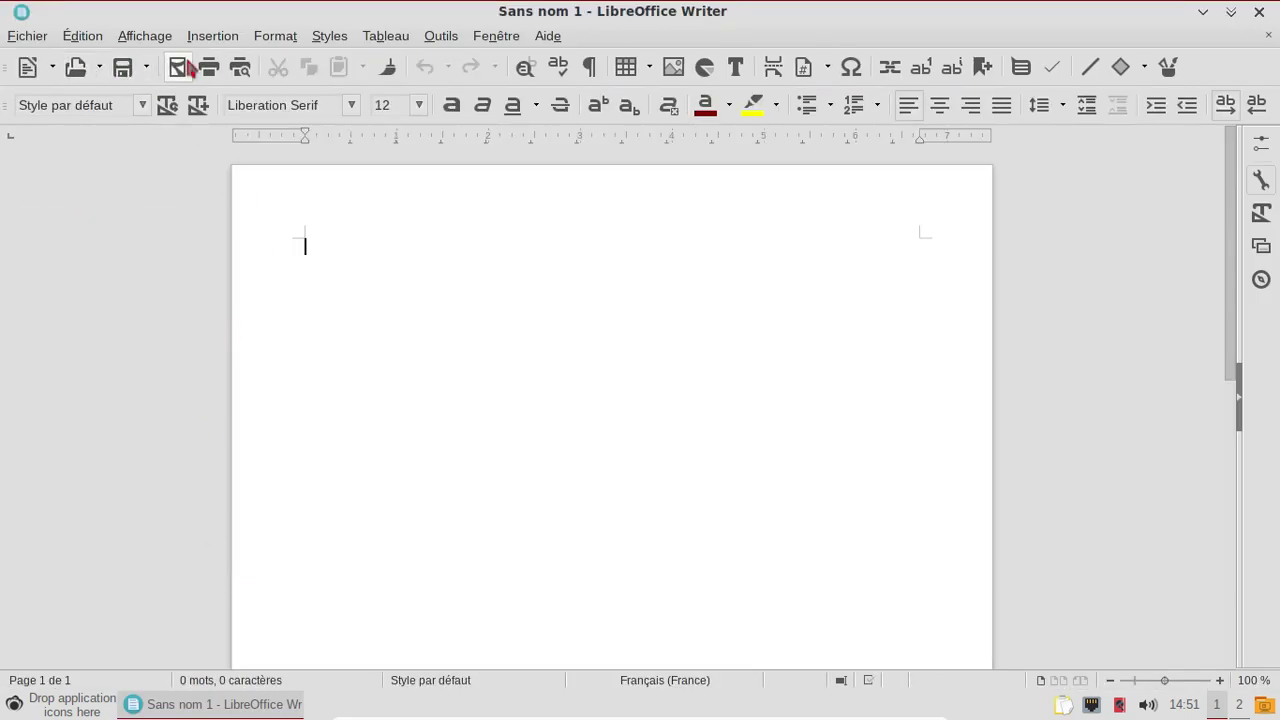
{"action": "left_click", "coordinate": [30, 37]}
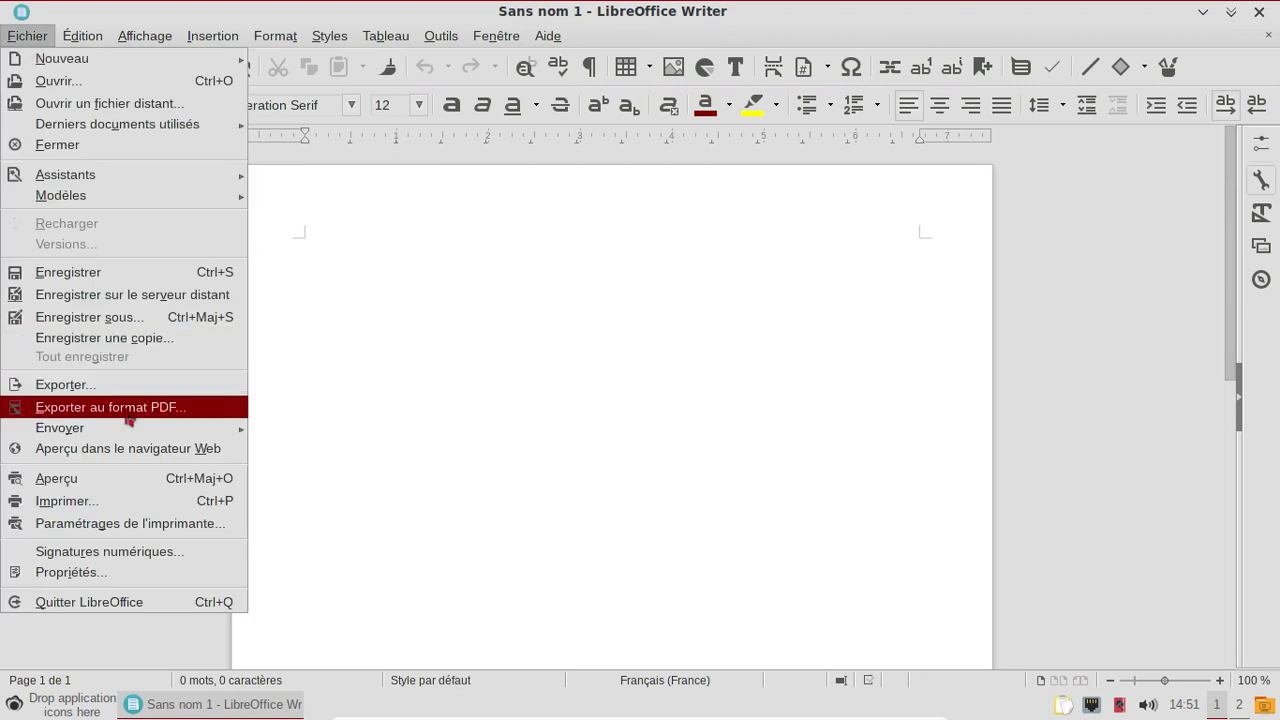
{"action": "mouse_move", "coordinate": [121, 430]}
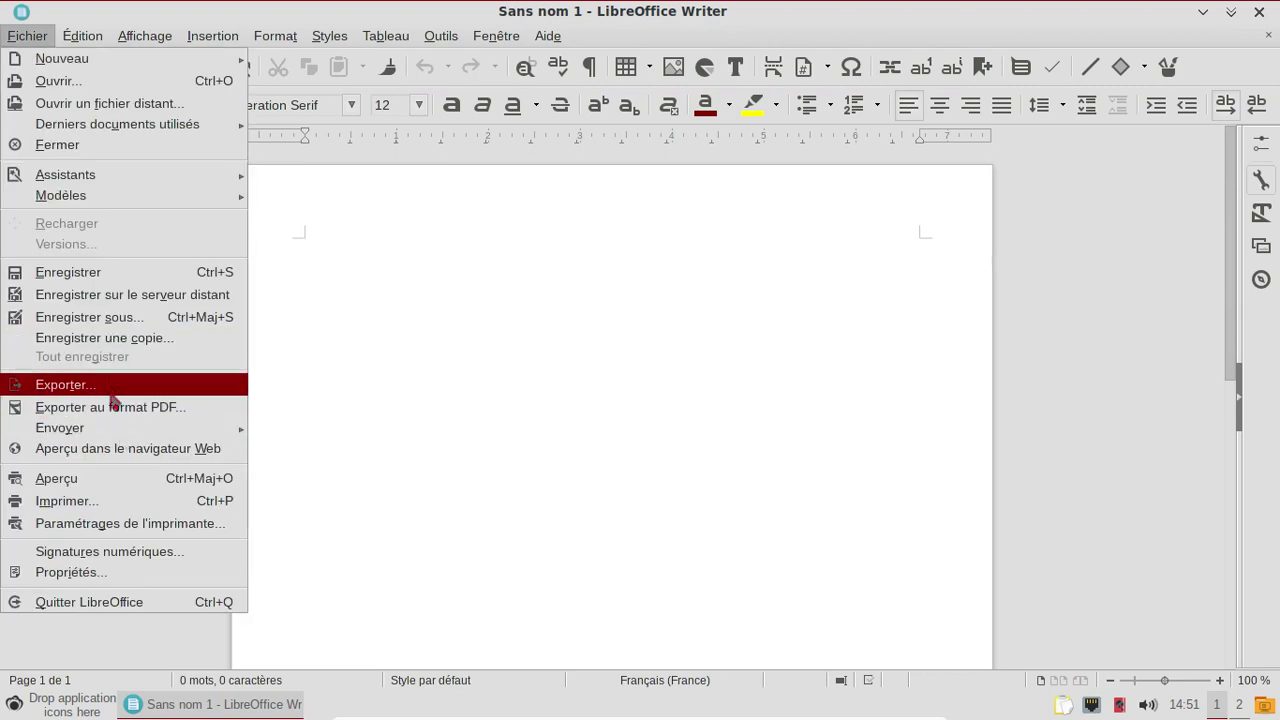
{"action": "left_click", "coordinate": [139, 505]}
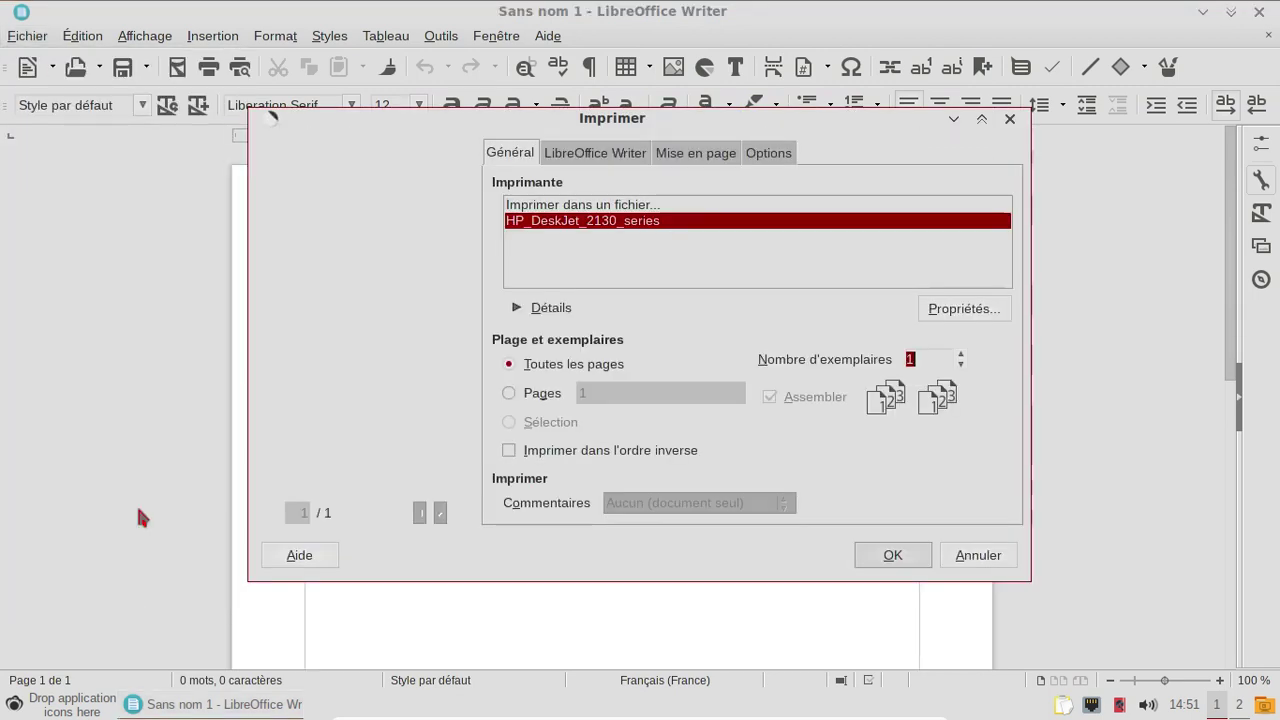
{"action": "left_click", "coordinate": [1010, 118]}
{"action": "left_click", "coordinate": [1257, 12]}
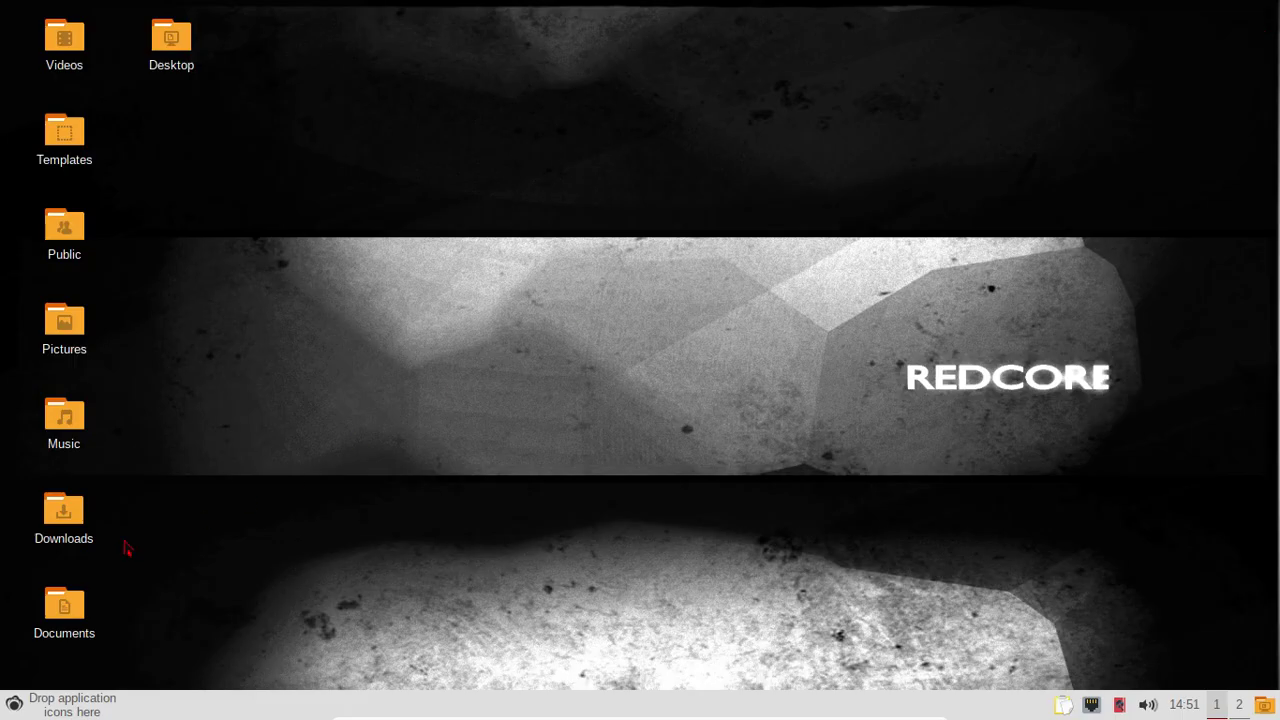
Launch Sisyphus GUI with the root password, and start installing the firefox package from www-client.
{"action": "left_click", "coordinate": [14, 706]}
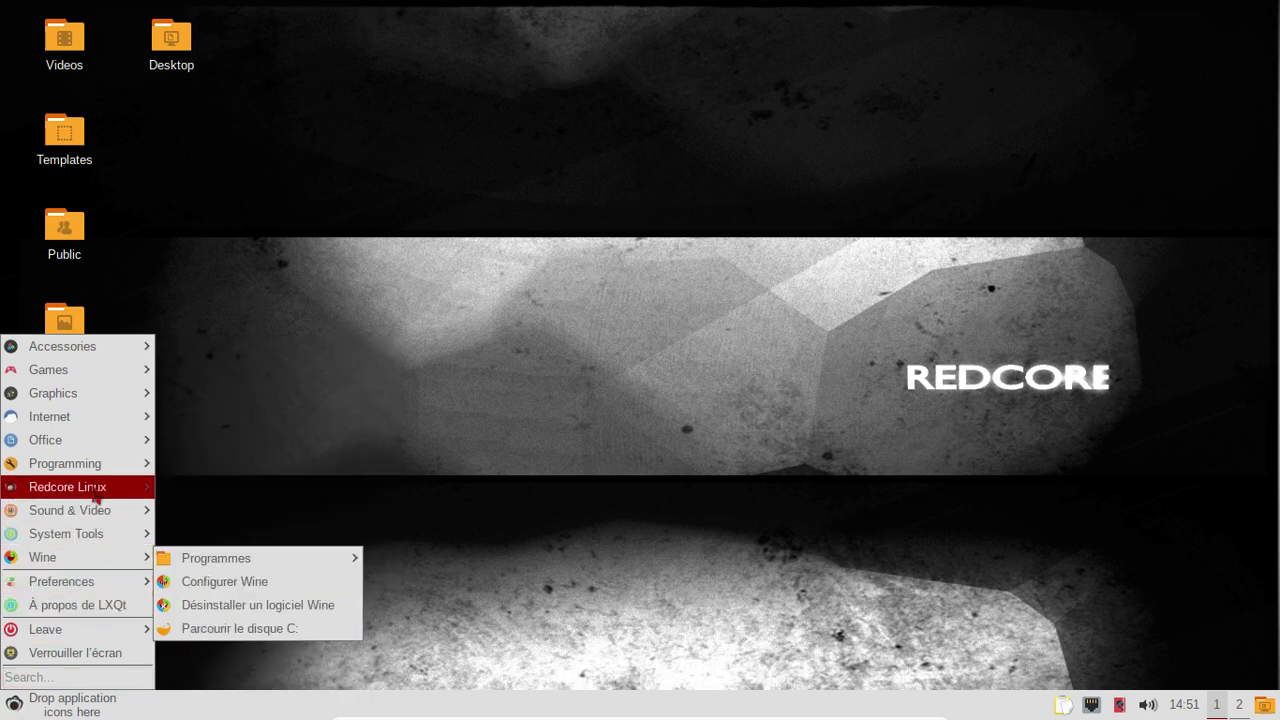
{"action": "mouse_move", "coordinate": [110, 538]}
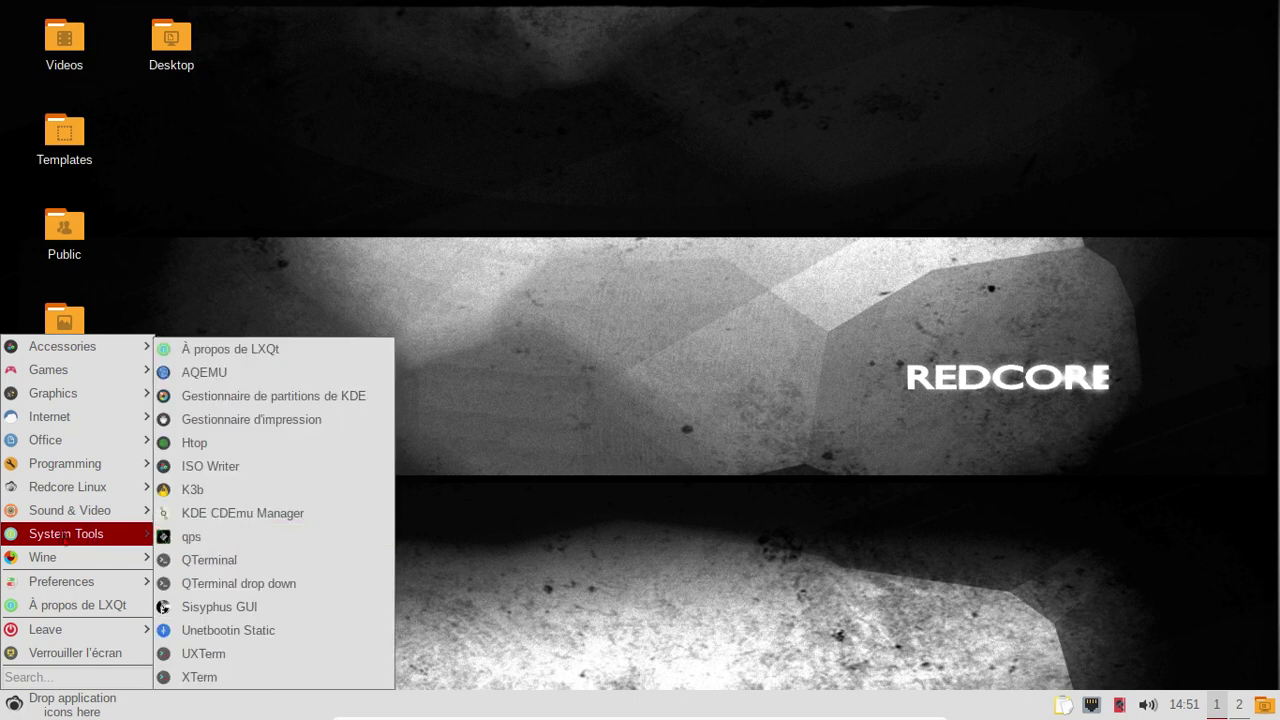
{"action": "mouse_move", "coordinate": [60, 512]}
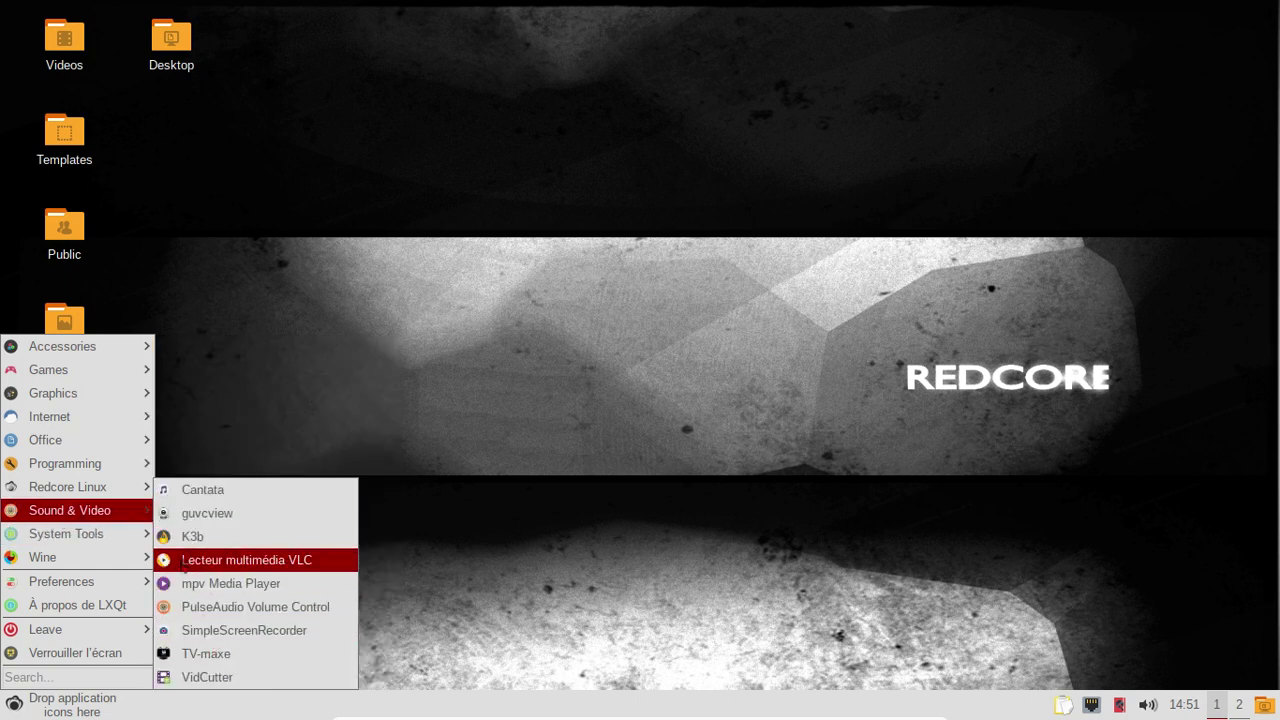
{"action": "mouse_move", "coordinate": [70, 549]}
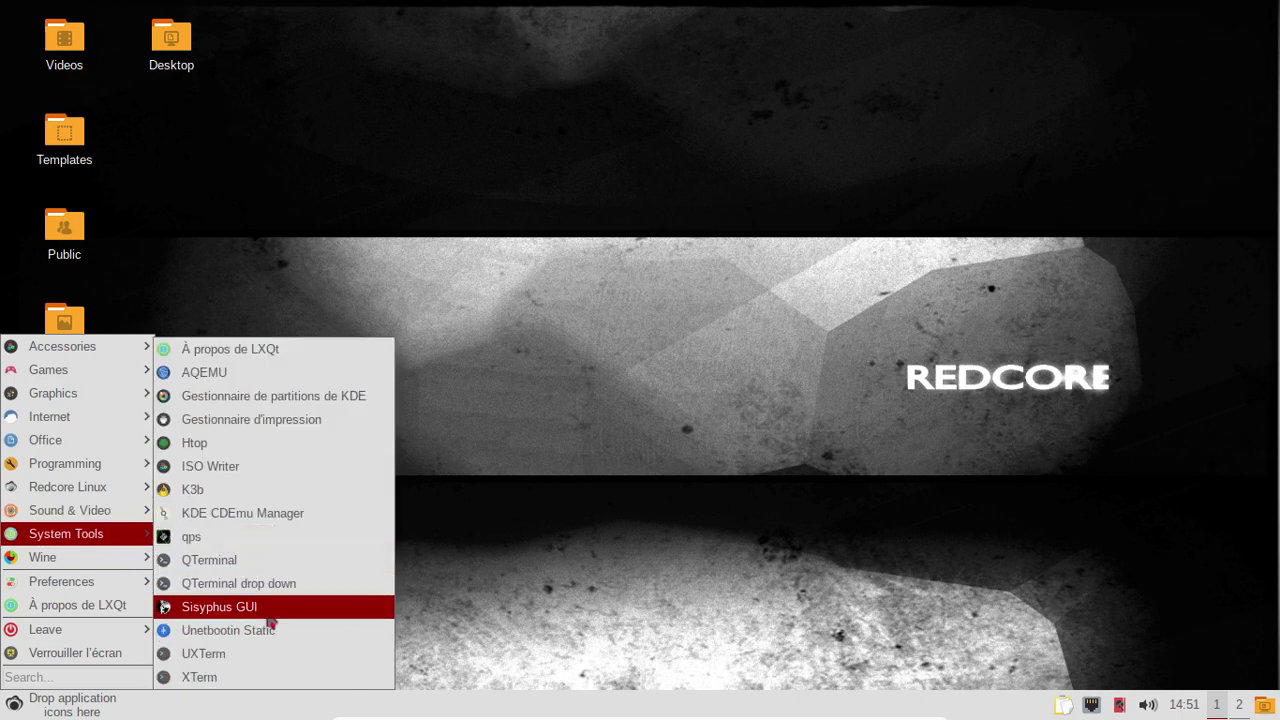
{"action": "left_click", "coordinate": [267, 615]}
{"action": "type", "text": "********"}
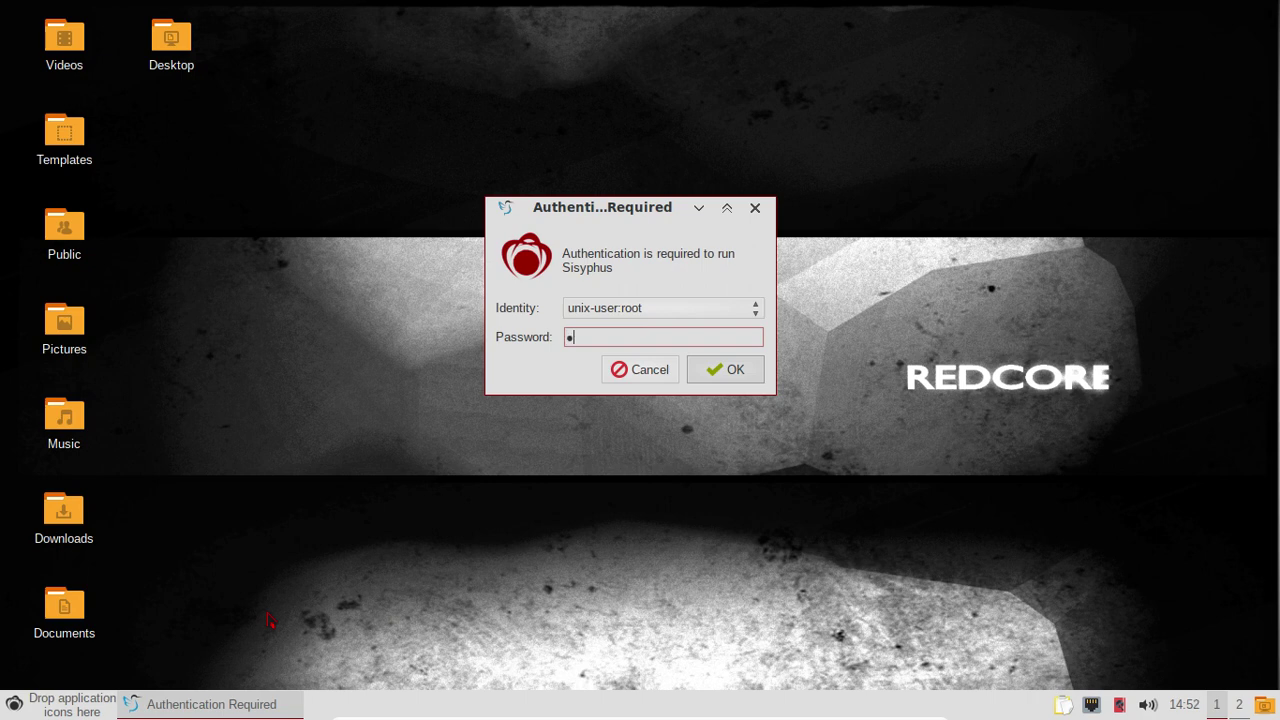
{"action": "key", "text": "Return"}
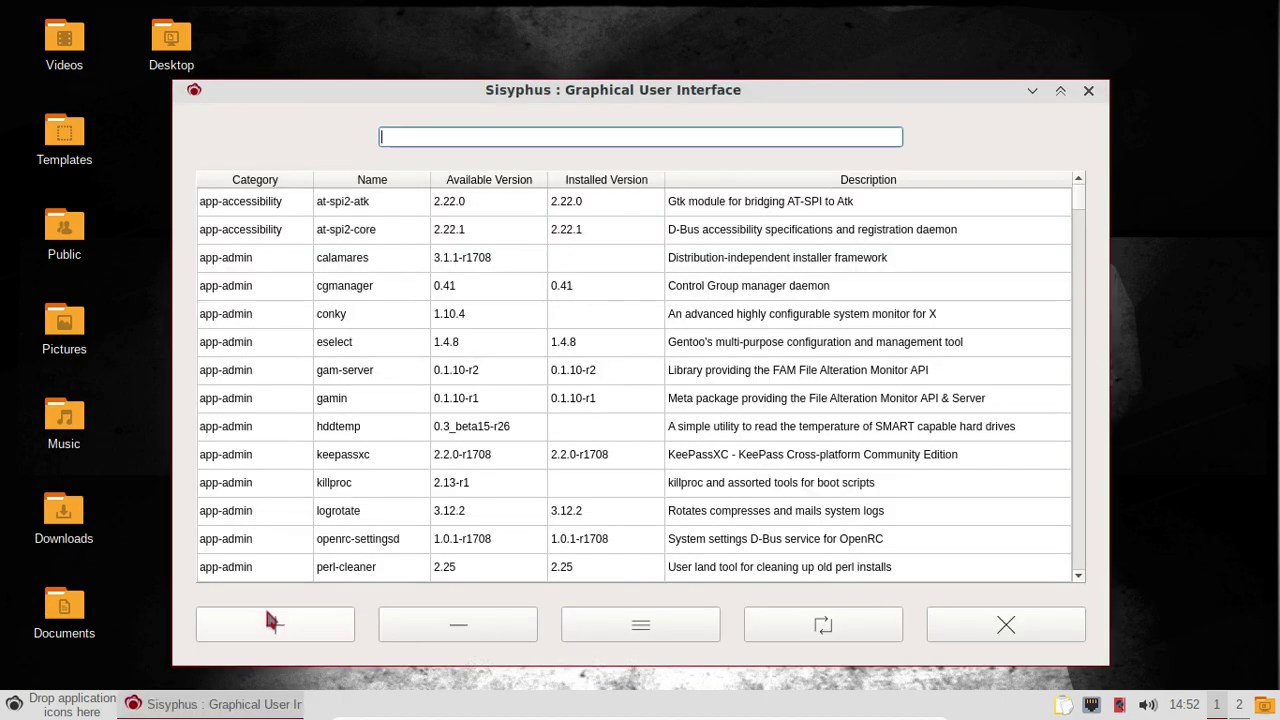
{"action": "type", "text": "firefox"}
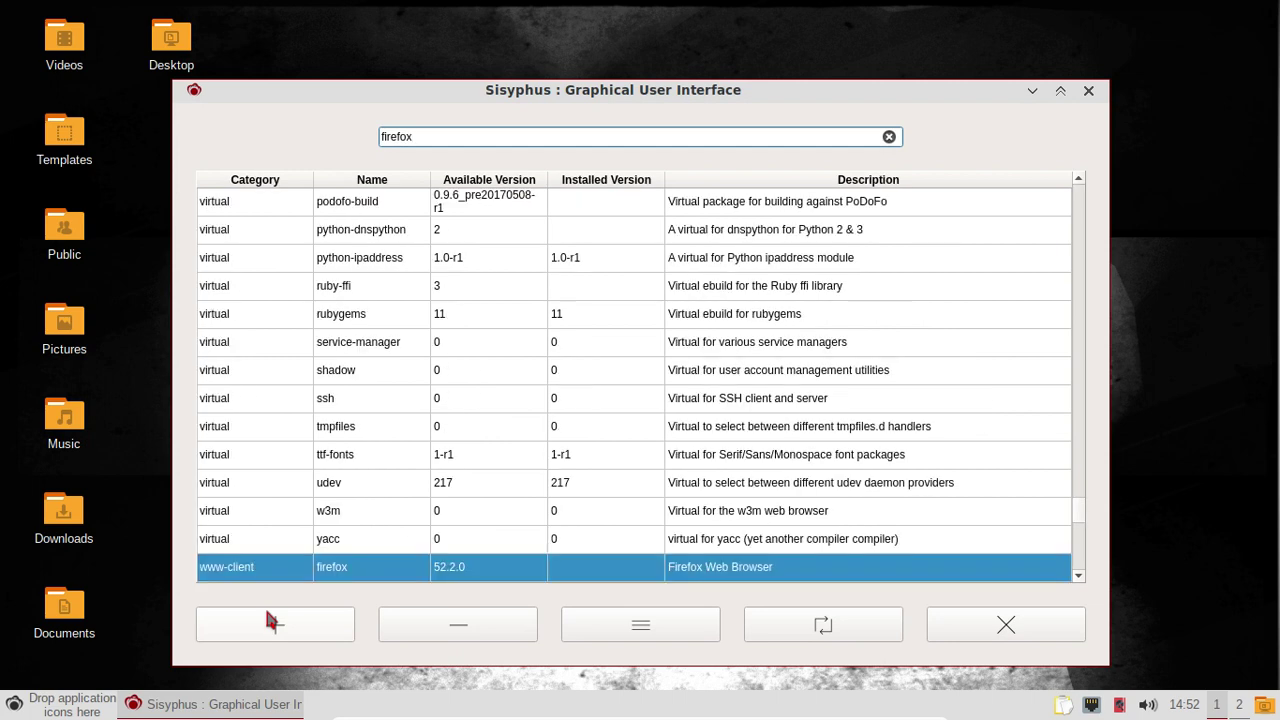
{"action": "left_click", "coordinate": [328, 625]}
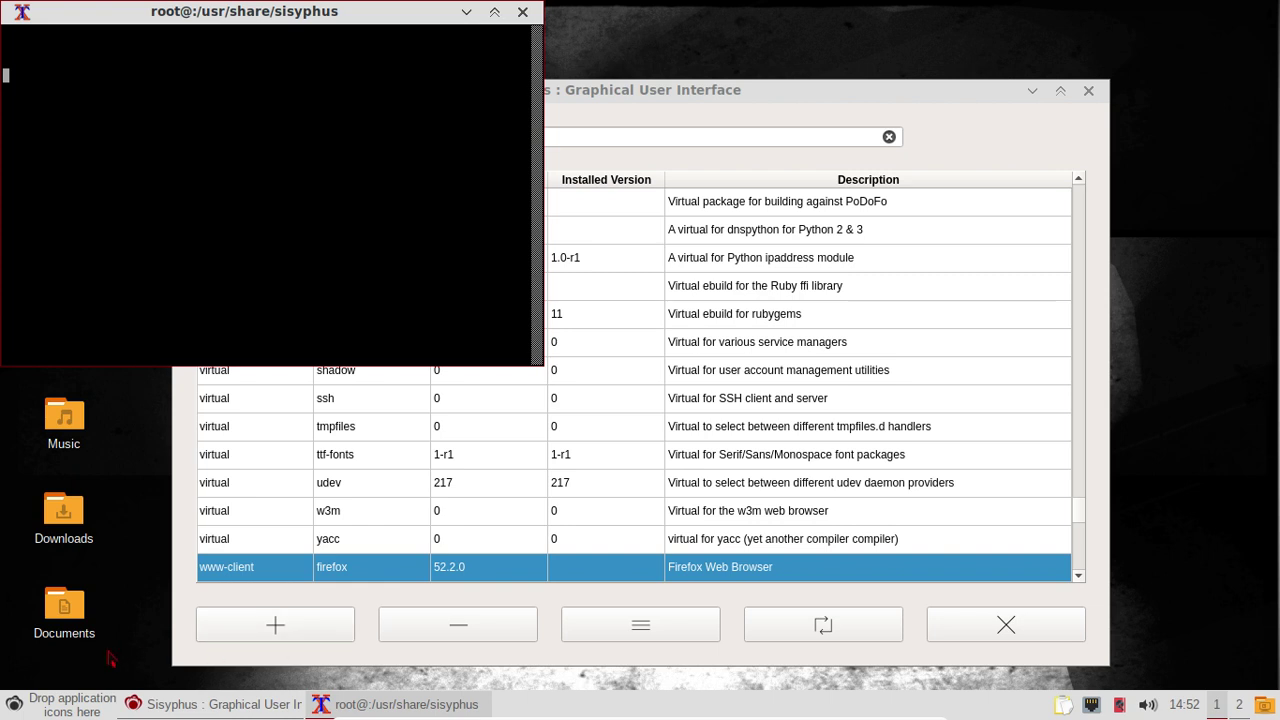
Launch the Cantata music player.
{"action": "left_click", "coordinate": [14, 704]}
{"action": "mouse_move", "coordinate": [72, 520]}
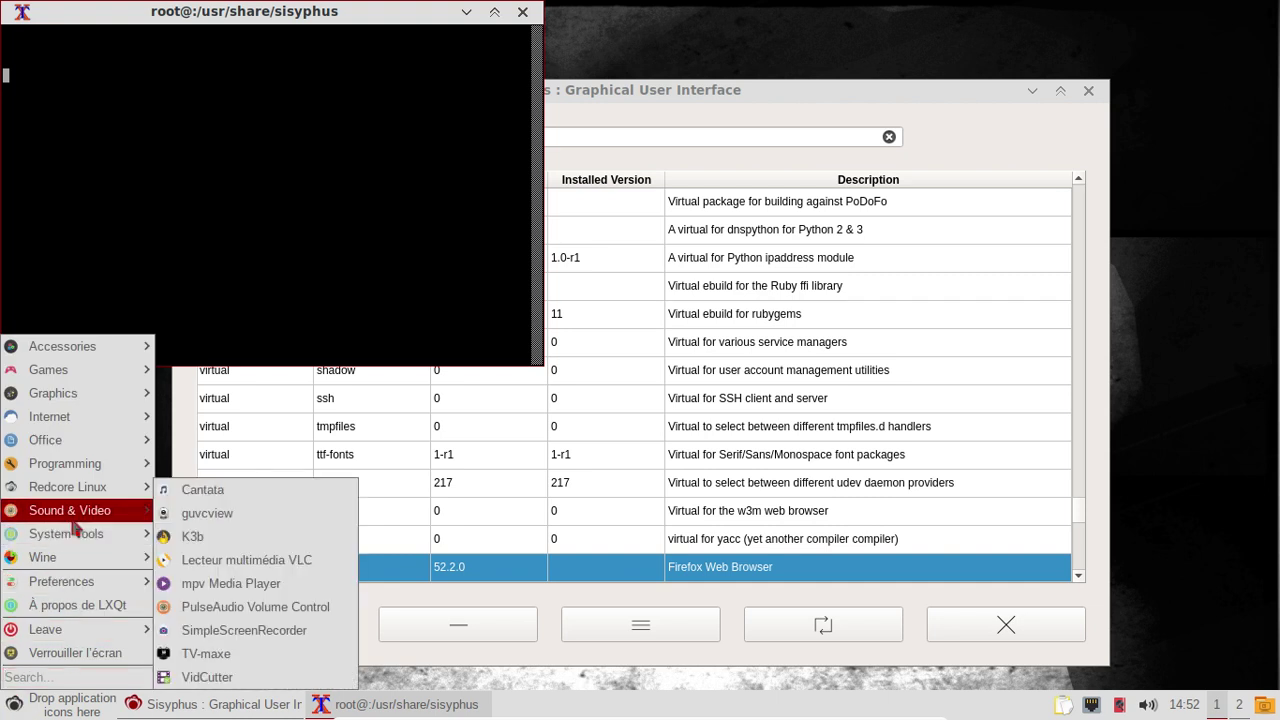
{"action": "left_click", "coordinate": [251, 497]}
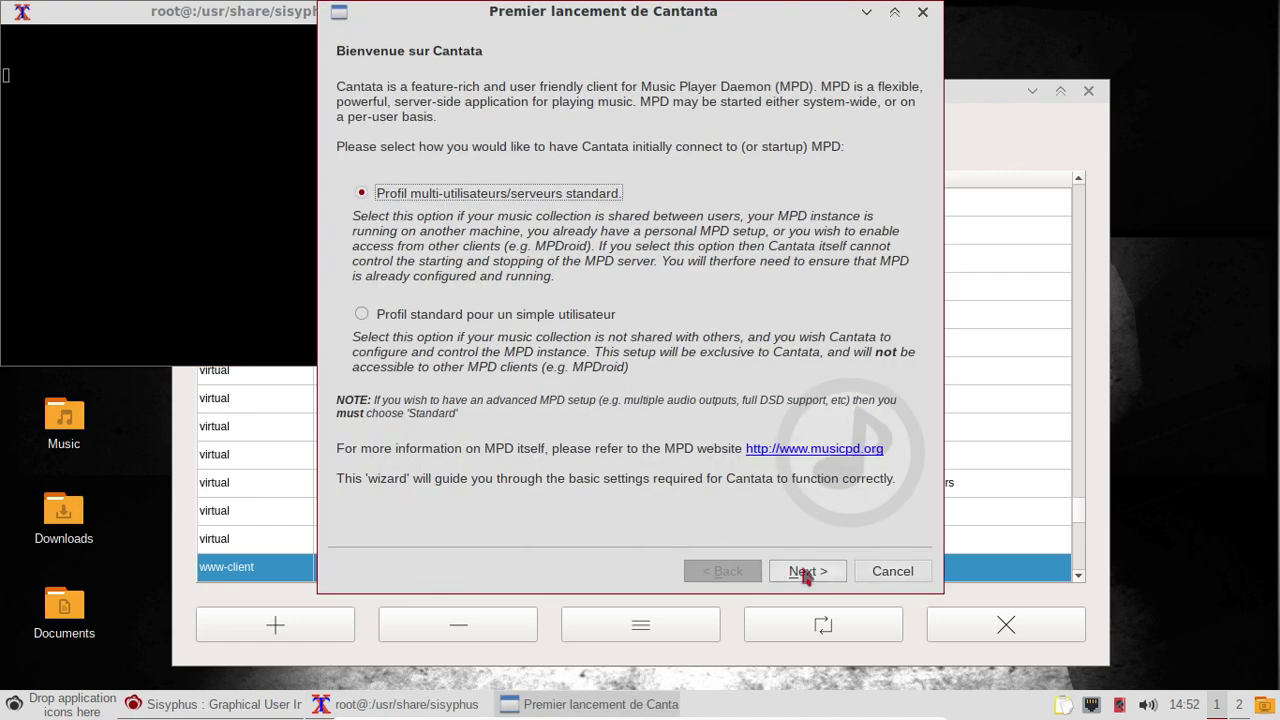
{"action": "left_click", "coordinate": [800, 571]}
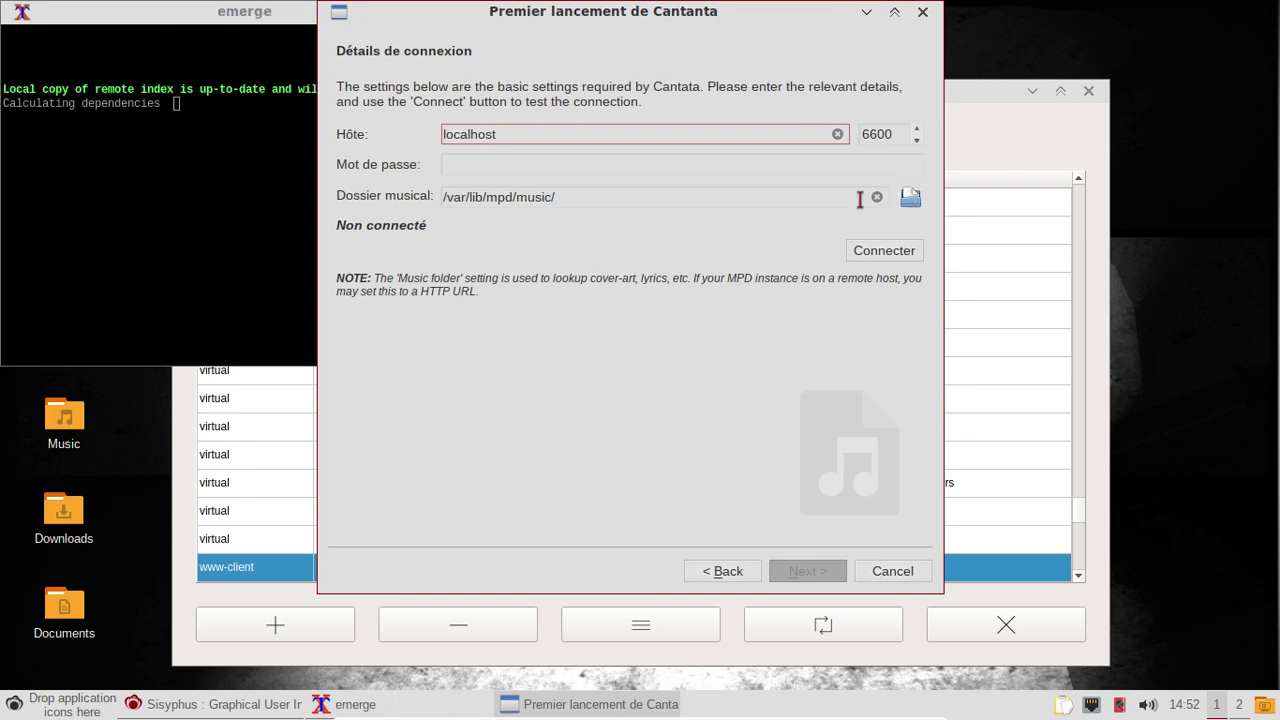
{"action": "left_click", "coordinate": [600, 168]}
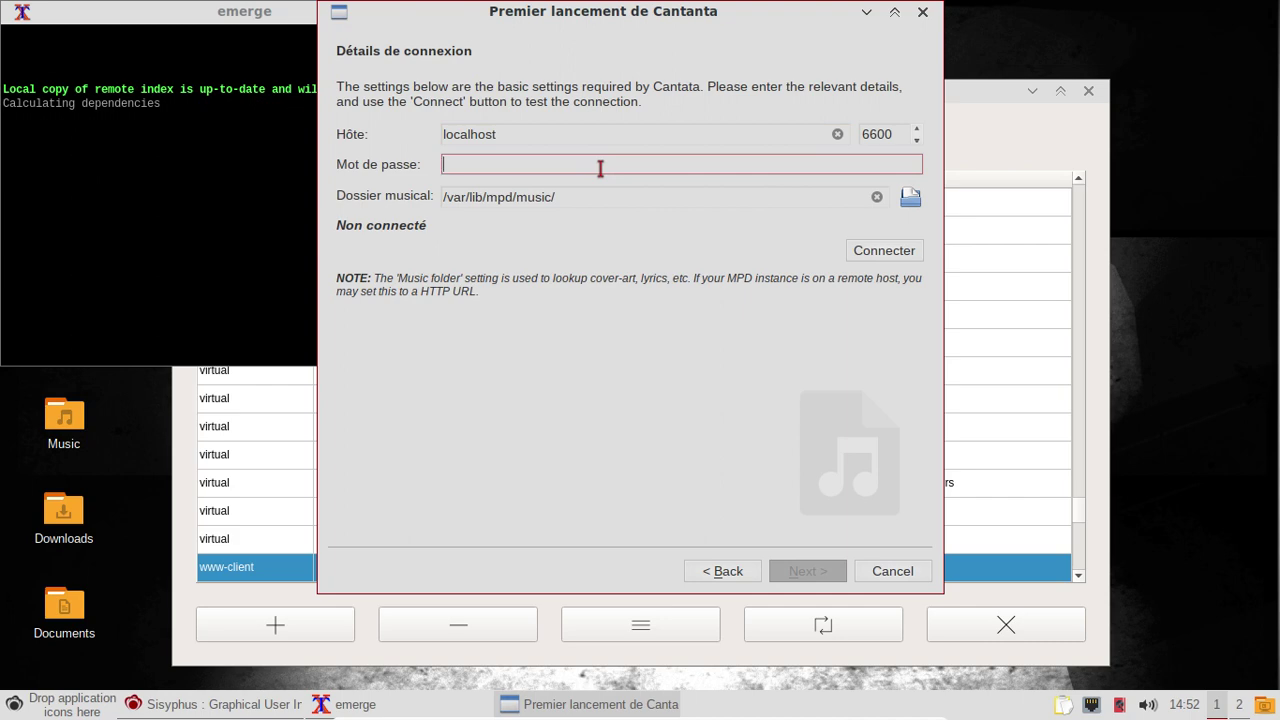
{"action": "left_click", "coordinate": [718, 570]}
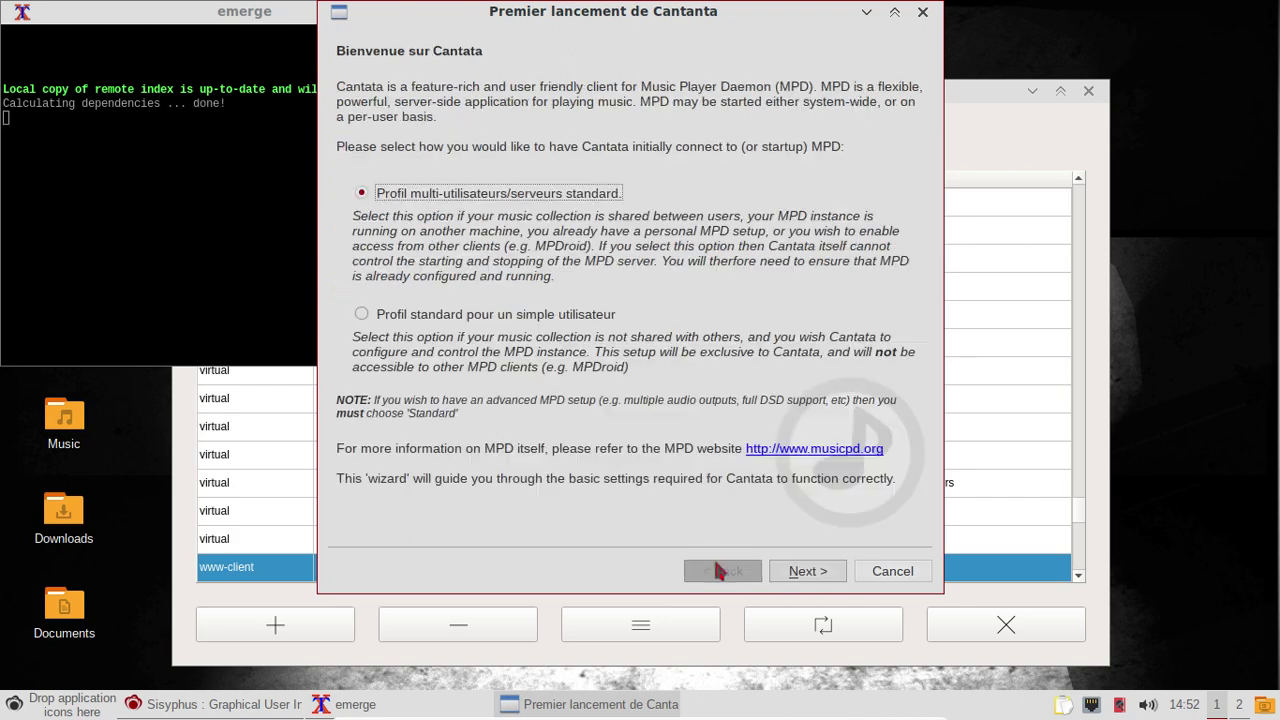
Complete Cantata's first-run setup with the standard single-user profile and the default Music folder.
{"action": "left_click", "coordinate": [476, 314]}
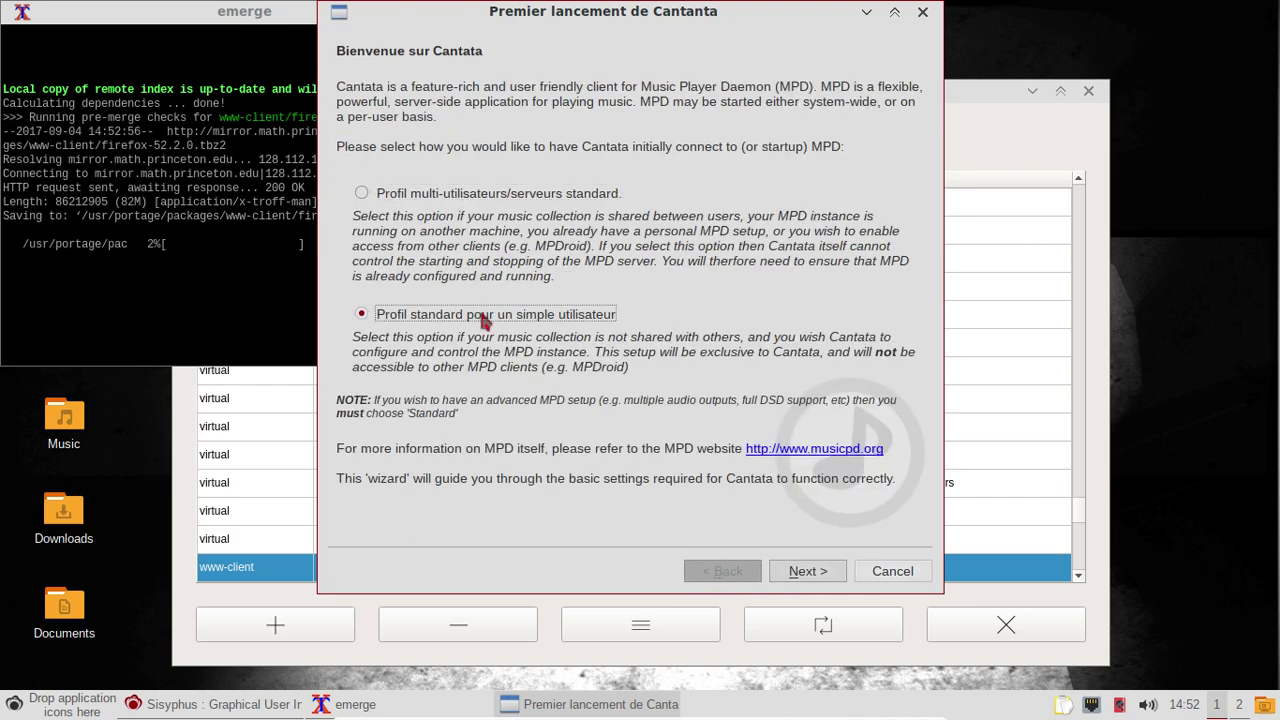
{"action": "left_click", "coordinate": [806, 570]}
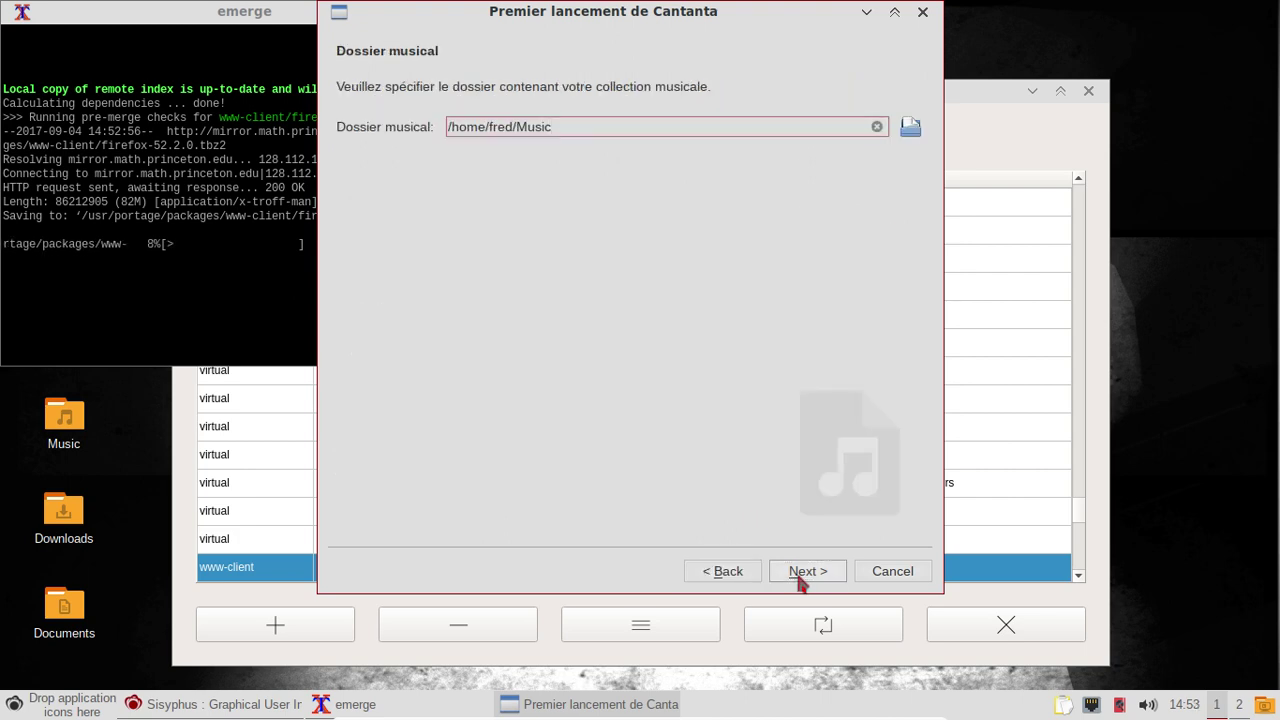
{"action": "left_click", "coordinate": [803, 573]}
{"action": "left_click", "coordinate": [800, 578]}
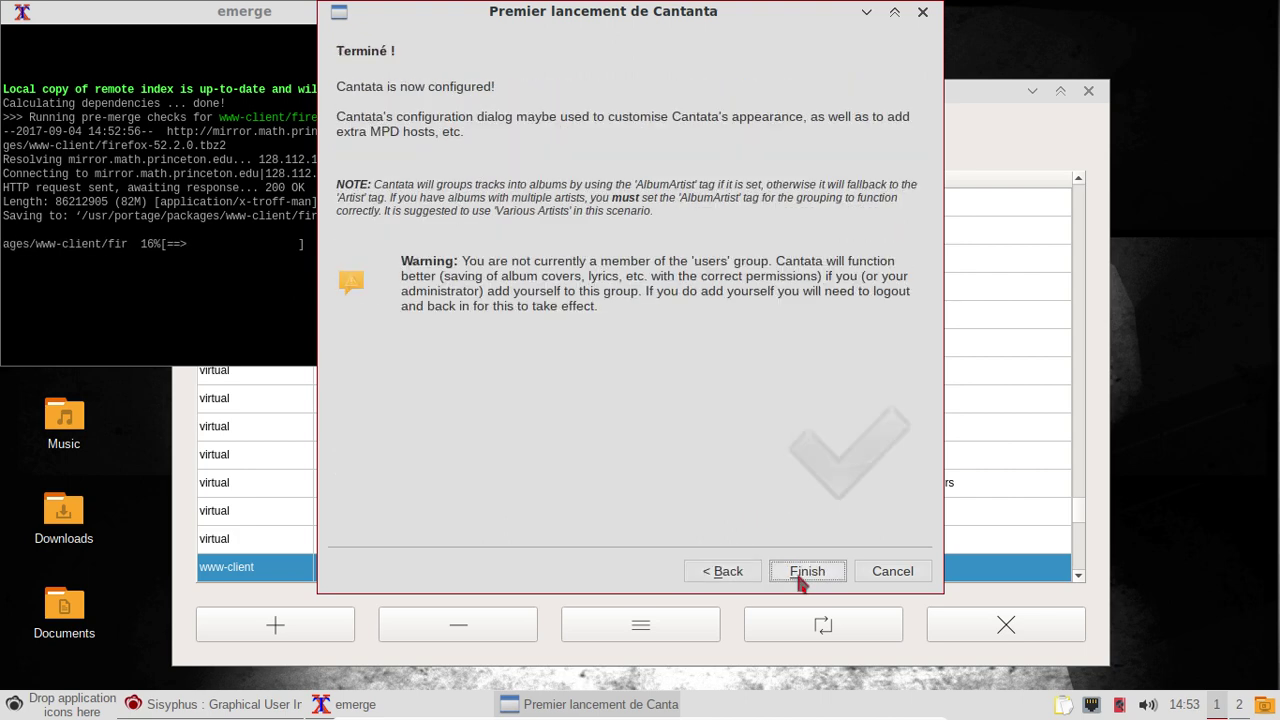
{"action": "left_click", "coordinate": [804, 573]}
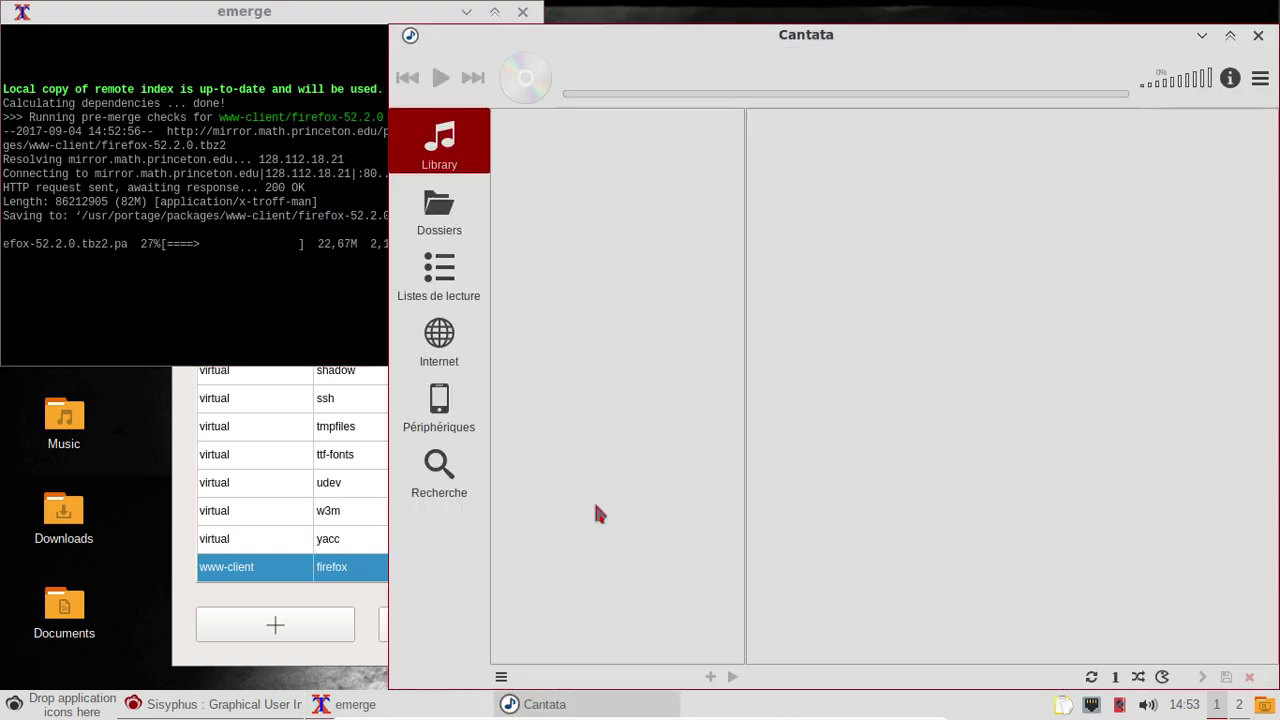
Check the Firefox installation output in the emerge terminal, and view the system volume control.
{"action": "left_click", "coordinate": [264, 109]}
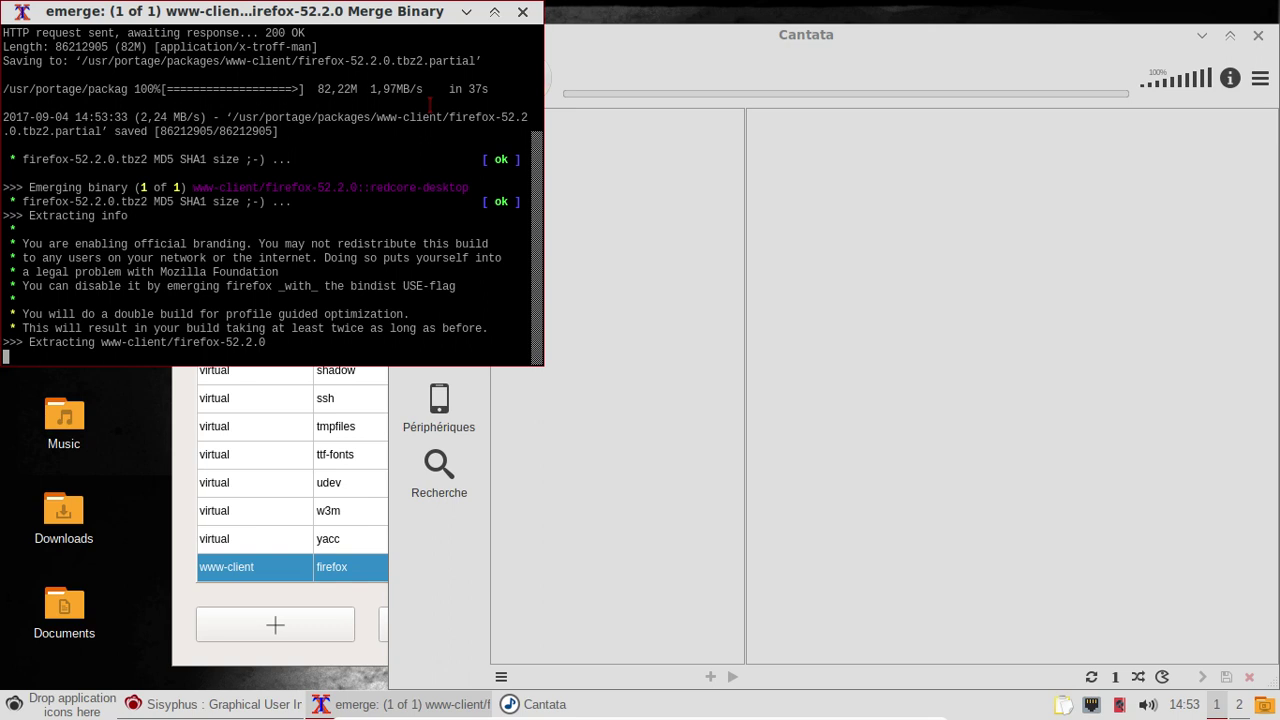
{"action": "left_click", "coordinate": [930, 34]}
{"action": "left_click", "coordinate": [1148, 704]}
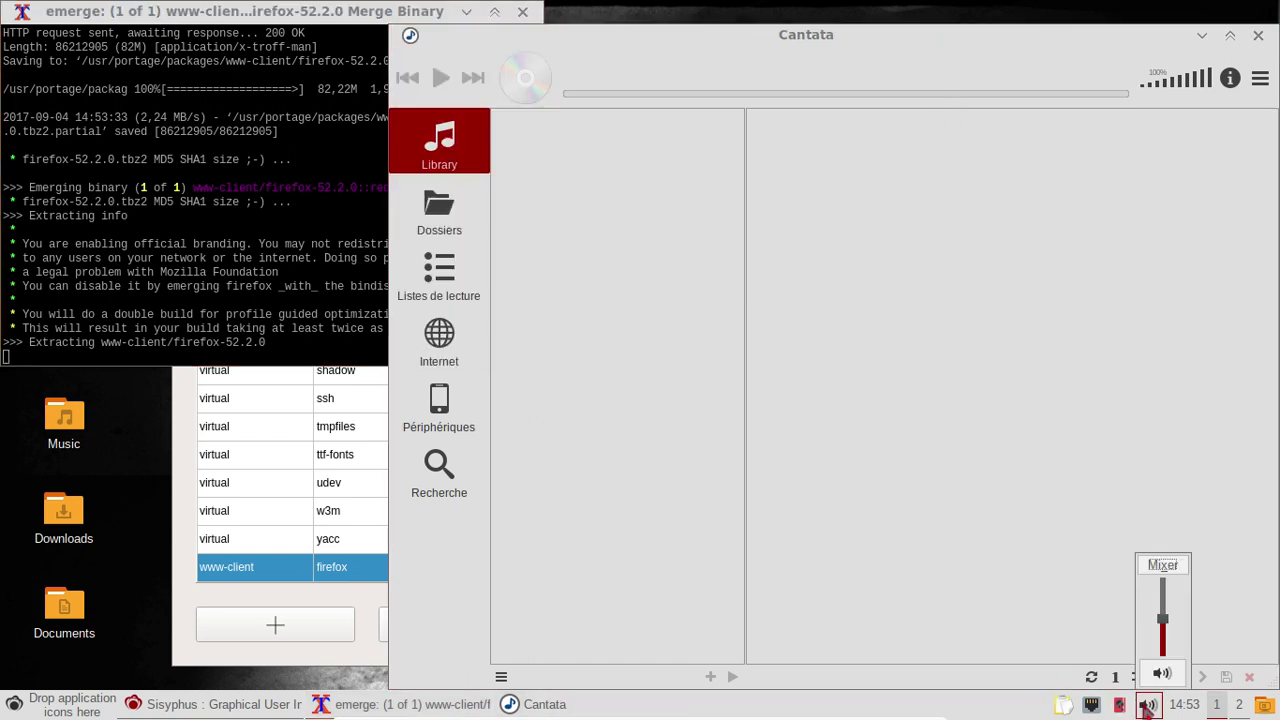
{"action": "left_click", "coordinate": [1022, 535]}
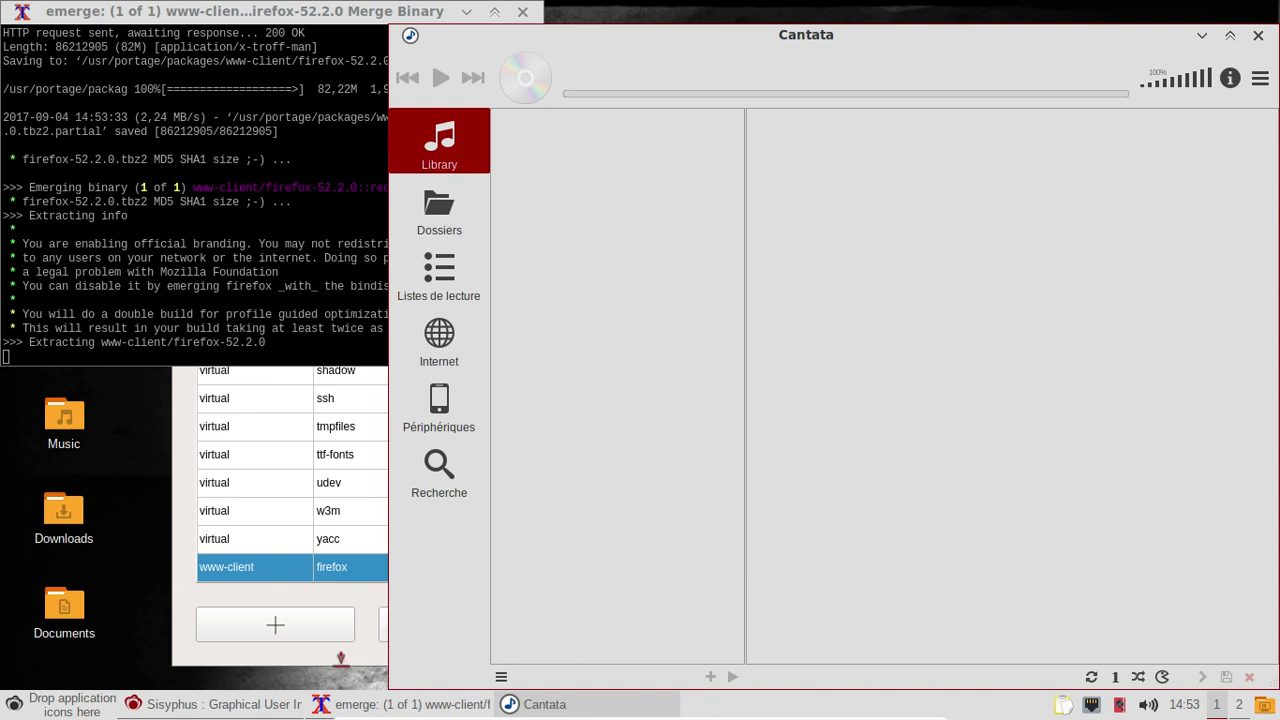
Find qupzilla in Sisyphus, wait for the Firefox installation to finish, and start uninstalling qupzilla.
{"action": "left_click", "coordinate": [190, 604]}
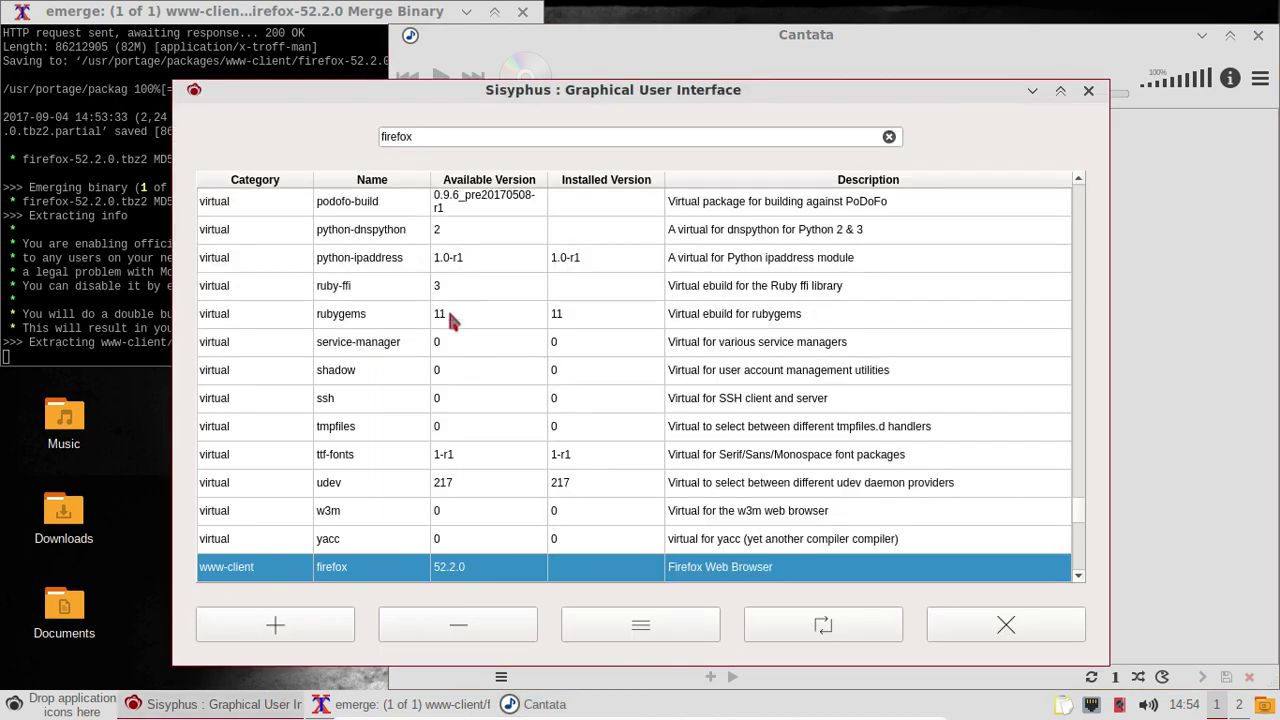
{"action": "left_click_drag", "start_coordinate": [416, 137], "coordinate": [379, 137]}
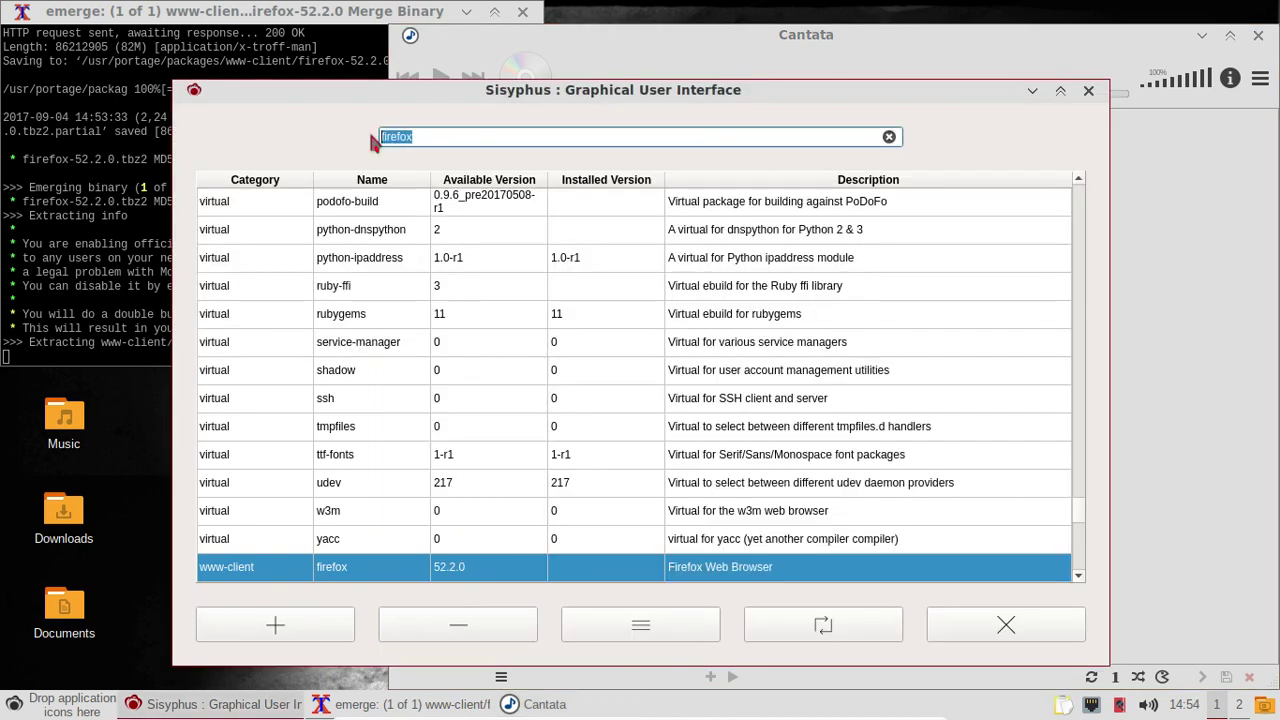
{"action": "type", "text": "qupzilla"}
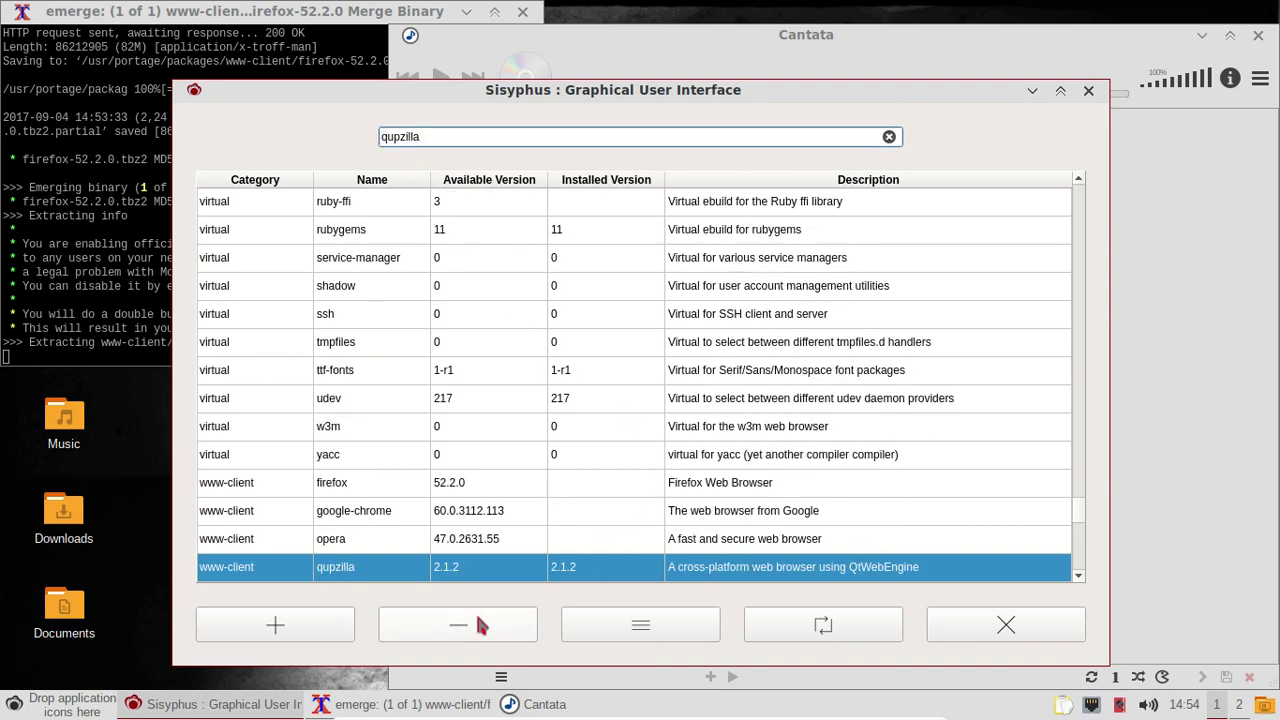
{"action": "left_click", "coordinate": [76, 286]}
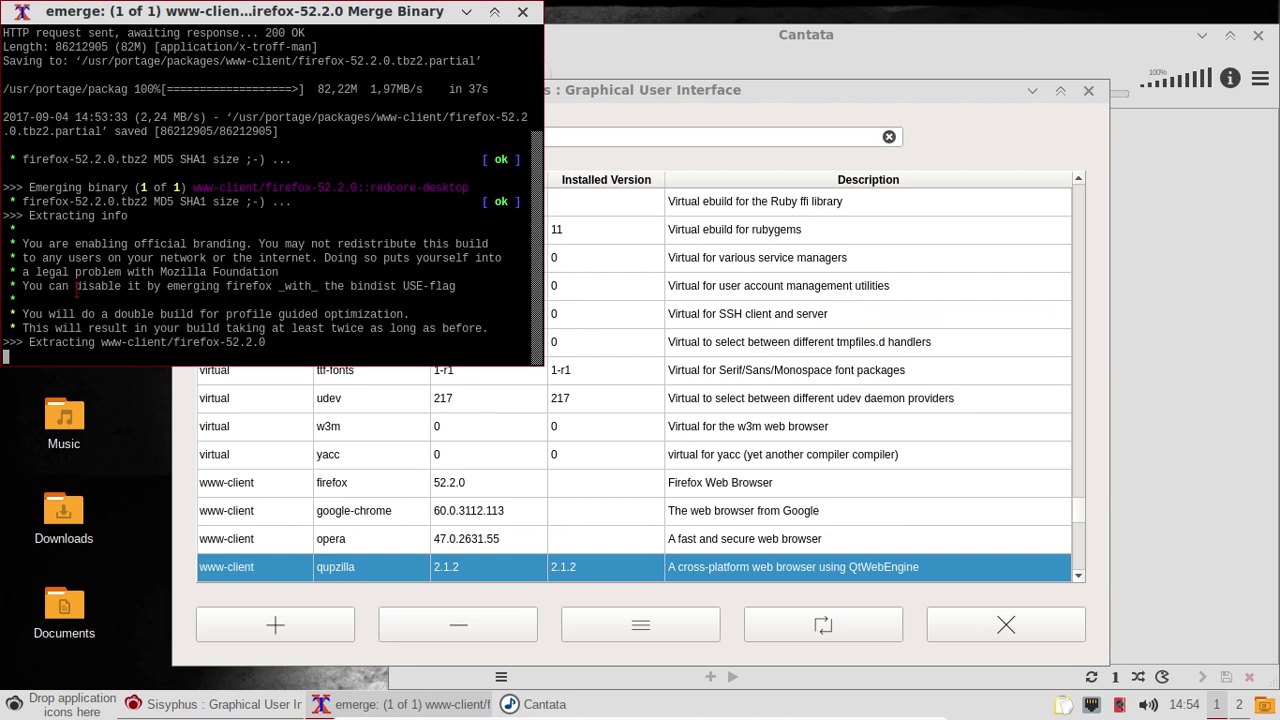
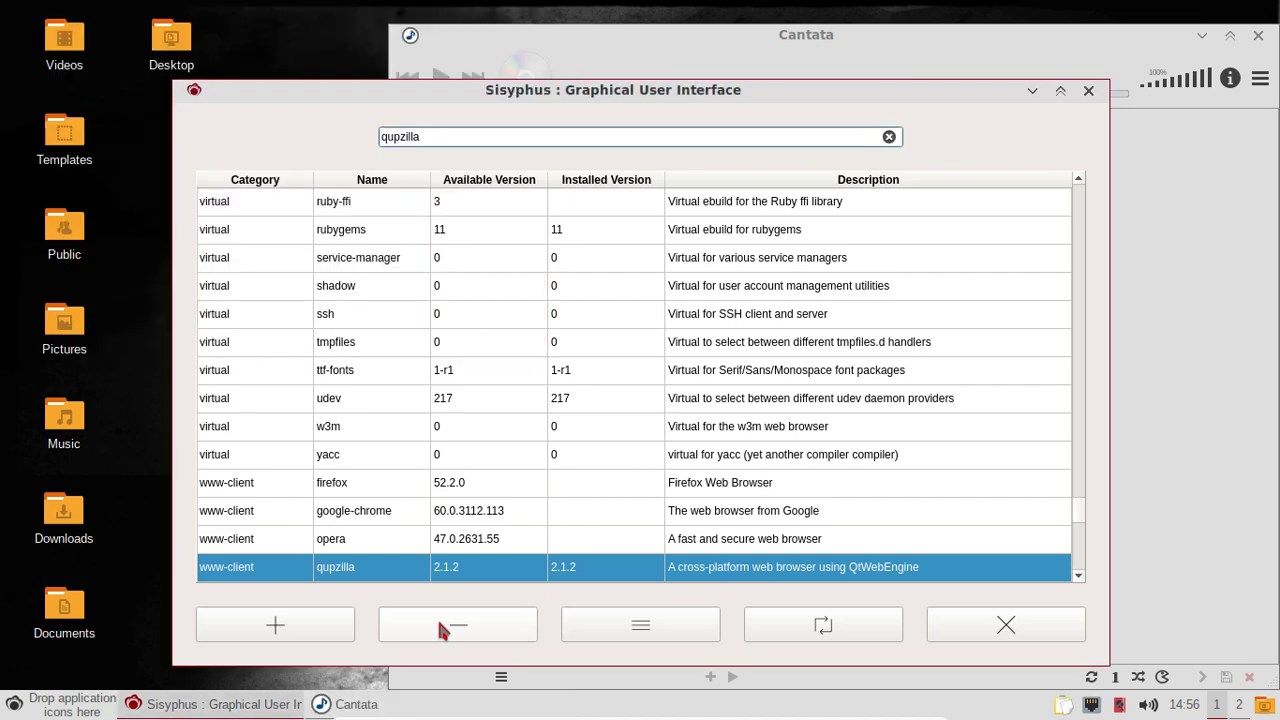
{"action": "left_click", "coordinate": [441, 627]}
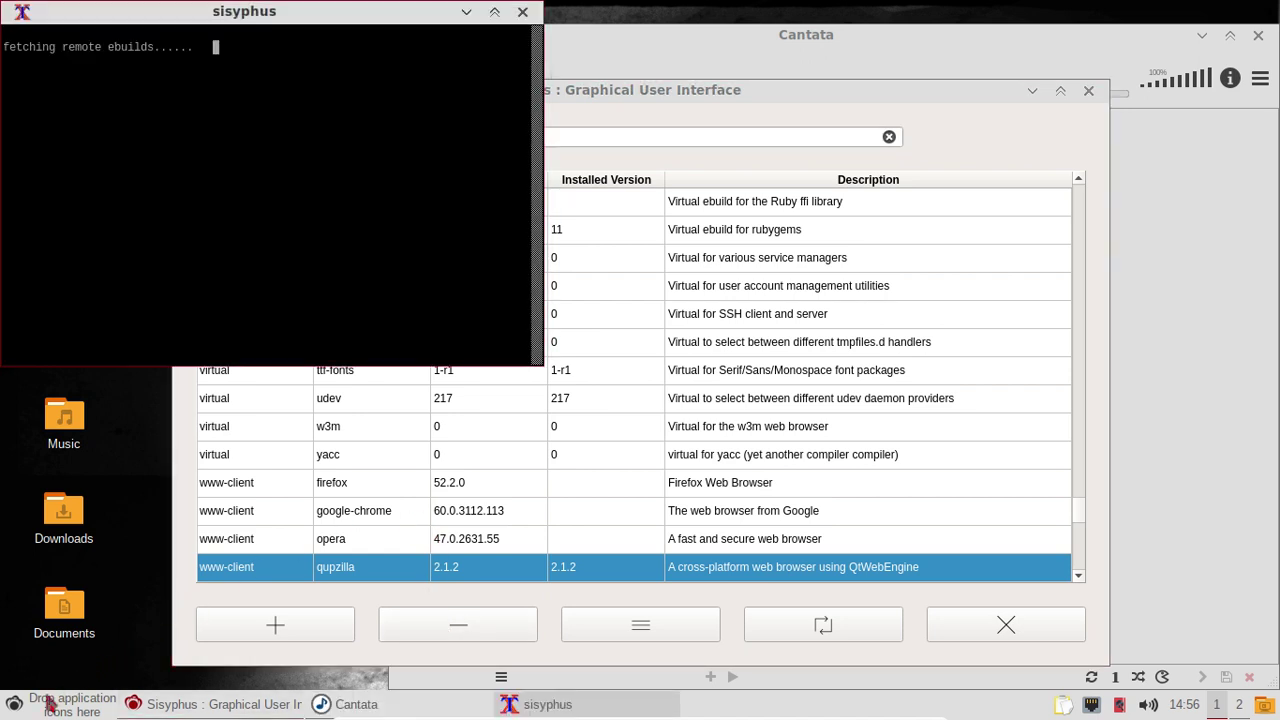
Launch Mozilla Firefox, close the extra first-run tab, and view the browser's main menu.
{"action": "left_click", "coordinate": [14, 704]}
{"action": "mouse_move", "coordinate": [60, 417]}
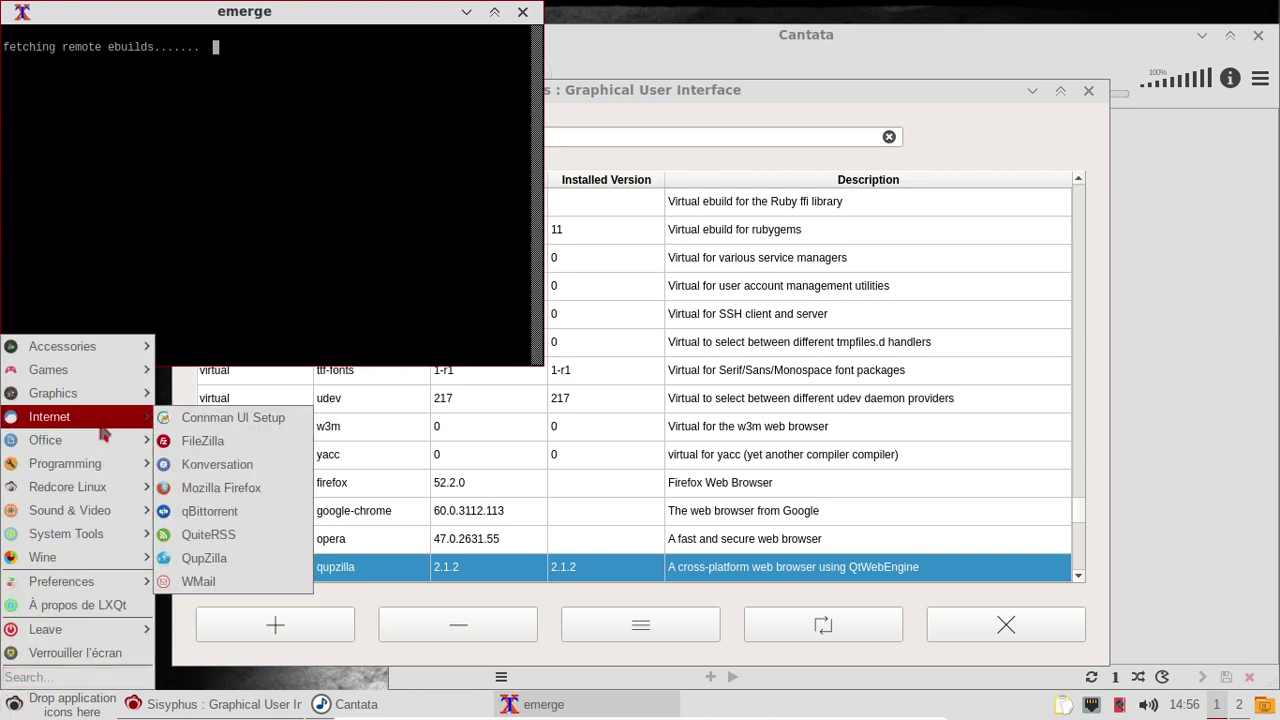
{"action": "left_click", "coordinate": [240, 496]}
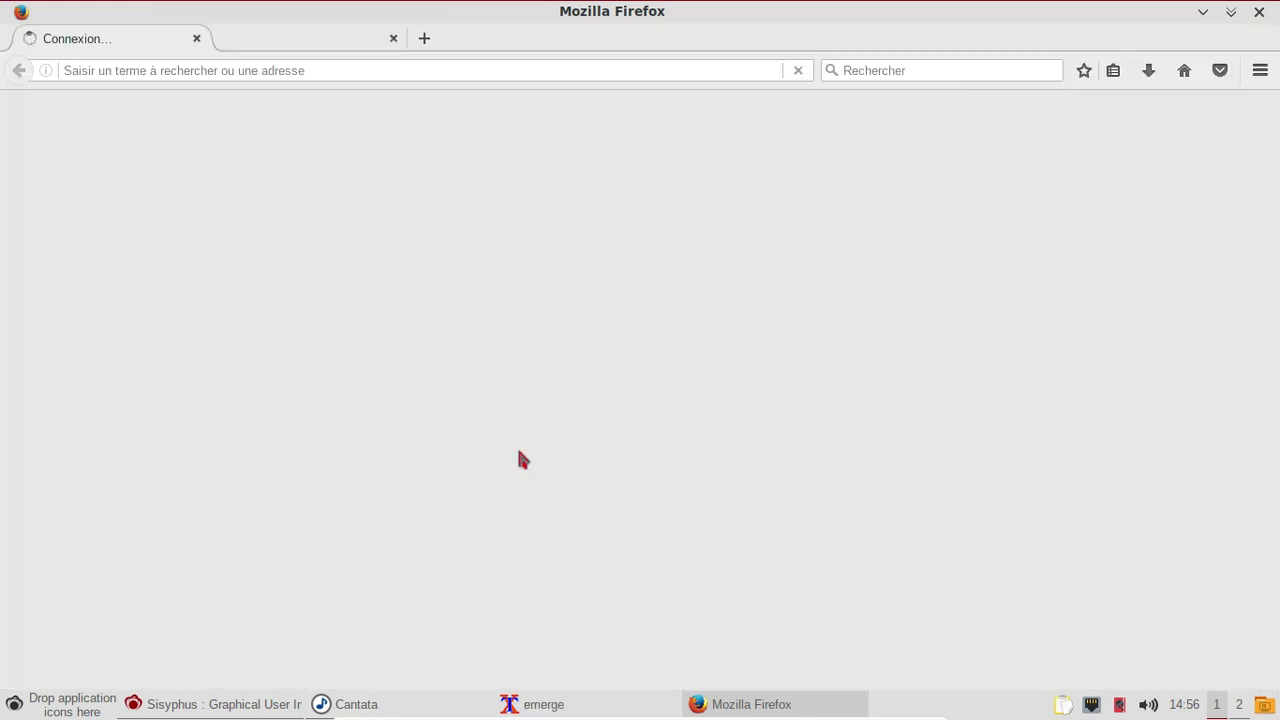
{"action": "left_click", "coordinate": [197, 39]}
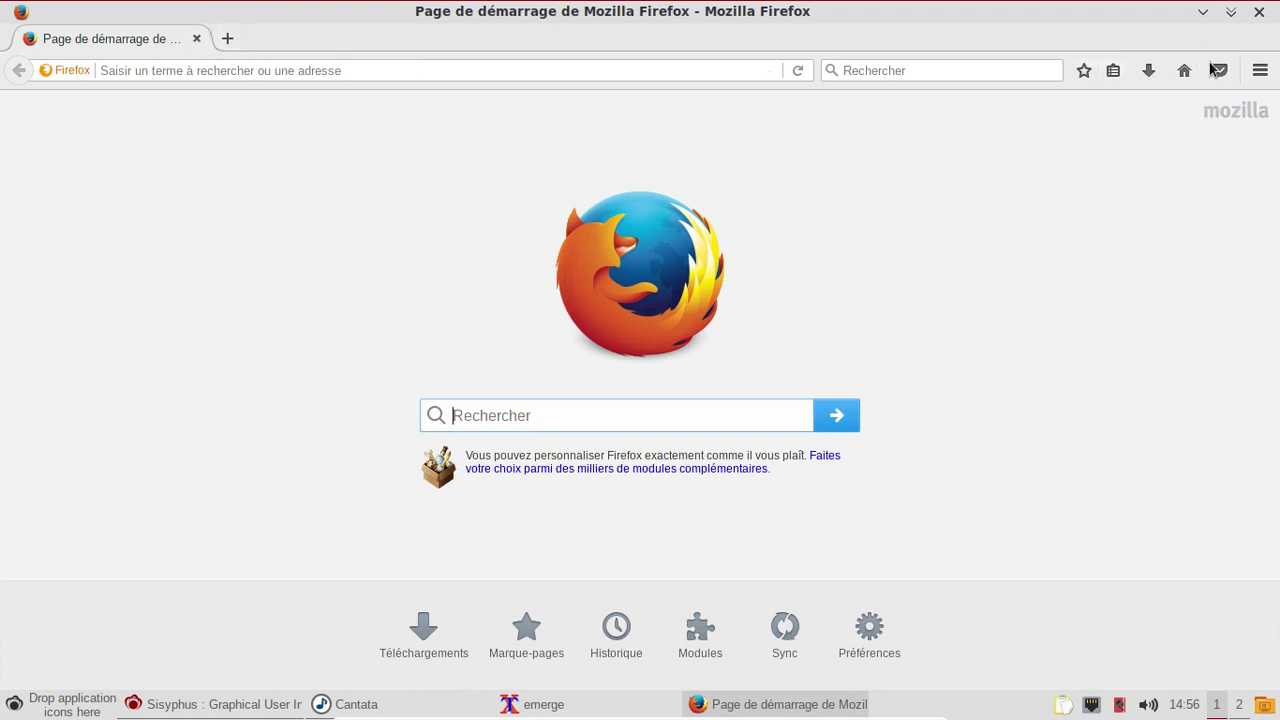
{"action": "left_click", "coordinate": [1259, 75]}
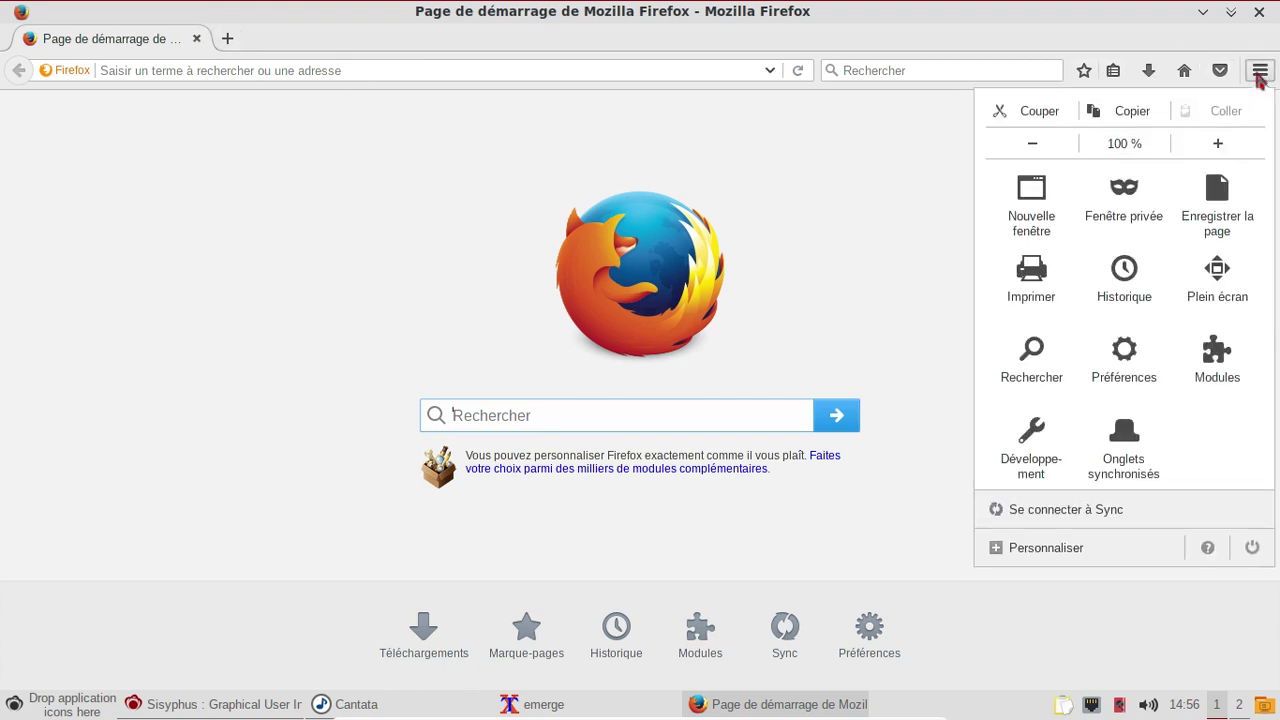
Load the altermusique.org website in Firefox.
{"action": "left_click", "coordinate": [634, 72]}
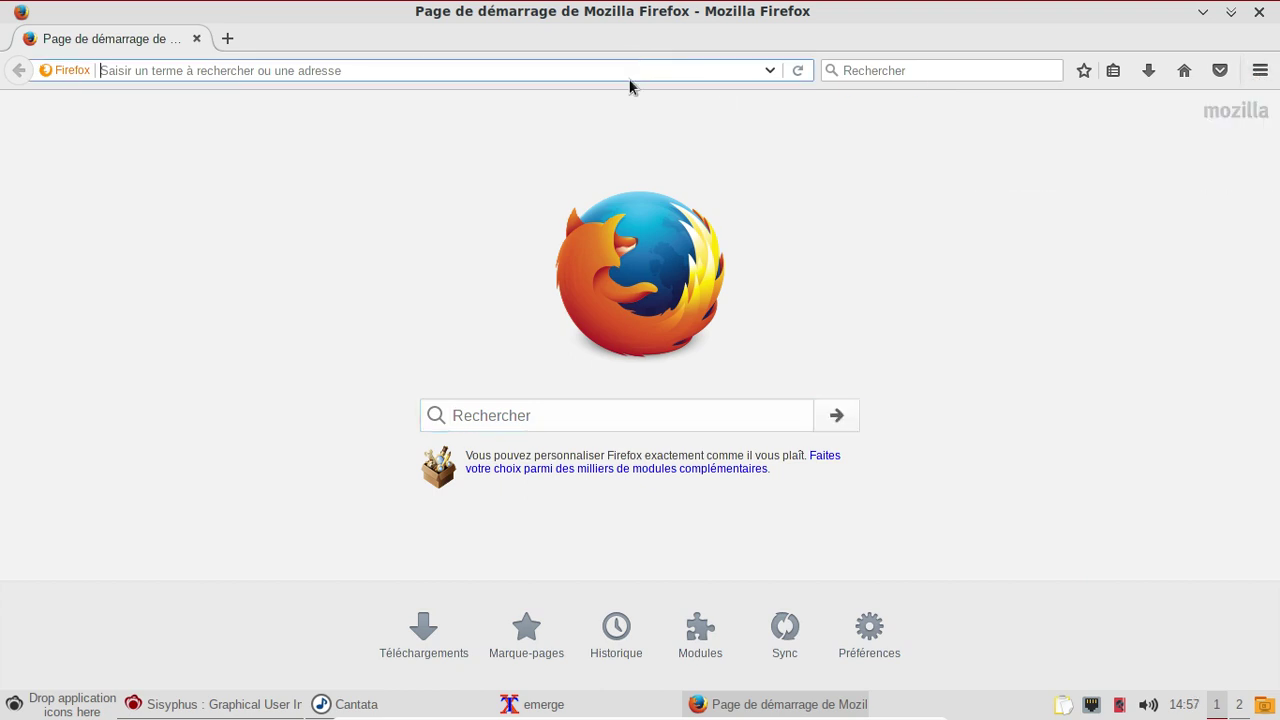
{"action": "type", "text": "al"}
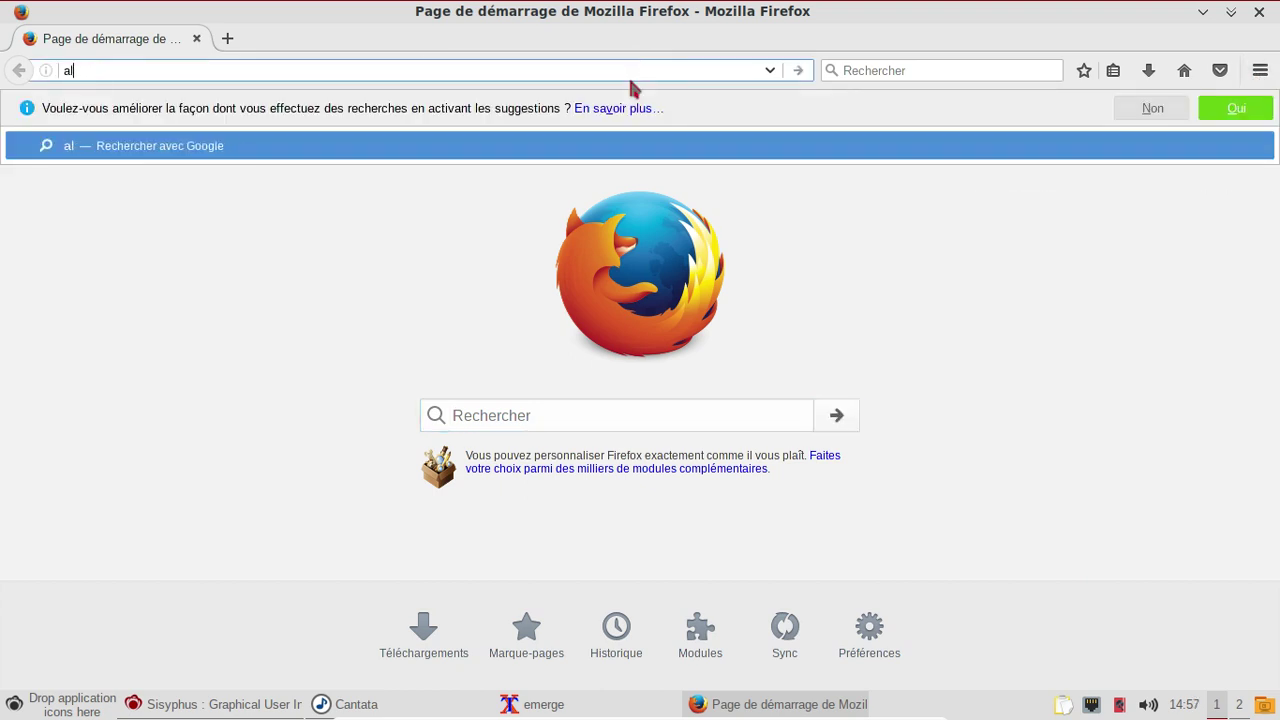
{"action": "type", "text": "terma"}
{"action": "key", "text": "BackSpace"}
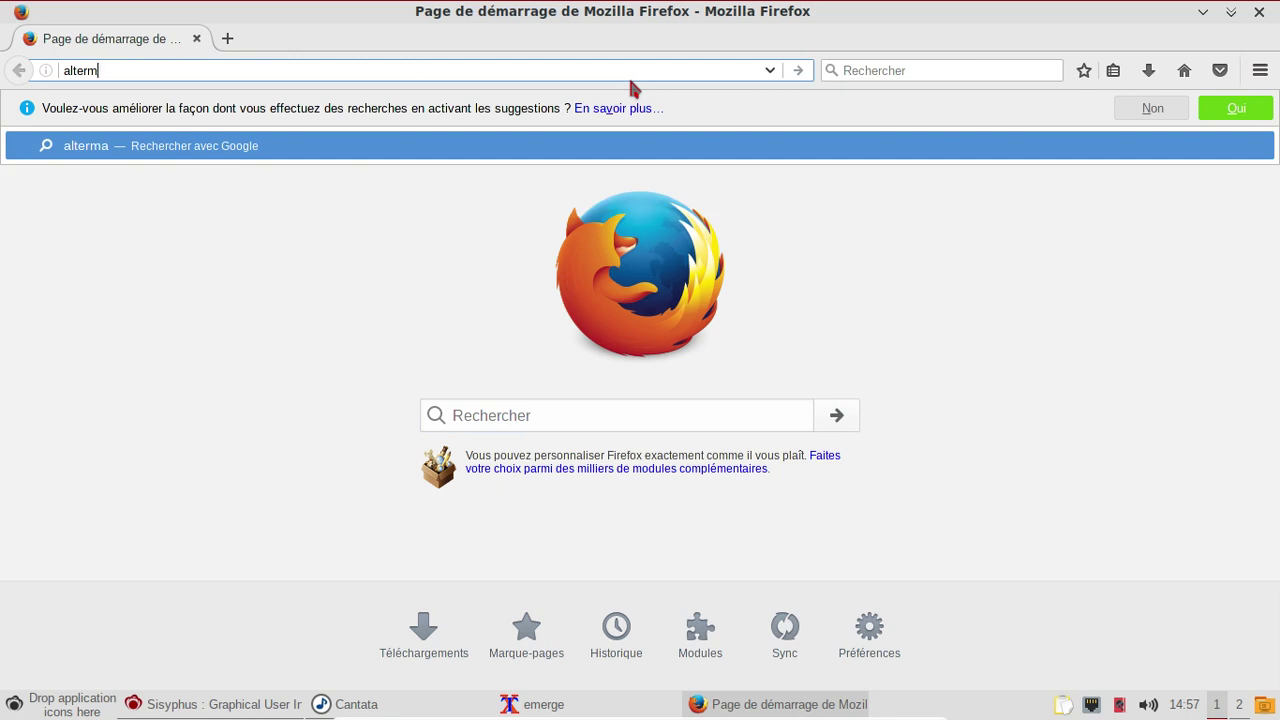
{"action": "type", "text": "usiqu"}
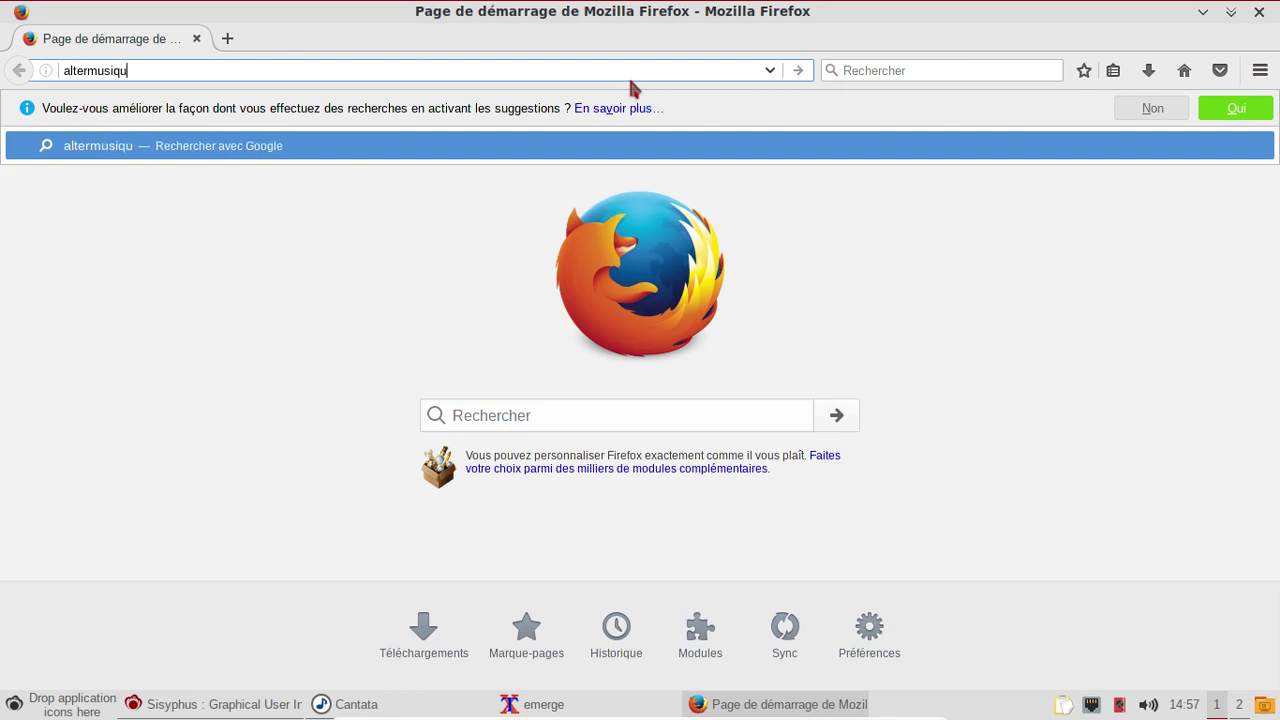
{"action": "type", "text": "e.org"}
{"action": "key", "text": "Return"}
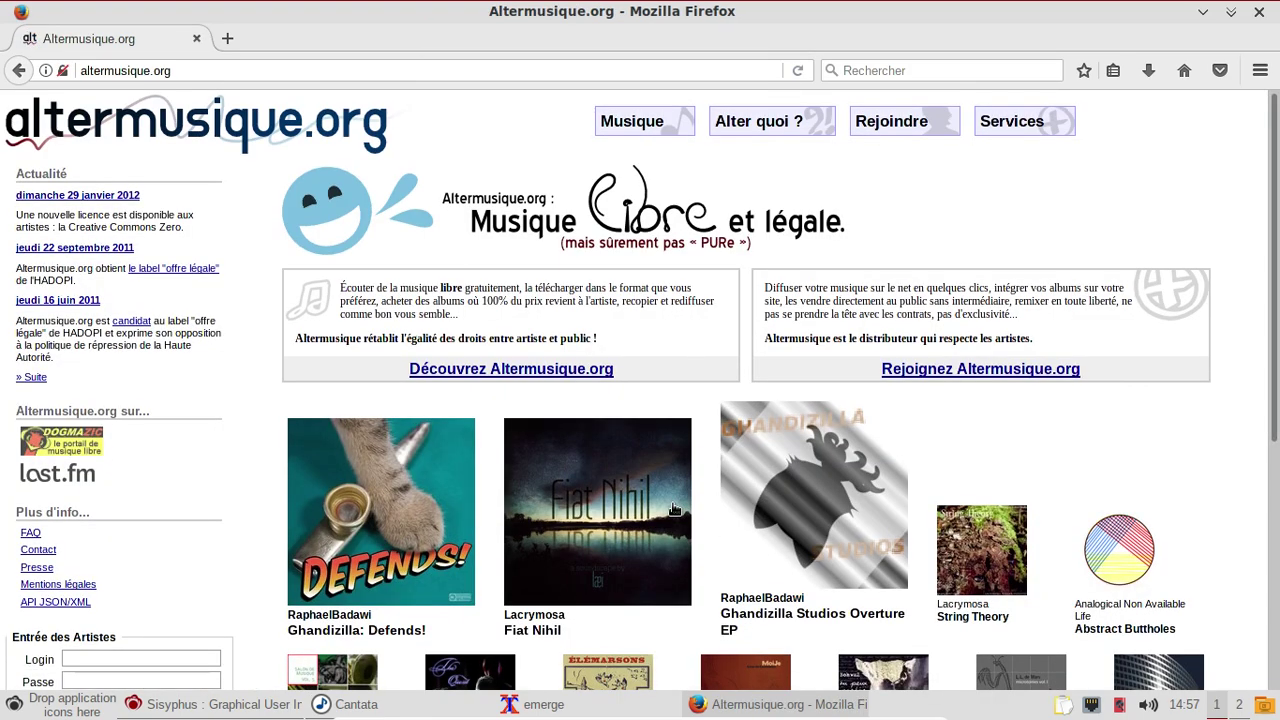
Browse the albums on the home page and open The Quest - Memories by Lacrymosa.
{"action": "scroll", "coordinate": [675, 510], "scroll_direction": "down", "scroll_amount": 4}
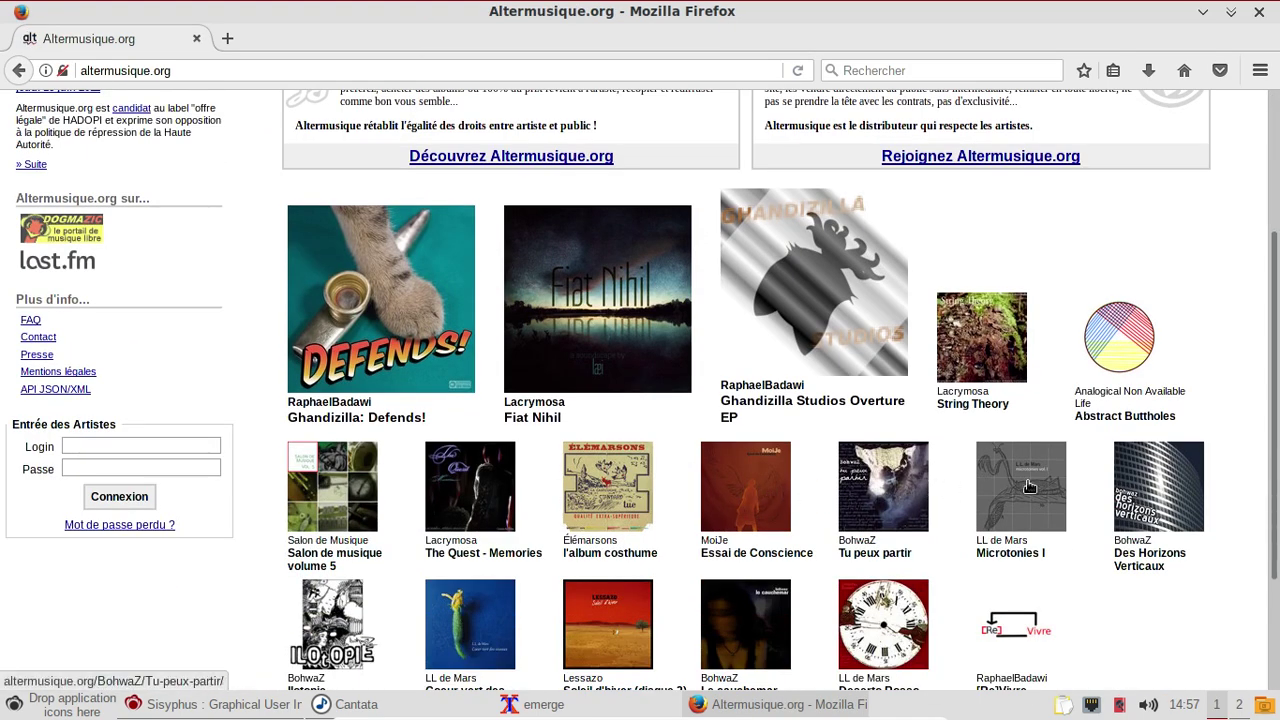
{"action": "scroll", "coordinate": [907, 508], "scroll_direction": "down", "scroll_amount": 3}
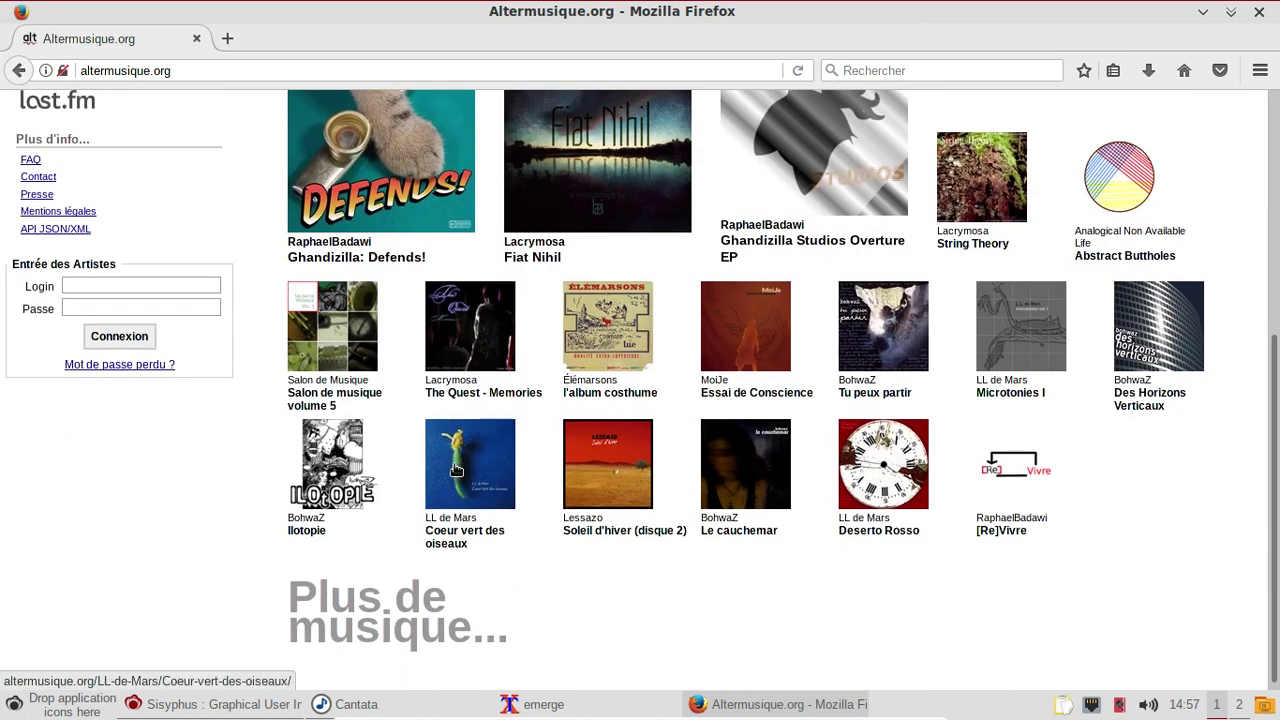
{"action": "left_click", "coordinate": [464, 347]}
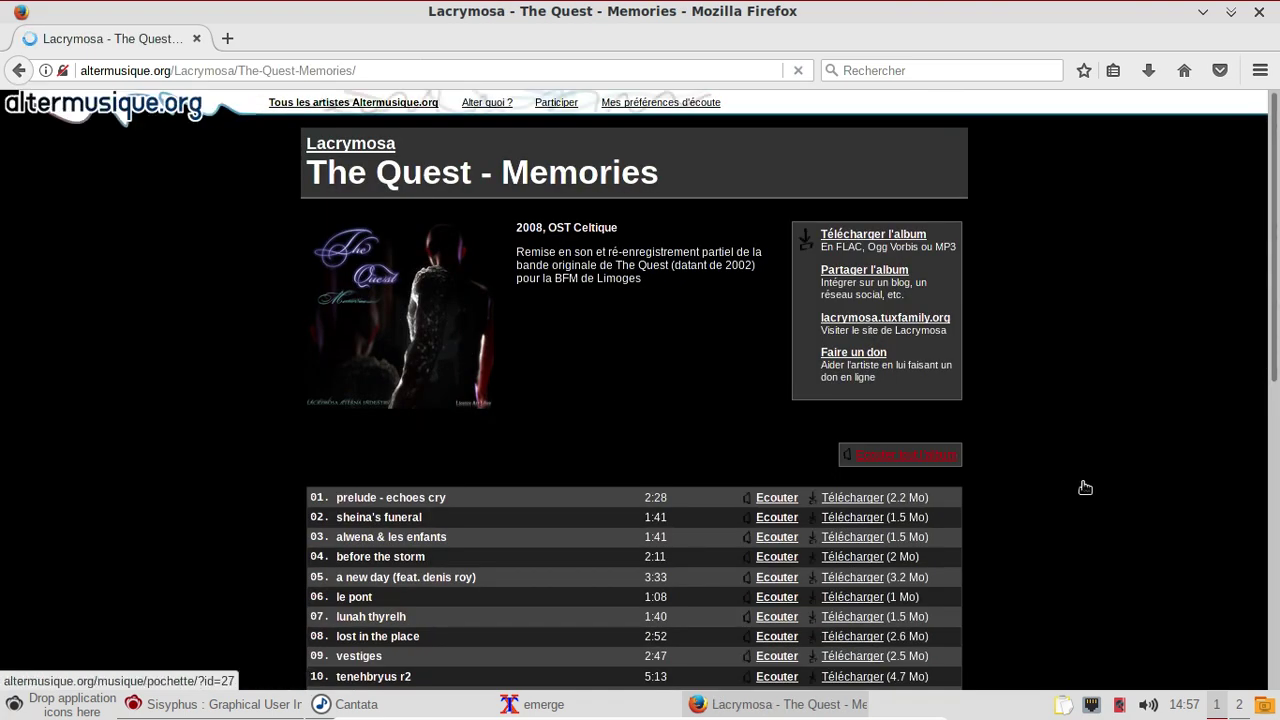
Download the full album as 192kbps MP3, choosing to save the file and always do so for this file type.
{"action": "scroll", "coordinate": [1085, 487], "scroll_direction": "down", "scroll_amount": 8}
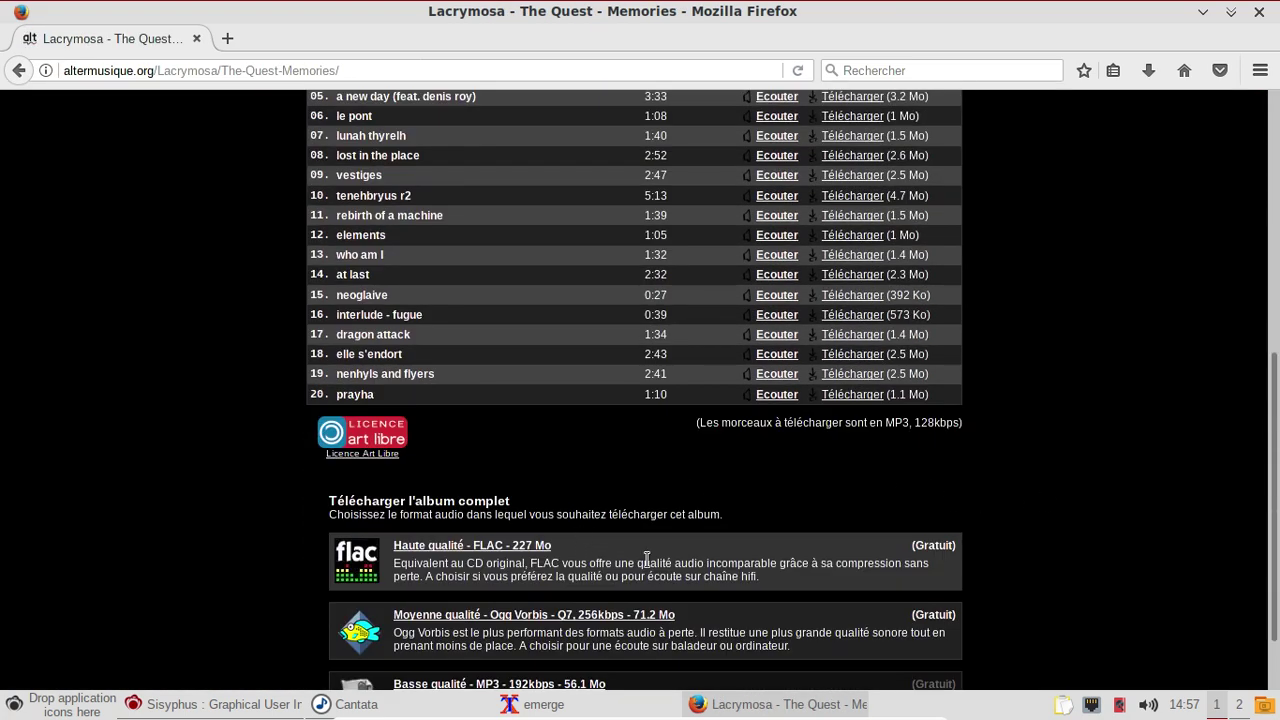
{"action": "scroll", "coordinate": [647, 559], "scroll_direction": "down", "scroll_amount": 2}
{"action": "left_click", "coordinate": [532, 601]}
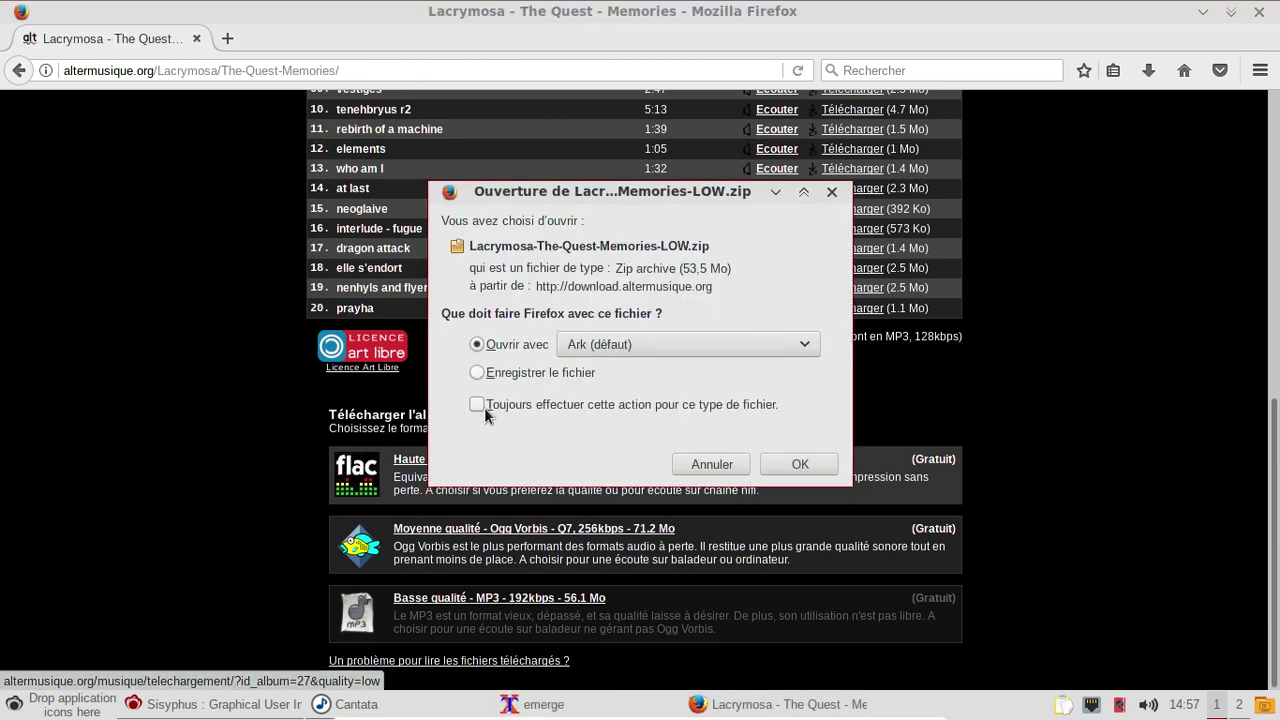
{"action": "key", "text": "alt+e"}
{"action": "left_click", "coordinate": [480, 406]}
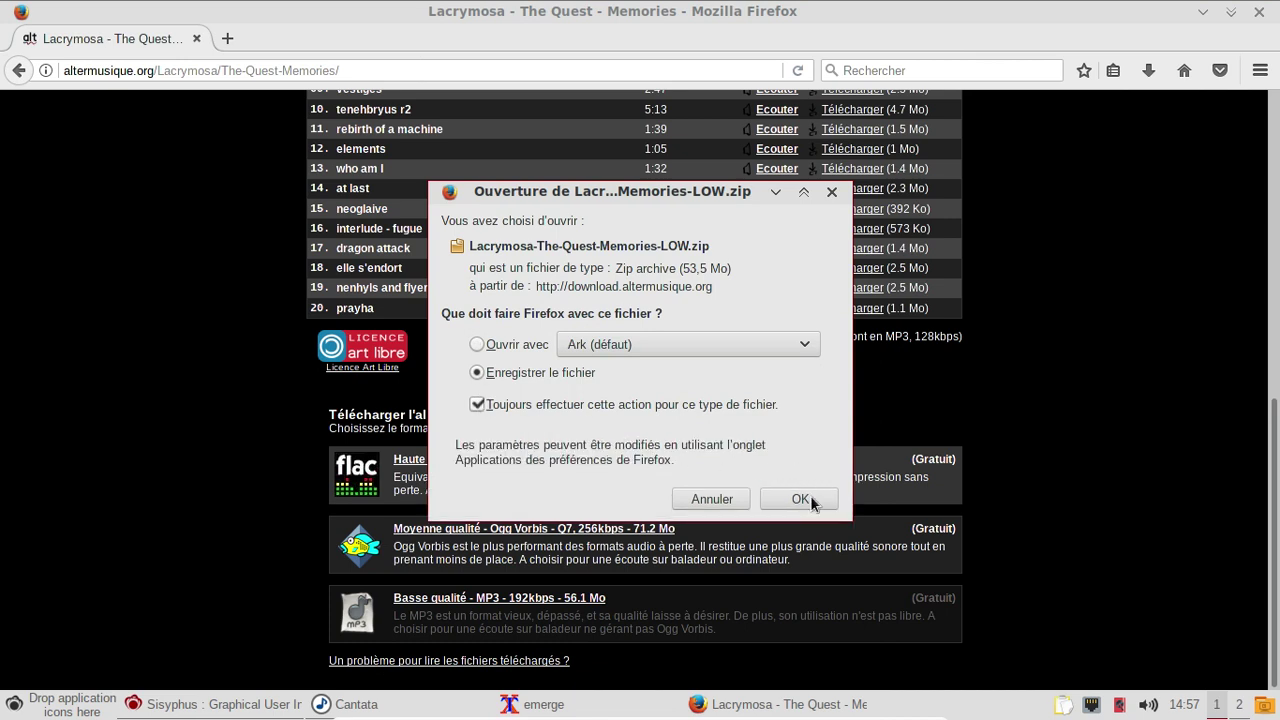
{"action": "left_click", "coordinate": [810, 497]}
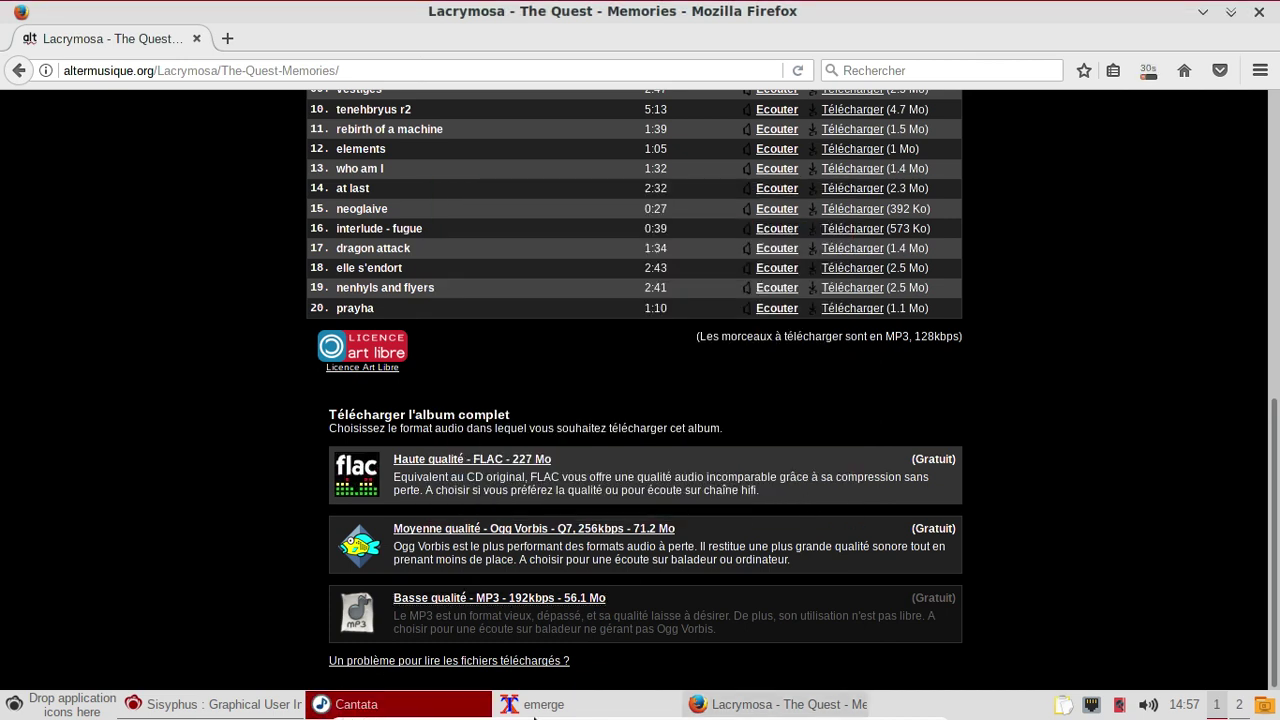
Check the qupzilla removal in the emerge terminal, dismiss Firefox's data-sharing notice, and close the browser.
{"action": "left_click", "coordinate": [530, 706]}
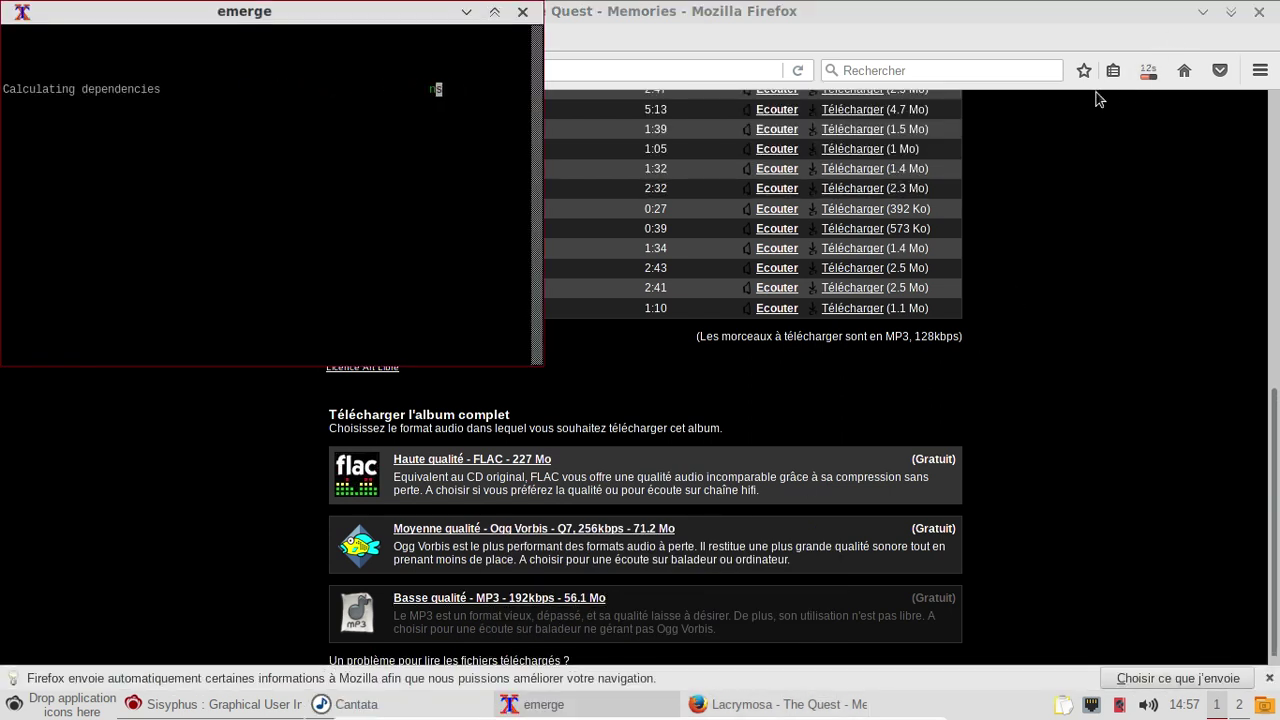
{"action": "left_click", "coordinate": [1270, 680]}
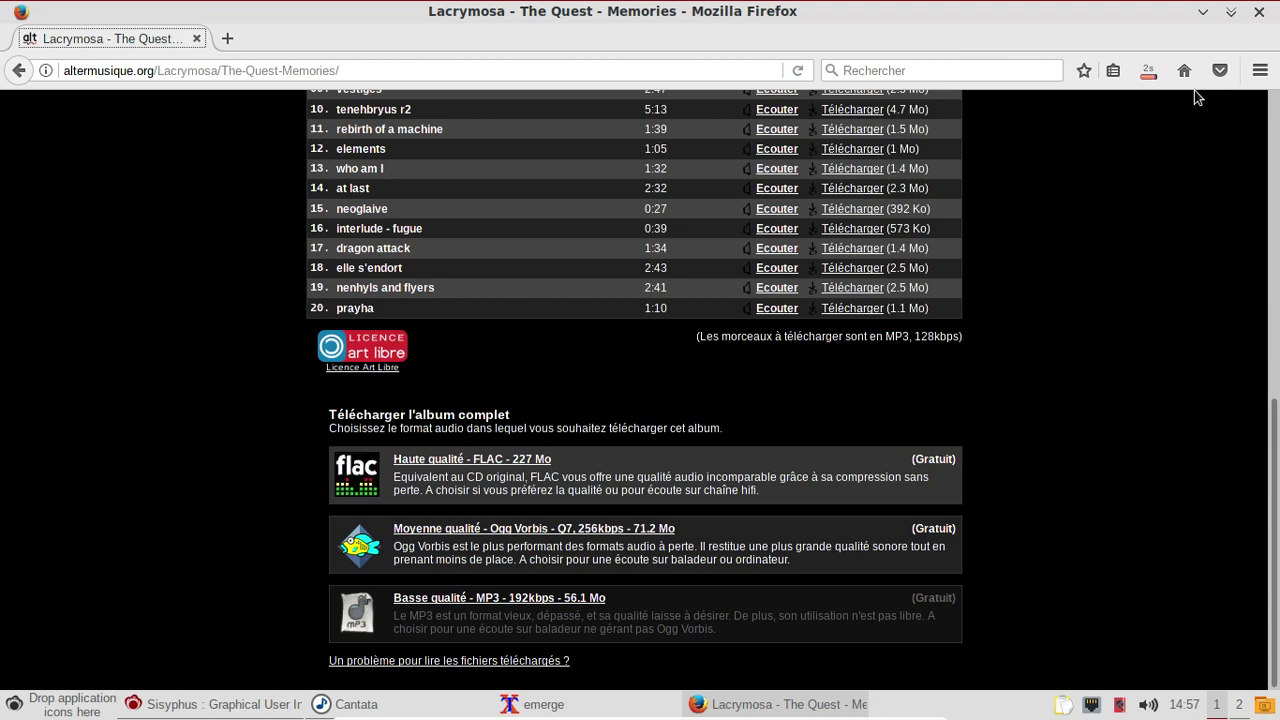
{"action": "left_click", "coordinate": [1260, 18]}
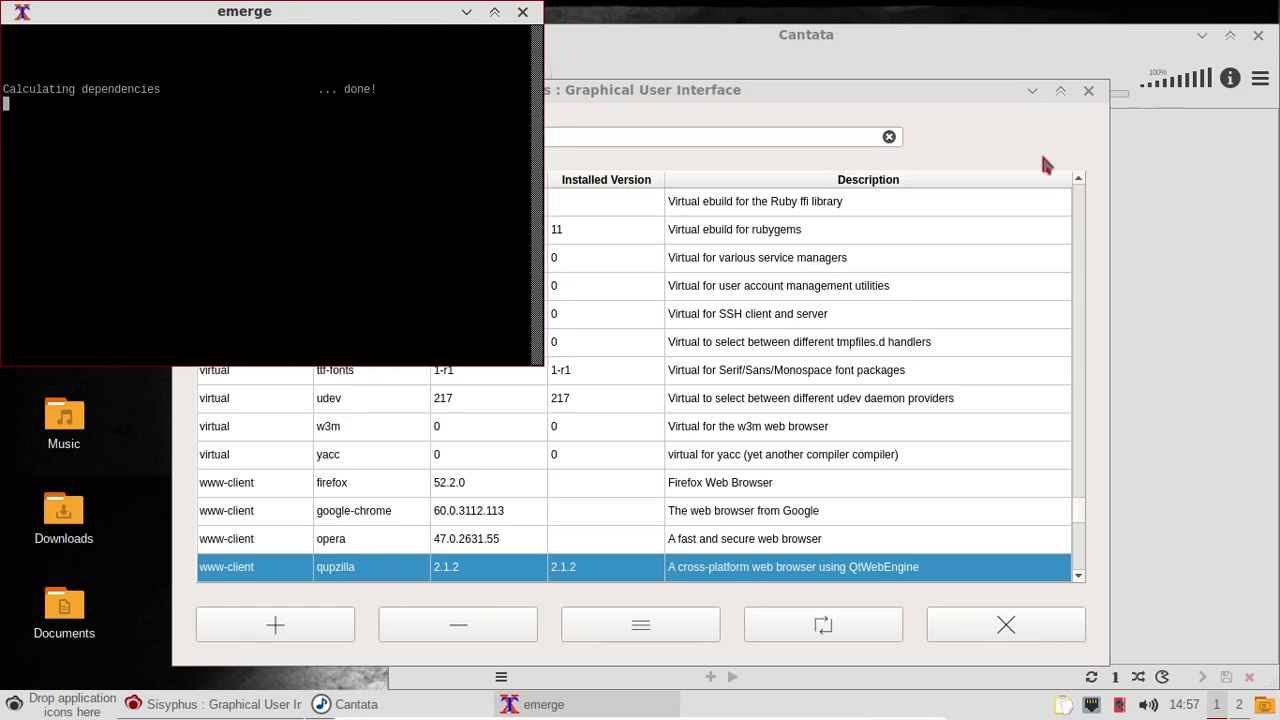
Bring Cantata to the front and open the Downloads folder from the desktop.
{"action": "left_click", "coordinate": [893, 94]}
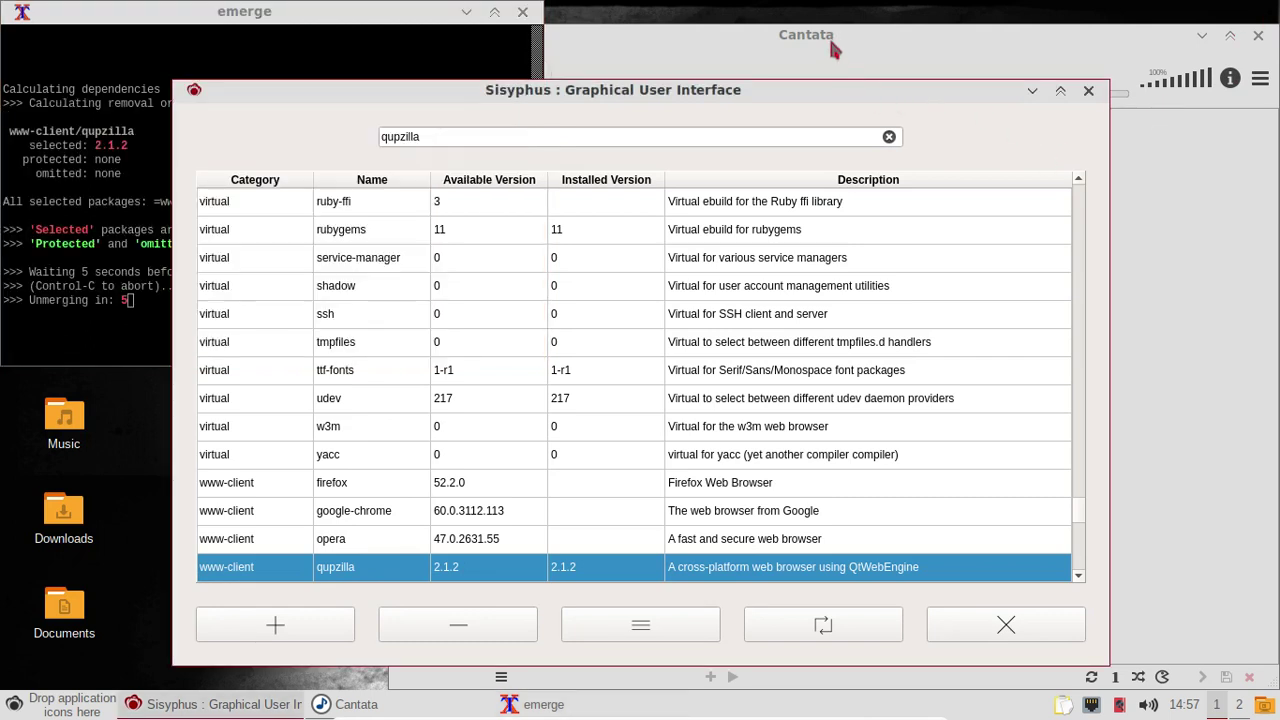
{"action": "left_click", "coordinate": [839, 45]}
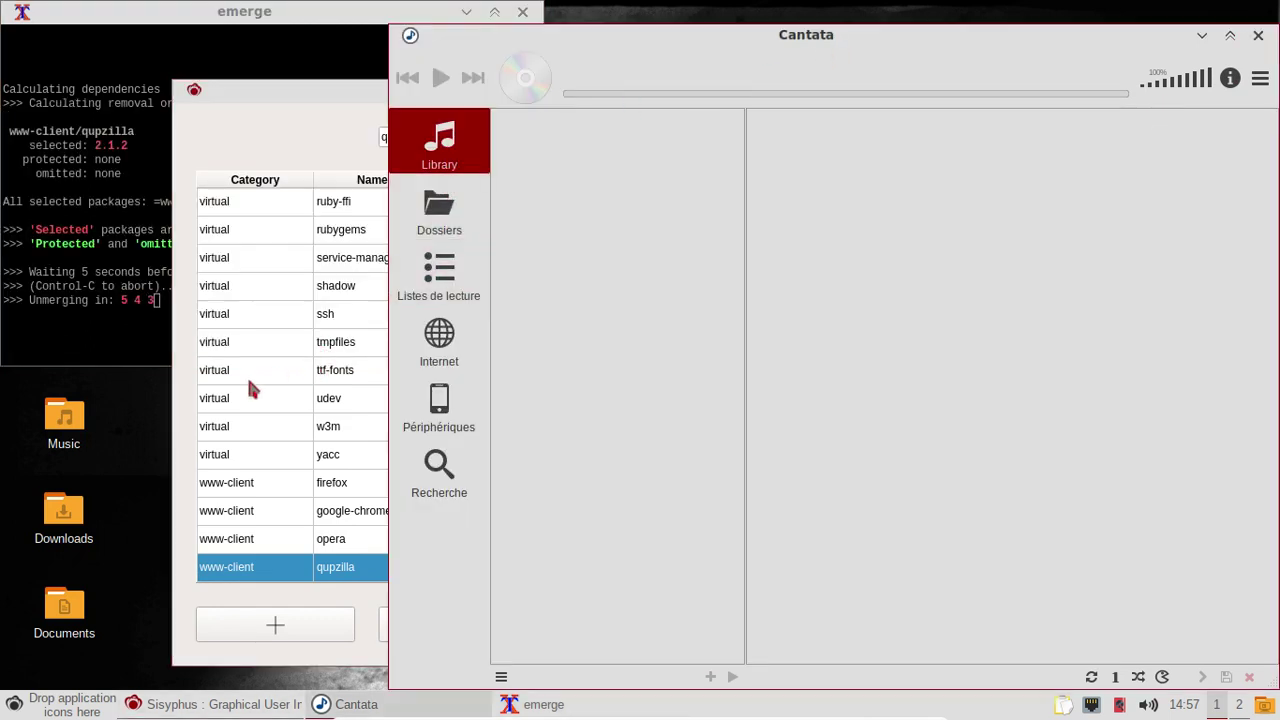
{"action": "left_click", "coordinate": [70, 610]}
{"action": "double_click", "coordinate": [64, 515]}
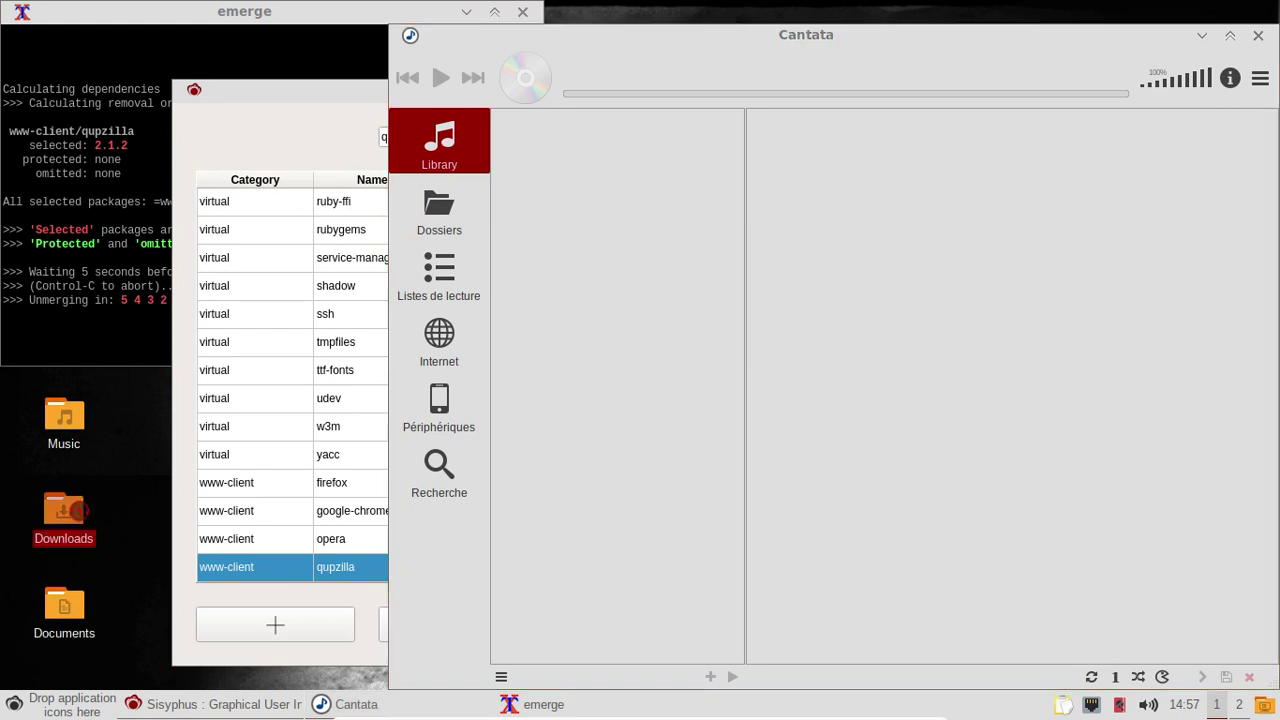
Extract Lacrymosa-The-Quest-Memories-LOW.zip in place inside the Downloads folder.
{"action": "right_click", "coordinate": [198, 333]}
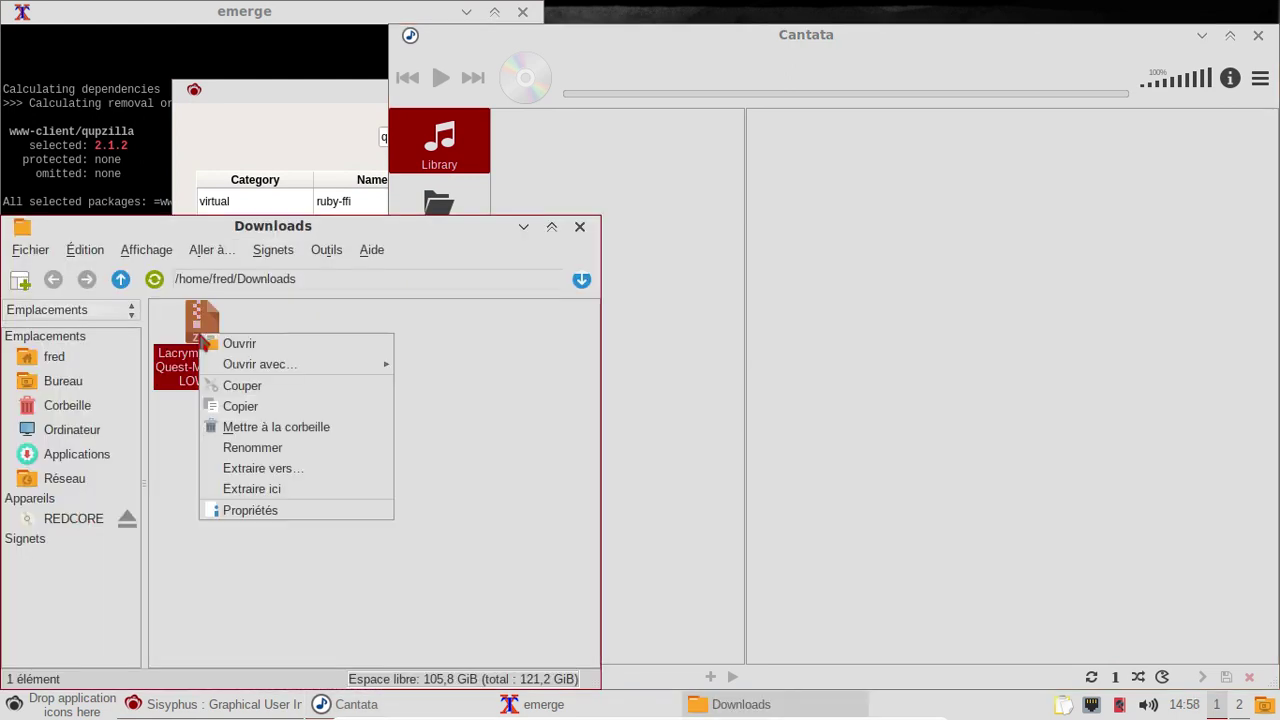
{"action": "left_click", "coordinate": [281, 489]}
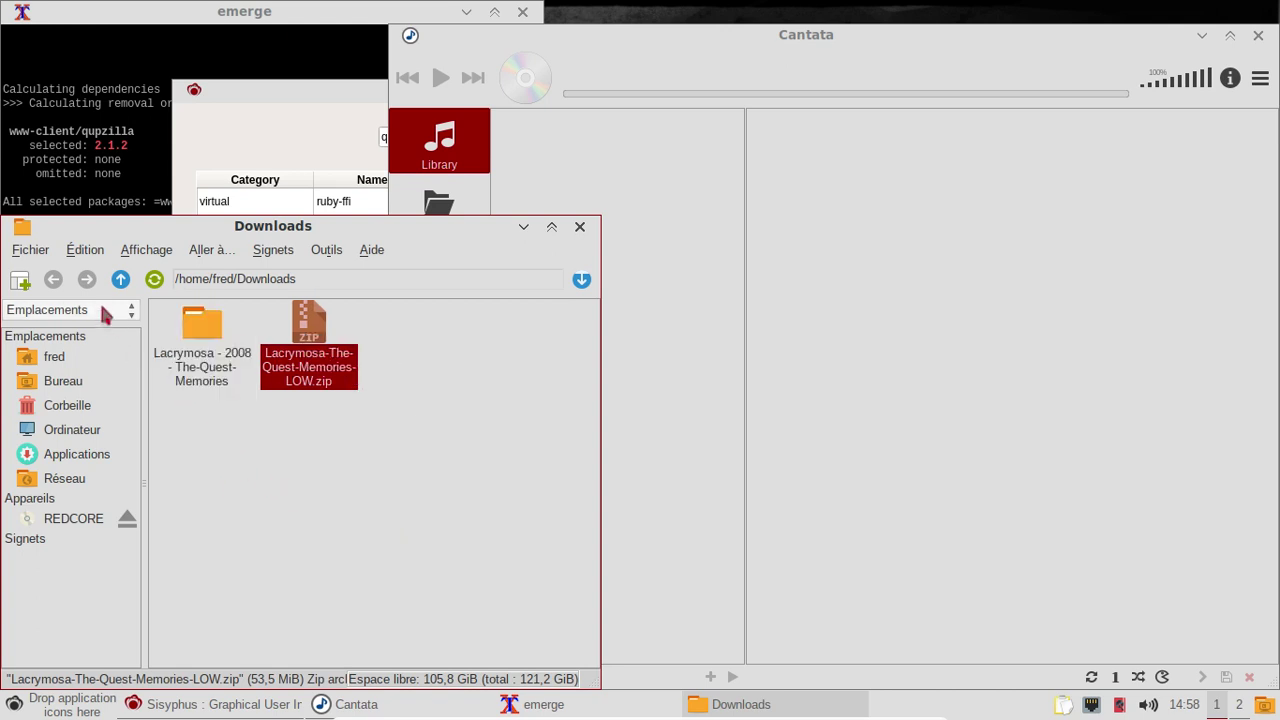
Try to paste the extracted Lacrymosa - 2008 - The-Quest-Memories folder into the home directory's Music folder.
{"action": "left_click", "coordinate": [213, 331]}
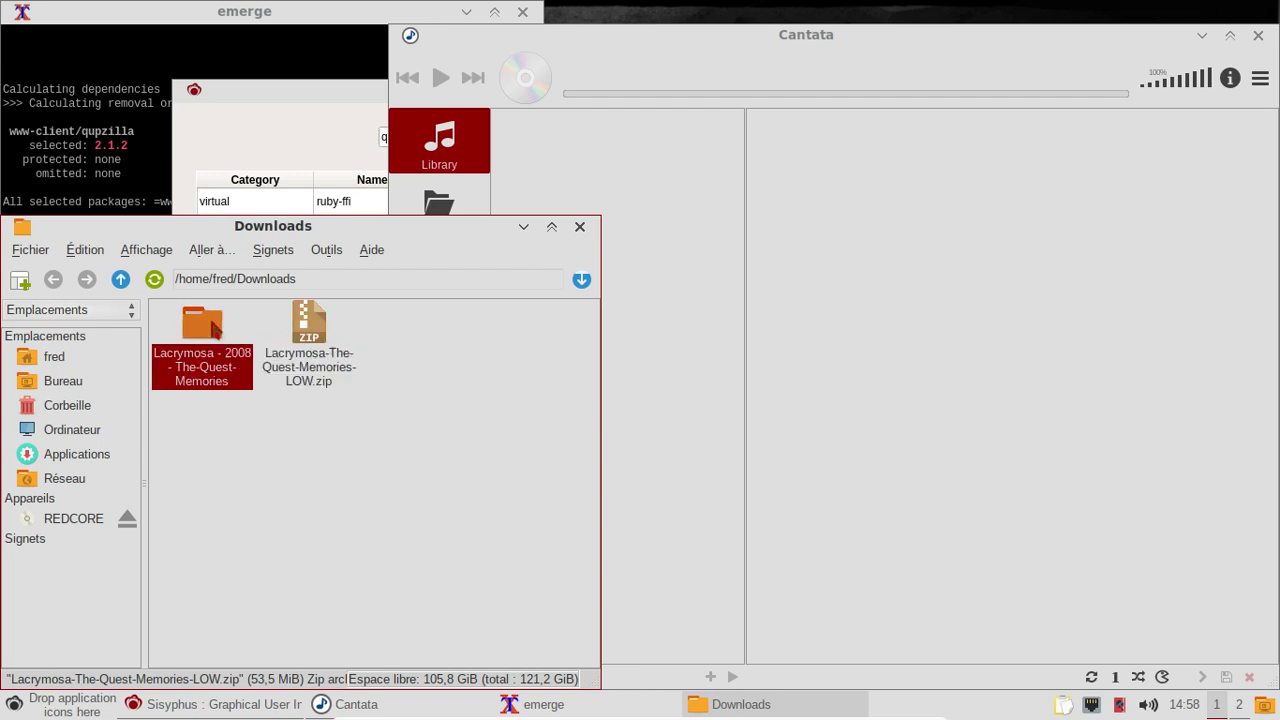
{"action": "left_click", "coordinate": [77, 358]}
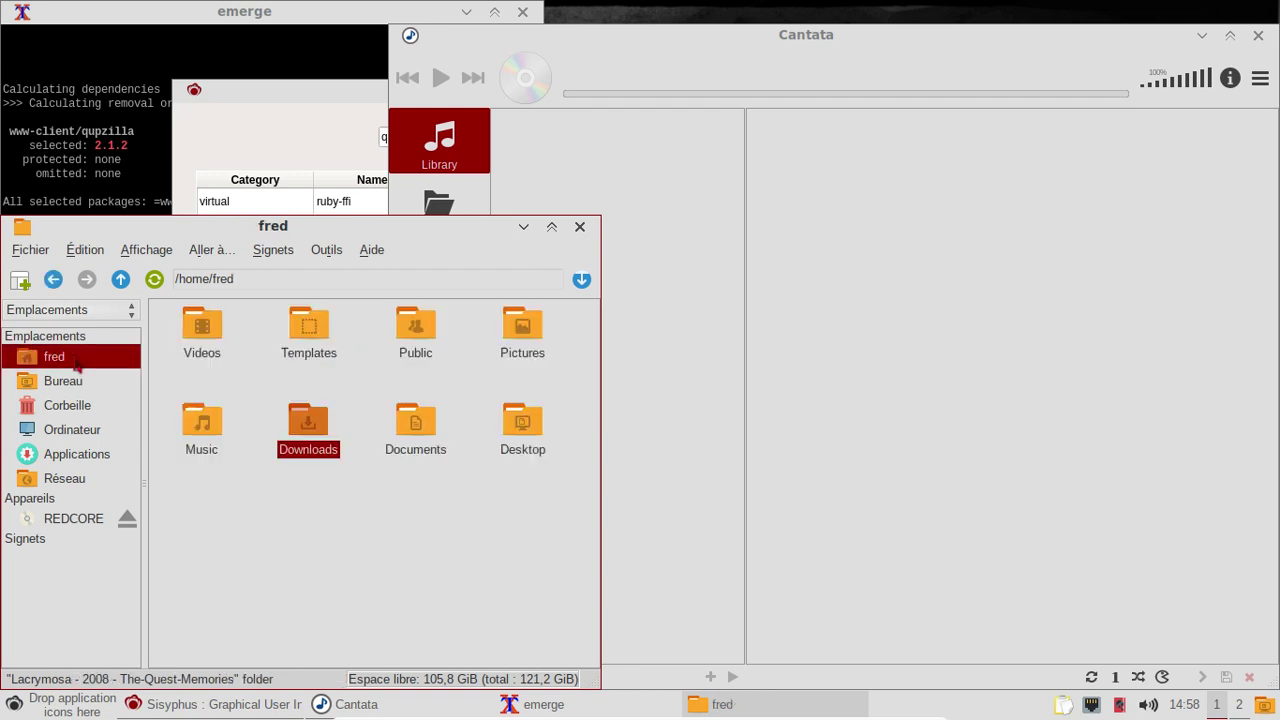
{"action": "left_click", "coordinate": [66, 390]}
{"action": "key", "text": "alt+Up"}
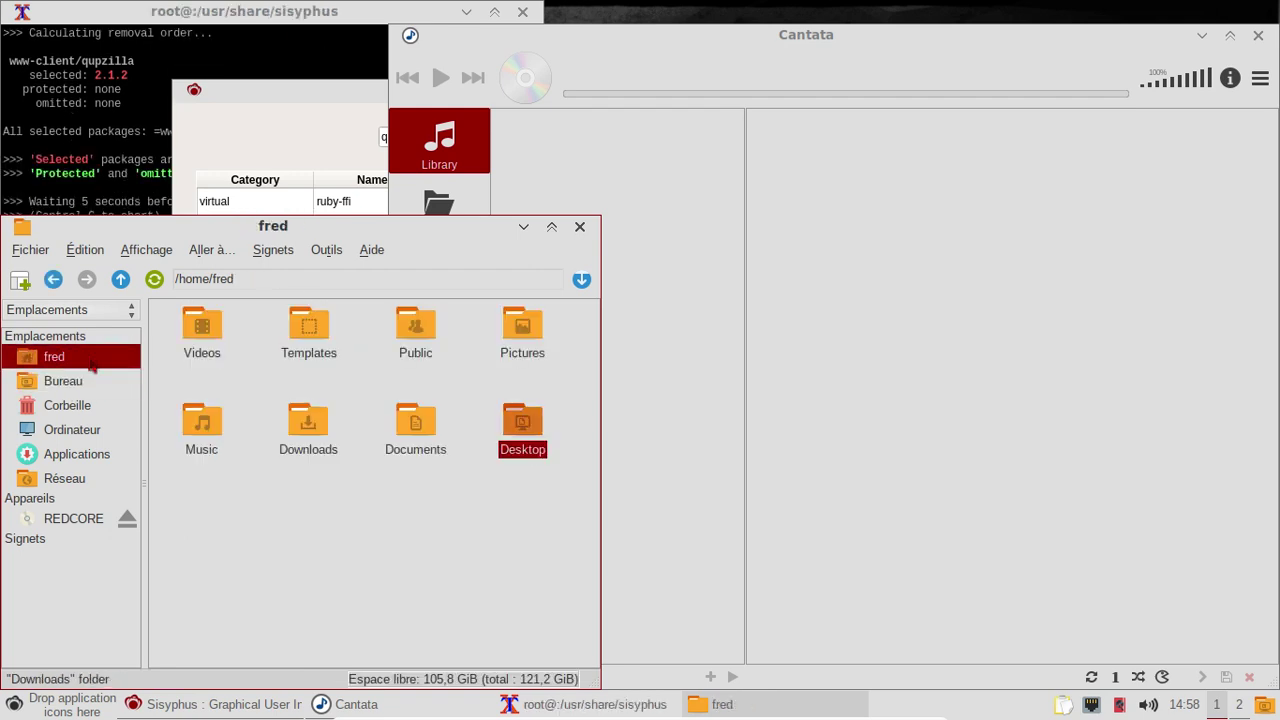
{"action": "double_click", "coordinate": [225, 432]}
{"action": "right_click", "coordinate": [233, 390]}
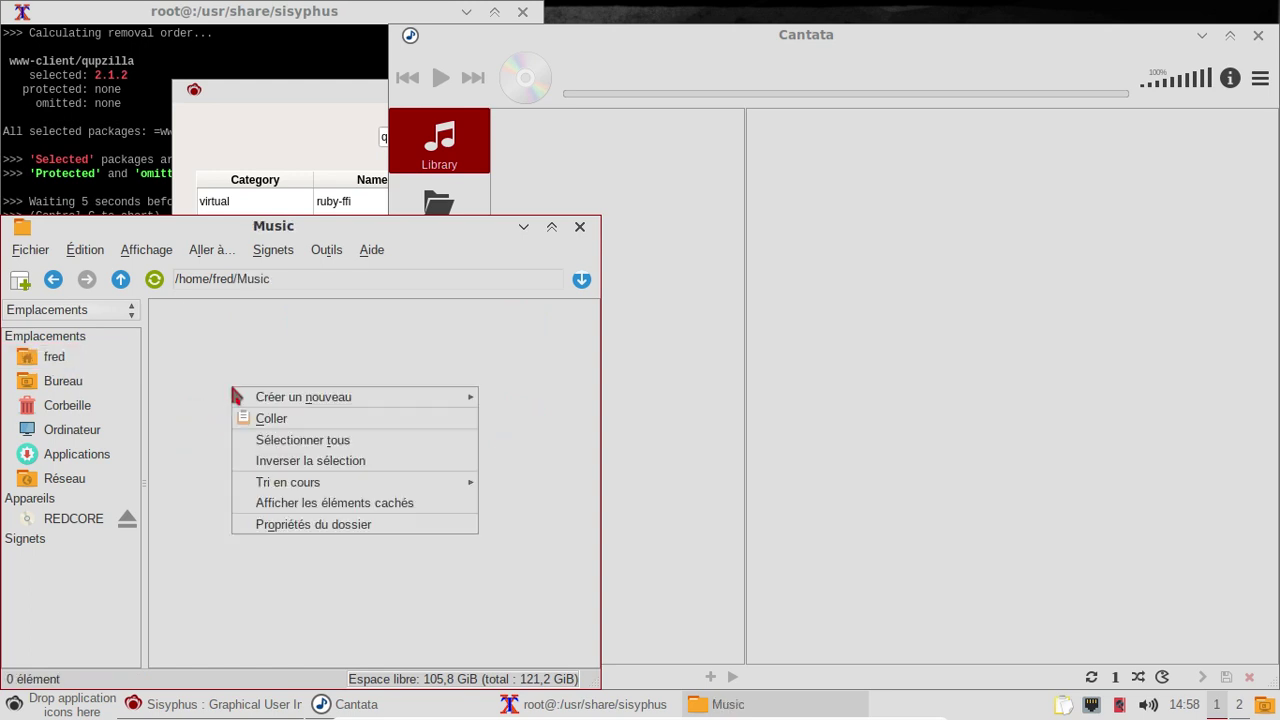
{"action": "left_click", "coordinate": [283, 428]}
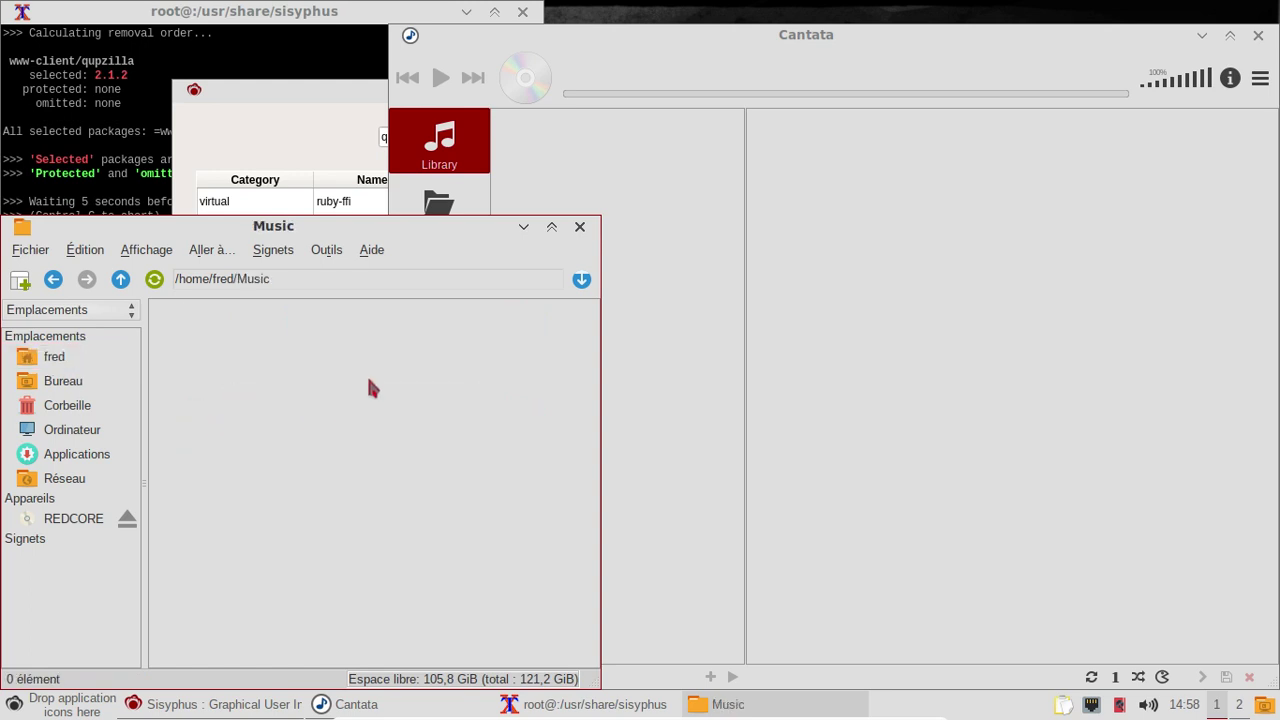
Switch to Cantata, look at its folders and library views, and refresh the MPD database.
{"action": "left_click", "coordinate": [630, 41]}
{"action": "left_click", "coordinate": [440, 212]}
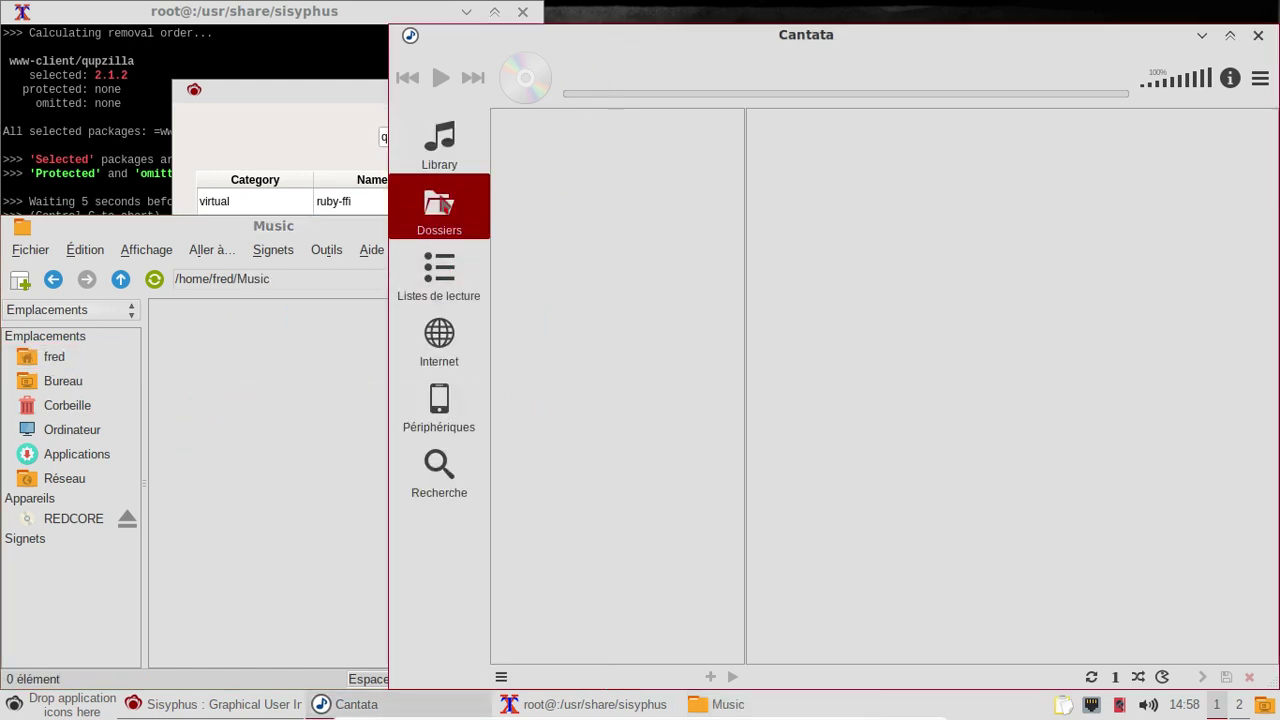
{"action": "left_click", "coordinate": [442, 145]}
{"action": "left_click", "coordinate": [1260, 78]}
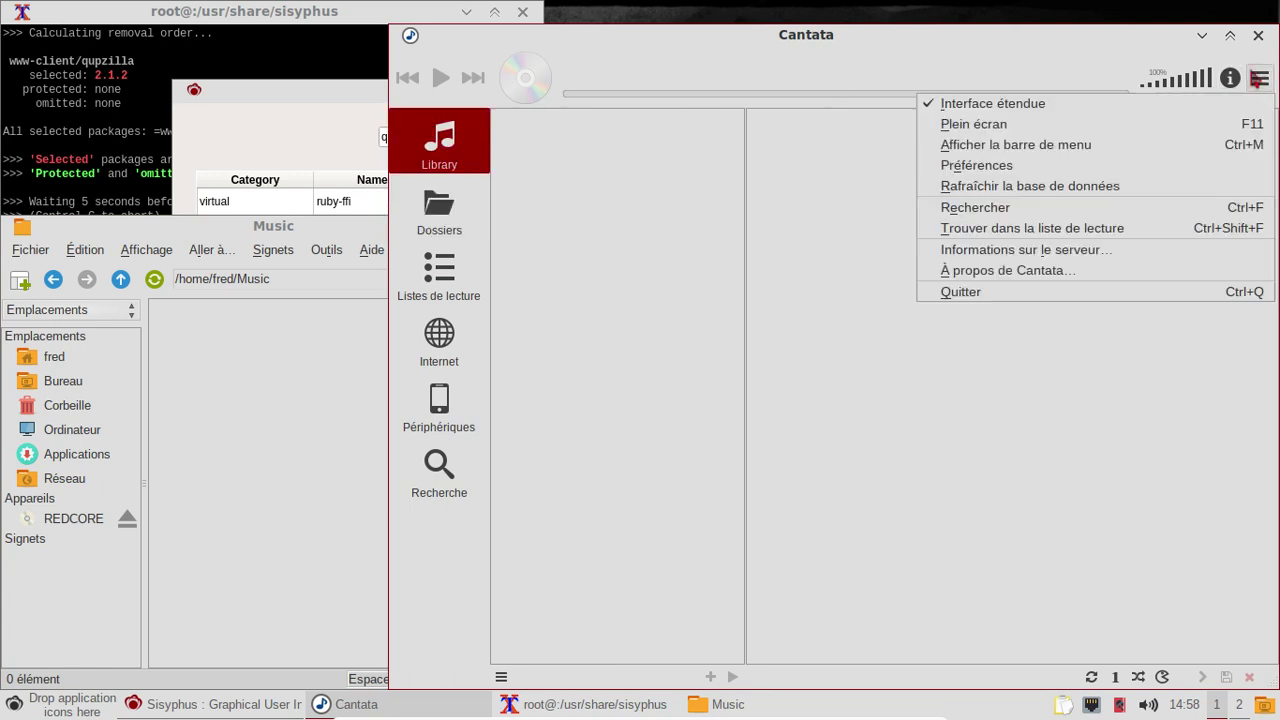
{"action": "left_click", "coordinate": [1057, 192]}
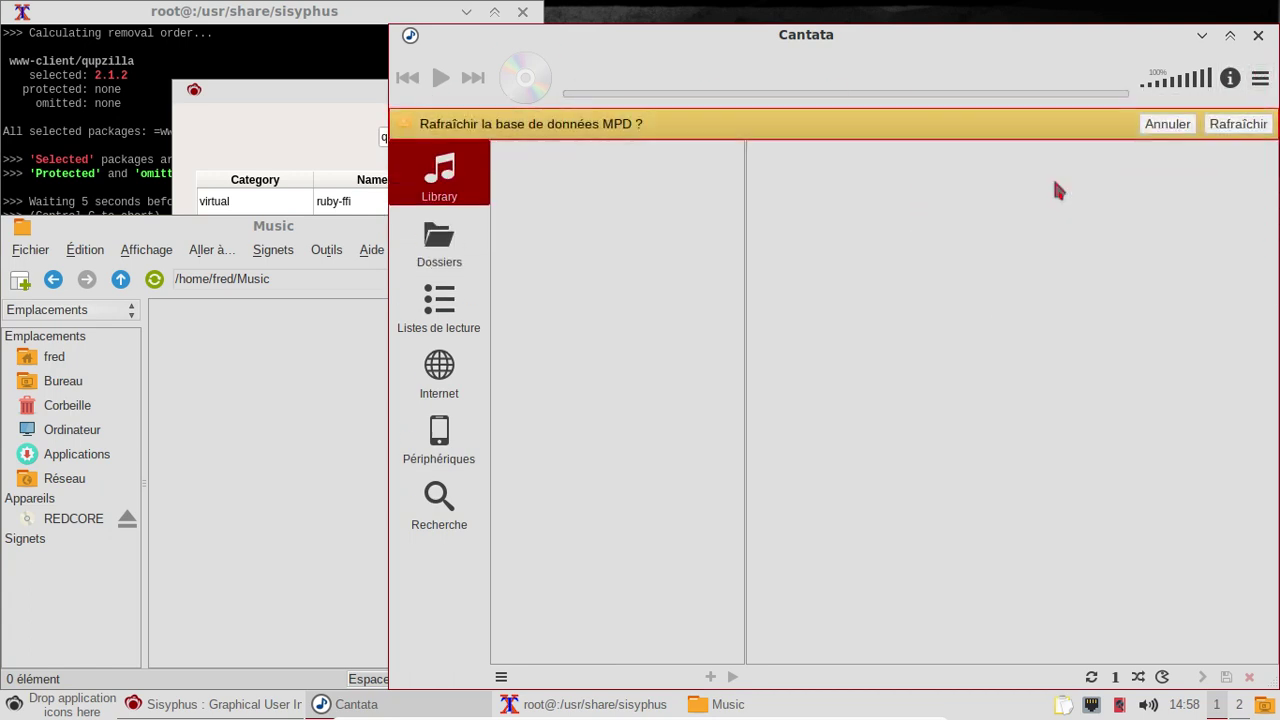
{"action": "left_click", "coordinate": [1230, 124]}
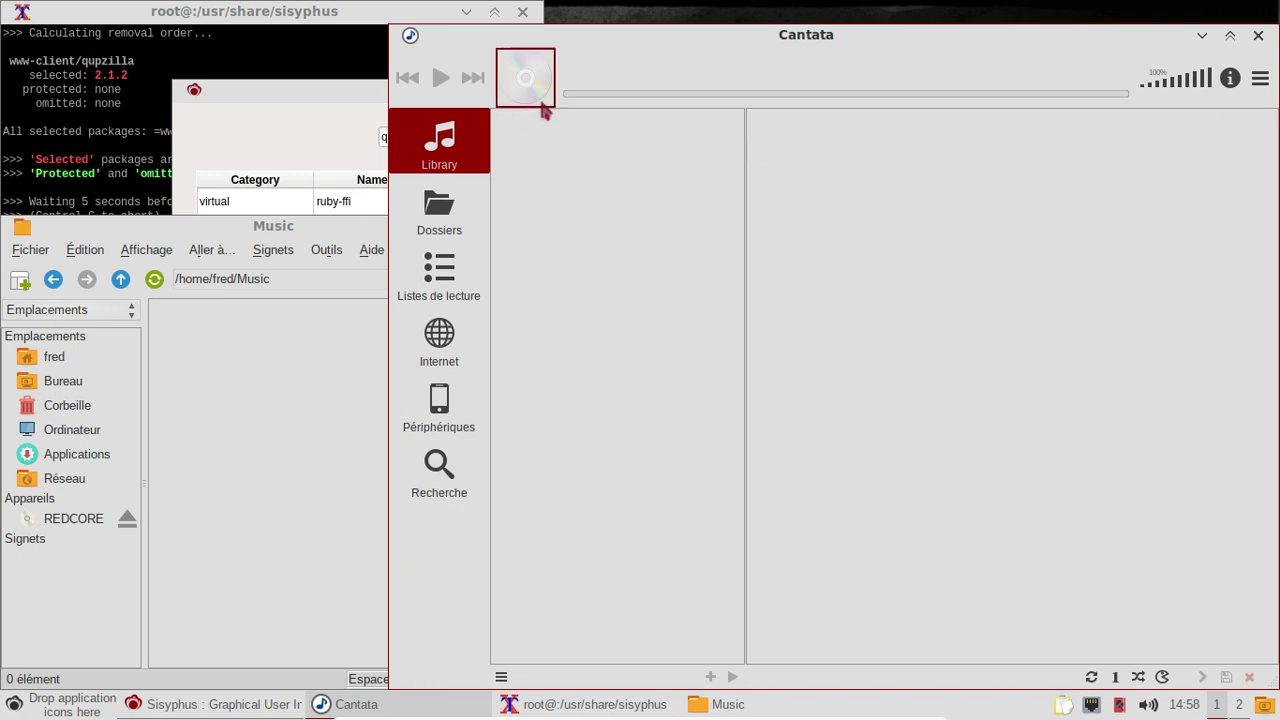
Check the music folder path in Cantata's collection preferences, and close the settings without changing anything.
{"action": "left_click", "coordinate": [1262, 80]}
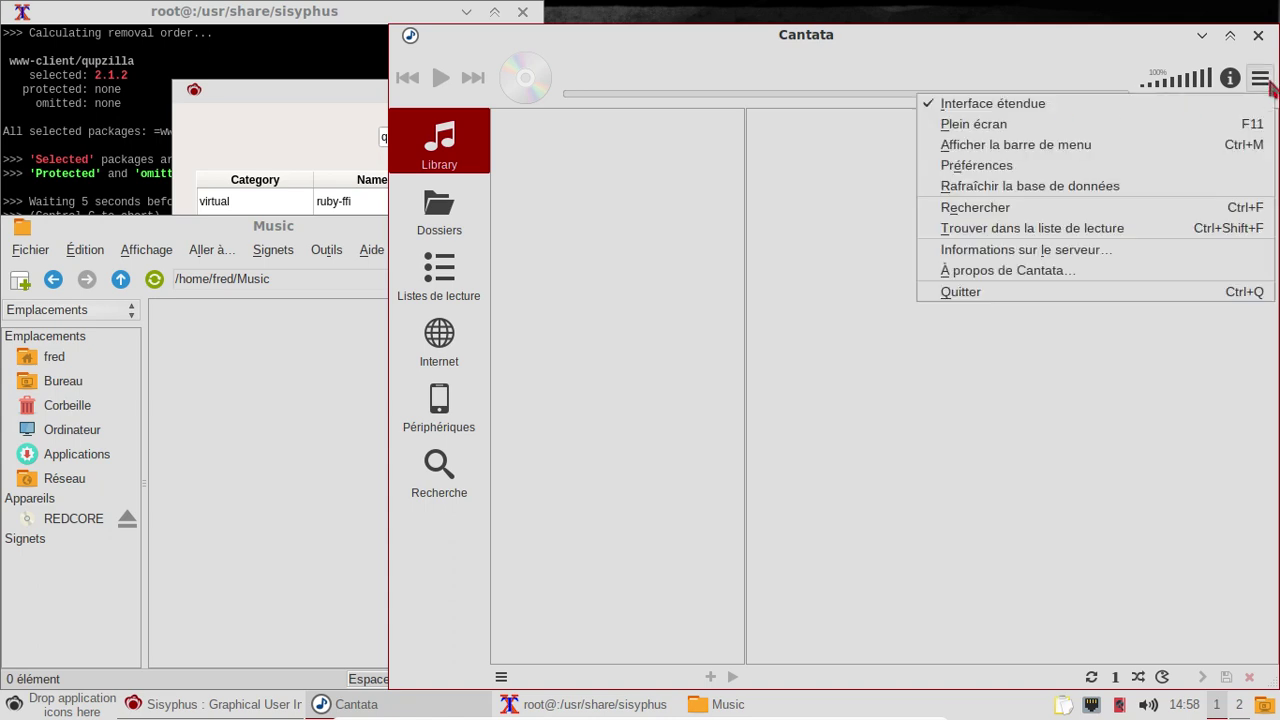
{"action": "left_click", "coordinate": [1089, 172]}
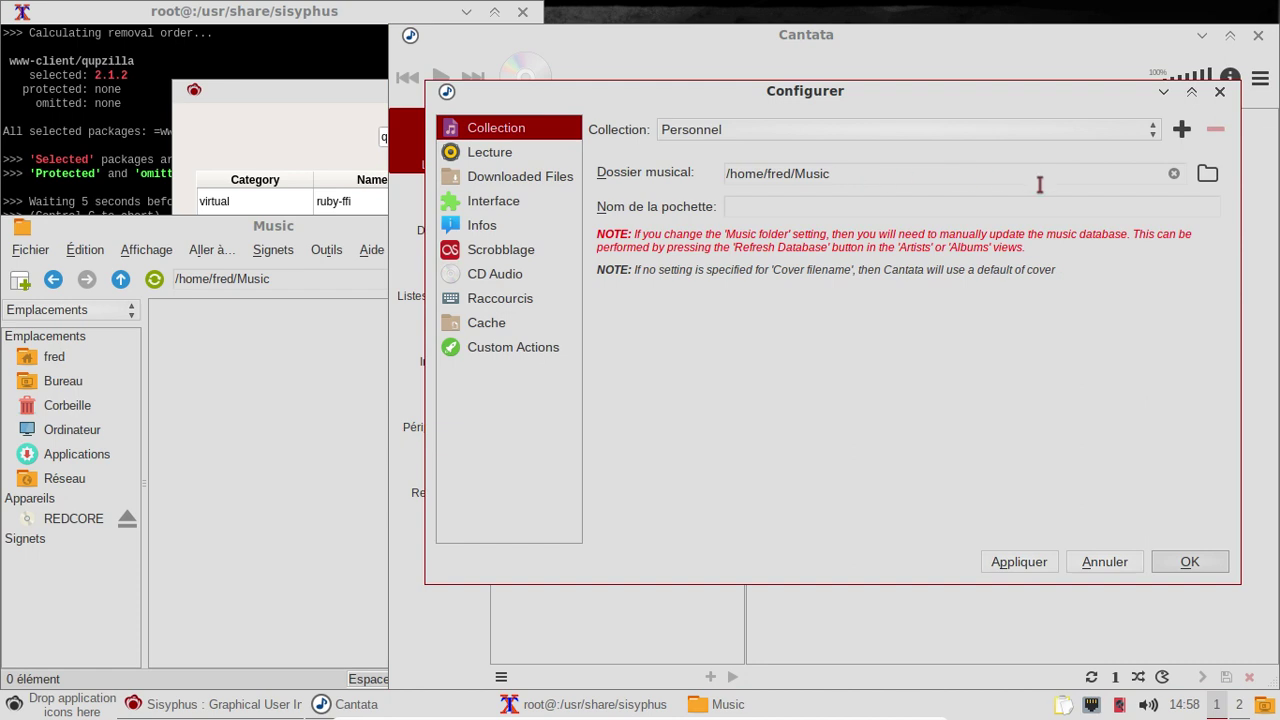
{"action": "mouse_move", "coordinate": [913, 203]}
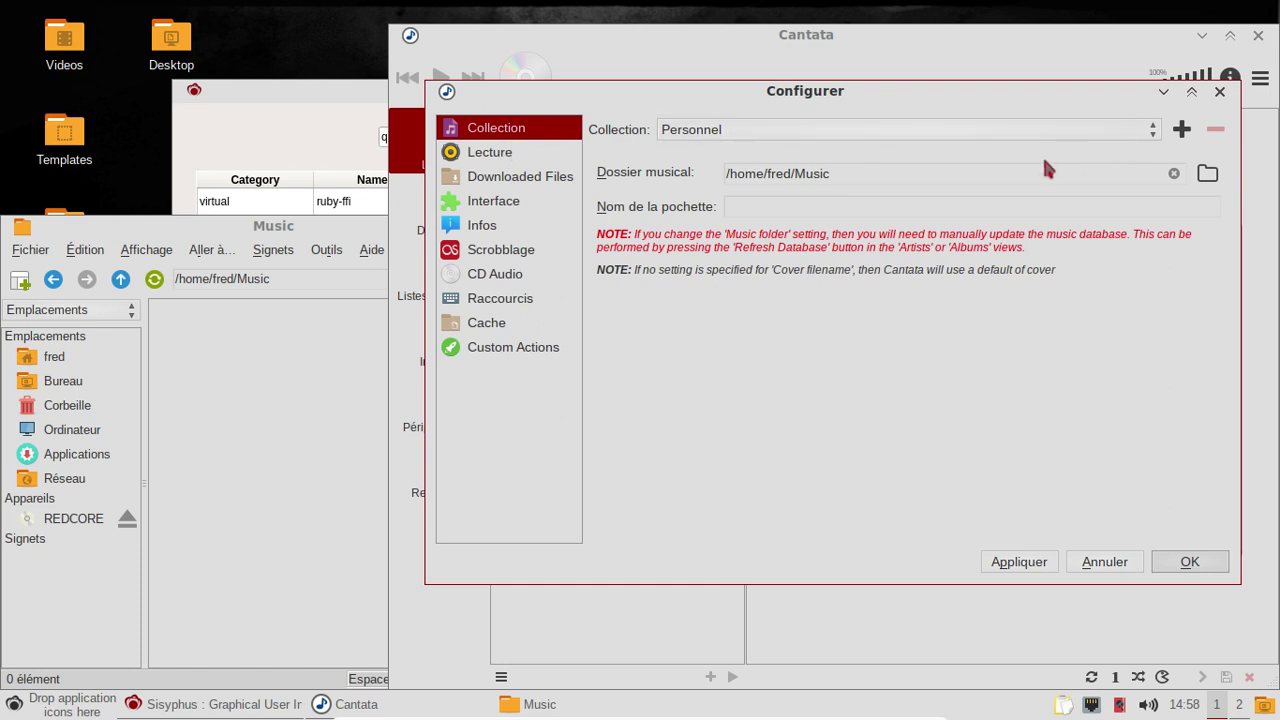
{"action": "left_click", "coordinate": [1220, 92]}
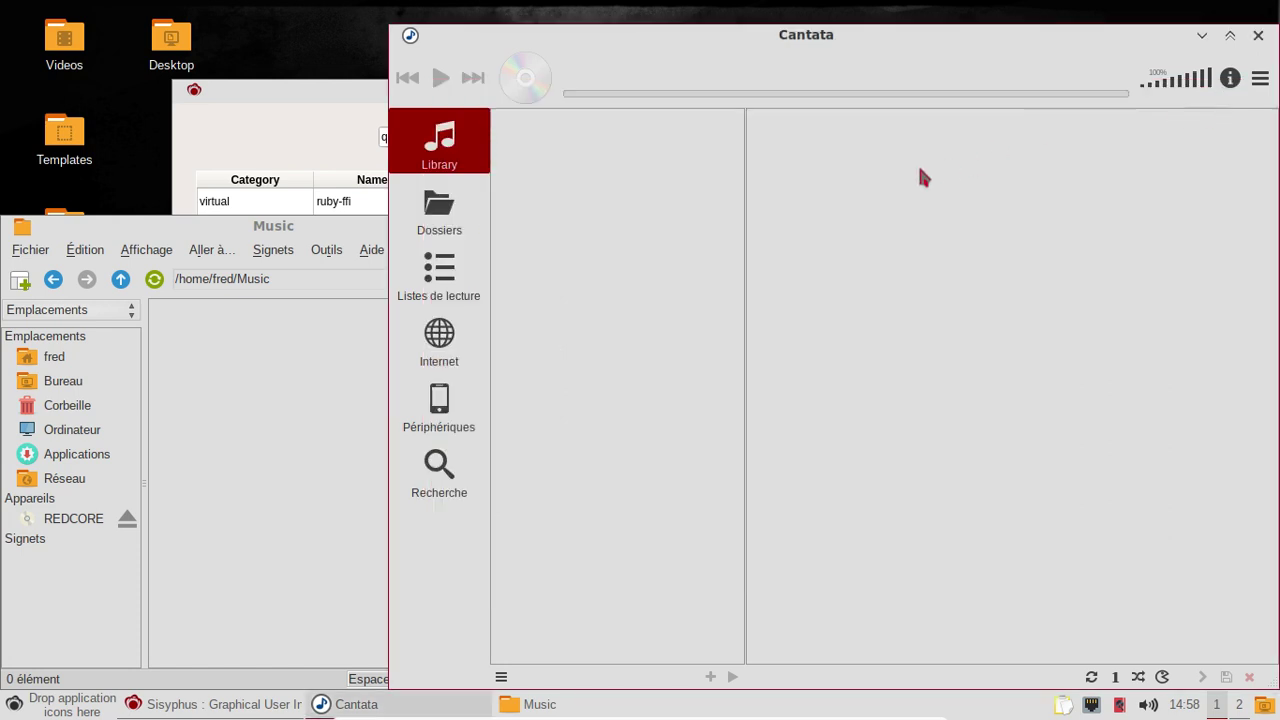
Close Cantata and launch it again from the Sound & Video applications.
{"action": "left_click", "coordinate": [1258, 36]}
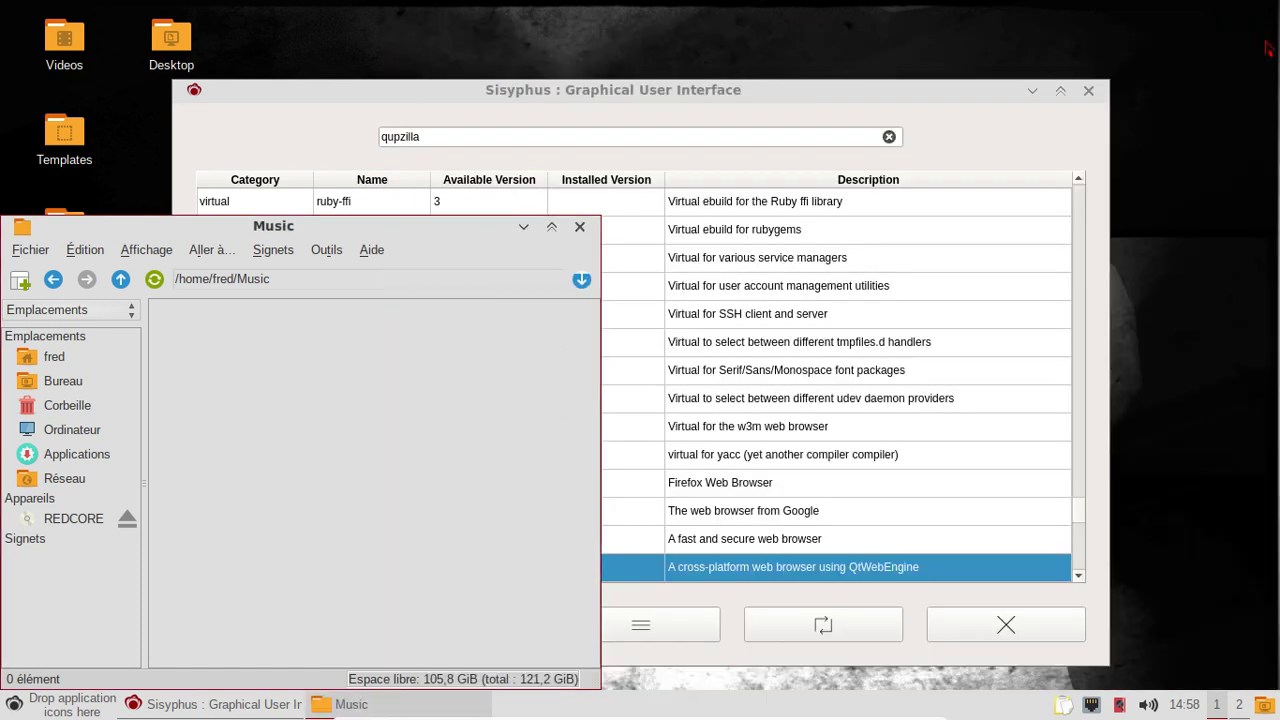
{"action": "left_click", "coordinate": [14, 704]}
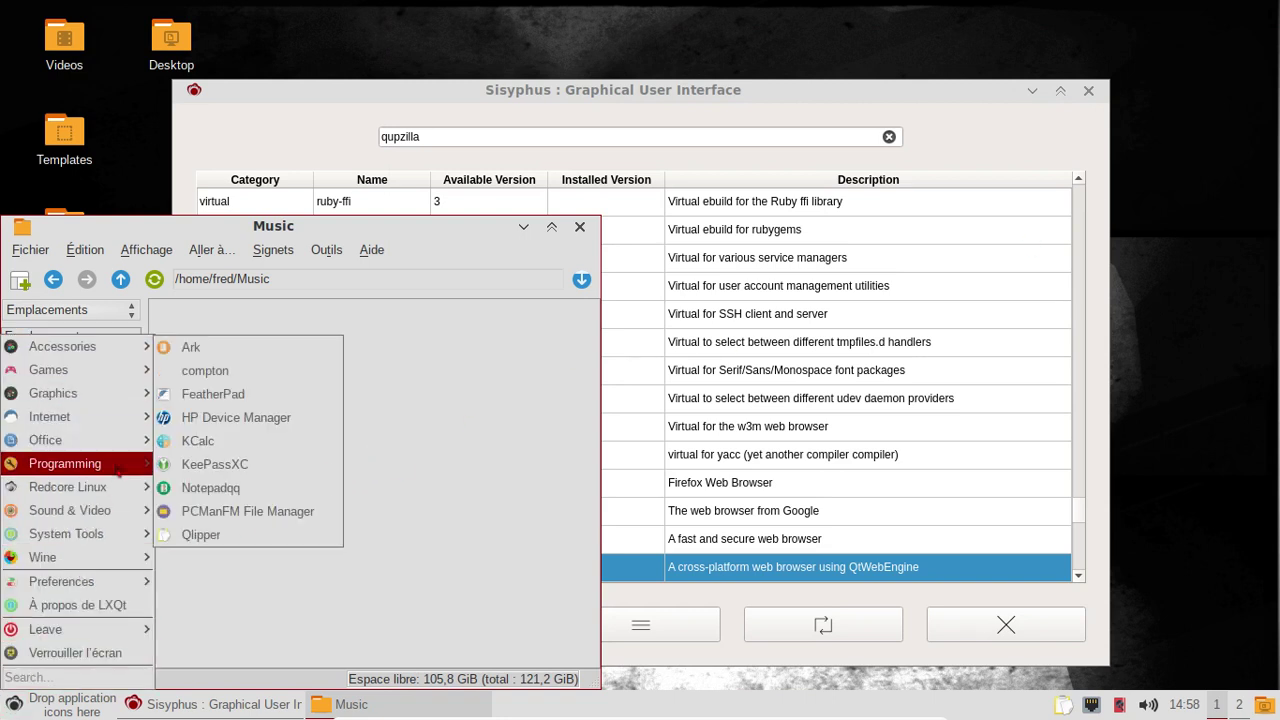
{"action": "mouse_move", "coordinate": [105, 512]}
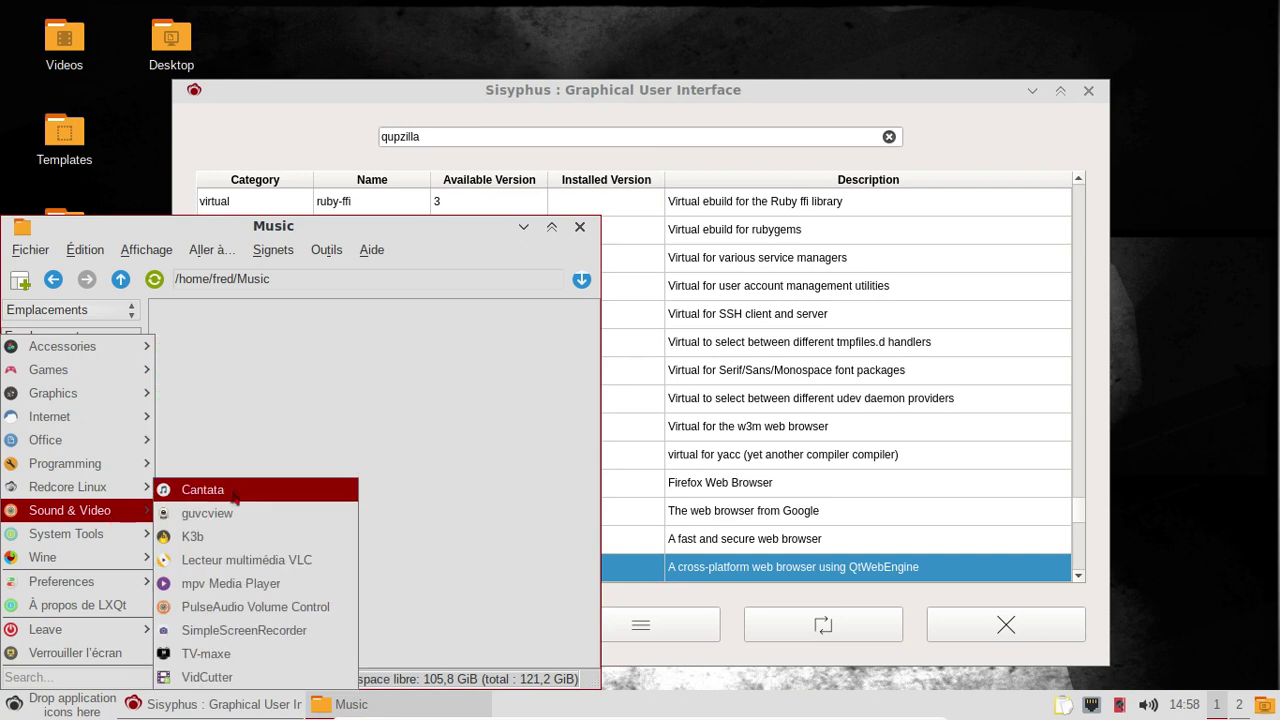
{"action": "left_click", "coordinate": [233, 489]}
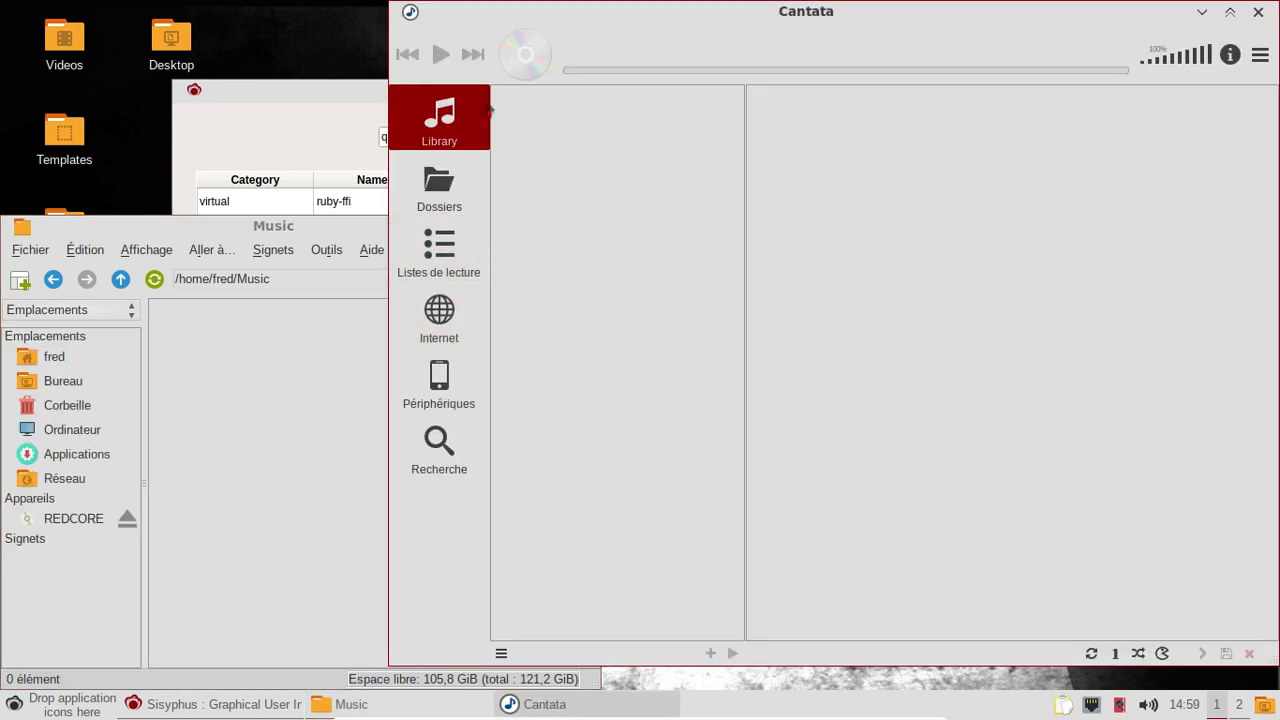
Refresh the MPD database in the restarted Cantata and look through its folders and playlists views.
{"action": "left_click", "coordinate": [1264, 58]}
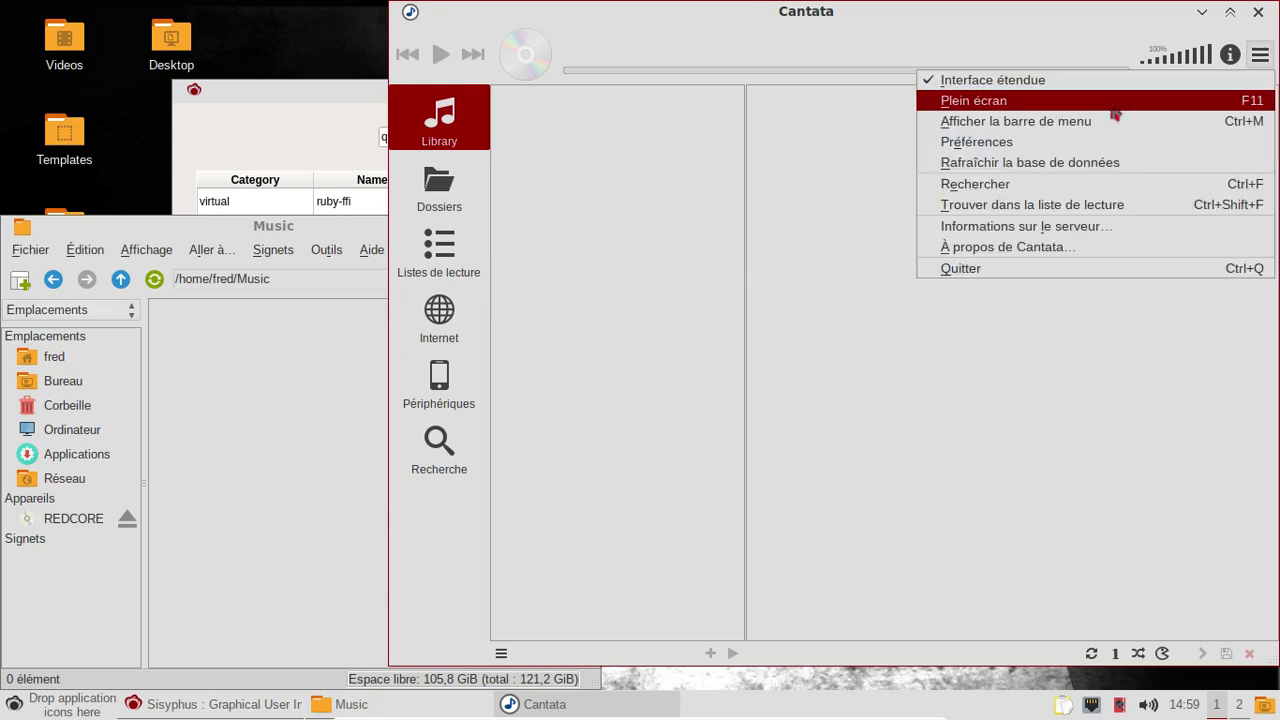
{"action": "left_click", "coordinate": [1087, 163]}
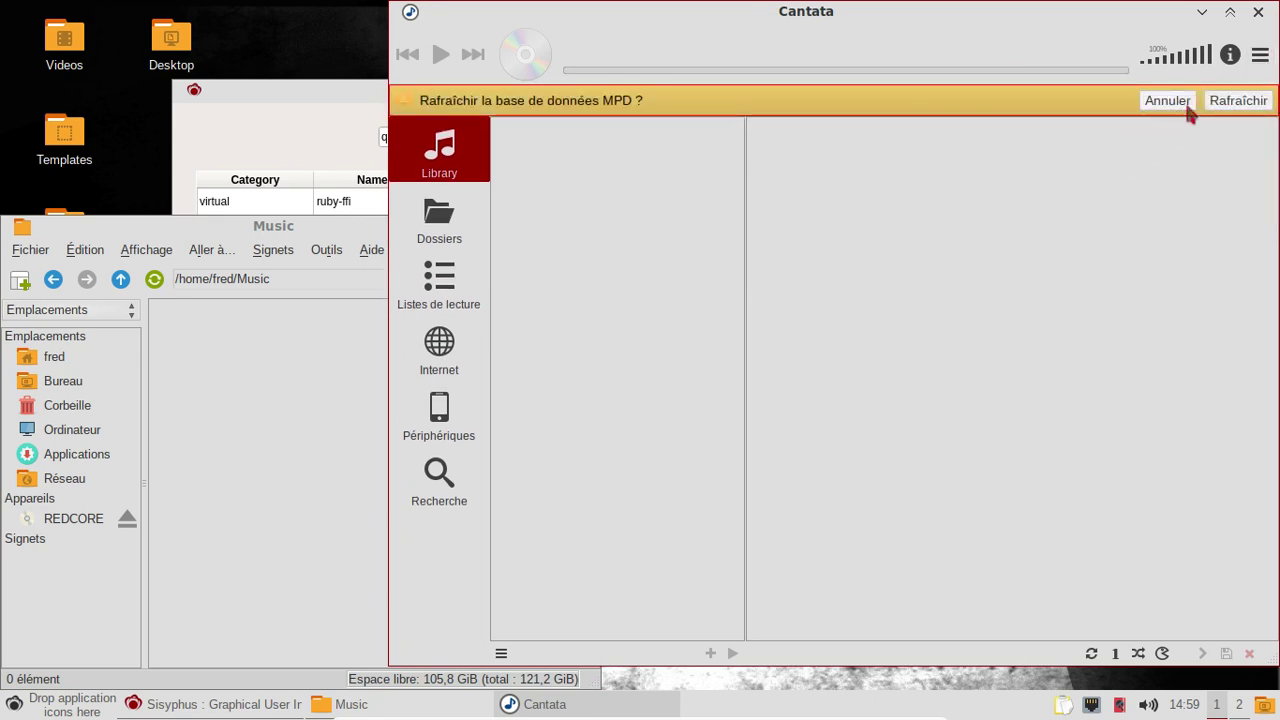
{"action": "left_click", "coordinate": [1230, 100]}
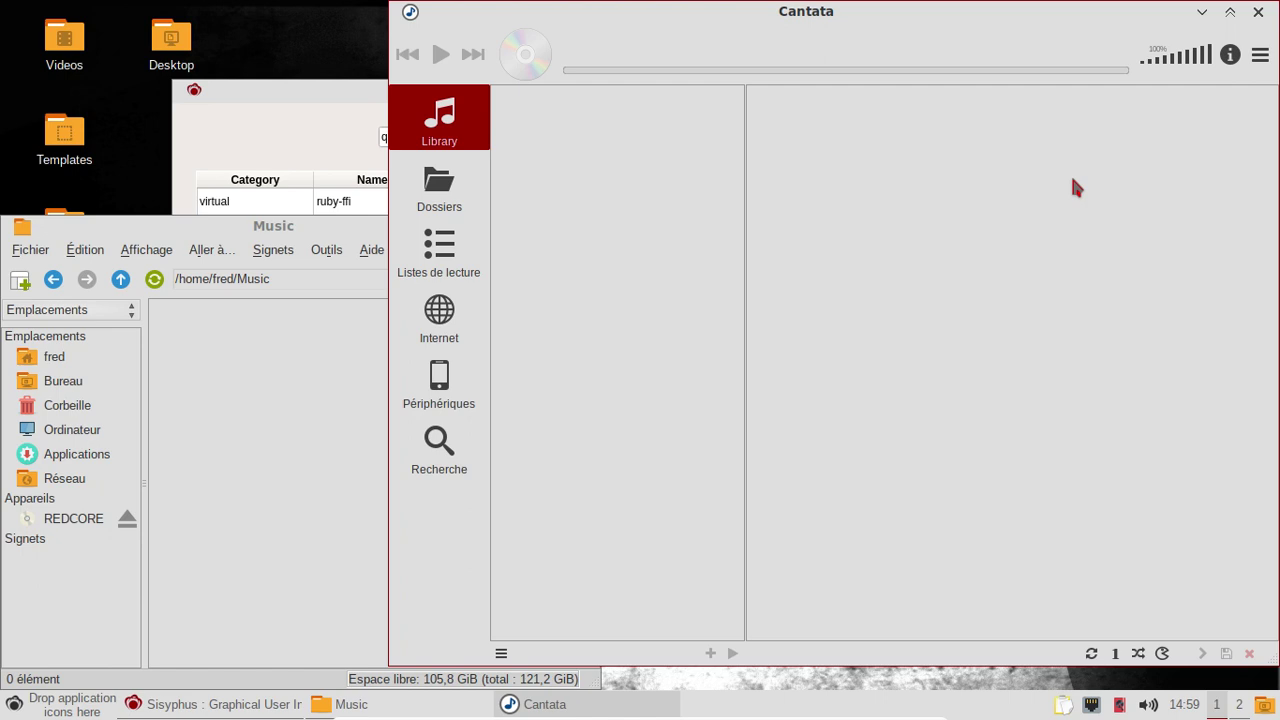
{"action": "left_click", "coordinate": [448, 186]}
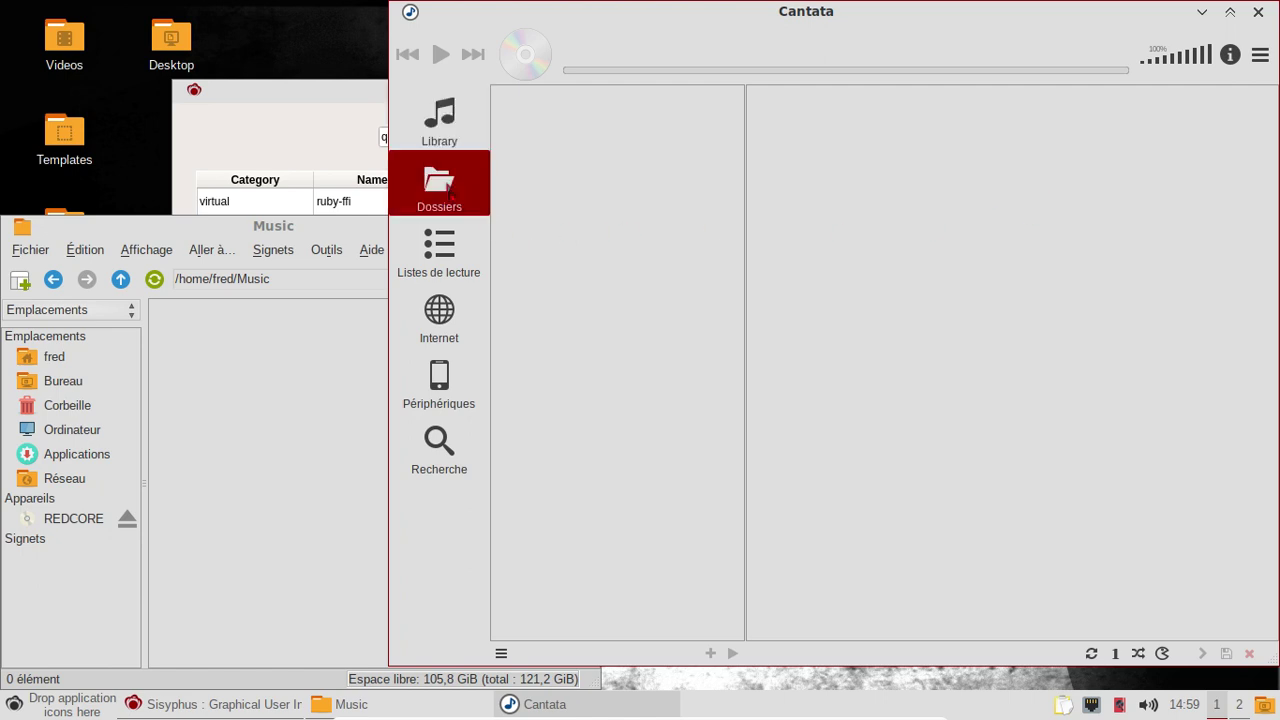
{"action": "left_click", "coordinate": [450, 245]}
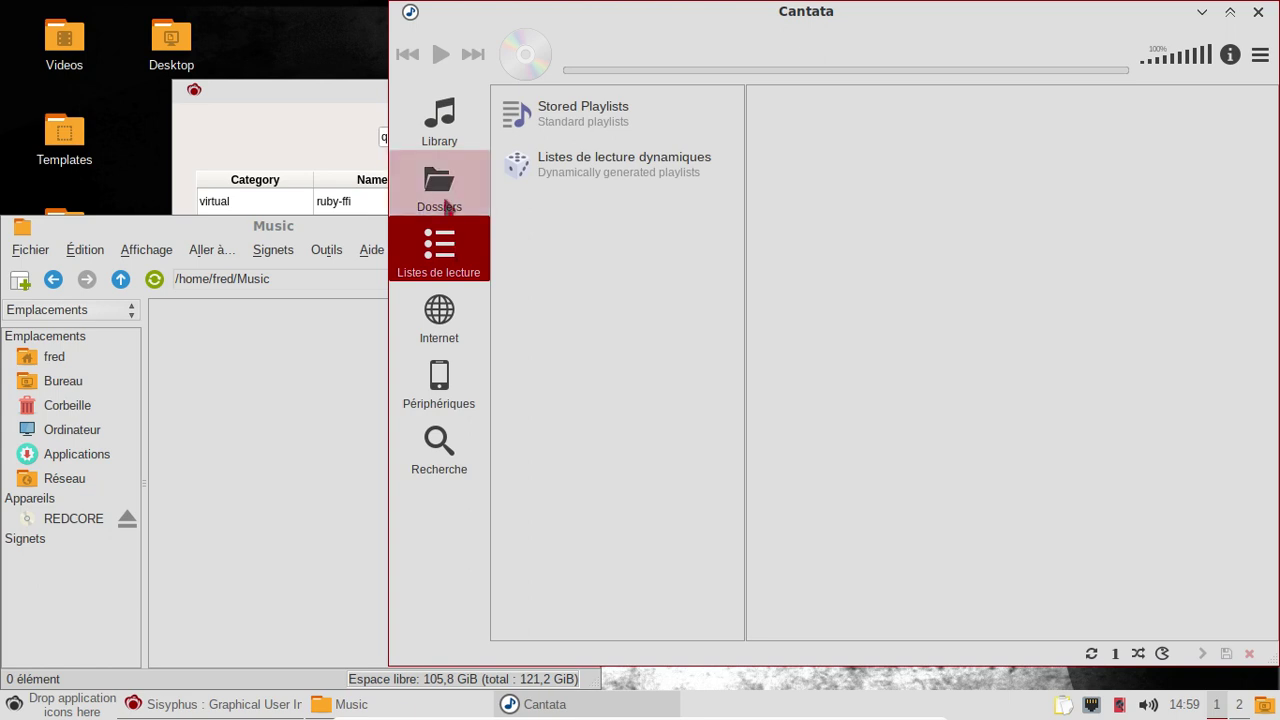
{"action": "left_click", "coordinate": [446, 200]}
Turn off Cantata's extended interface and turn it back on.
{"action": "left_click", "coordinate": [1260, 55]}
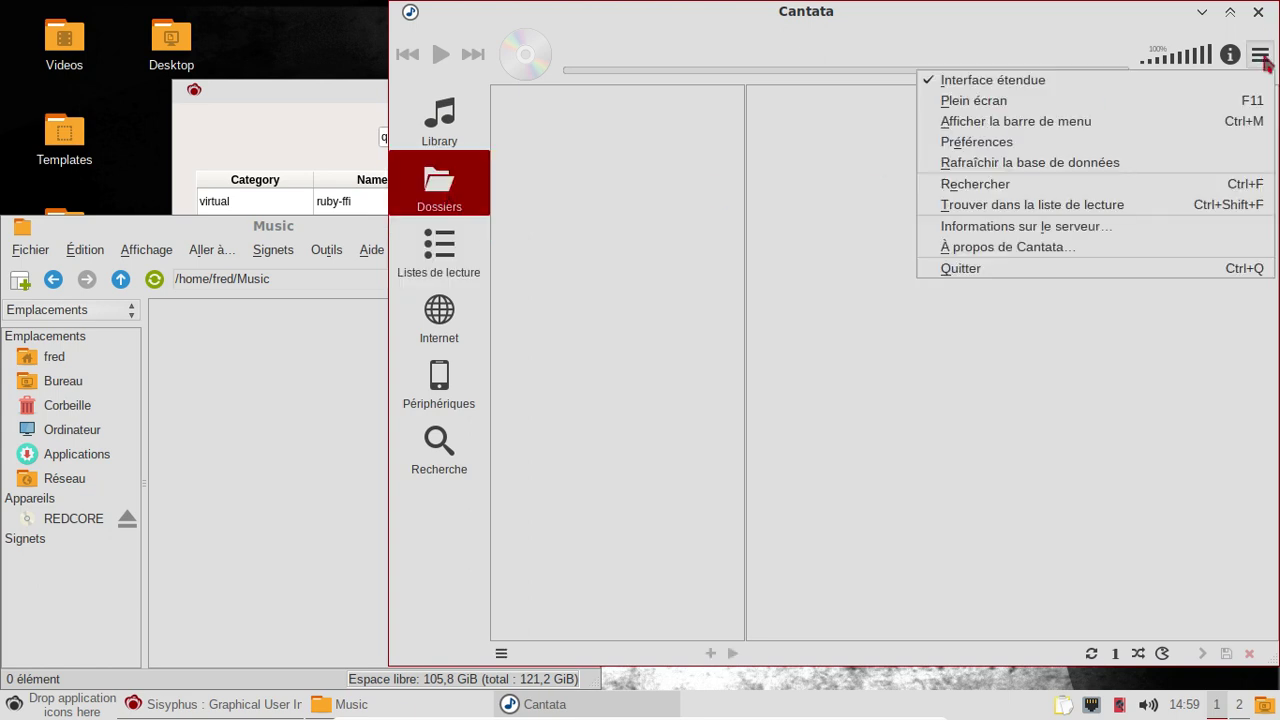
{"action": "left_click", "coordinate": [1108, 82]}
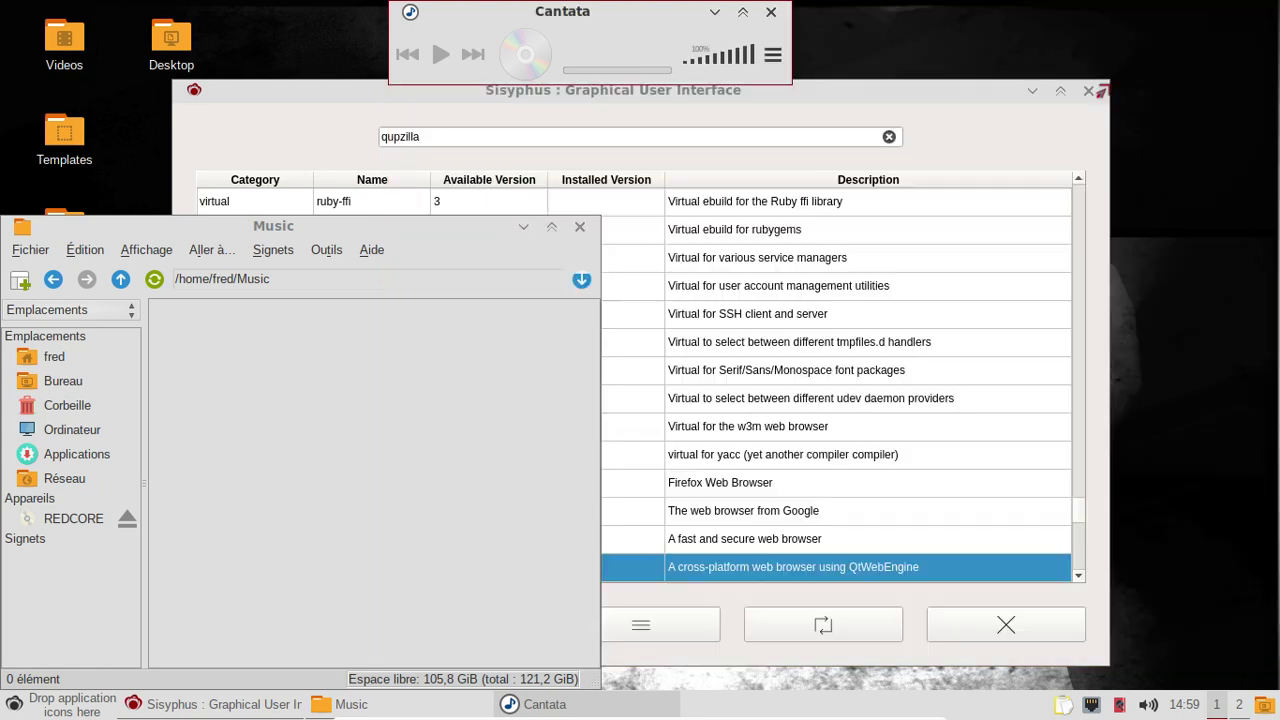
{"action": "left_click", "coordinate": [773, 55]}
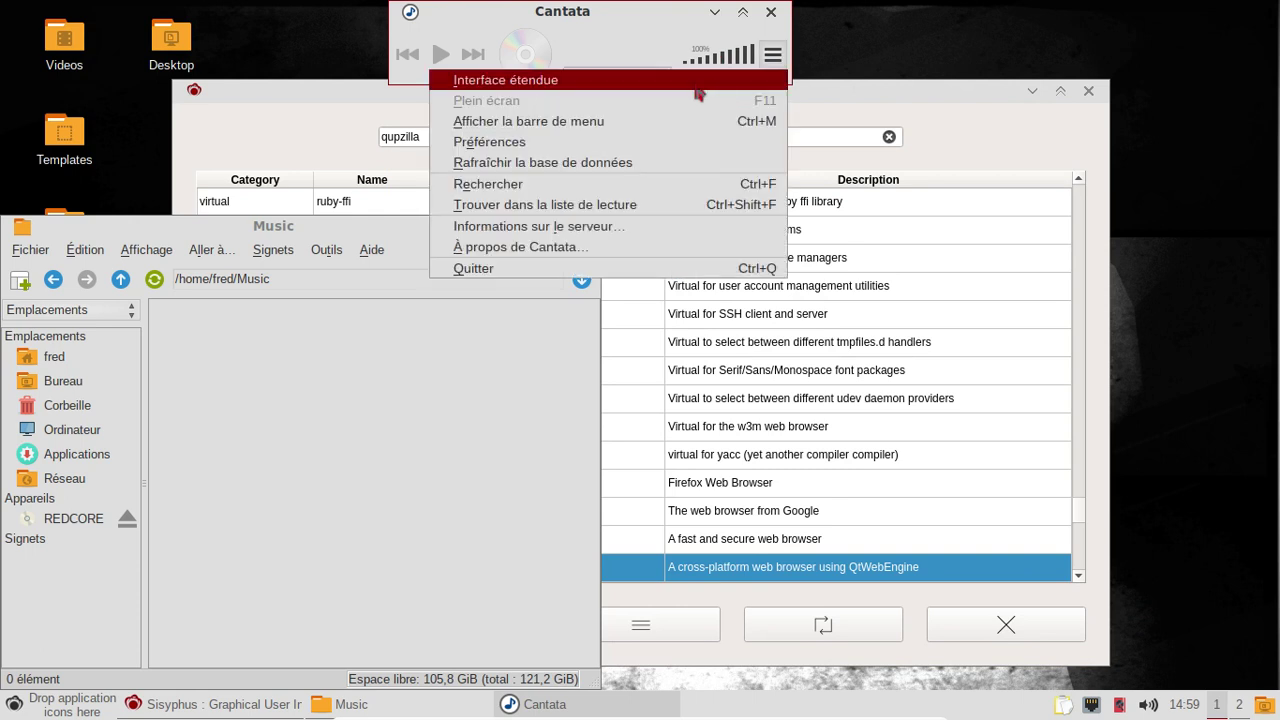
{"action": "left_click", "coordinate": [660, 80]}
Show Cantata's menu bar and run another MPD database refresh.
{"action": "left_click", "coordinate": [1260, 55]}
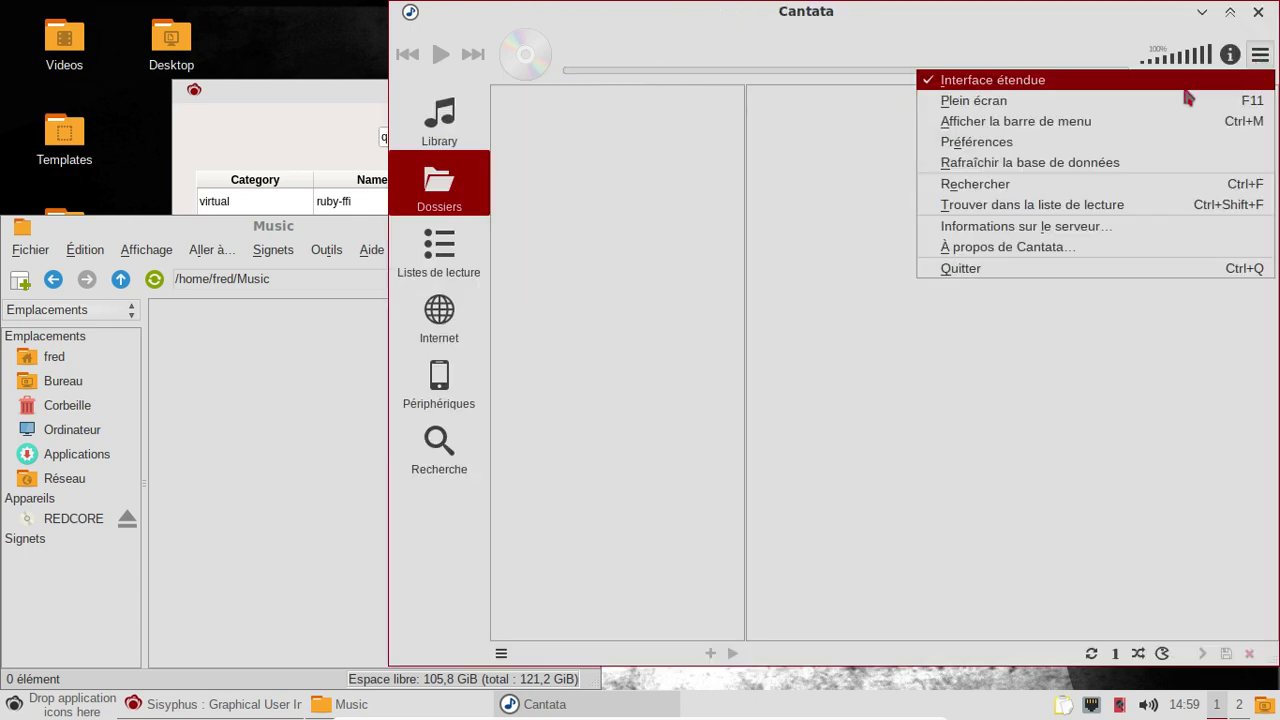
{"action": "left_click", "coordinate": [1128, 120]}
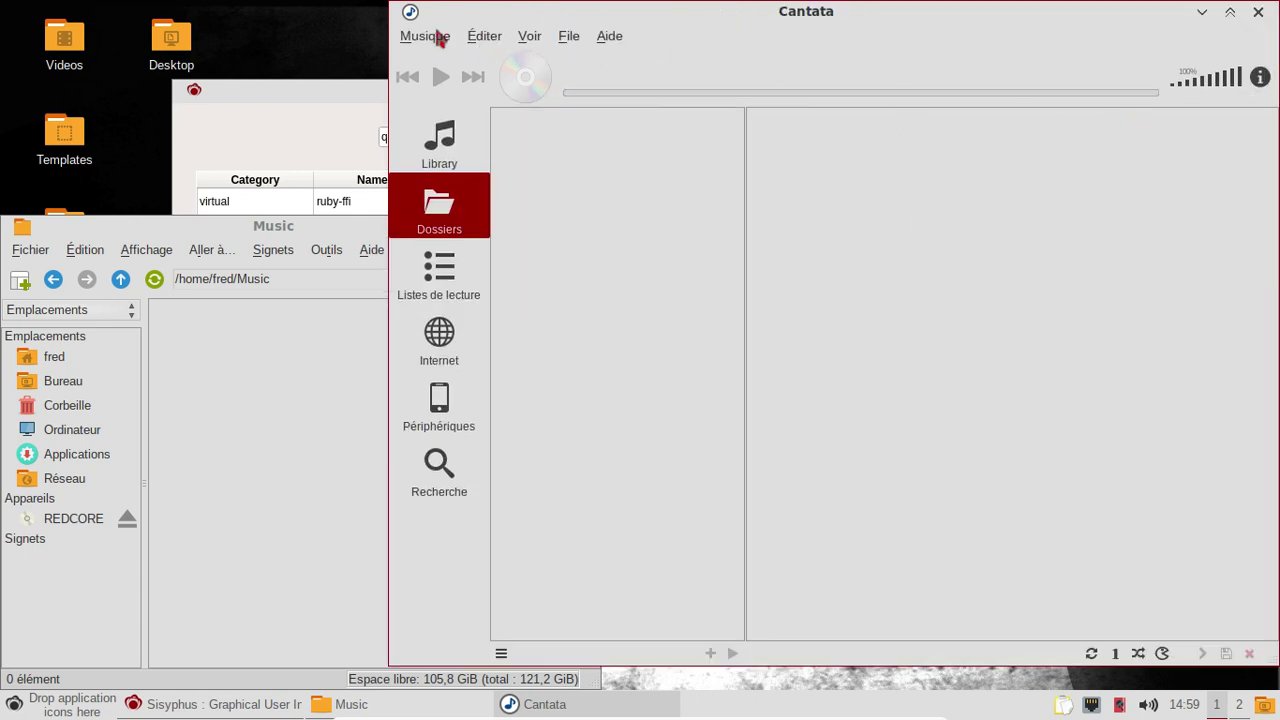
{"action": "left_click", "coordinate": [437, 38]}
{"action": "left_click", "coordinate": [435, 56]}
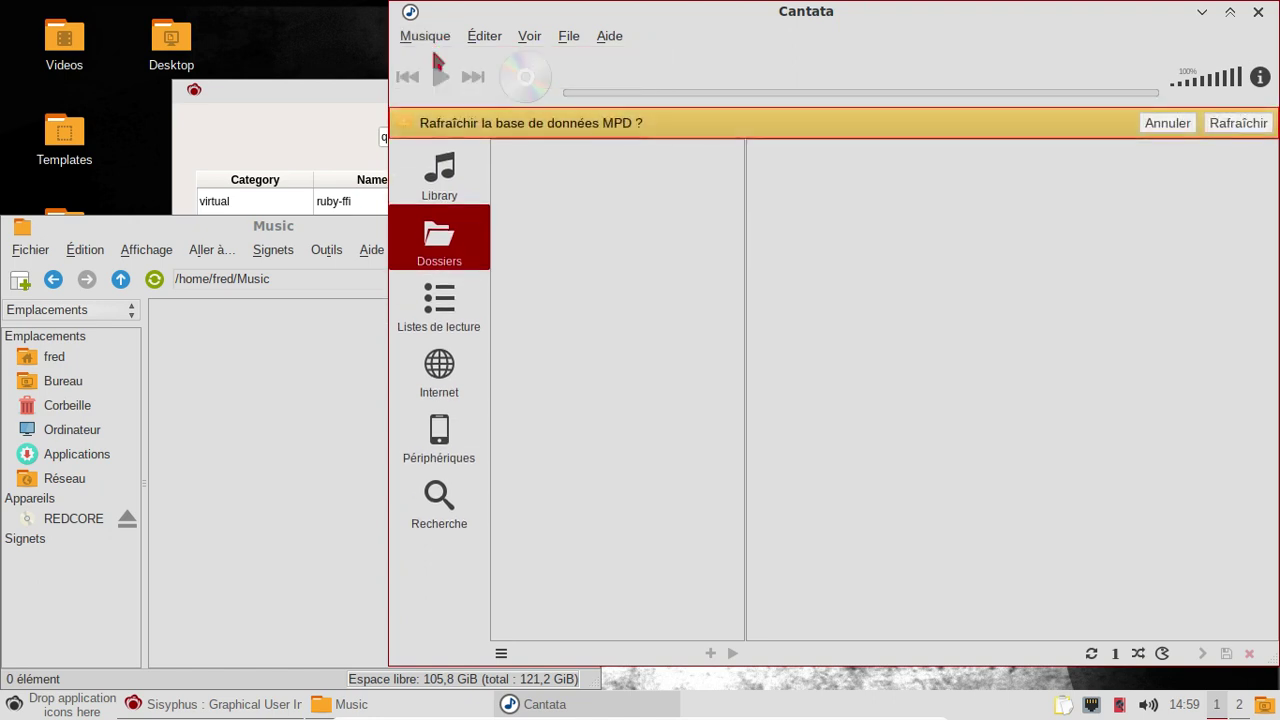
{"action": "left_click", "coordinate": [1240, 124]}
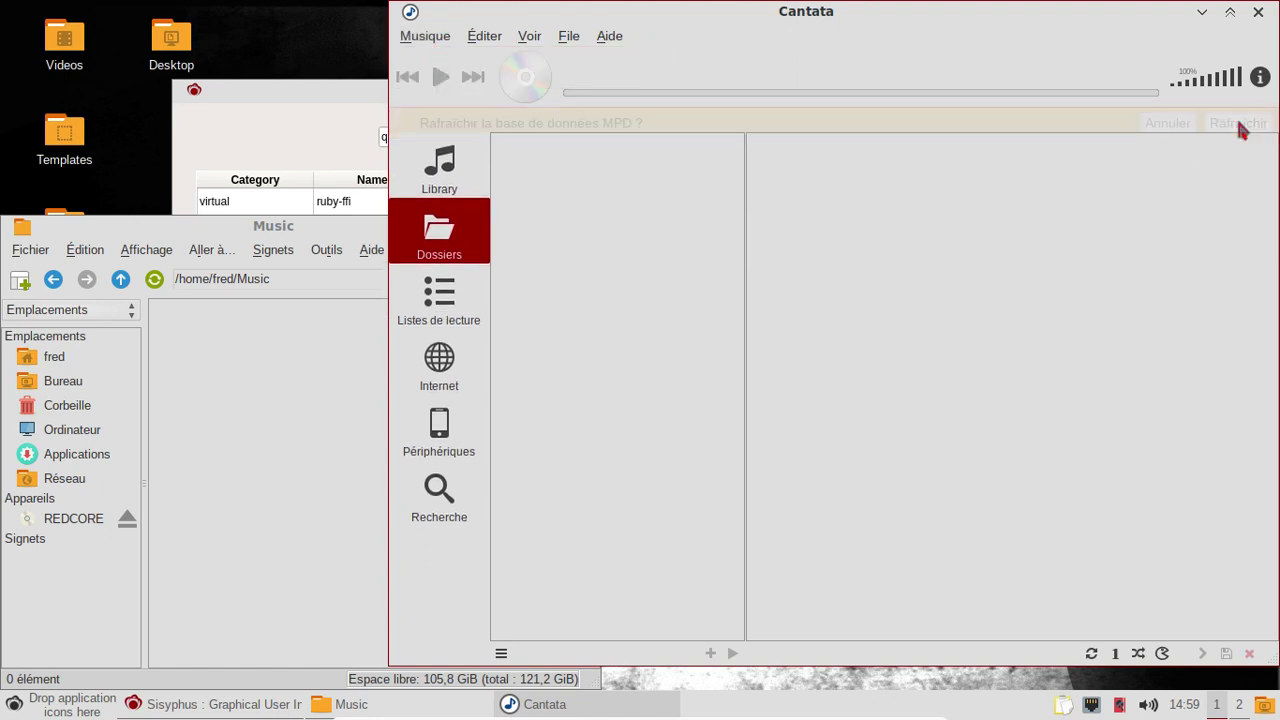
Try once more to paste the album folder into the Music folder in the file manager.
{"action": "left_click", "coordinate": [327, 330]}
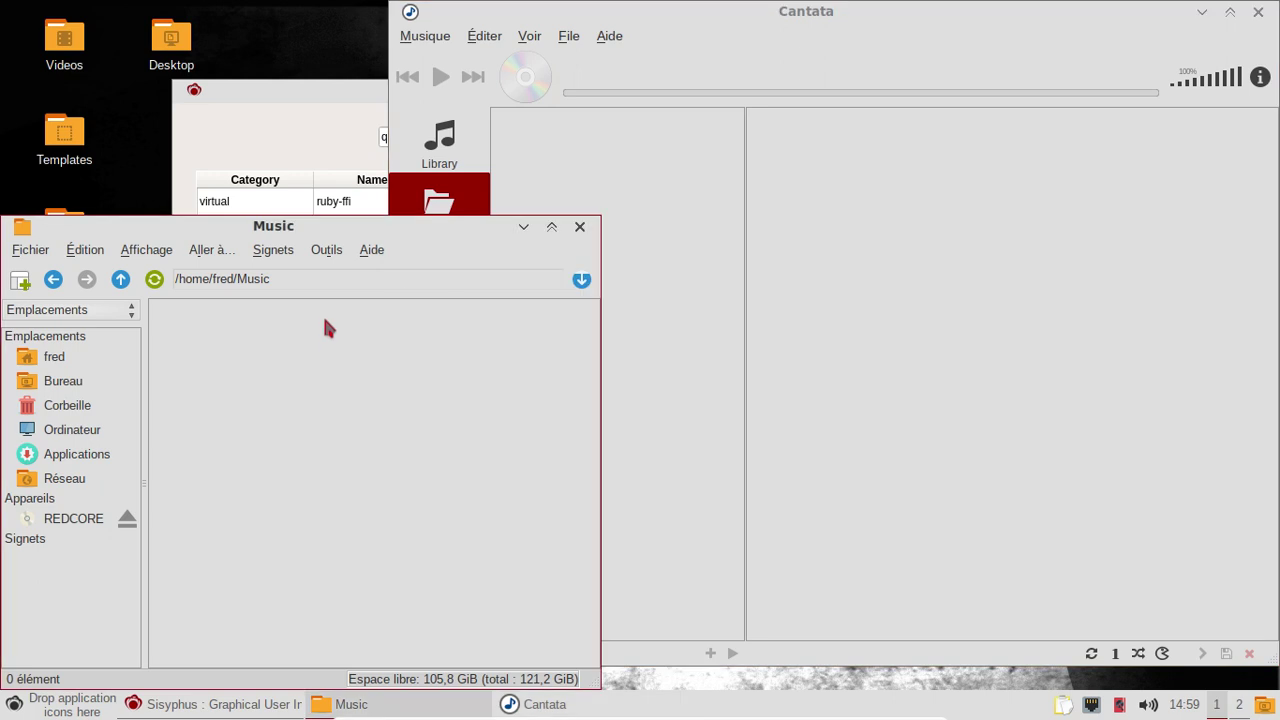
{"action": "right_click", "coordinate": [240, 408]}
{"action": "left_click", "coordinate": [289, 421]}
Move the Lacrymosa - 2008 - The-Quest-Memories folder from Downloads into the home directory's Music folder.
{"action": "left_click", "coordinate": [58, 362]}
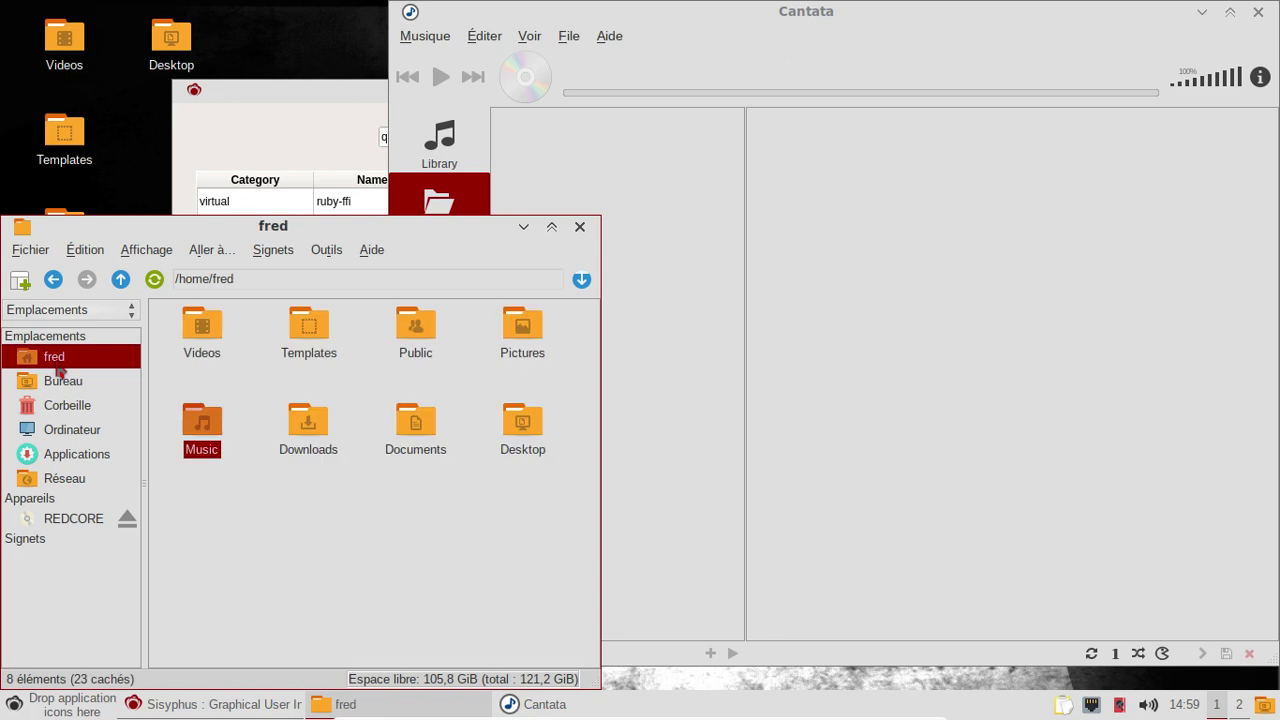
{"action": "double_click", "coordinate": [299, 432]}
{"action": "left_click", "coordinate": [205, 338]}
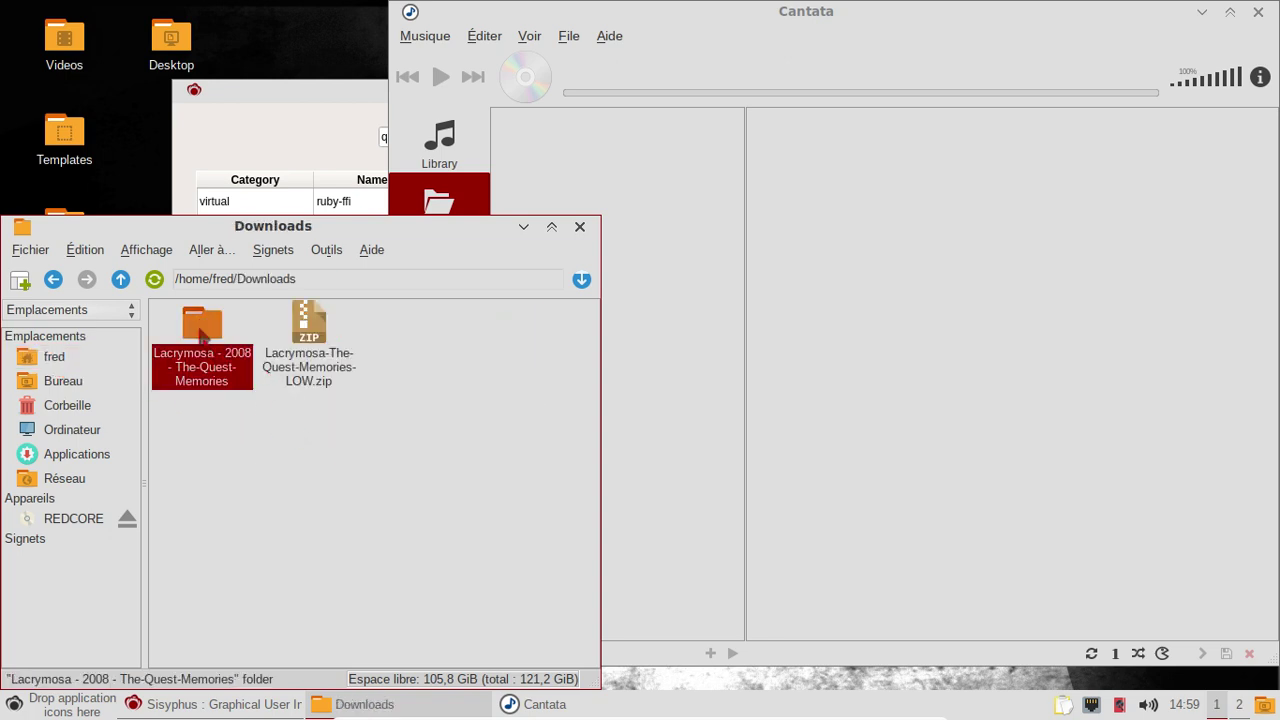
{"action": "right_click", "coordinate": [203, 338]}
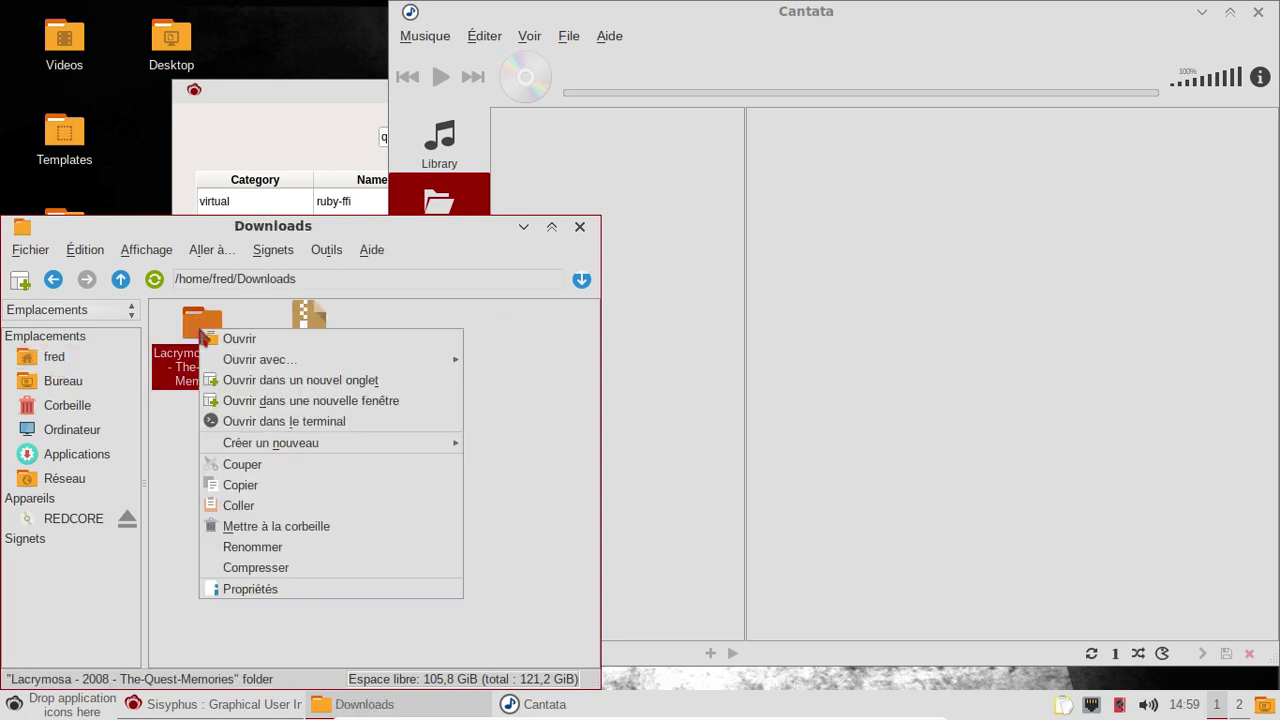
{"action": "left_click", "coordinate": [251, 462]}
{"action": "left_click", "coordinate": [50, 360]}
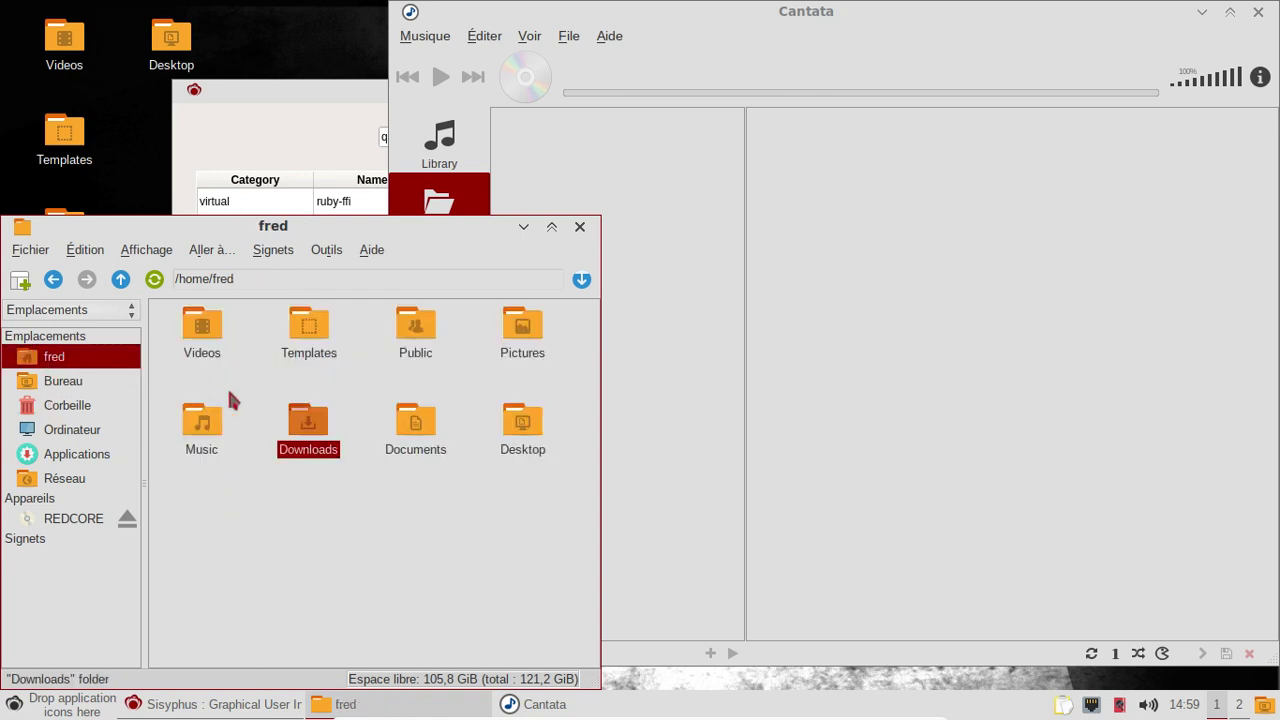
{"action": "double_click", "coordinate": [201, 422]}
{"action": "right_click", "coordinate": [201, 422]}
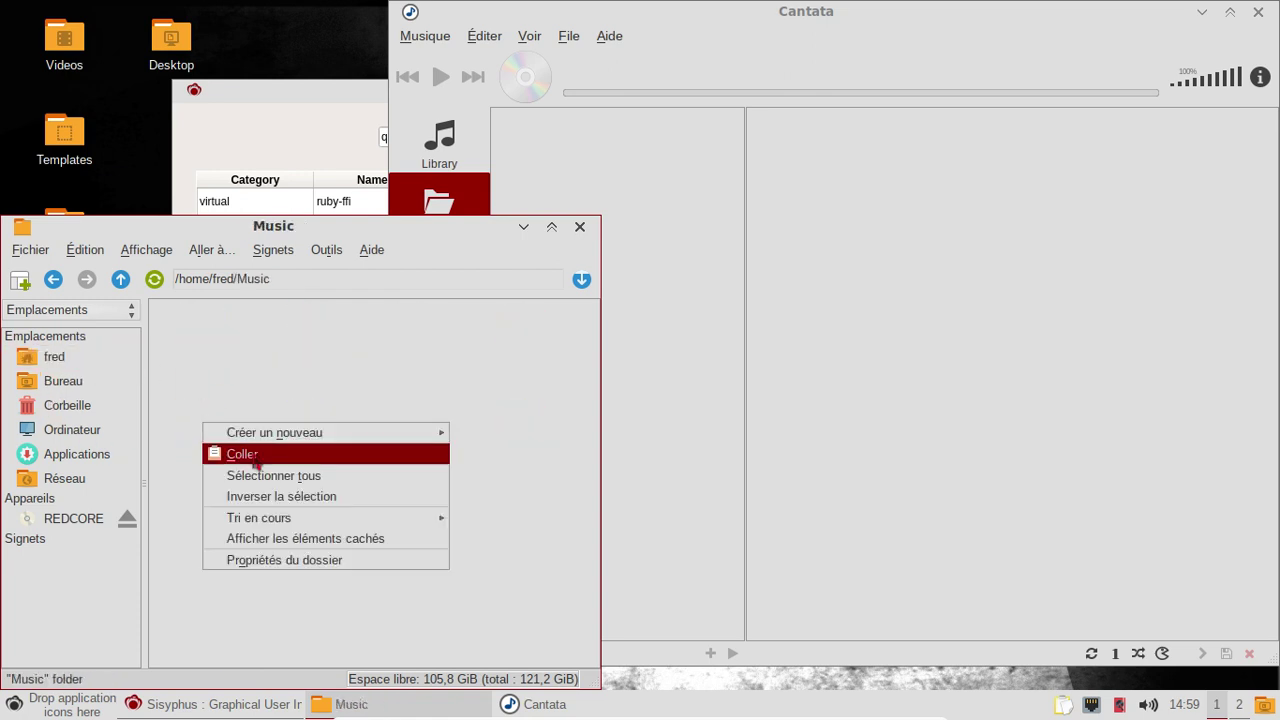
{"action": "left_click", "coordinate": [255, 462]}
Switch to Cantata's Library view and refresh the MPD database.
{"action": "left_click", "coordinate": [683, 200]}
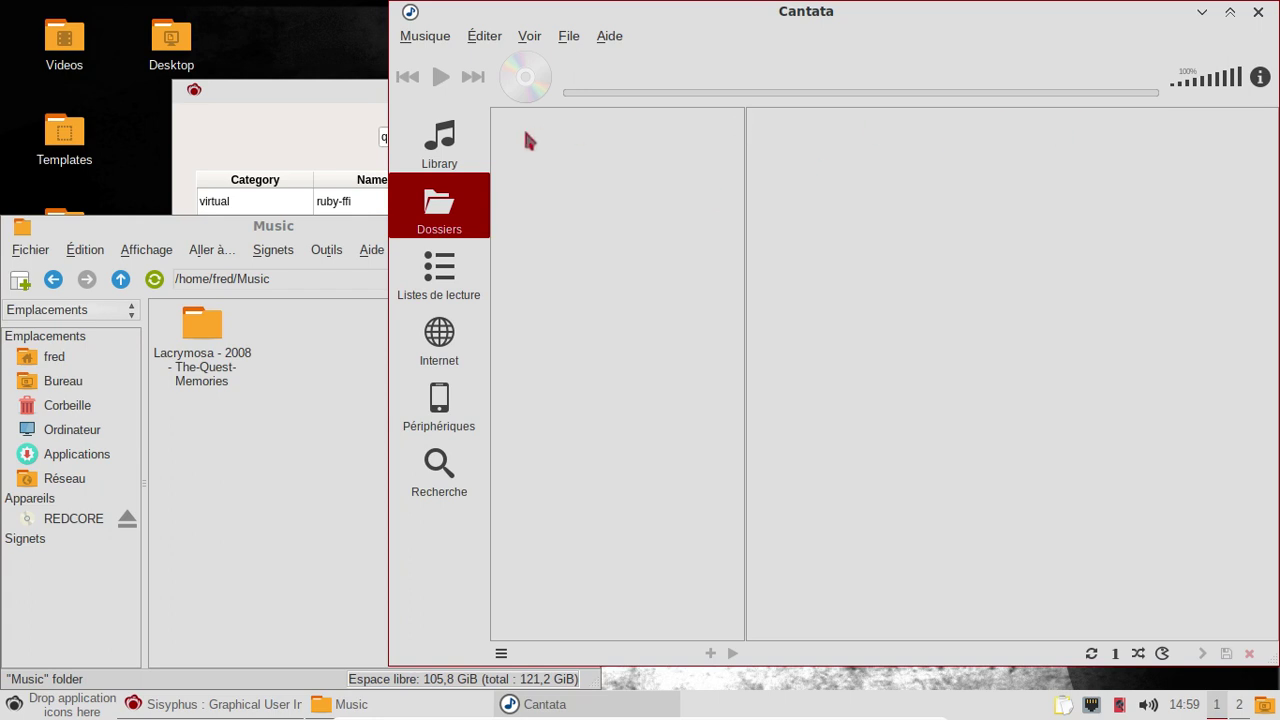
{"action": "left_click", "coordinate": [462, 147]}
{"action": "left_click", "coordinate": [422, 42]}
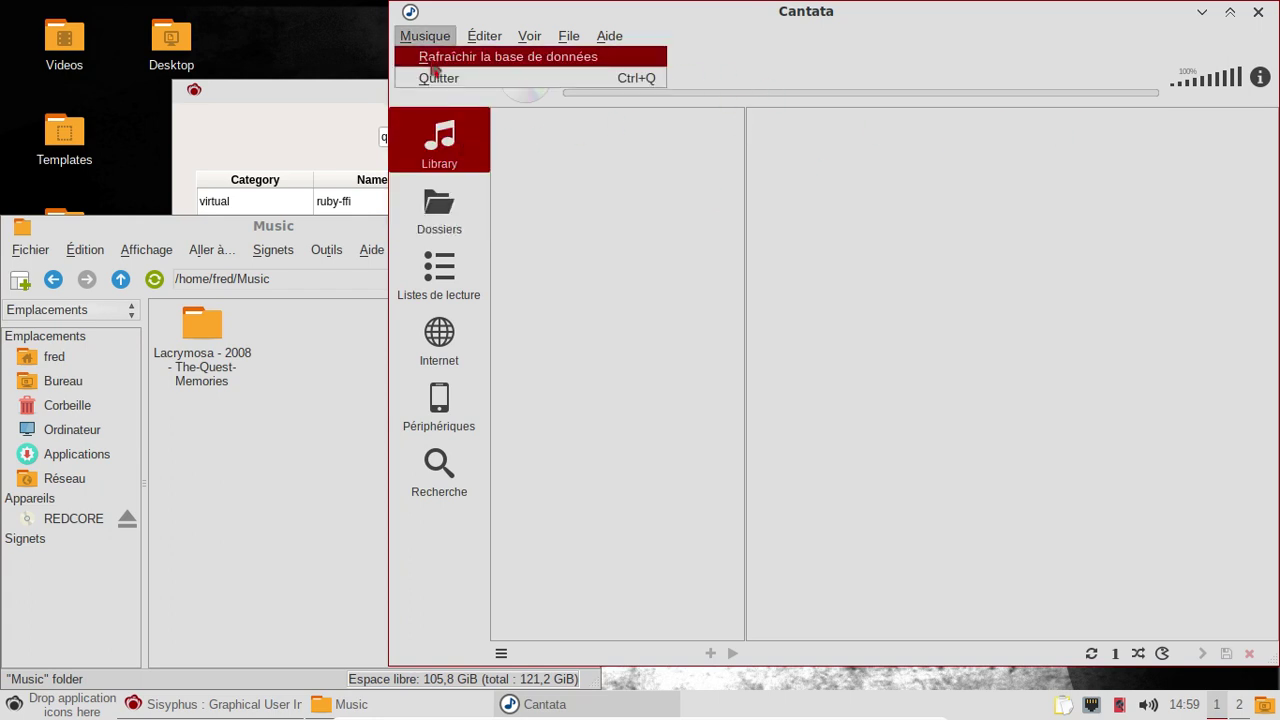
{"action": "left_click", "coordinate": [432, 55]}
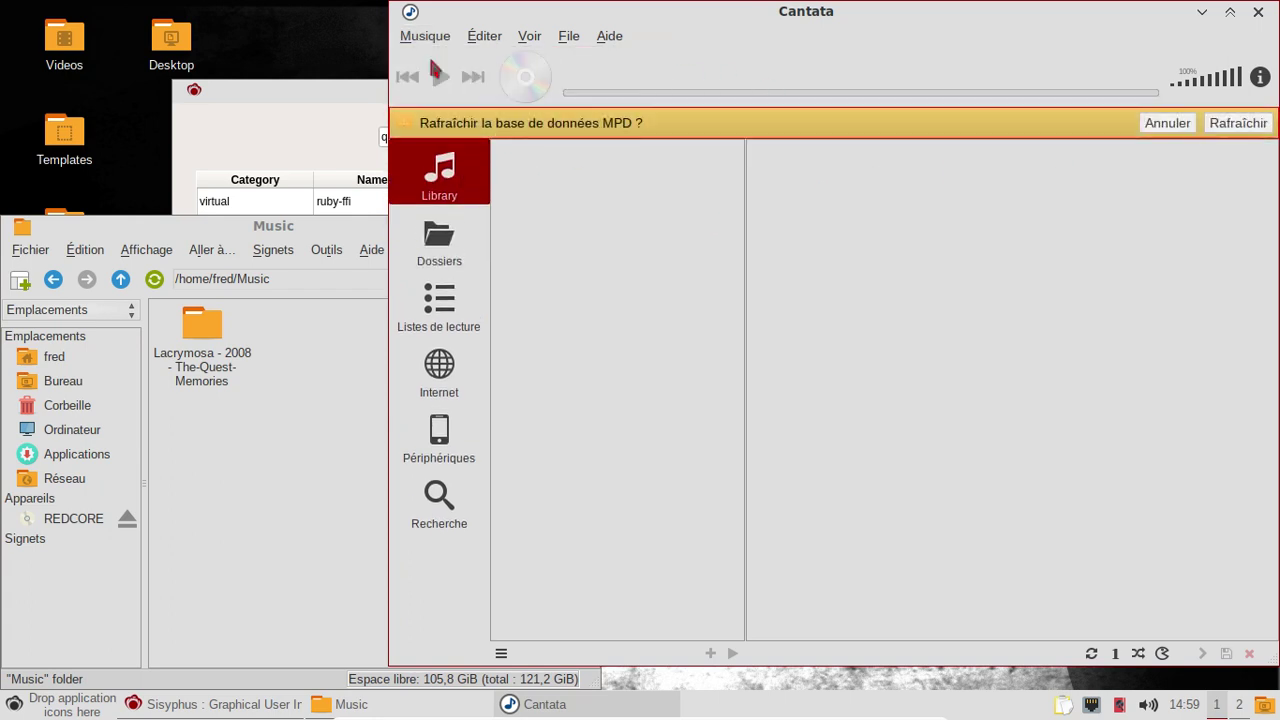
{"action": "left_click", "coordinate": [1251, 123]}
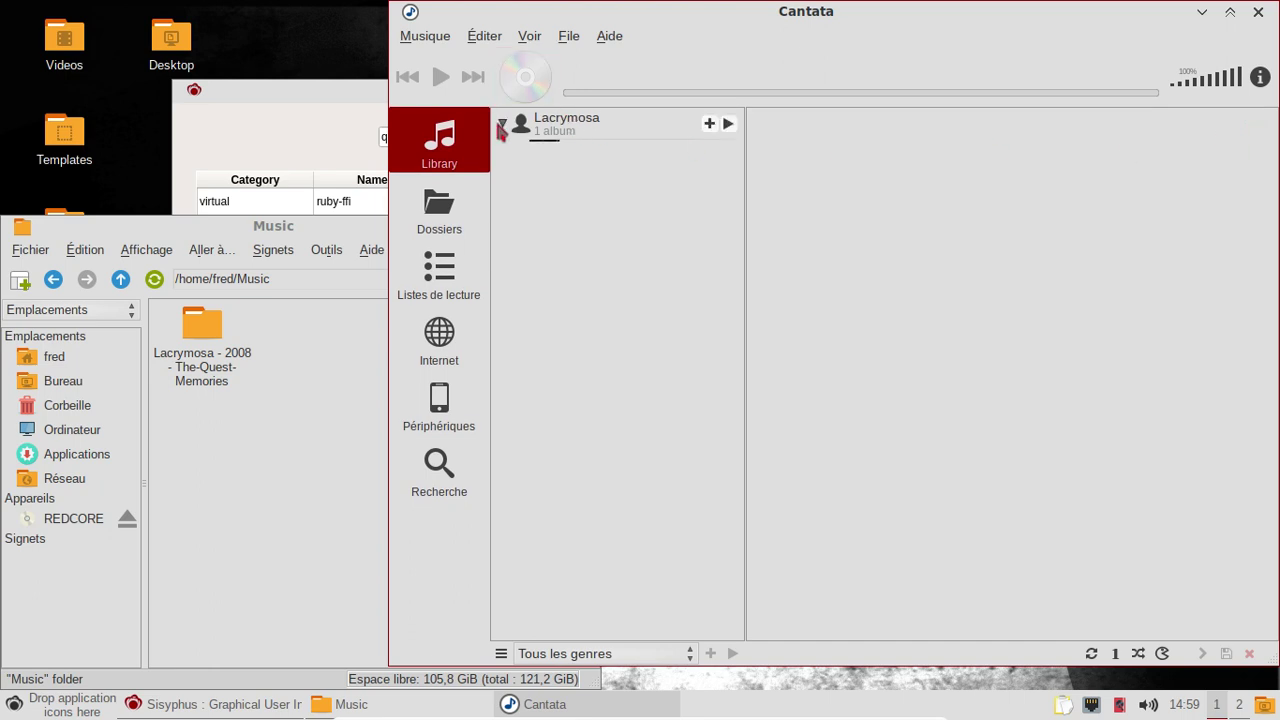
Add Lacrymosa's album The Quest - Memories to the play queue and play it, skipping to track 05.
{"action": "left_click", "coordinate": [501, 123]}
{"action": "left_click", "coordinate": [710, 155]}
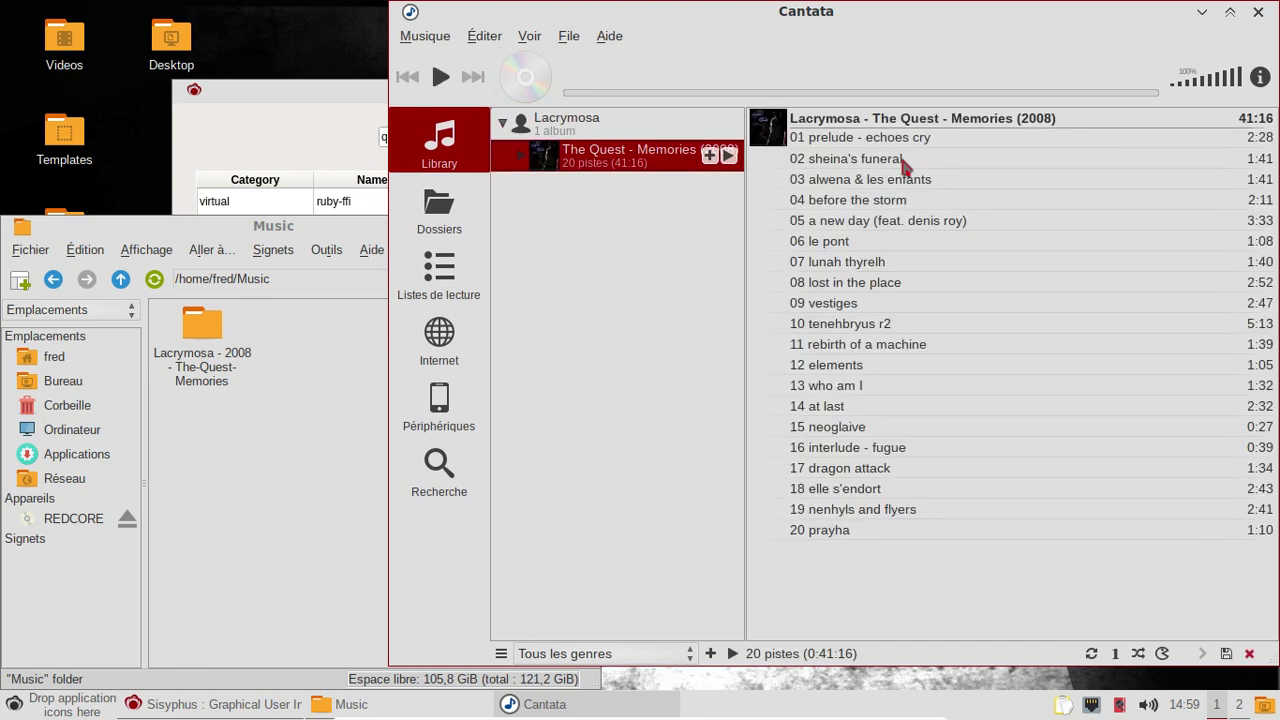
{"action": "left_click", "coordinate": [442, 80]}
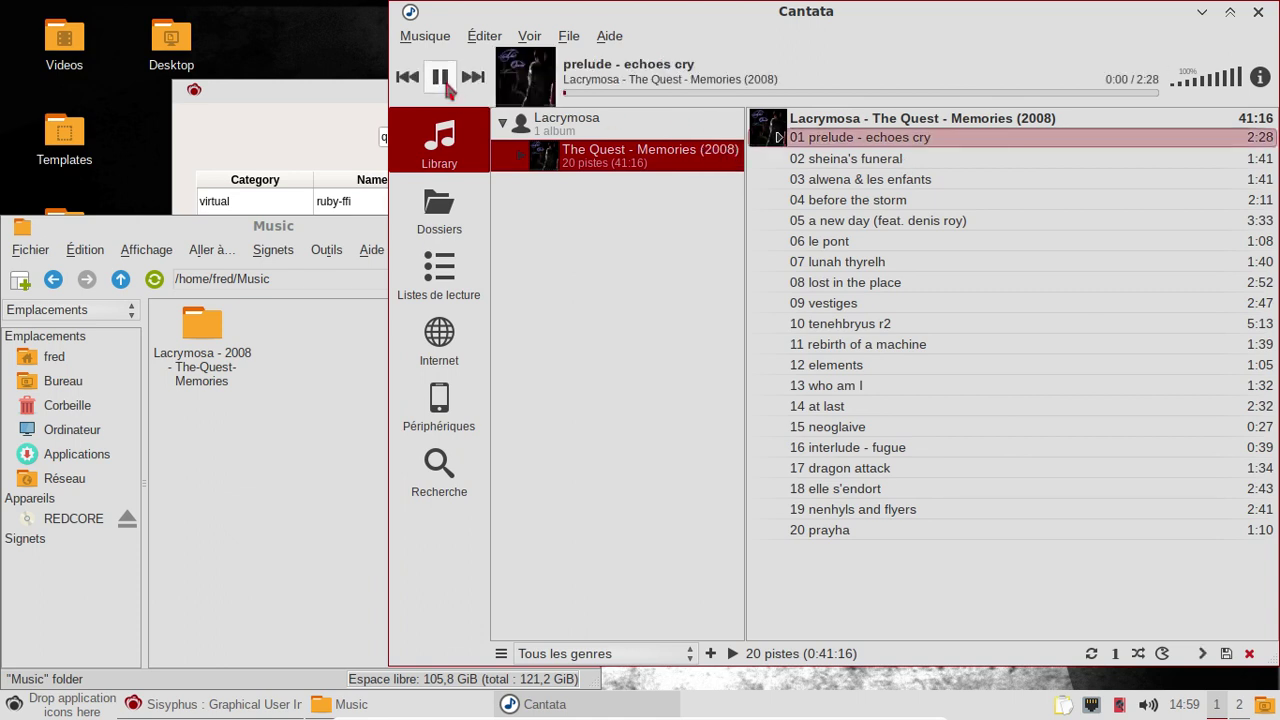
{"action": "double_click", "coordinate": [904, 228]}
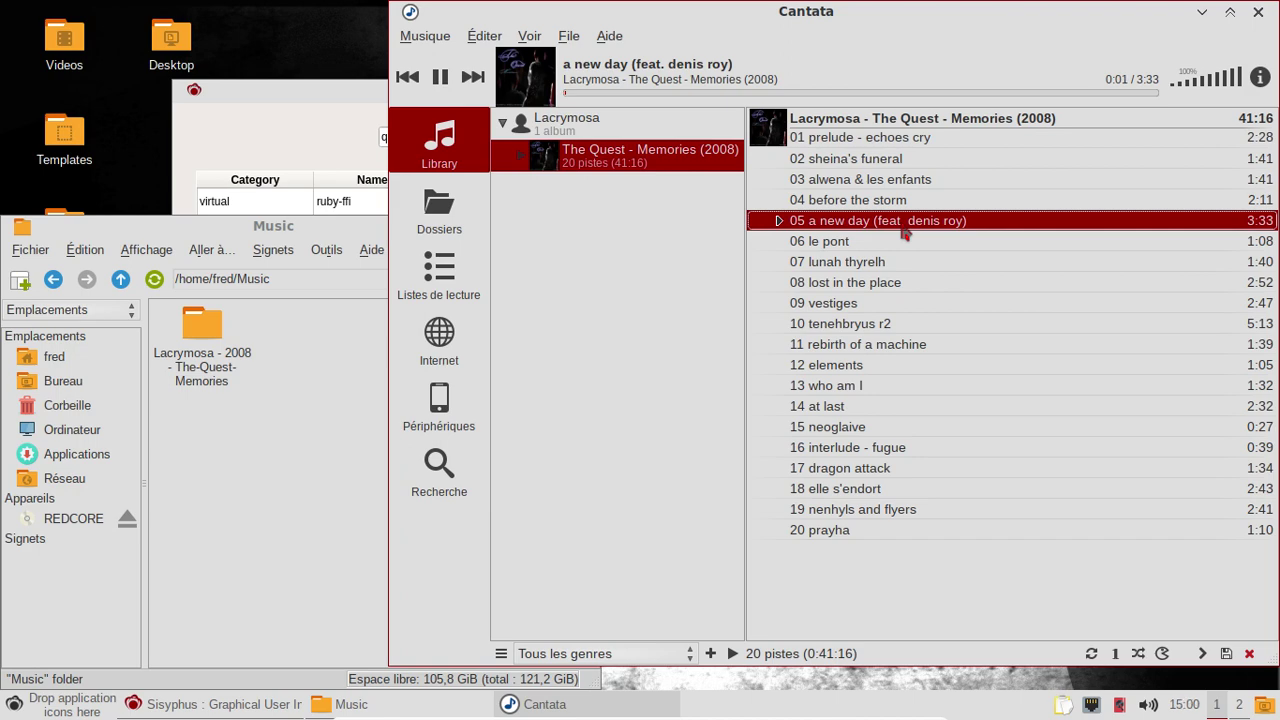
Close Cantata and the Music folder window, and look over the application menu's Redcore Linux and Internet categories.
{"action": "left_click", "coordinate": [1262, 16]}
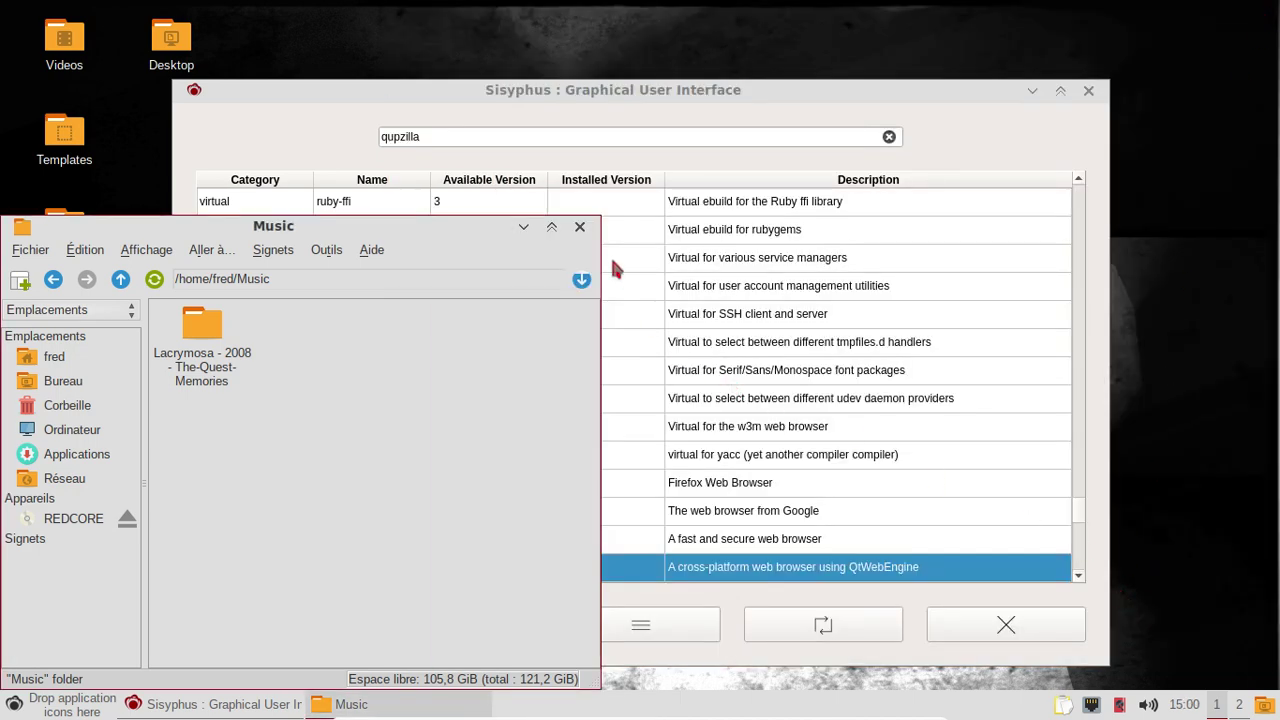
{"action": "left_click", "coordinate": [579, 226]}
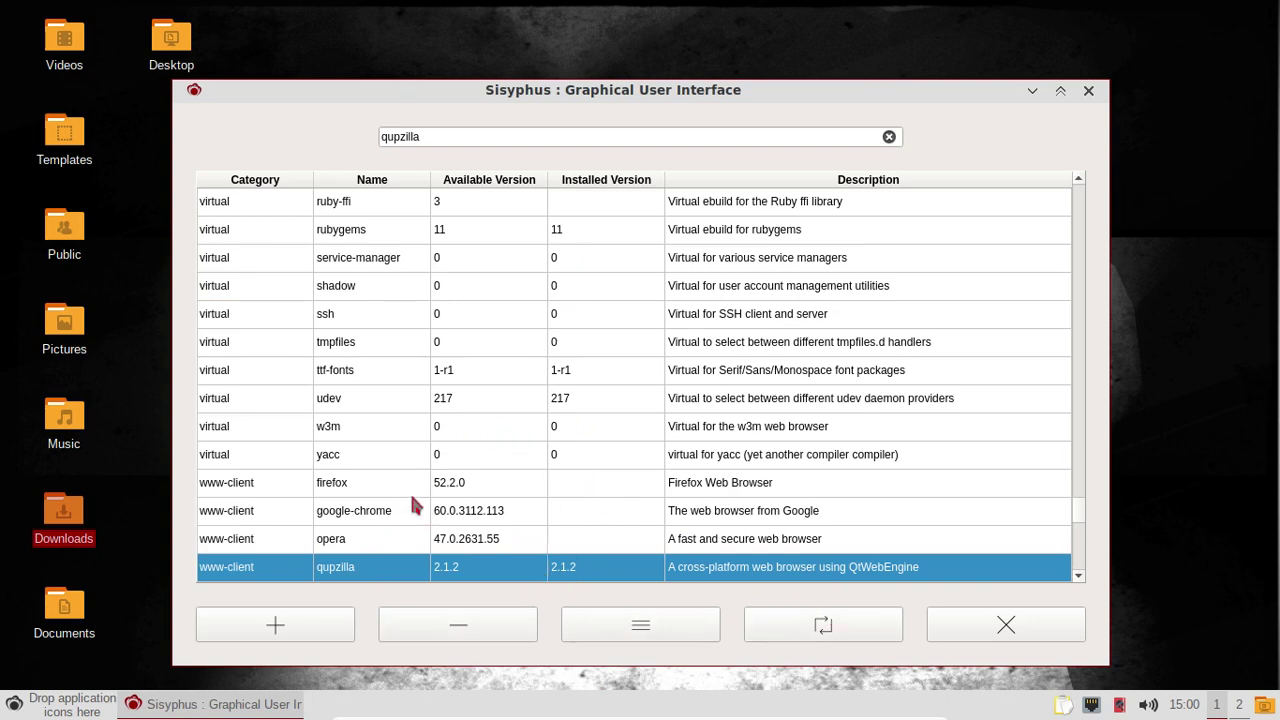
{"action": "left_click", "coordinate": [14, 704]}
{"action": "mouse_move", "coordinate": [94, 476]}
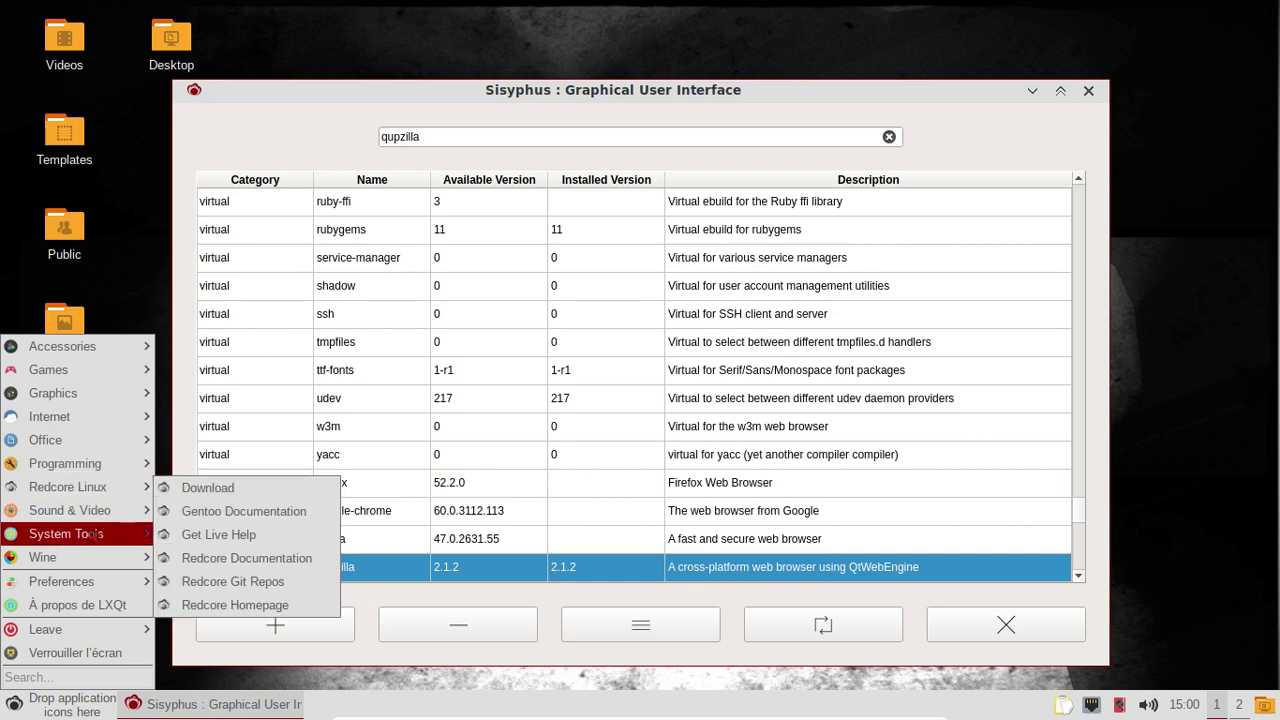
{"action": "mouse_move", "coordinate": [74, 422]}
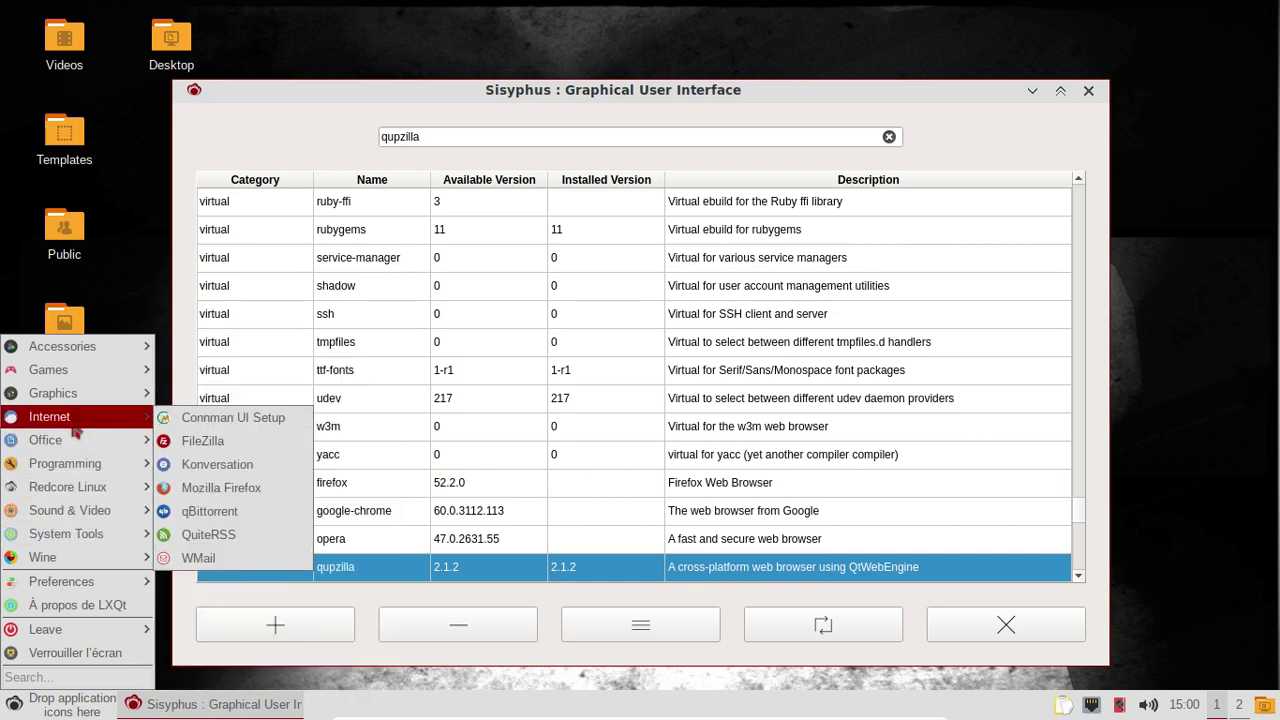
{"action": "left_click", "coordinate": [598, 101]}
Clear the qupzilla search, browse the Sisyphus package list back through the network, media and mail categories, and close Sisyphus.
{"action": "left_click", "coordinate": [462, 140]}
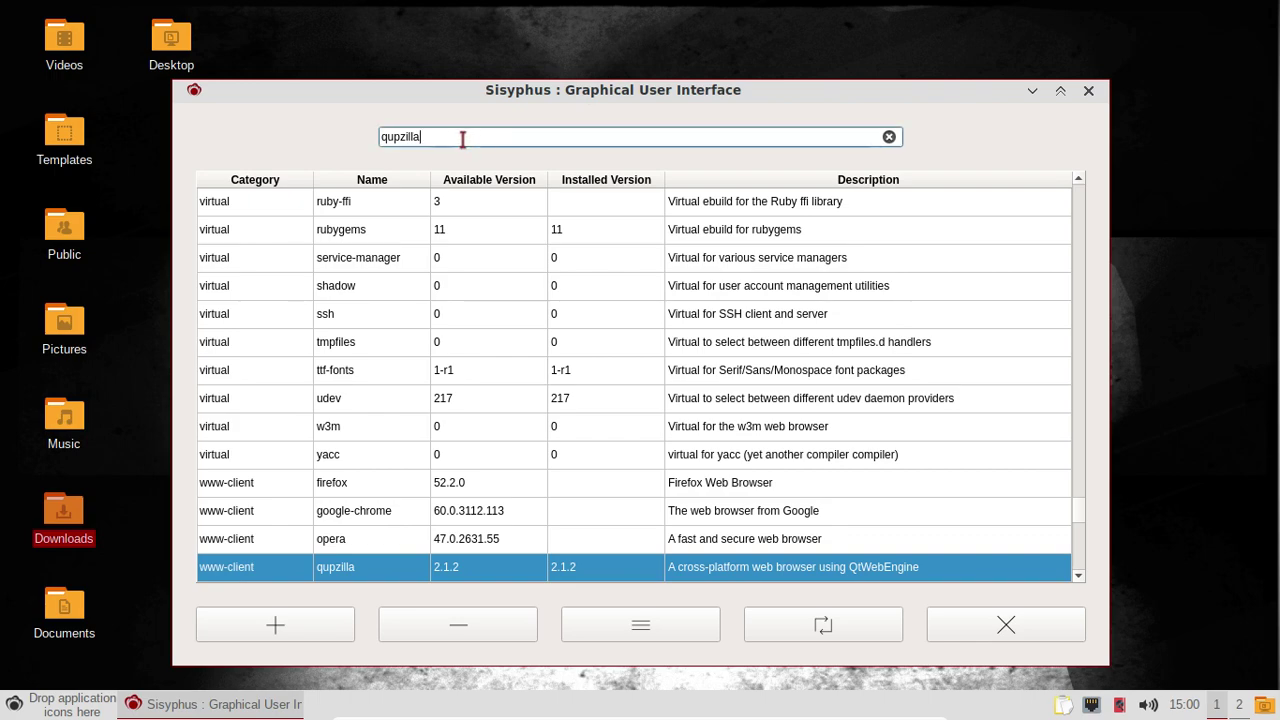
{"action": "left_click_drag", "start_coordinate": [462, 139], "coordinate": [350, 148]}
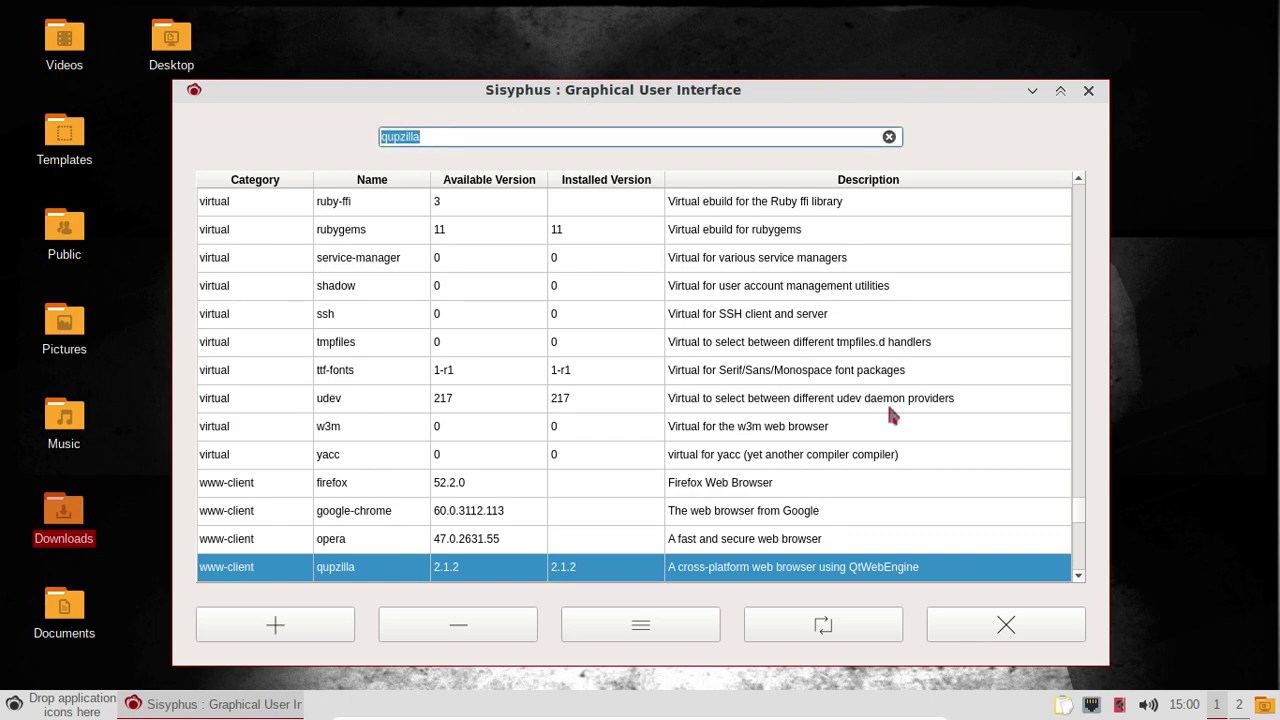
{"action": "left_click_drag", "start_coordinate": [1080, 530], "coordinate": [1077, 436]}
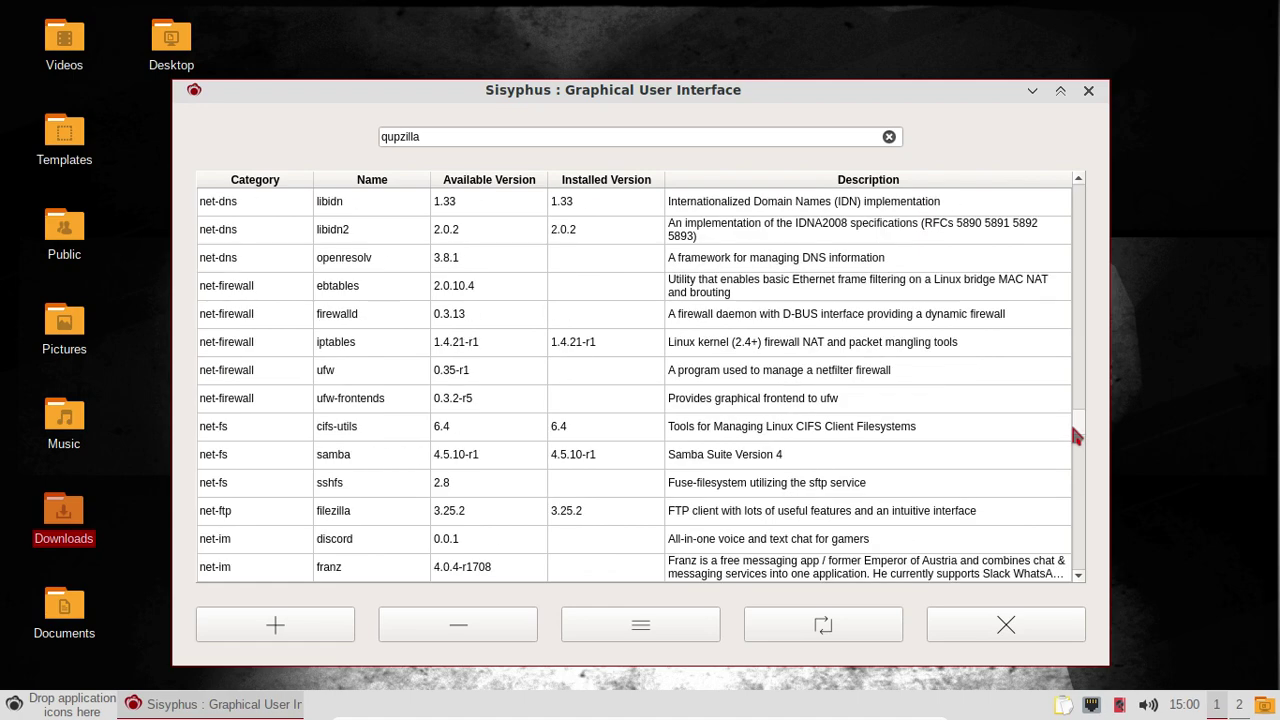
{"action": "left_click_drag", "start_coordinate": [1076, 436], "coordinate": [1076, 405]}
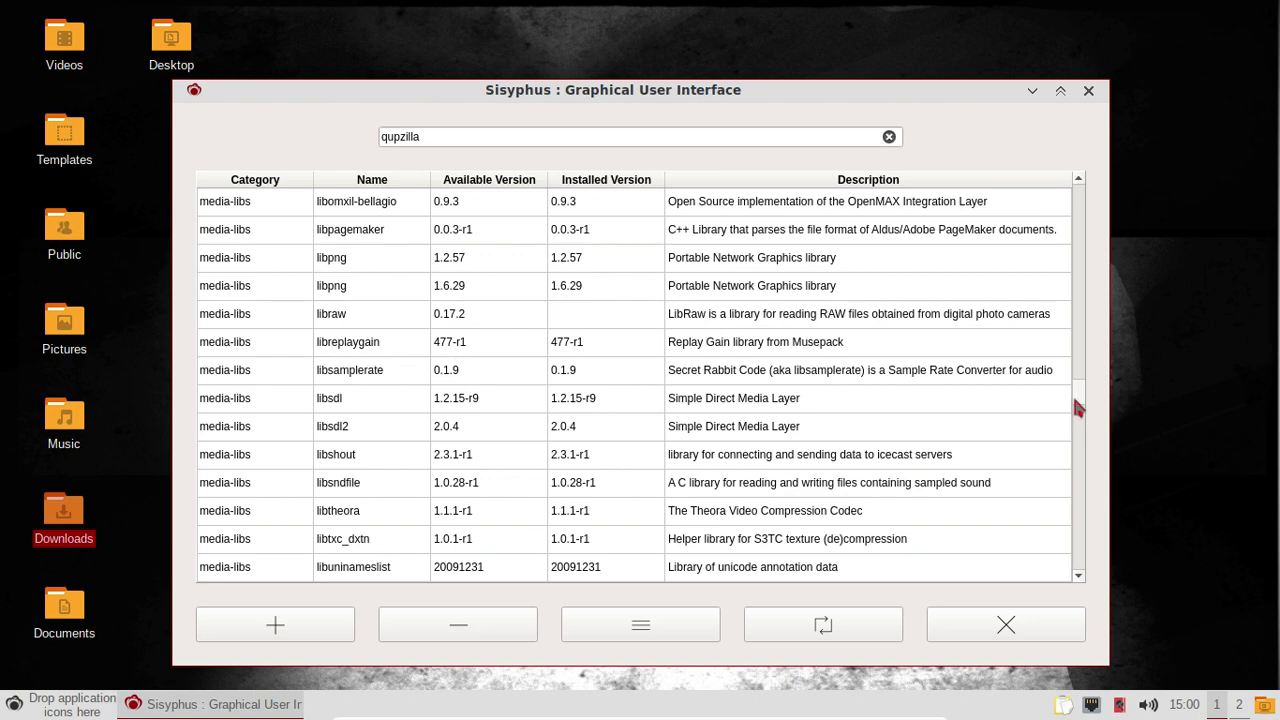
{"action": "left_click_drag", "start_coordinate": [1075, 405], "coordinate": [1074, 394]}
{"action": "left_click", "coordinate": [476, 147]}
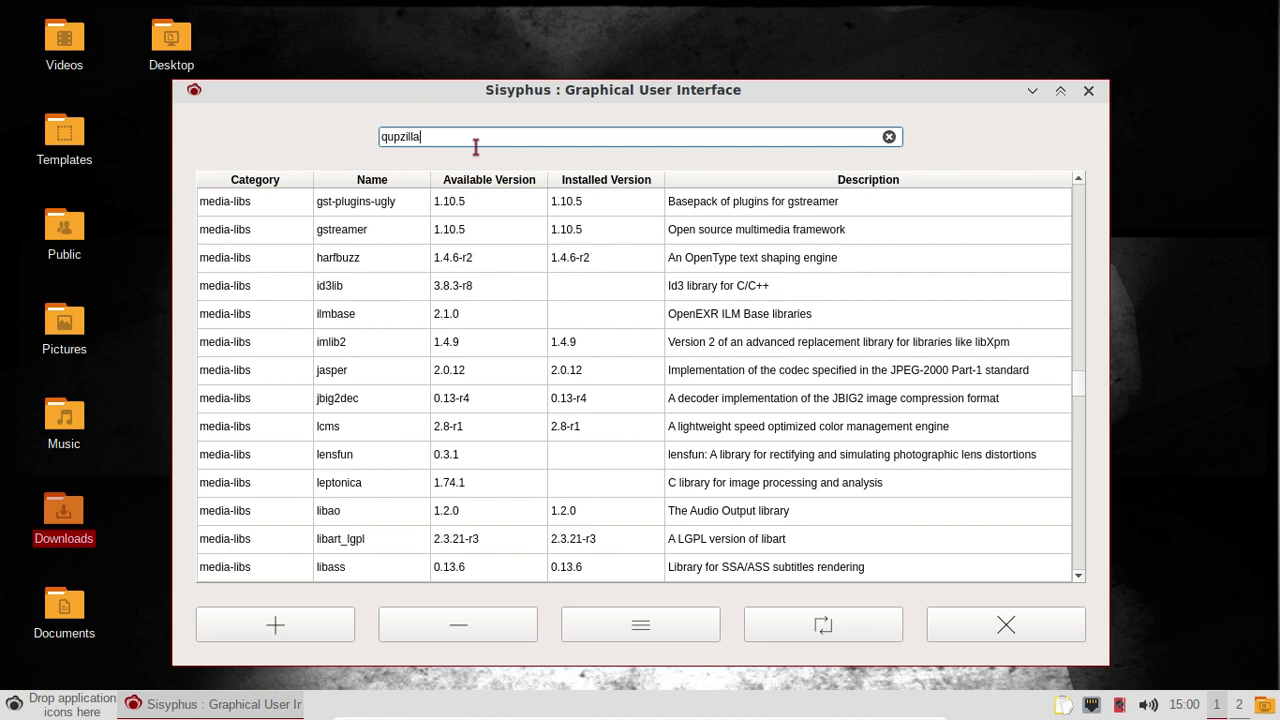
{"action": "left_click", "coordinate": [889, 138]}
{"action": "scroll", "coordinate": [985, 297], "scroll_direction": "up", "scroll_amount": 14}
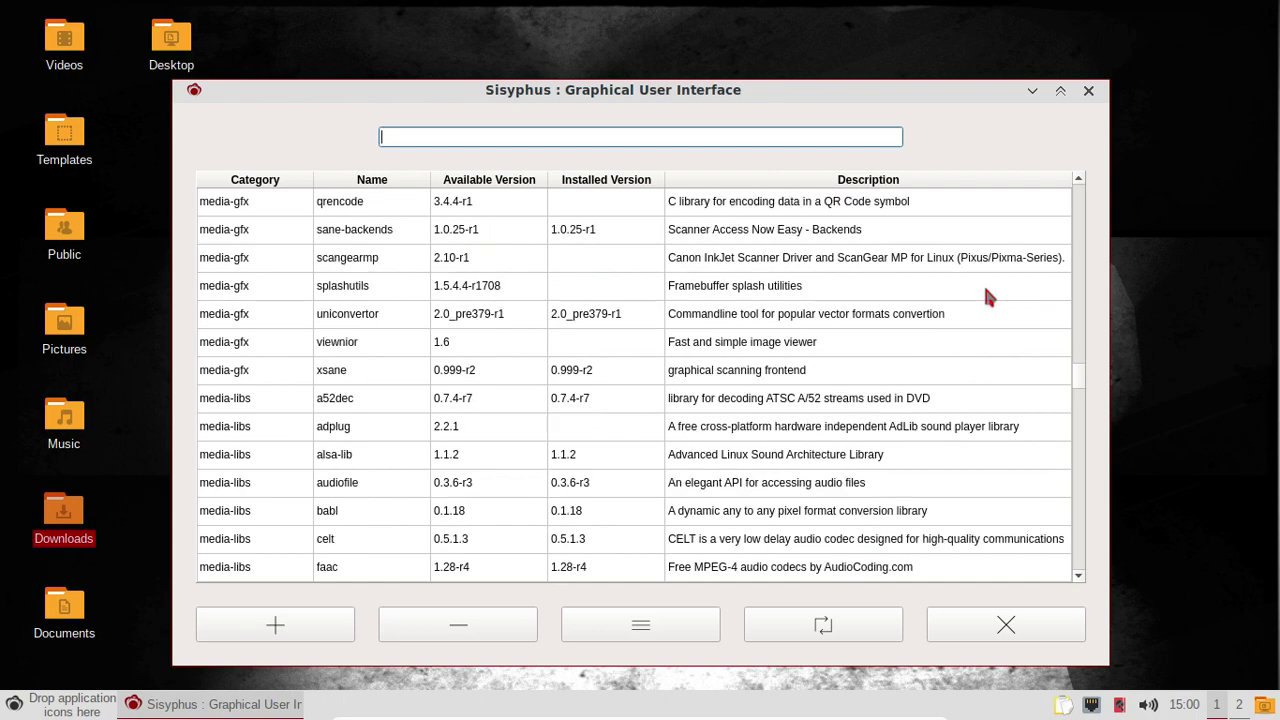
{"action": "scroll", "coordinate": [985, 297], "scroll_direction": "up", "scroll_amount": 1}
{"action": "scroll", "coordinate": [987, 297], "scroll_direction": "up", "scroll_amount": 3}
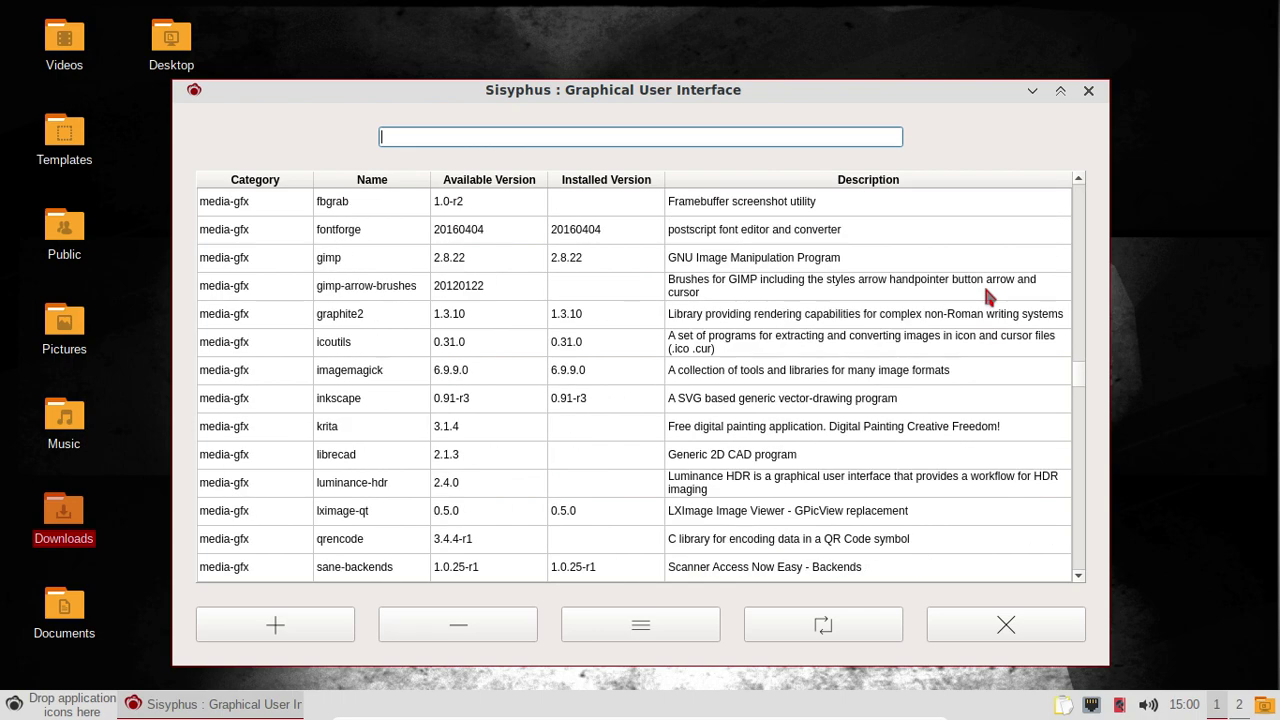
{"action": "scroll", "coordinate": [985, 297], "scroll_direction": "up", "scroll_amount": 8}
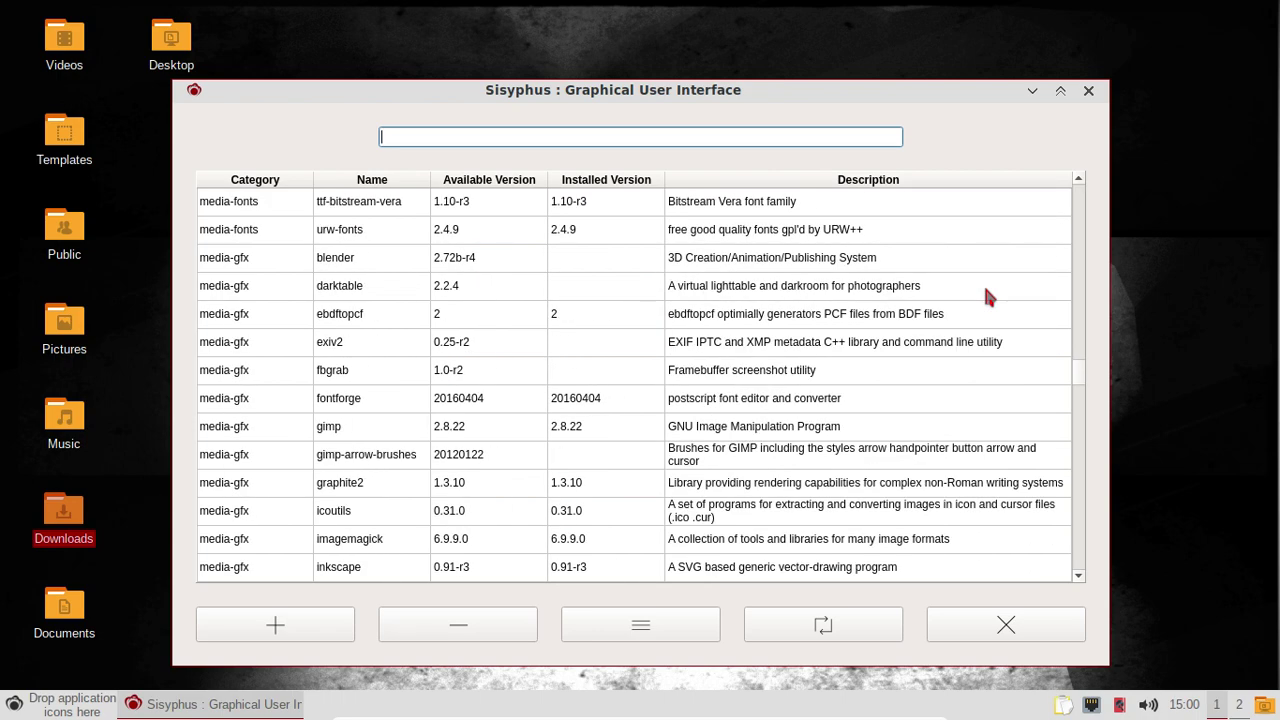
{"action": "scroll", "coordinate": [985, 297], "scroll_direction": "up", "scroll_amount": 1}
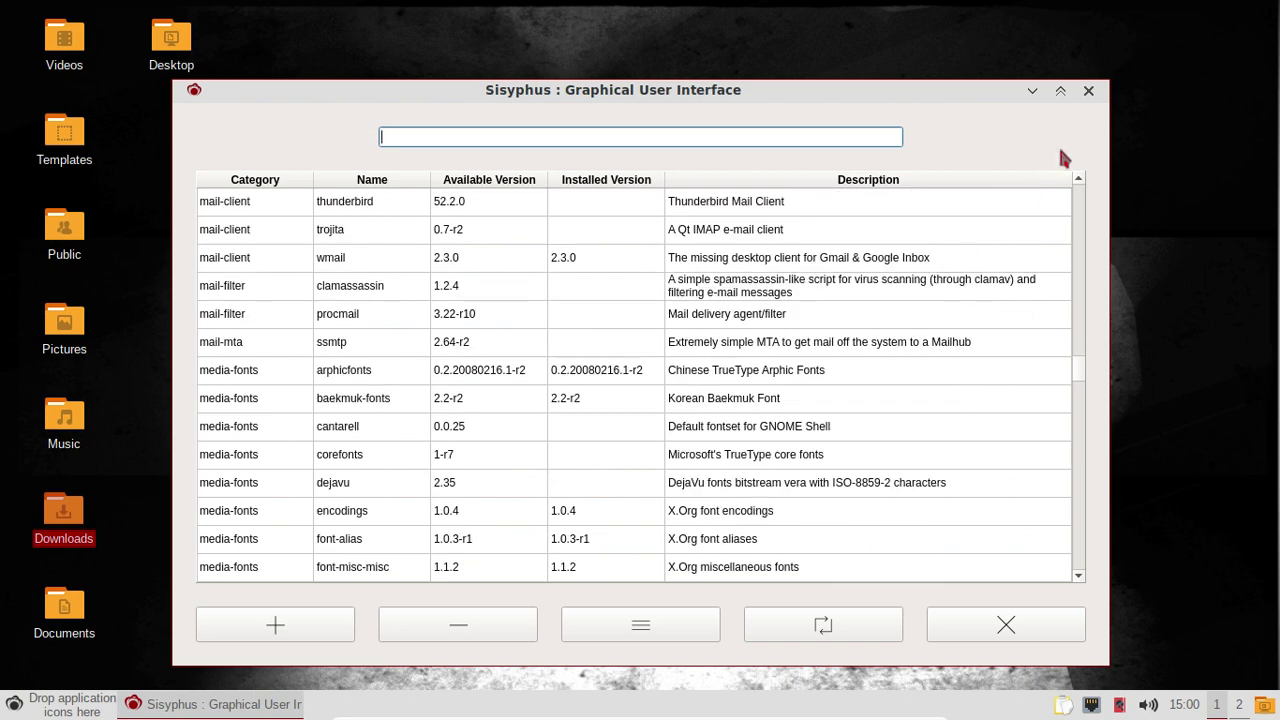
{"action": "left_click", "coordinate": [1089, 91]}
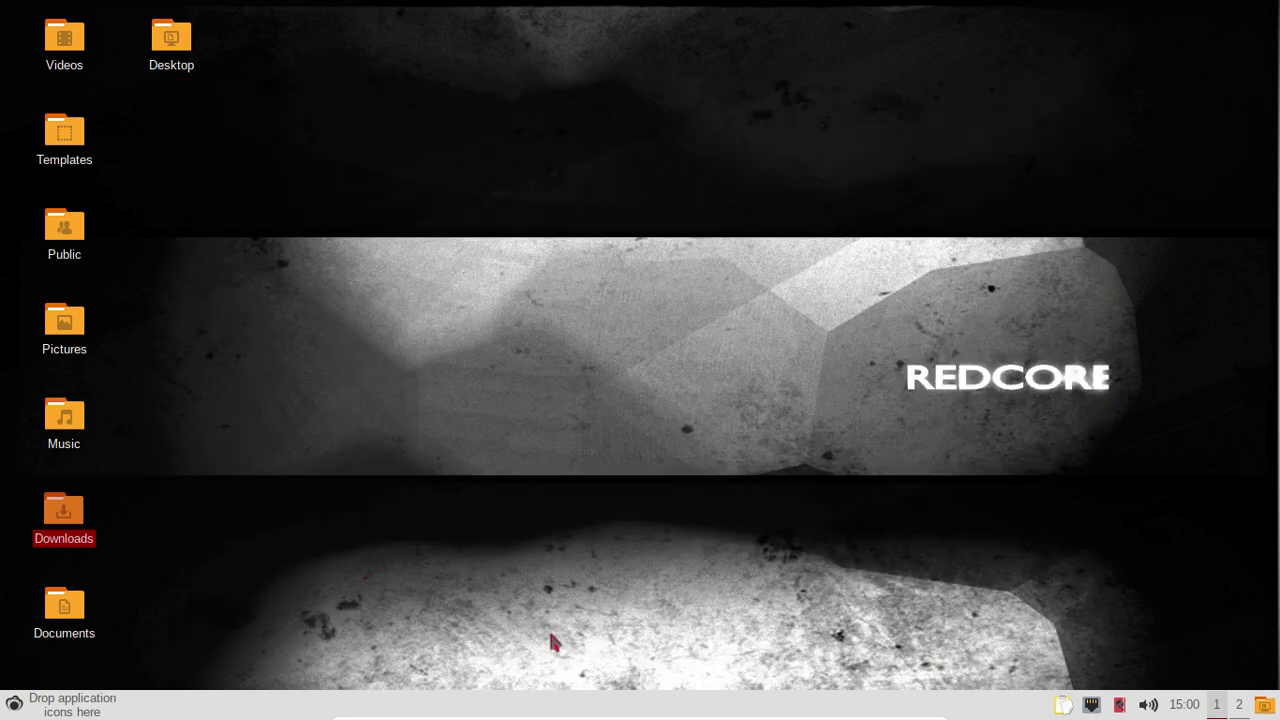
Look over the Office and Sound & Video applications and launch AQEMU from the system tools.
{"action": "left_click", "coordinate": [14, 704]}
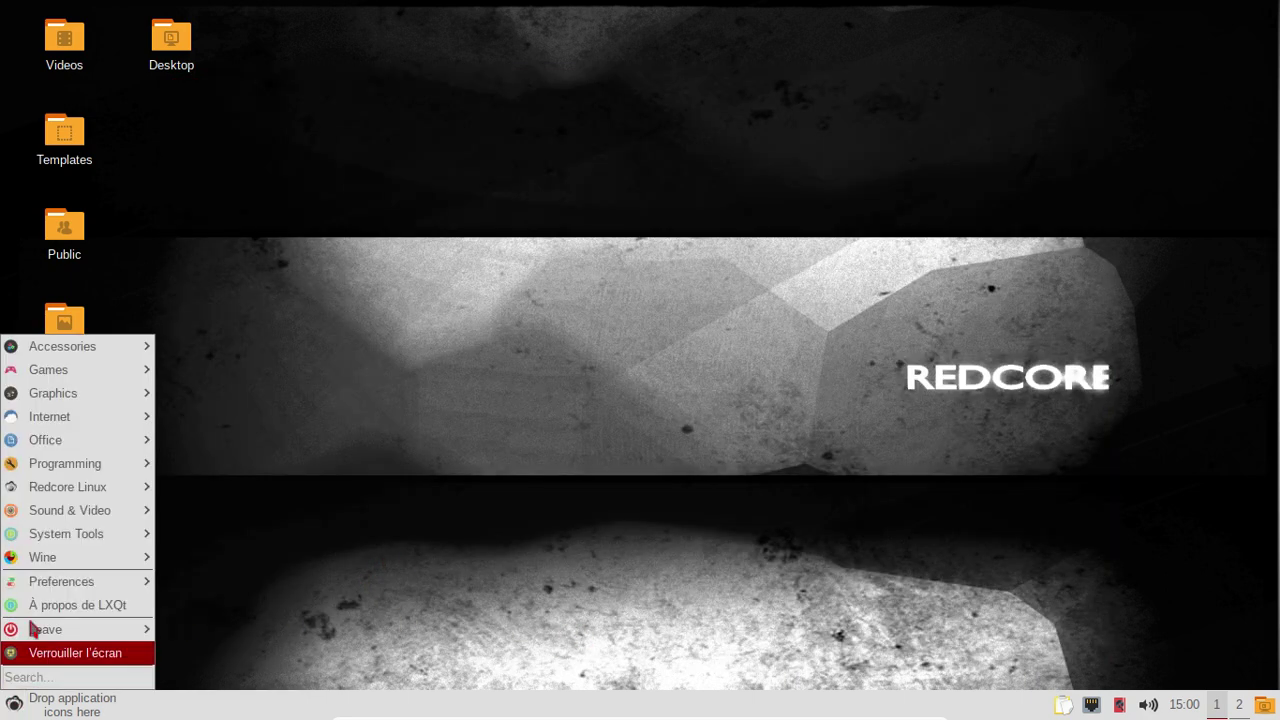
{"action": "mouse_move", "coordinate": [100, 450]}
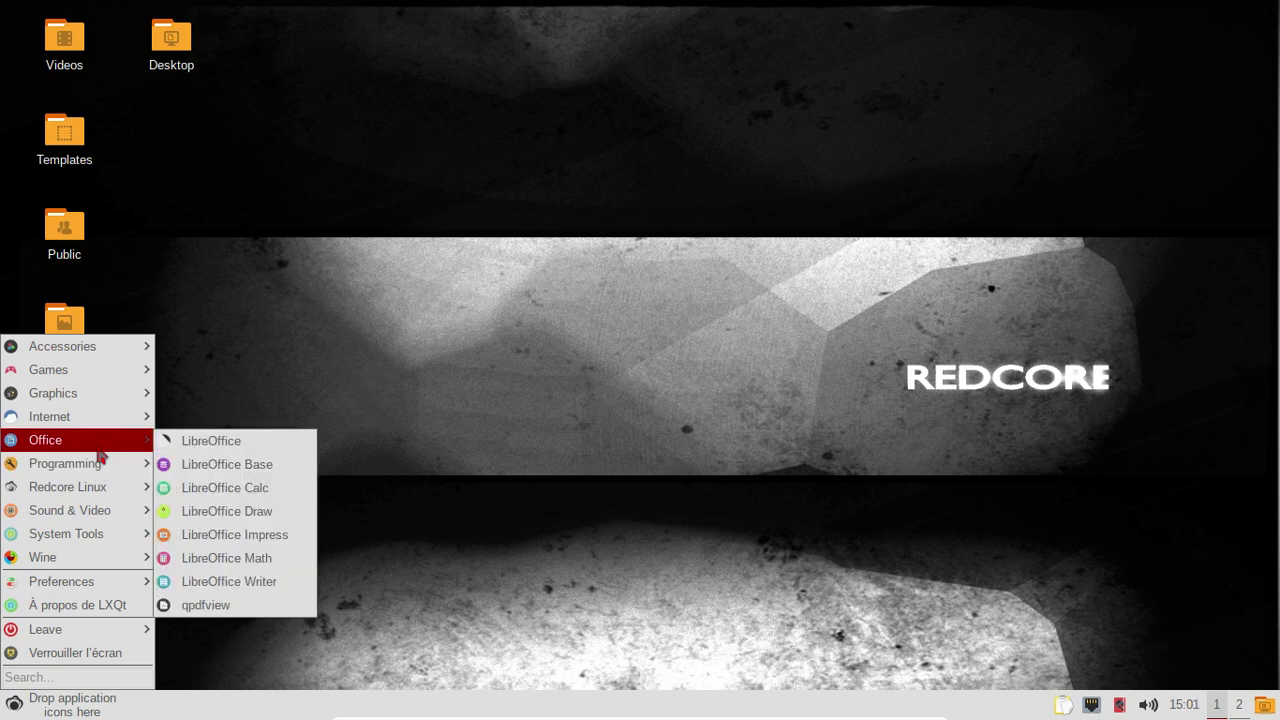
{"action": "mouse_move", "coordinate": [115, 528]}
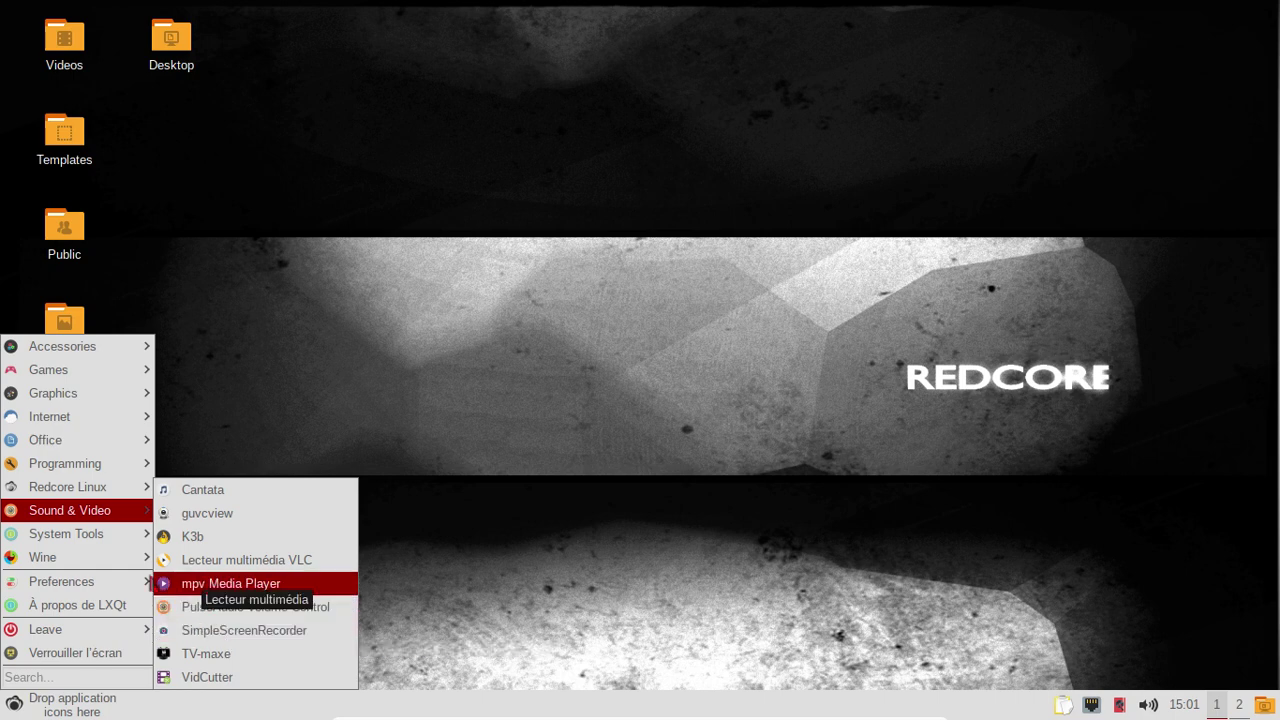
{"action": "mouse_move", "coordinate": [80, 560]}
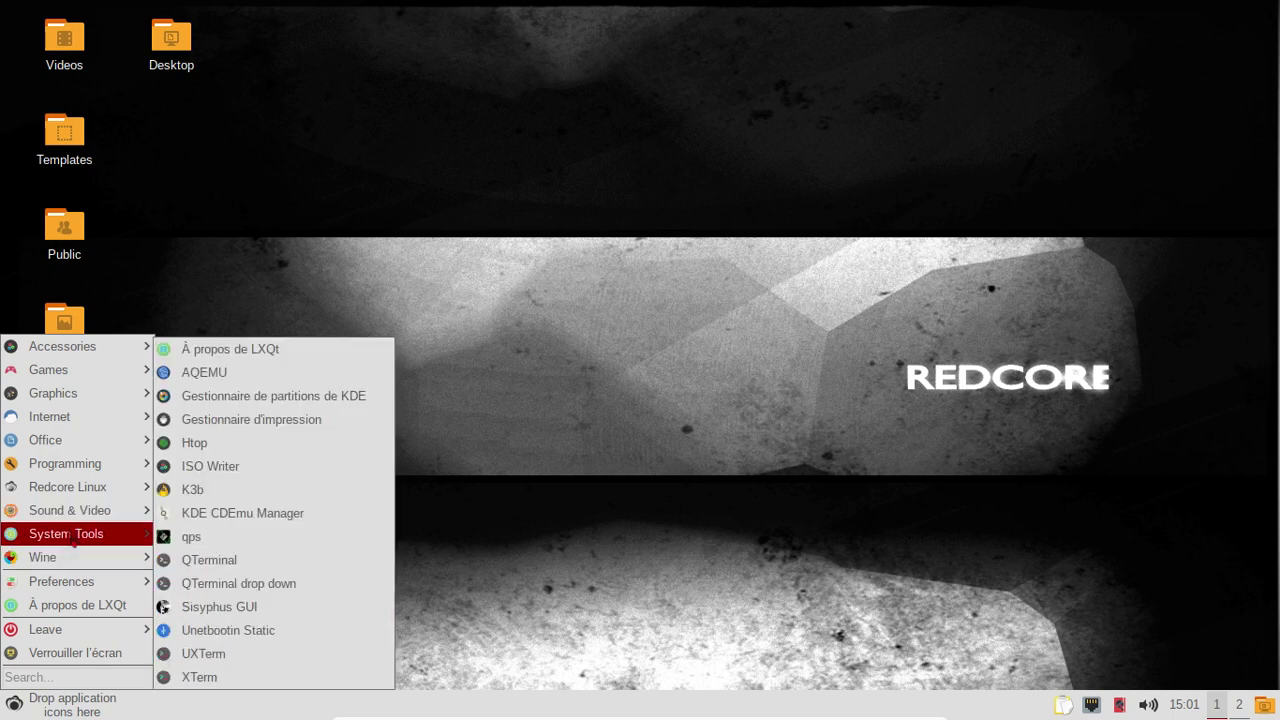
{"action": "left_click", "coordinate": [201, 382]}
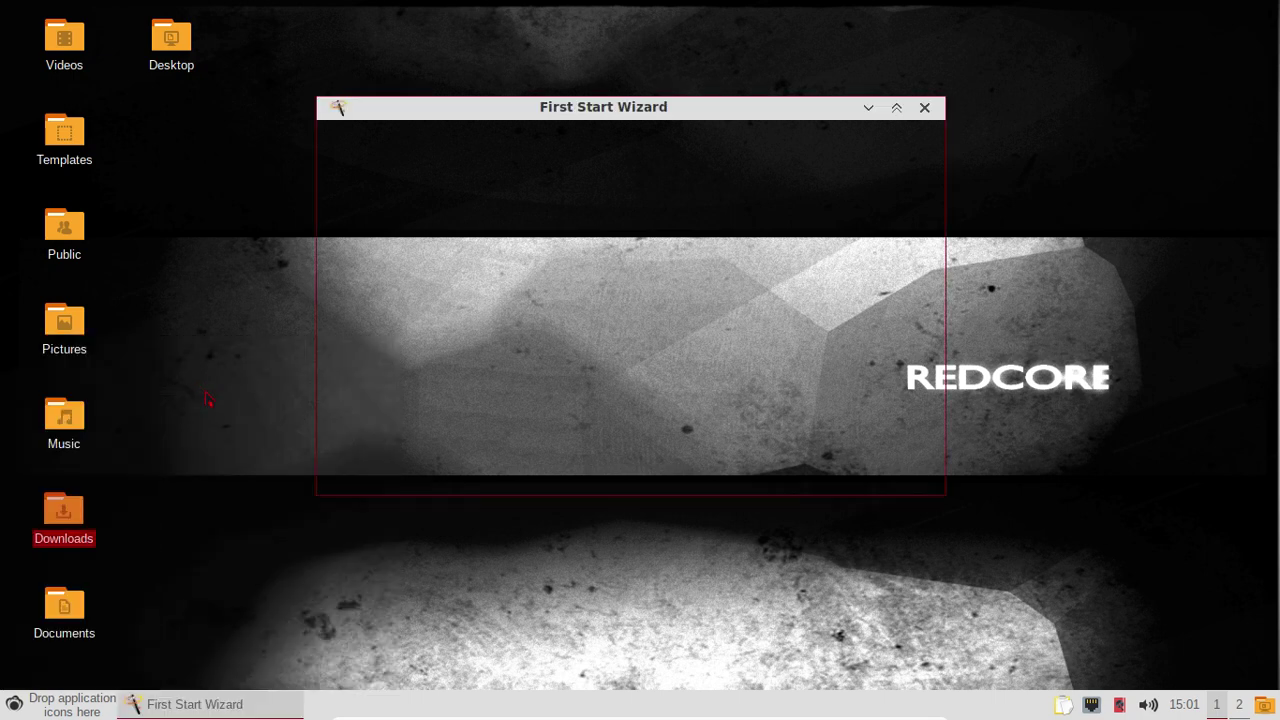
Complete AQEMU's First Start Wizard with an automatic search for QEMU, and move the AQEMU window fully into view.
{"action": "left_click", "coordinate": [787, 479]}
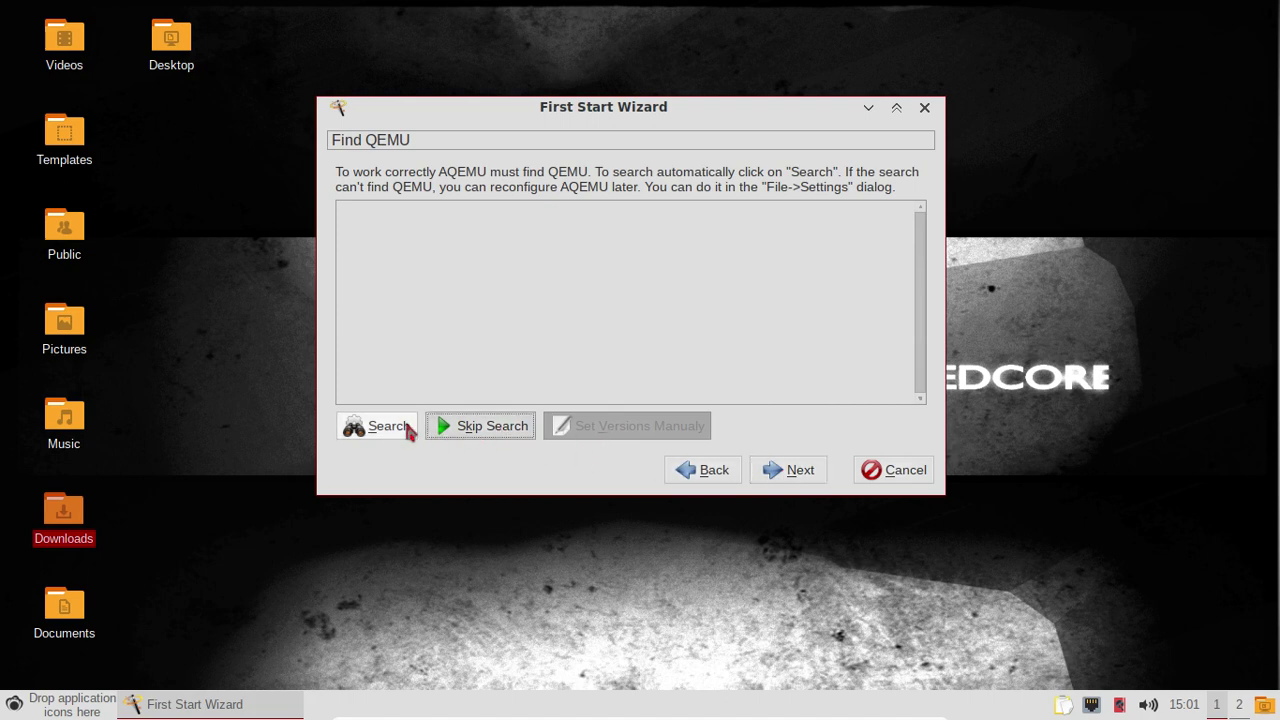
{"action": "left_click", "coordinate": [405, 428]}
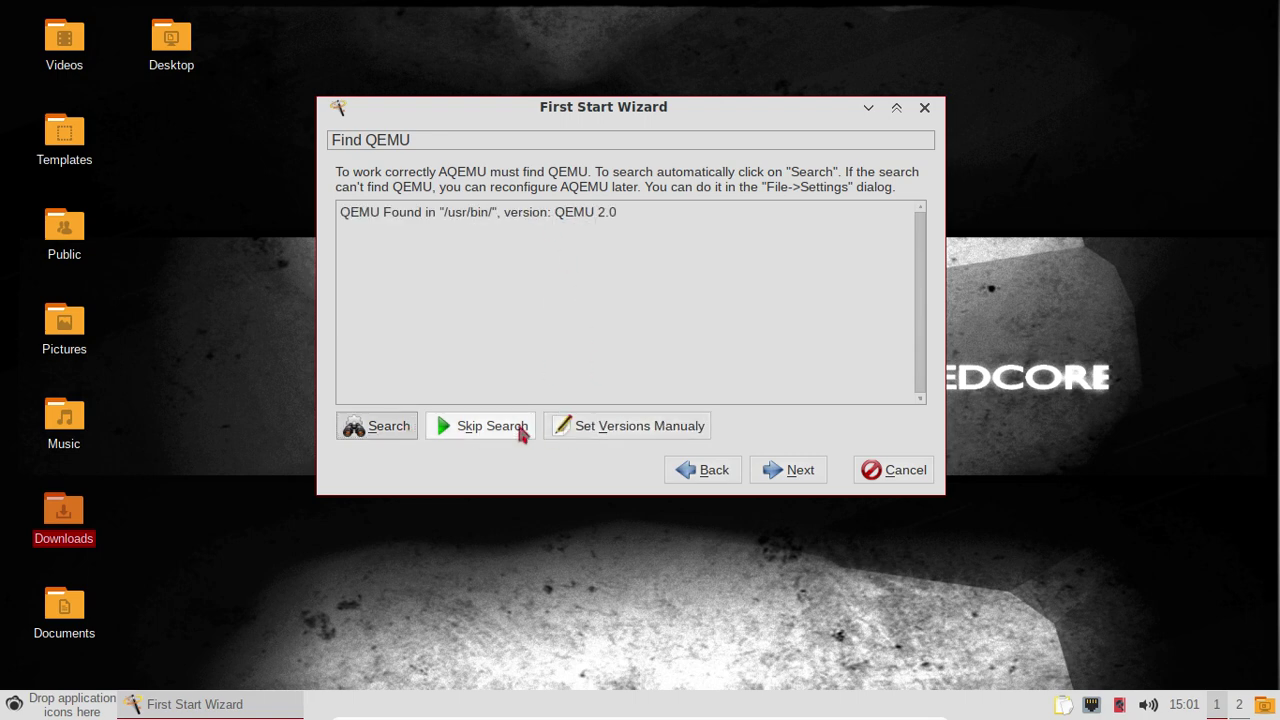
{"action": "left_click", "coordinate": [782, 478]}
{"action": "left_click", "coordinate": [782, 477]}
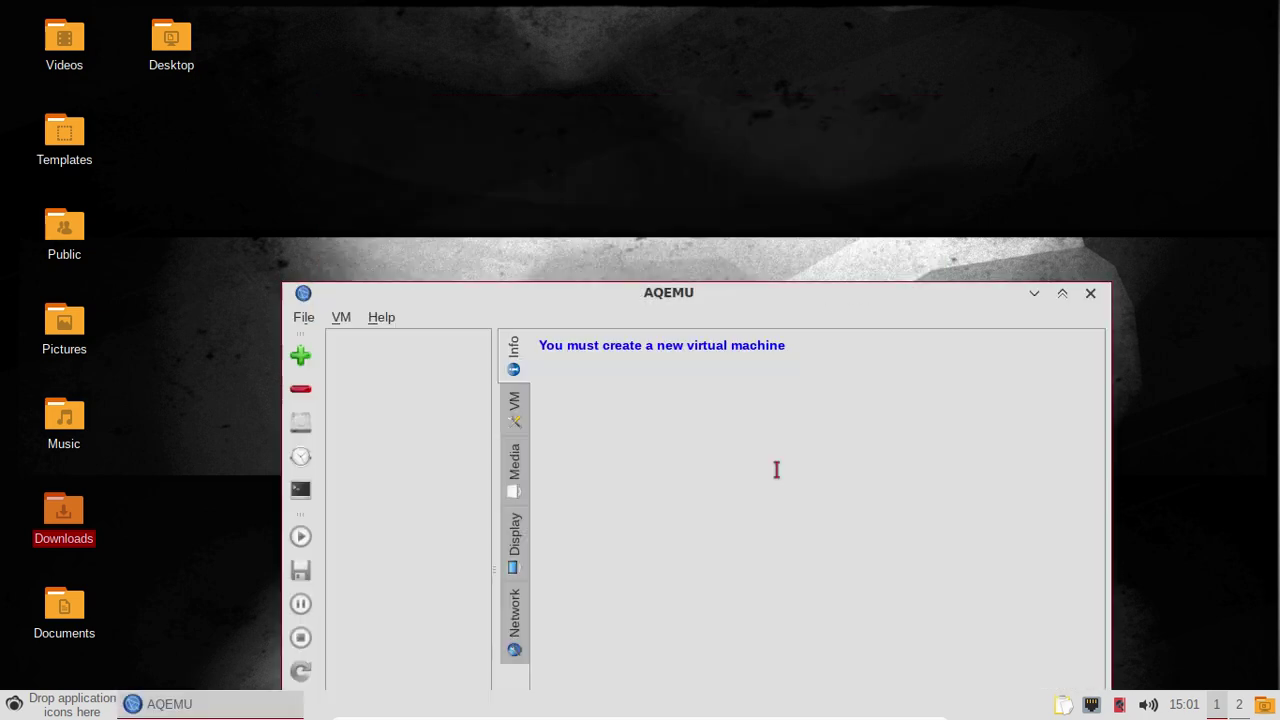
{"action": "left_click_drag", "start_coordinate": [563, 303], "coordinate": [529, 109]}
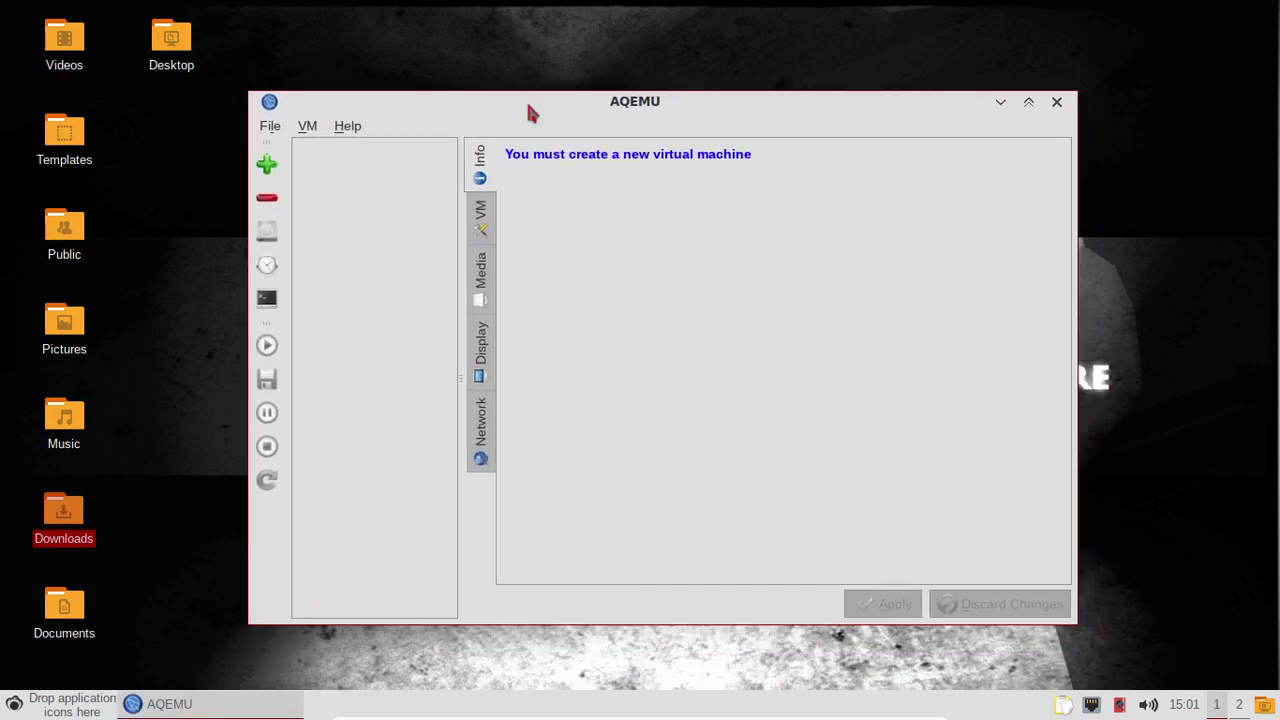
View AQEMU's version and author information, close it, and look at the virtual machine settings page.
{"action": "left_click", "coordinate": [348, 128]}
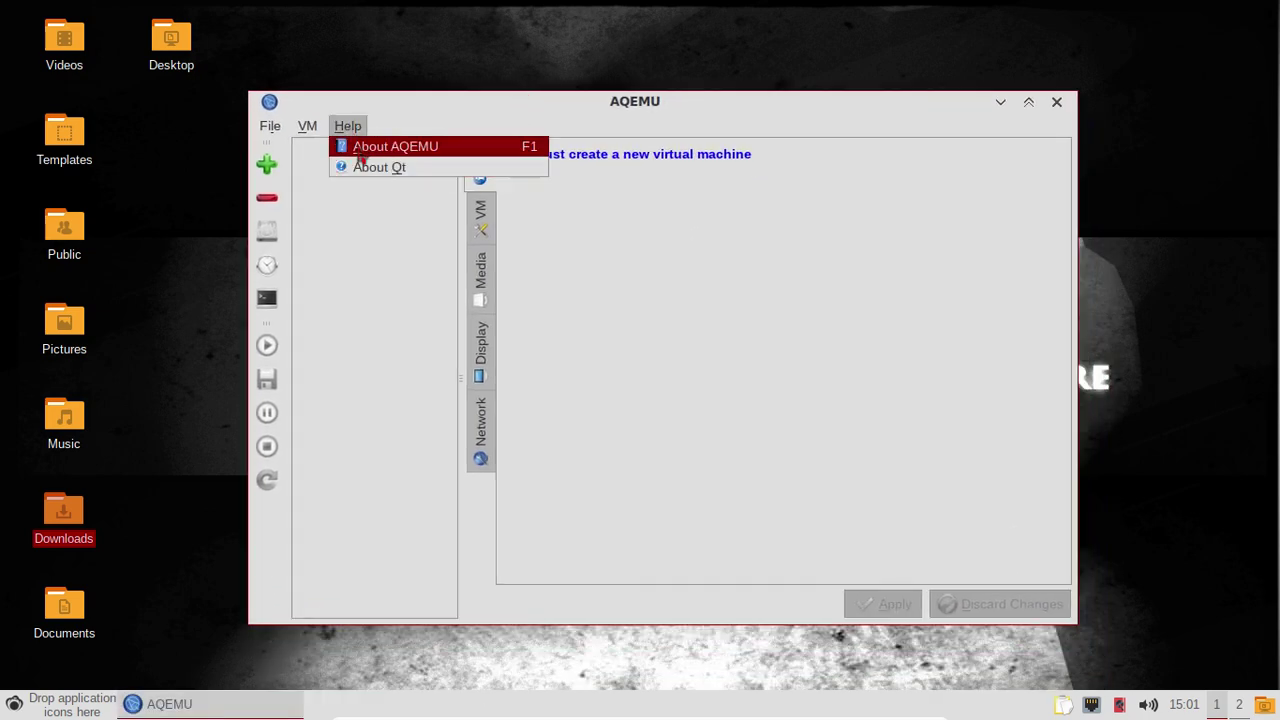
{"action": "left_click", "coordinate": [360, 148]}
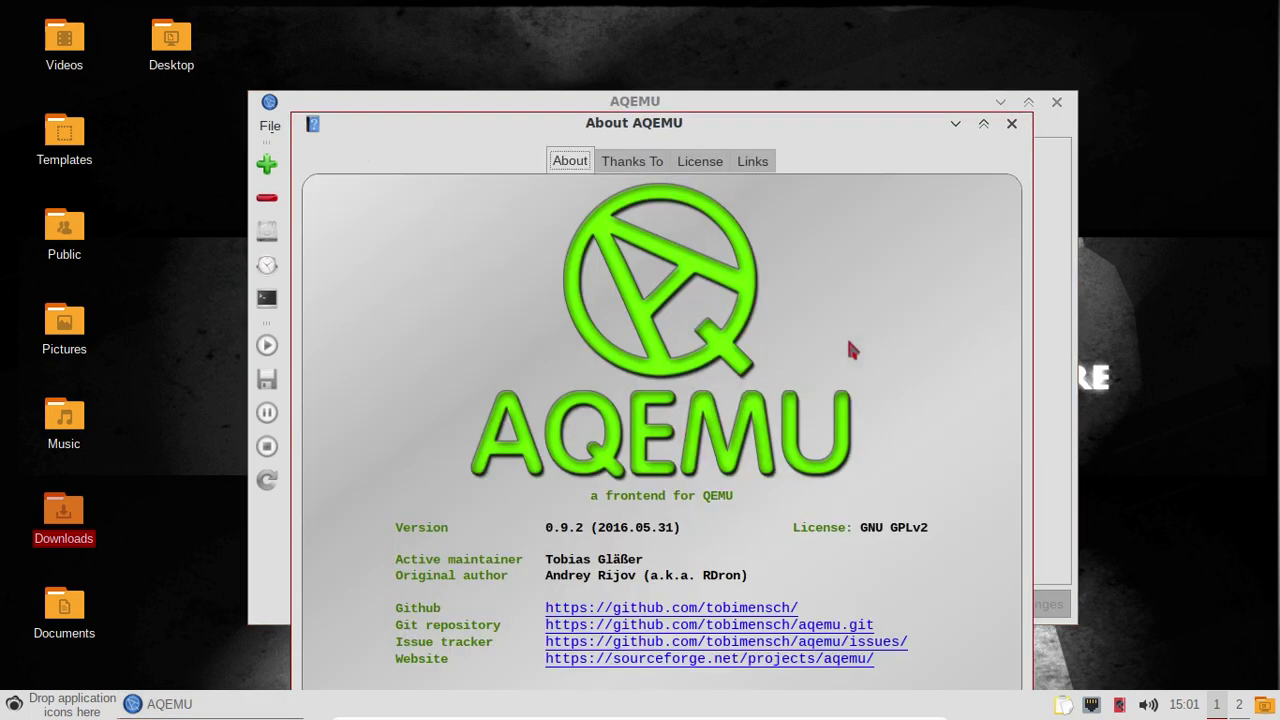
{"action": "left_click", "coordinate": [1012, 126]}
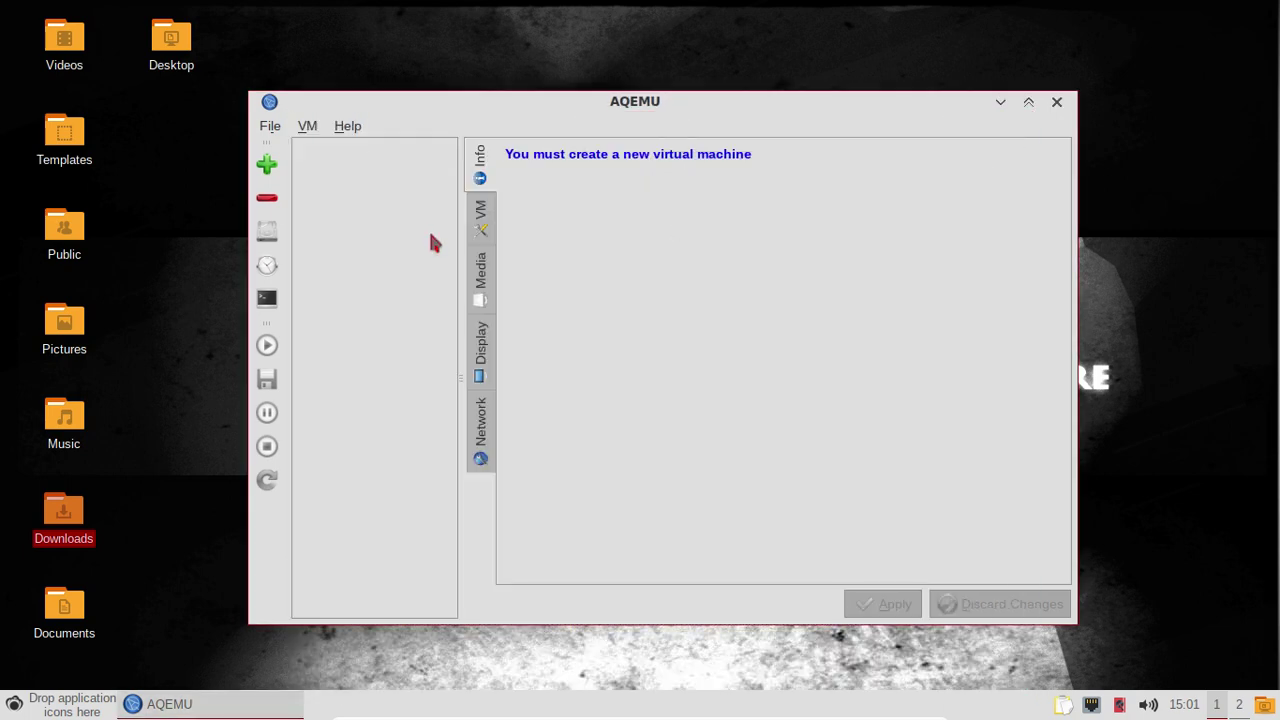
{"action": "left_click", "coordinate": [480, 215]}
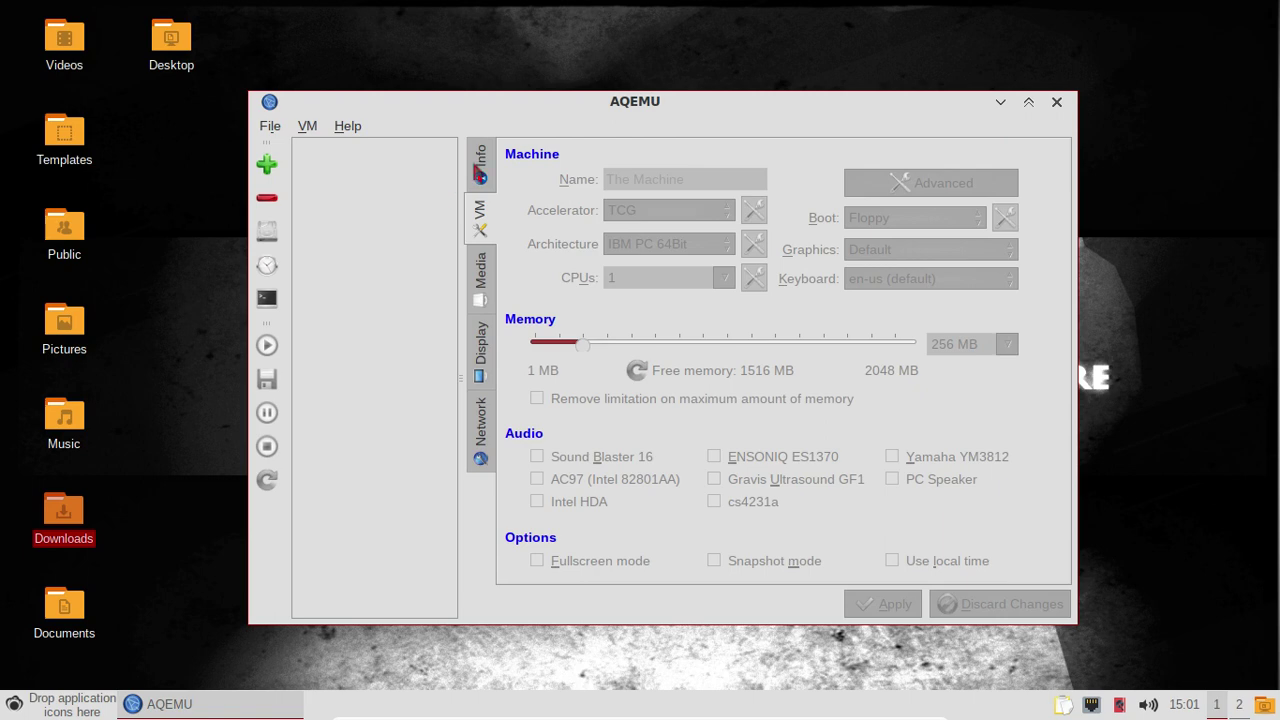
Create a virtual machine in Typical mode from the Windows 7 template, with the KVM accelerator and a User Mode Network Connection.
{"action": "left_click", "coordinate": [267, 165]}
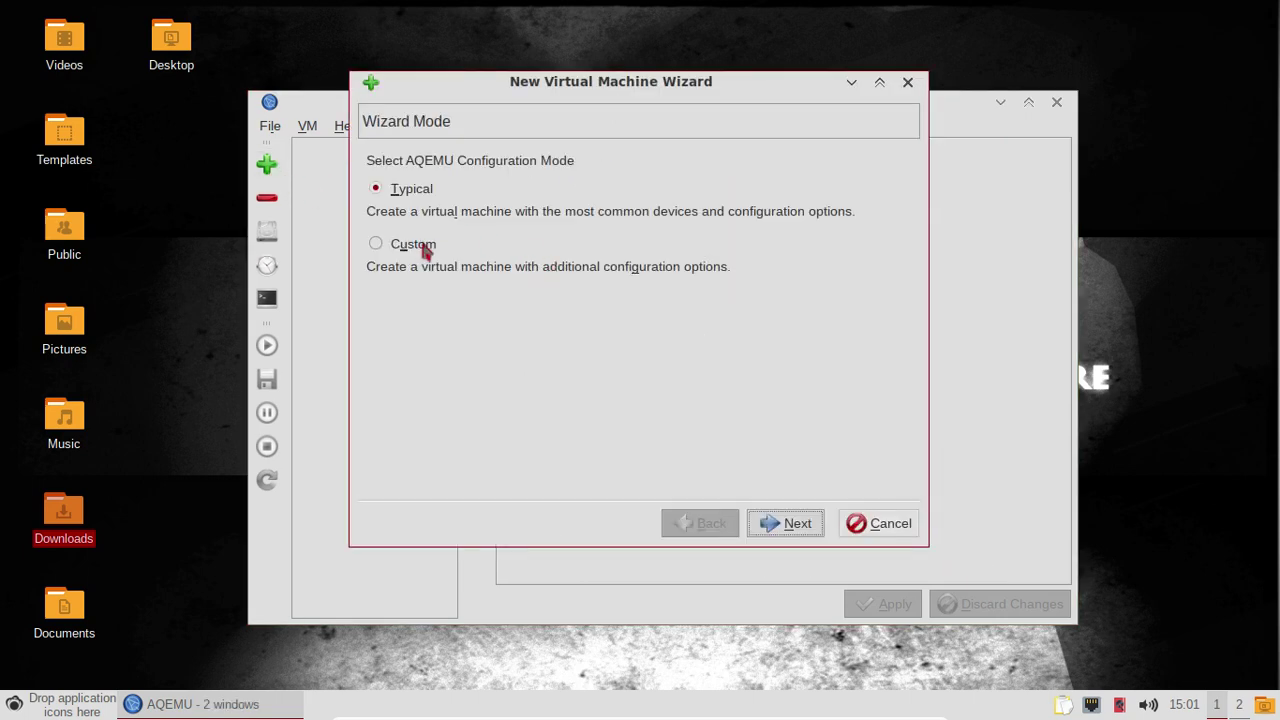
{"action": "left_click", "coordinate": [790, 523]}
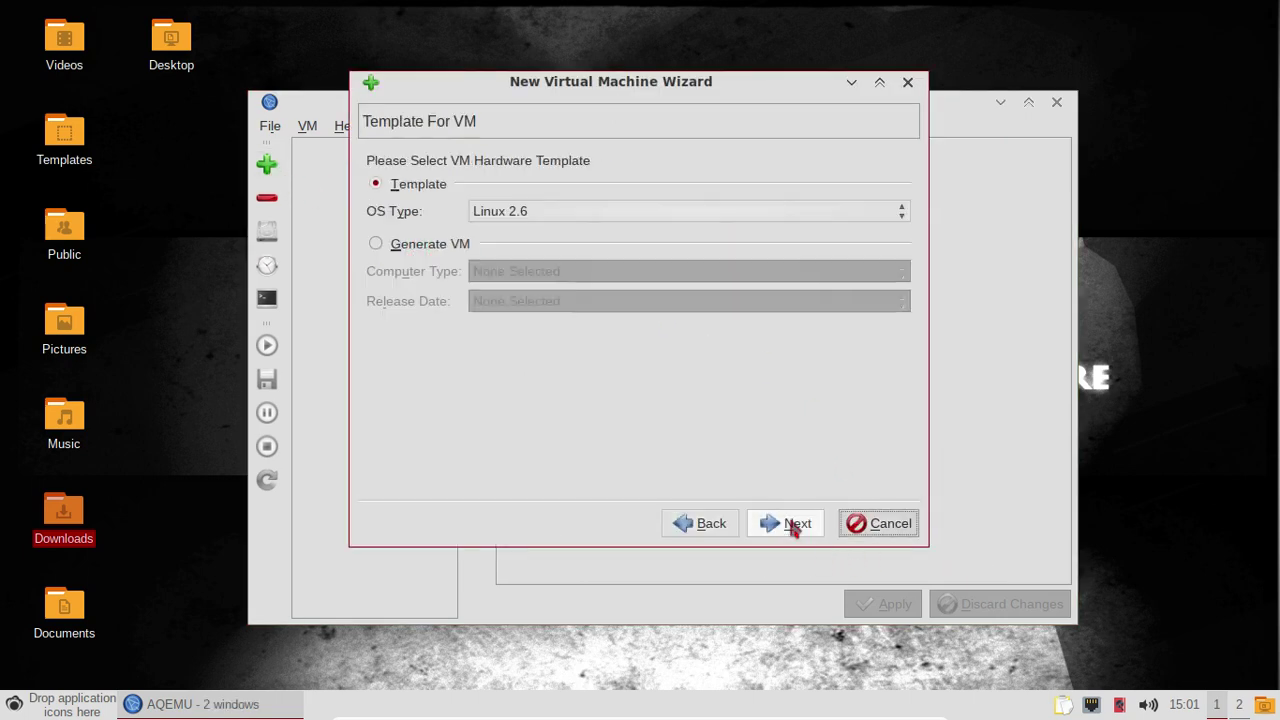
{"action": "left_click", "coordinate": [531, 211]}
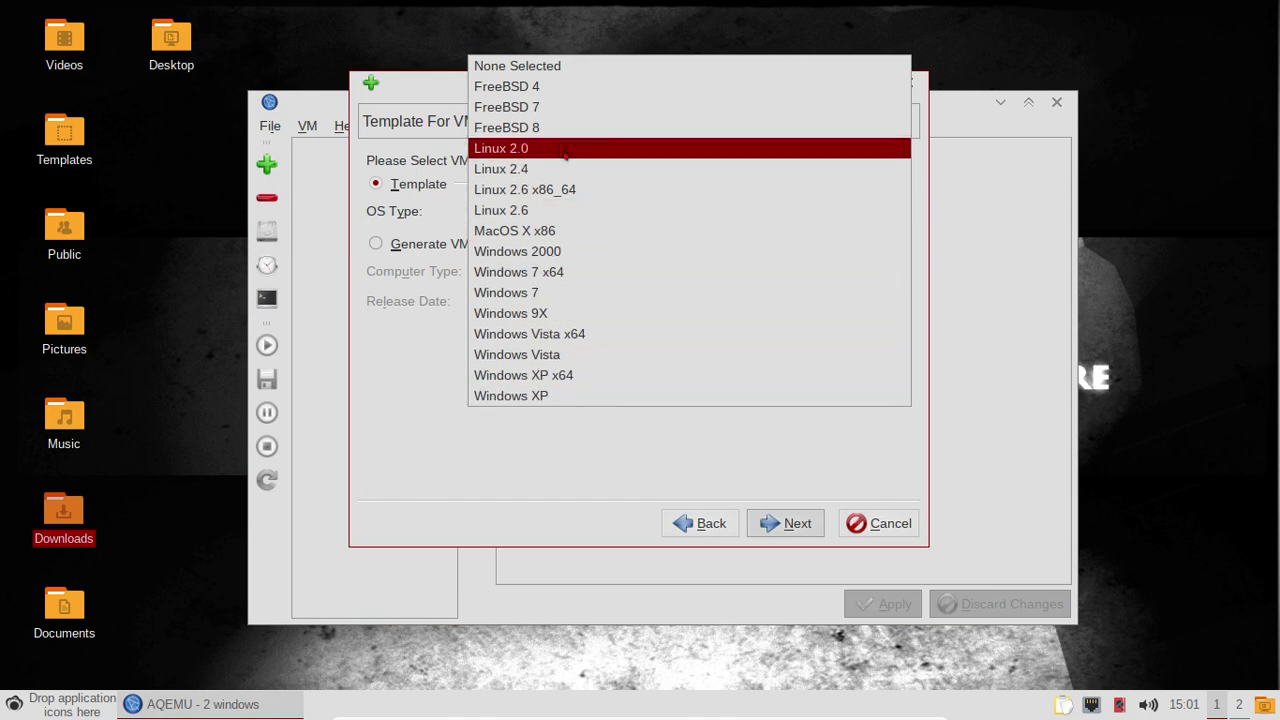
{"action": "left_click", "coordinate": [595, 293]}
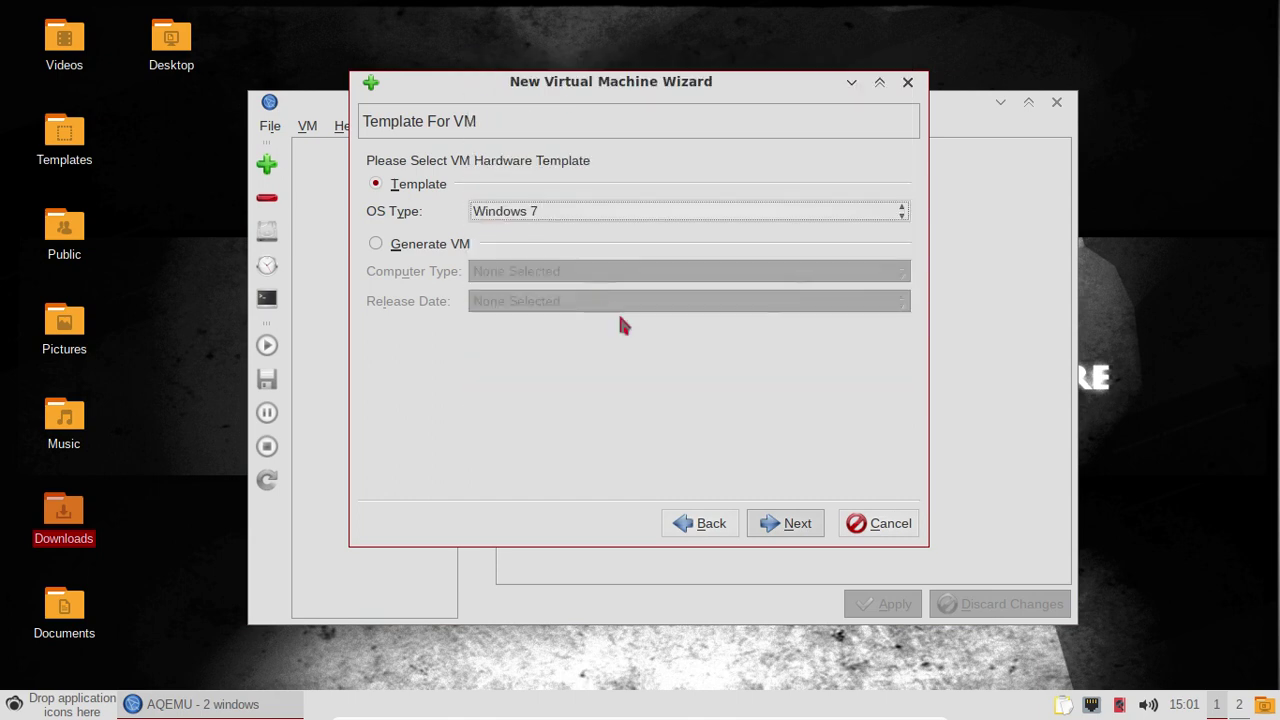
{"action": "left_click", "coordinate": [806, 532]}
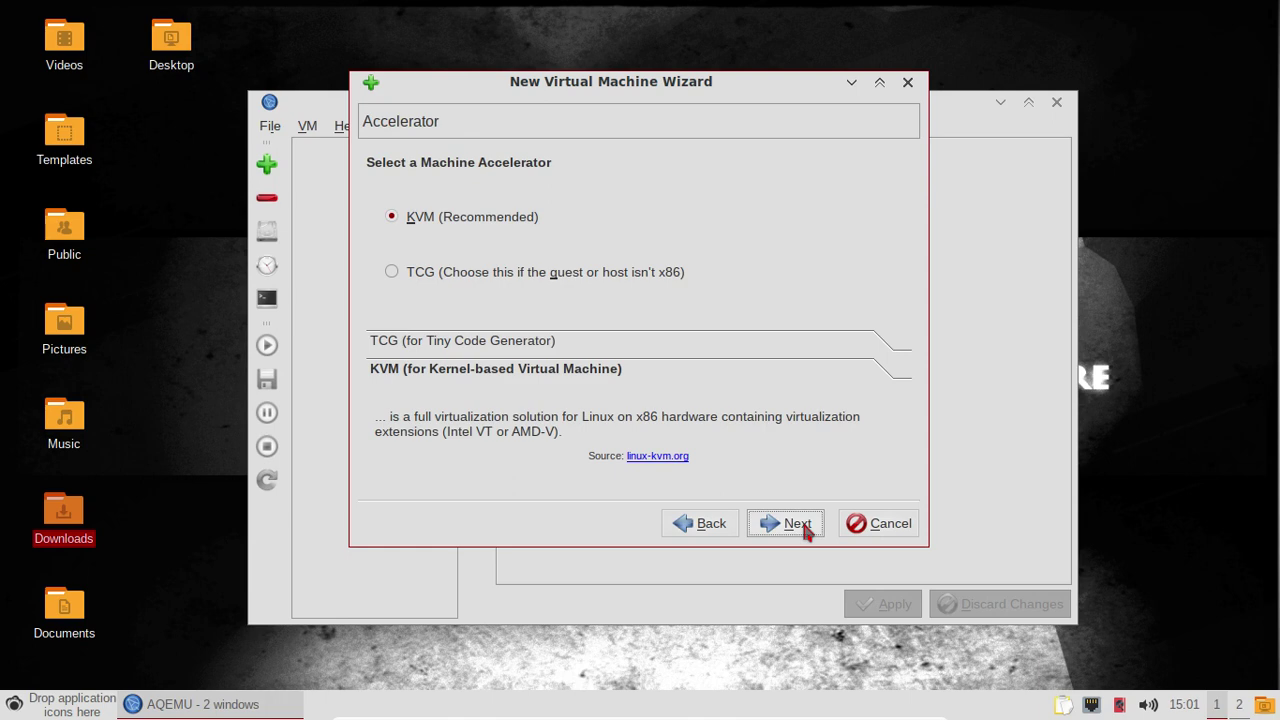
{"action": "left_click", "coordinate": [806, 532]}
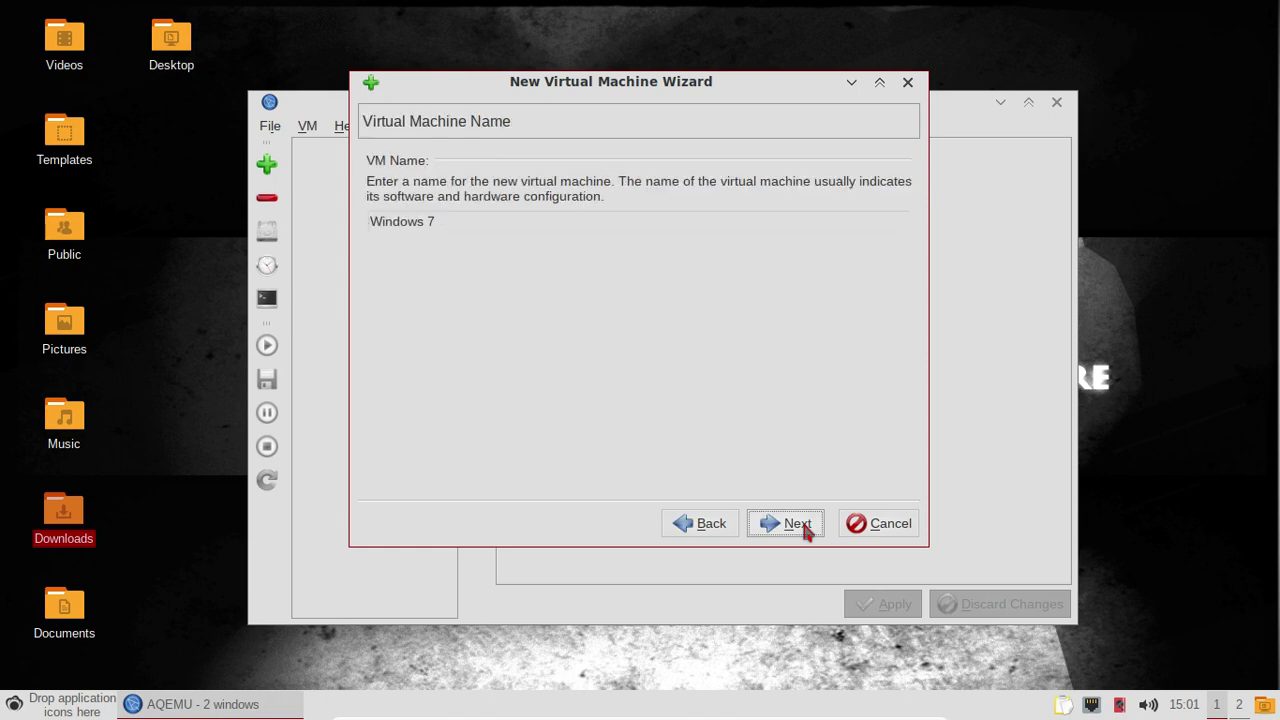
{"action": "left_click", "coordinate": [806, 532]}
{"action": "left_click", "coordinate": [806, 532]}
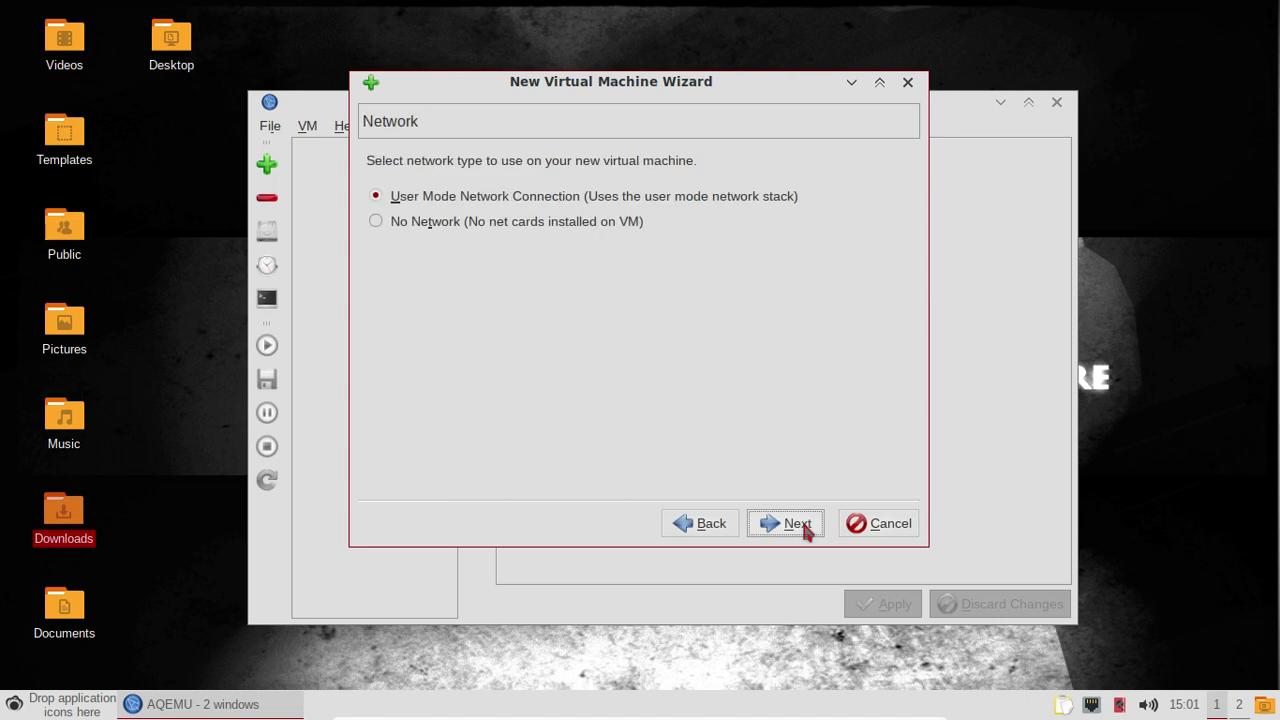
{"action": "left_click", "coordinate": [806, 532]}
{"action": "left_click", "coordinate": [806, 532]}
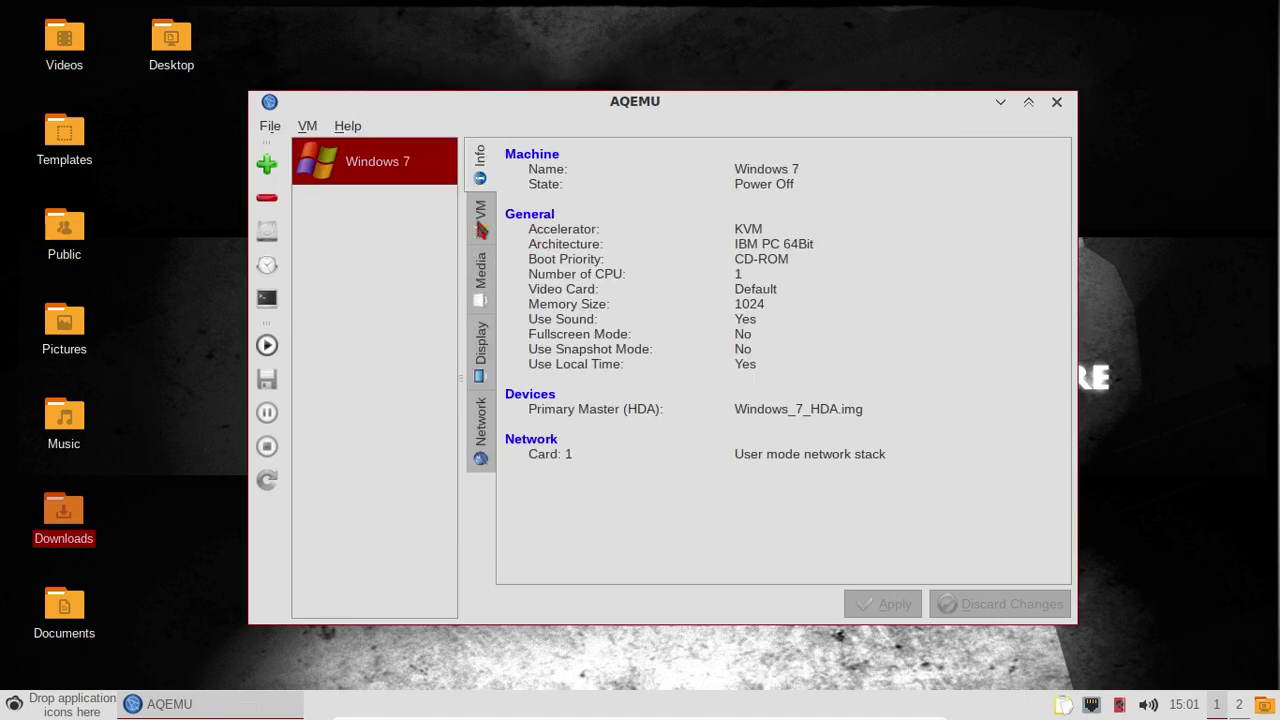
Look over the Windows 7 machine's display, media and machine settings, and close AQEMU.
{"action": "left_click", "coordinate": [484, 364]}
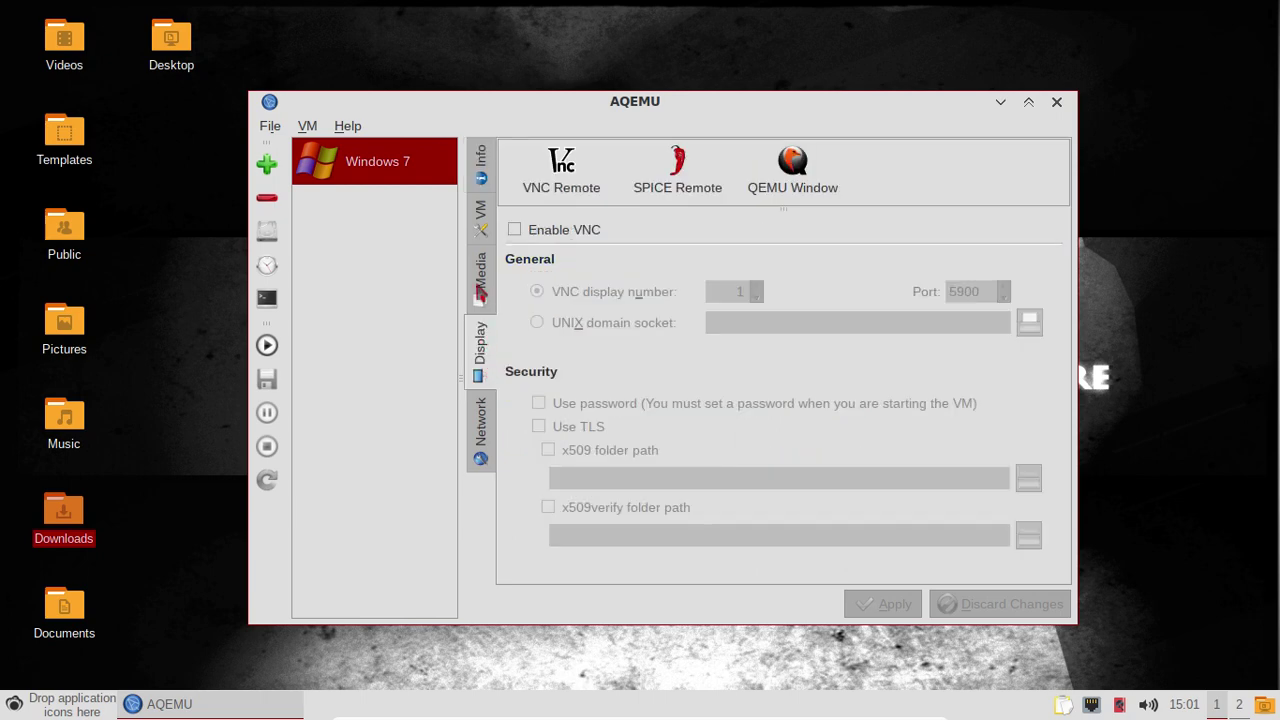
{"action": "left_click", "coordinate": [480, 285]}
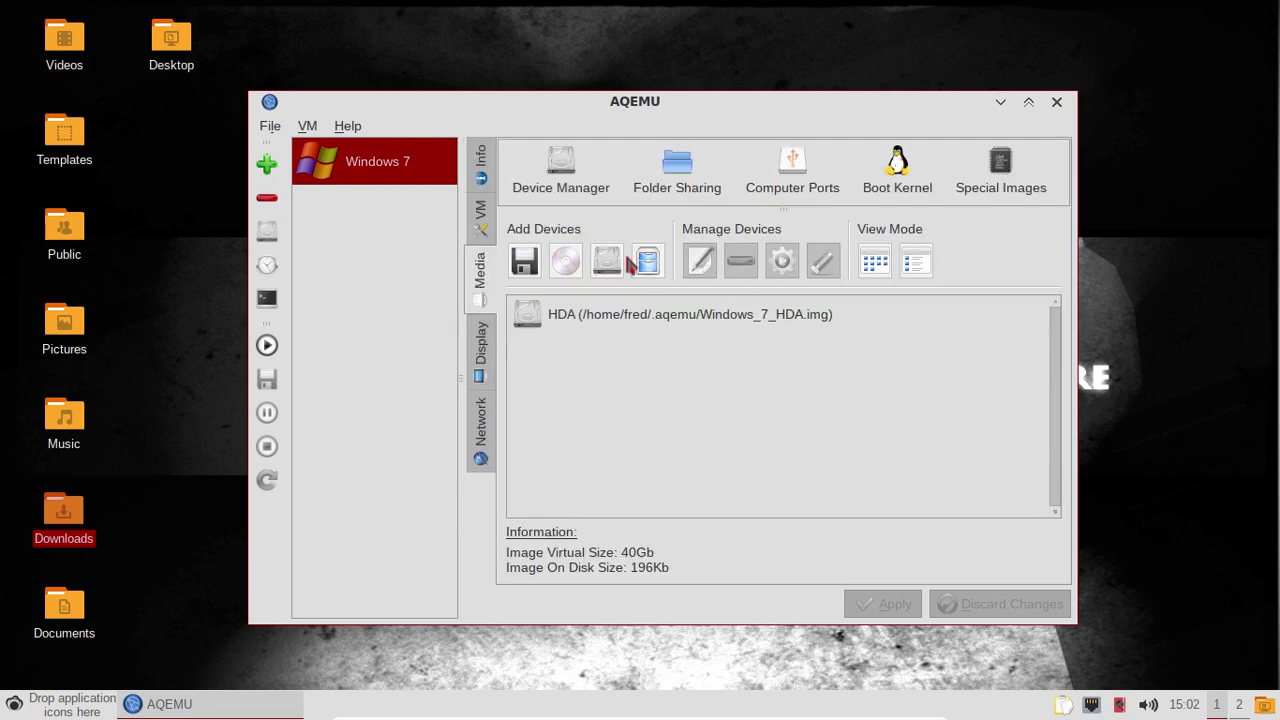
{"action": "left_click", "coordinate": [481, 233]}
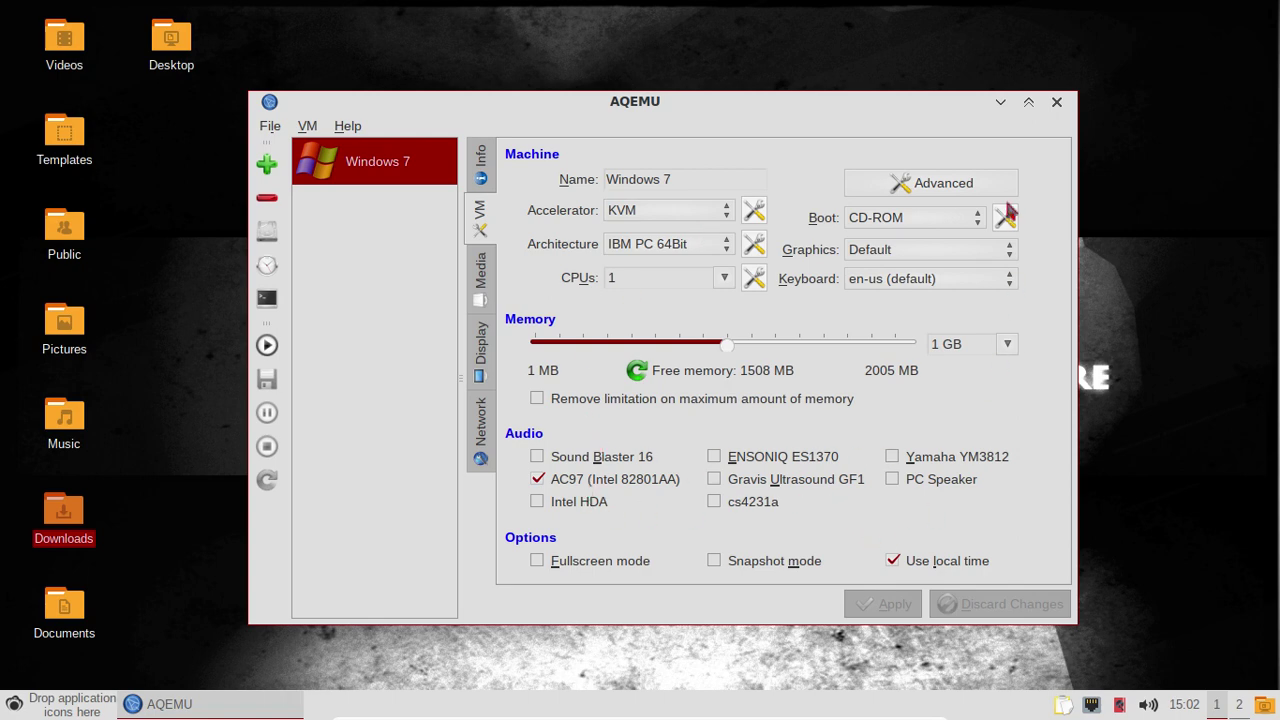
{"action": "left_click", "coordinate": [1057, 104]}
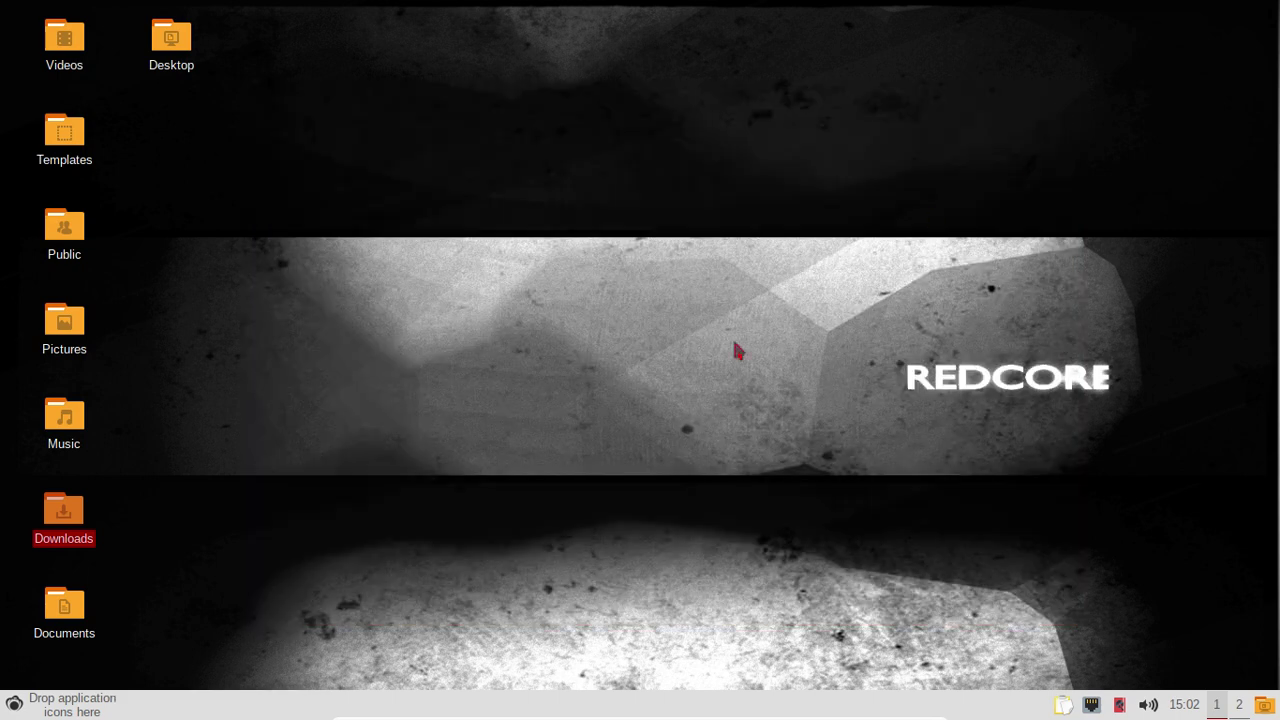
Shut down the computer from the LXQt session and confirm the shutdown.
{"action": "left_click", "coordinate": [14, 703]}
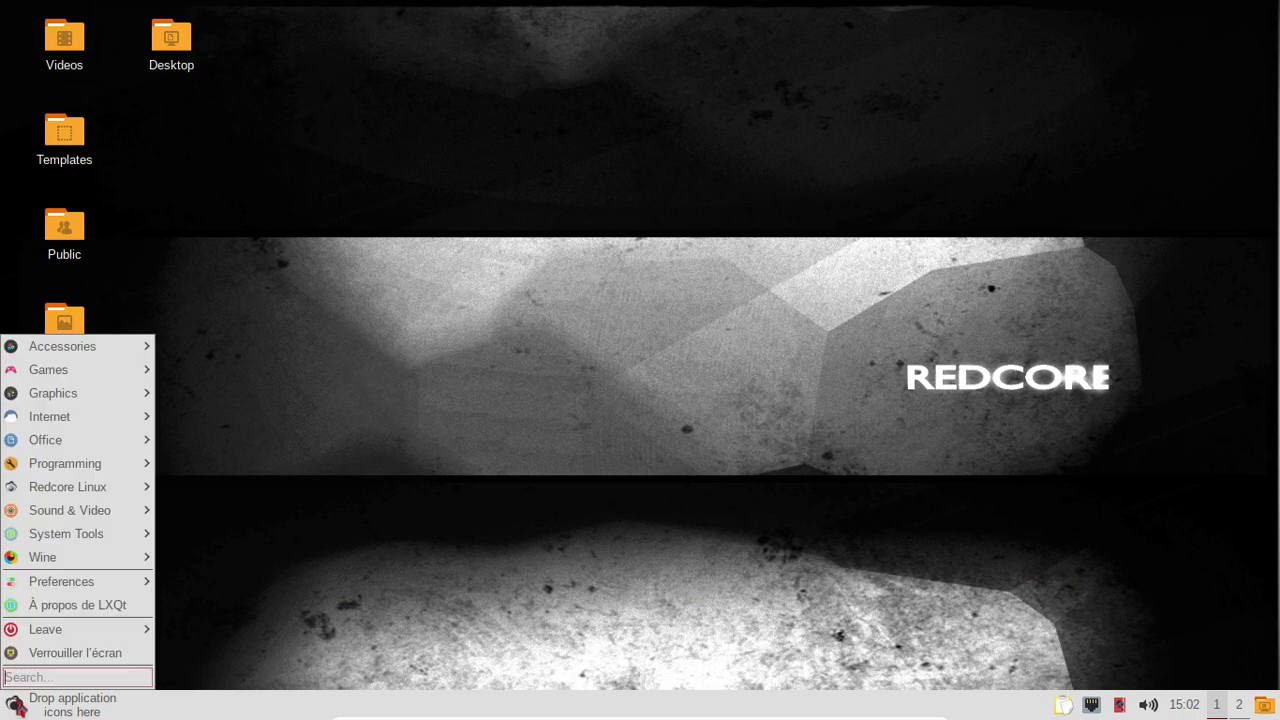
{"action": "mouse_move", "coordinate": [50, 629]}
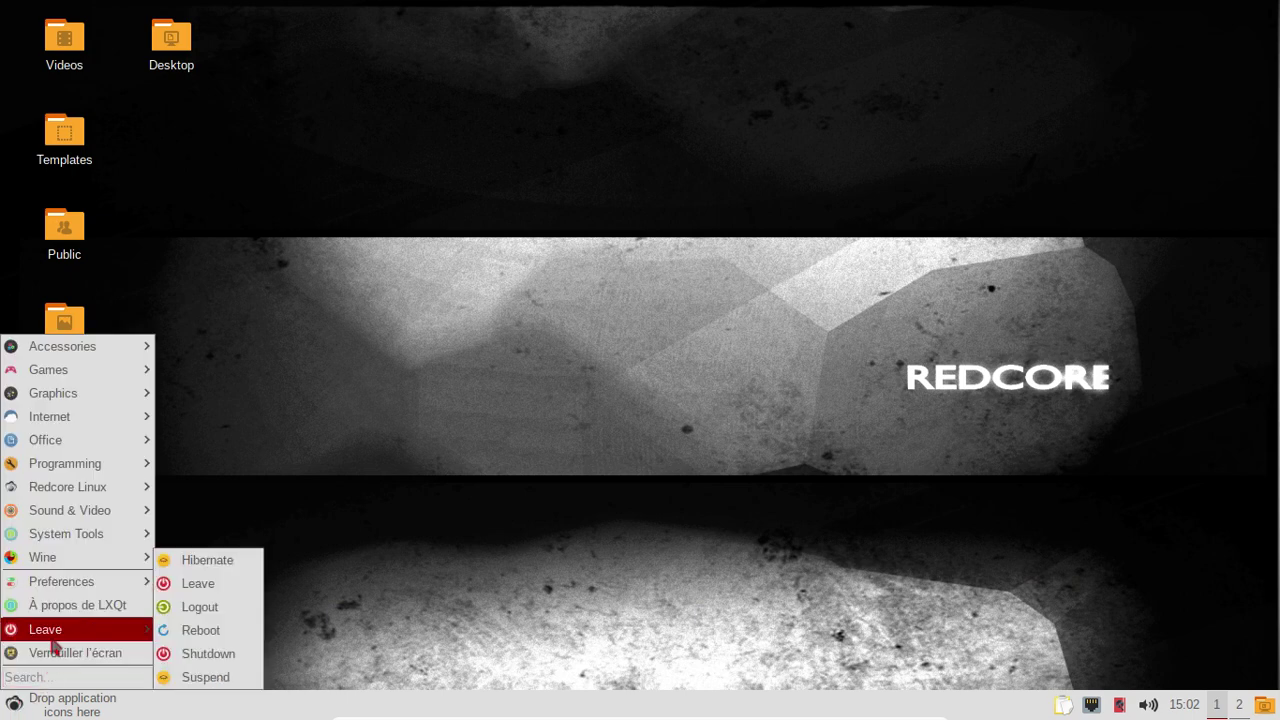
{"action": "left_click", "coordinate": [208, 653]}
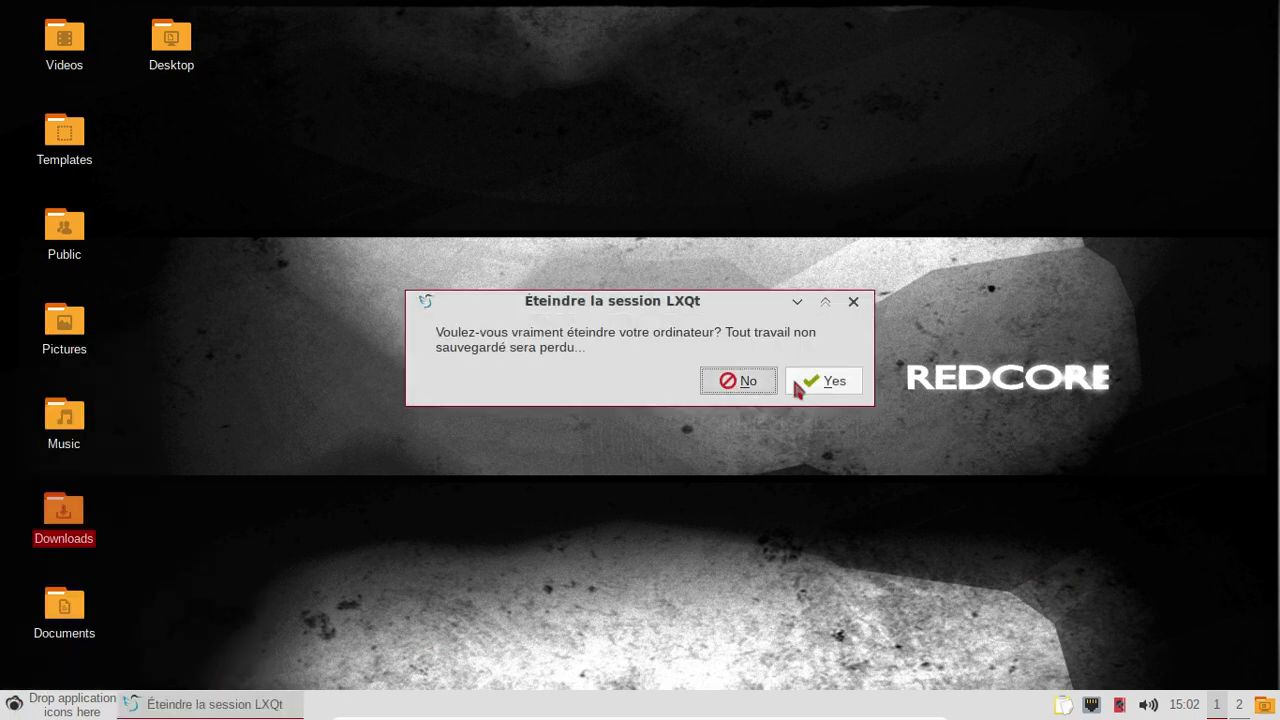
{"action": "left_click", "coordinate": [797, 390]}
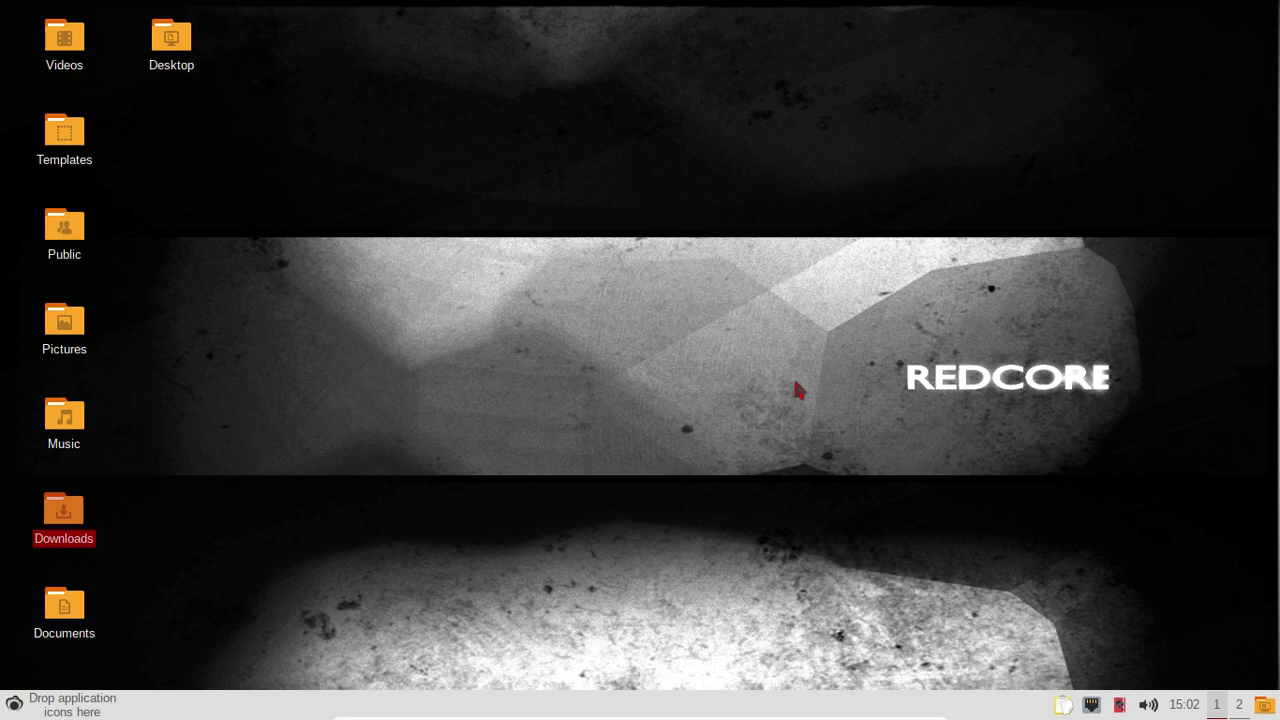